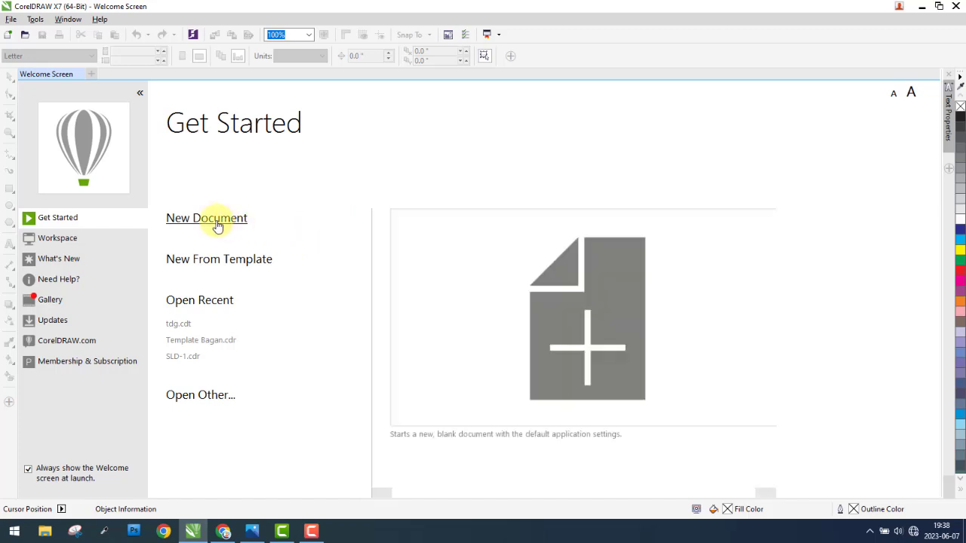
Step: Start a new document named LATIHAN-1 with the Custom preset destination and A4 page size
click(216, 226)
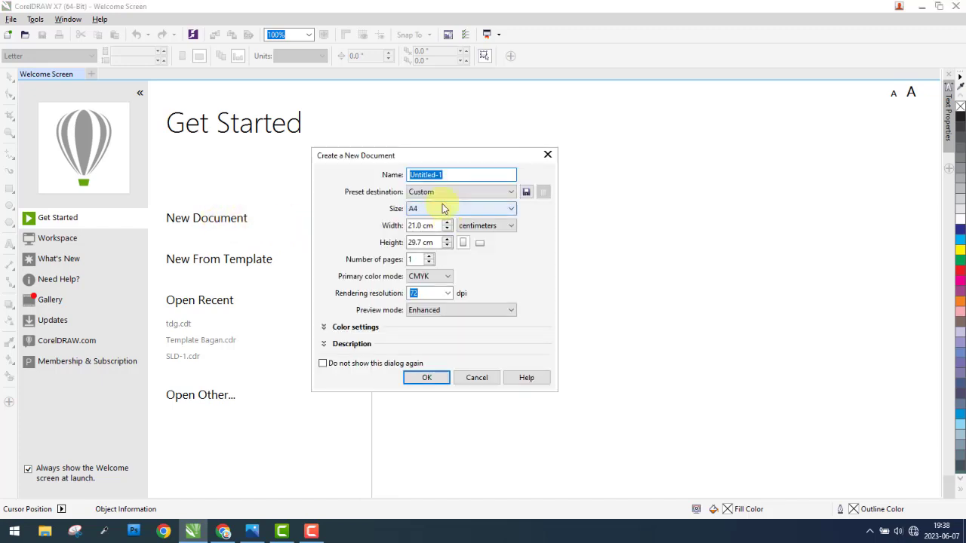
drag(433, 160, 541, 164)
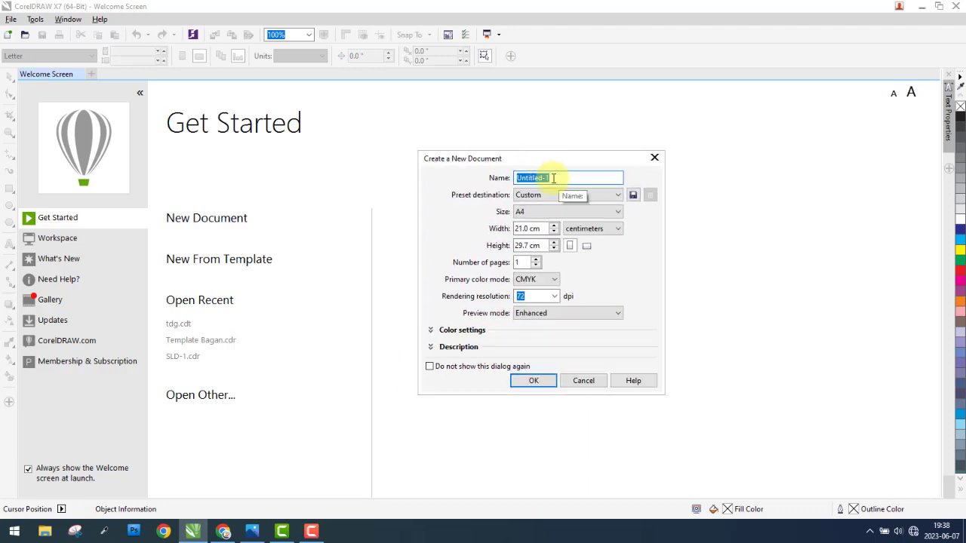
text(LATIHAN)
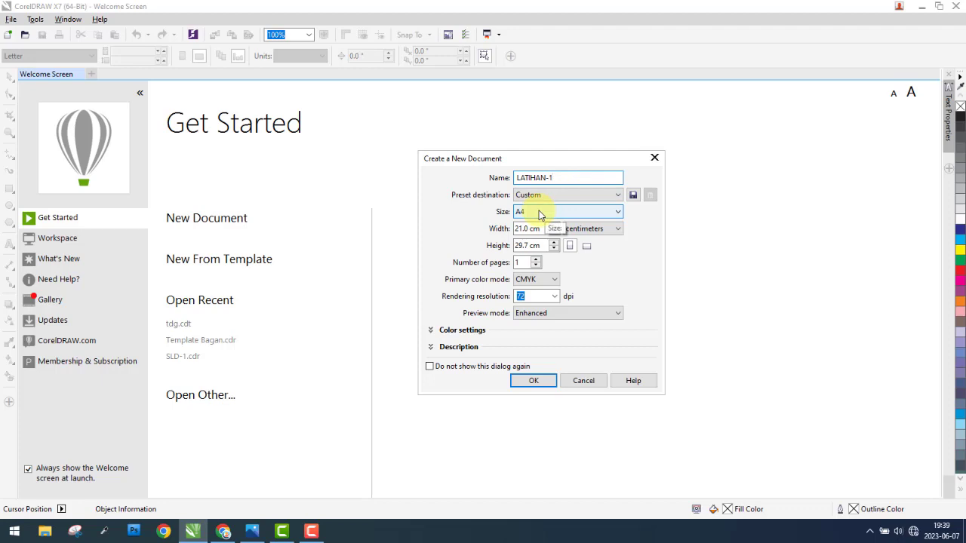
click(578, 196)
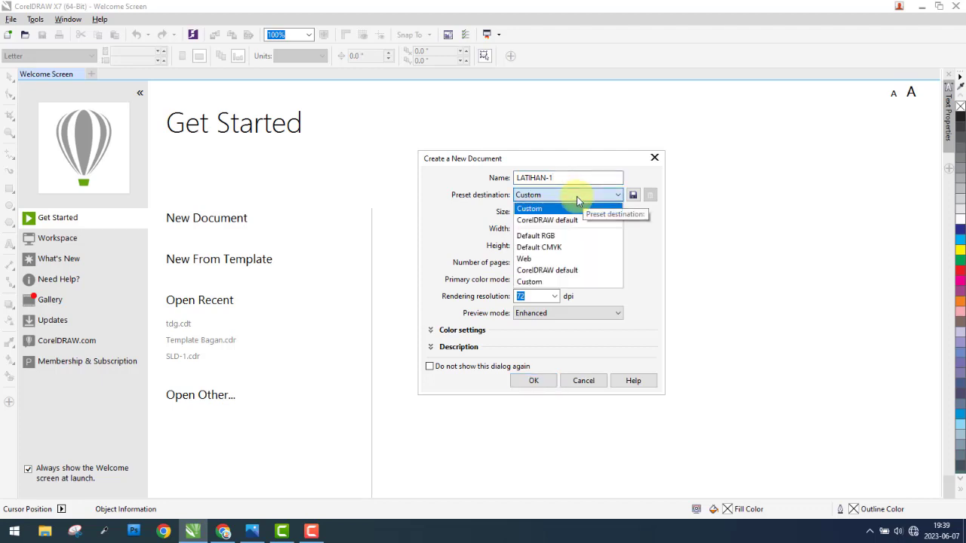
click(560, 204)
click(537, 213)
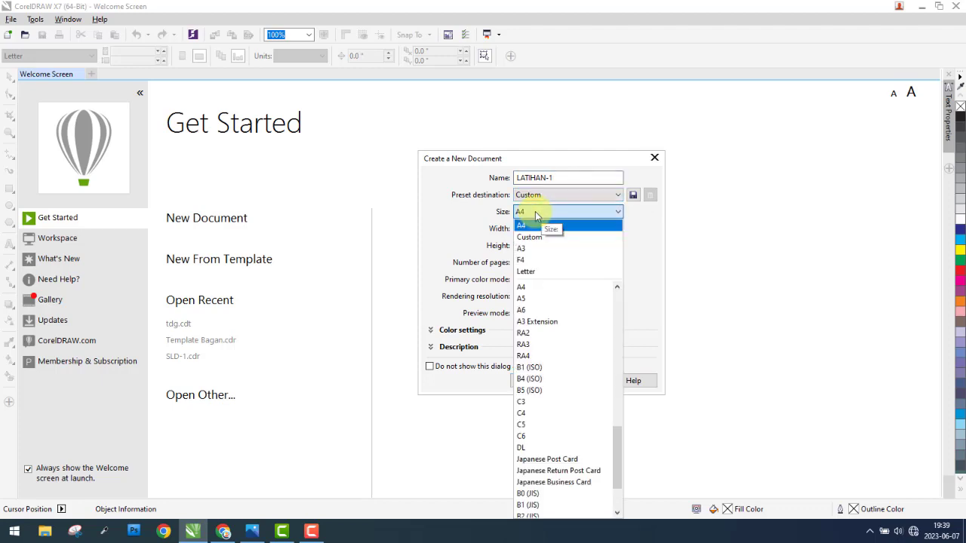
click(536, 217)
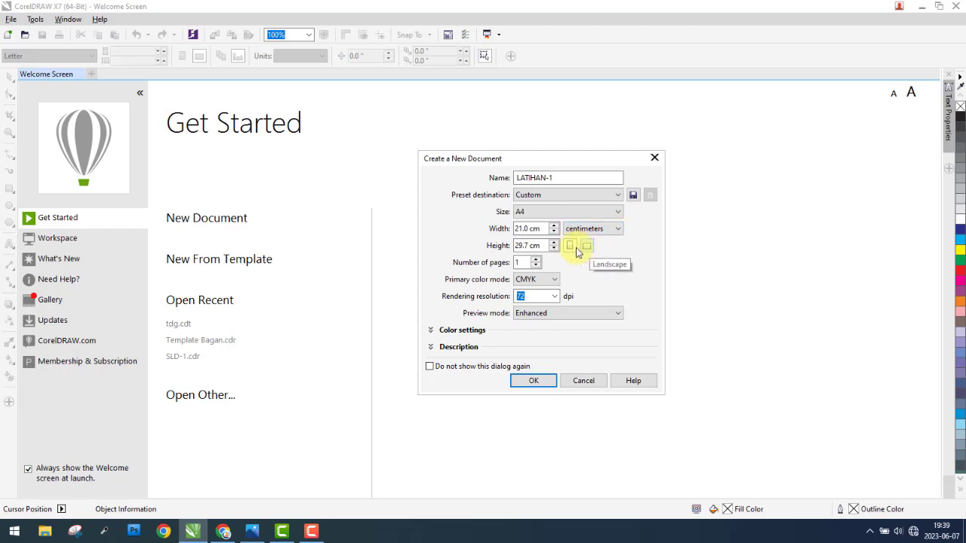
Step: Try a page count of 2, return it to 1, and check the primary color mode options
click(536, 259)
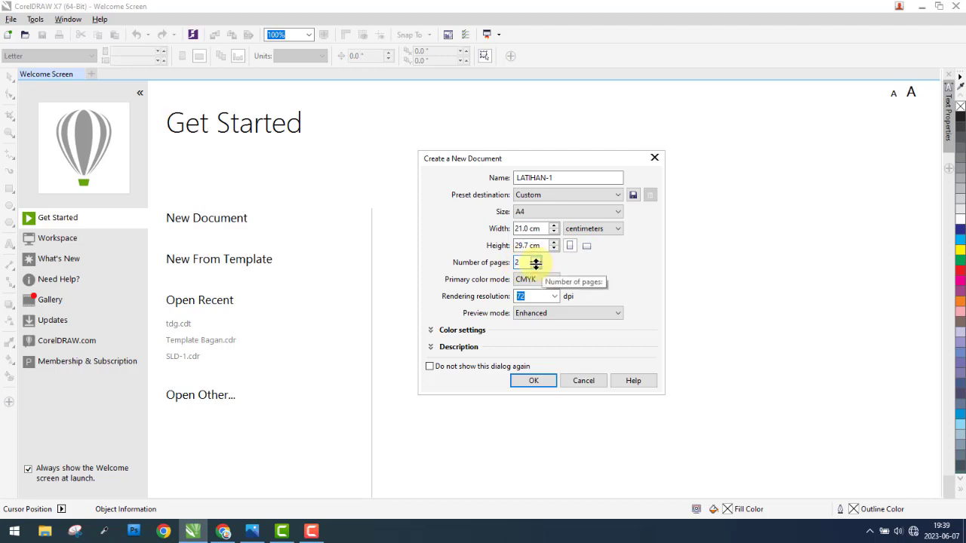
click(536, 265)
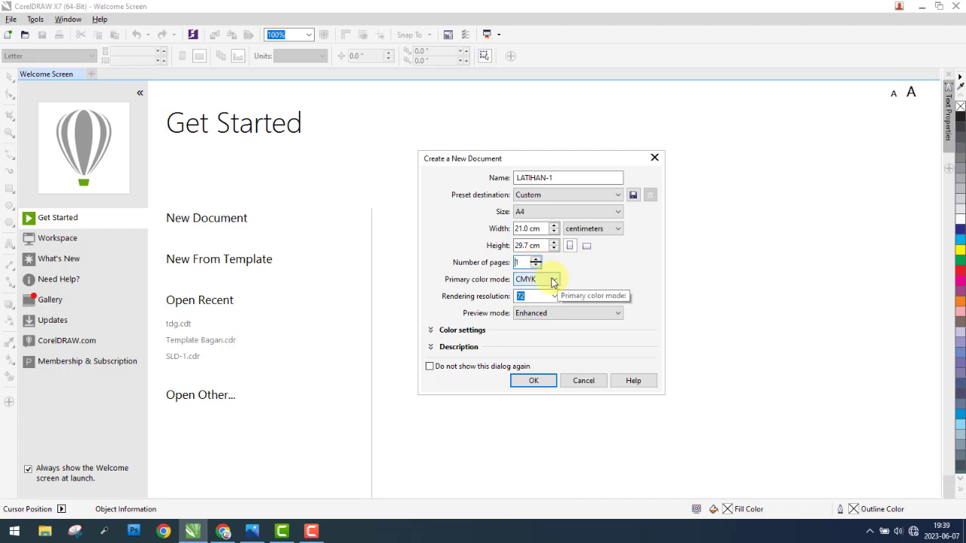
click(553, 282)
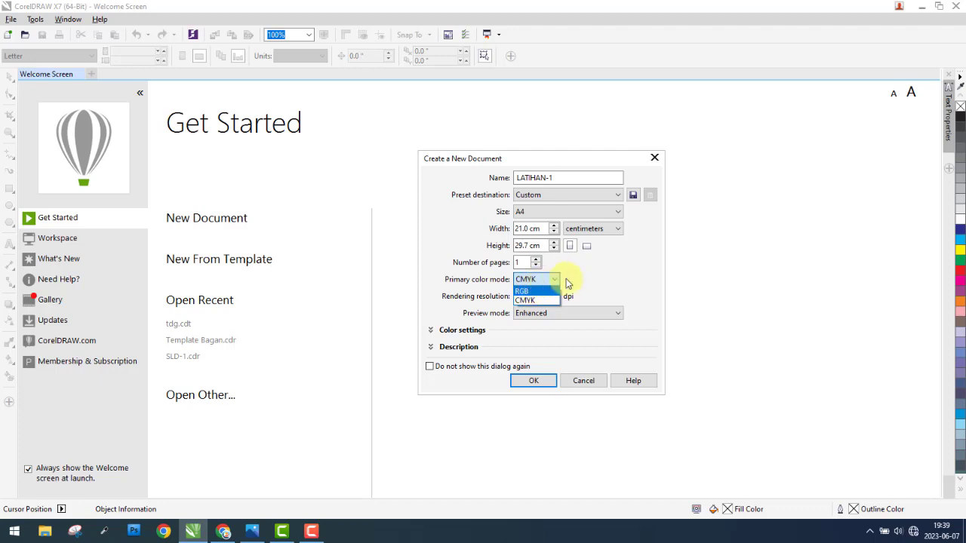
click(556, 284)
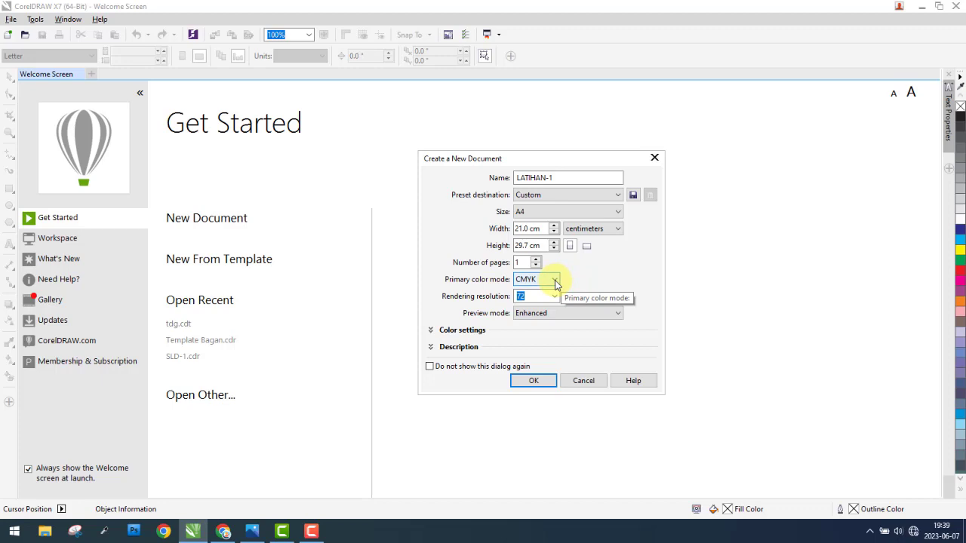
click(311, 531)
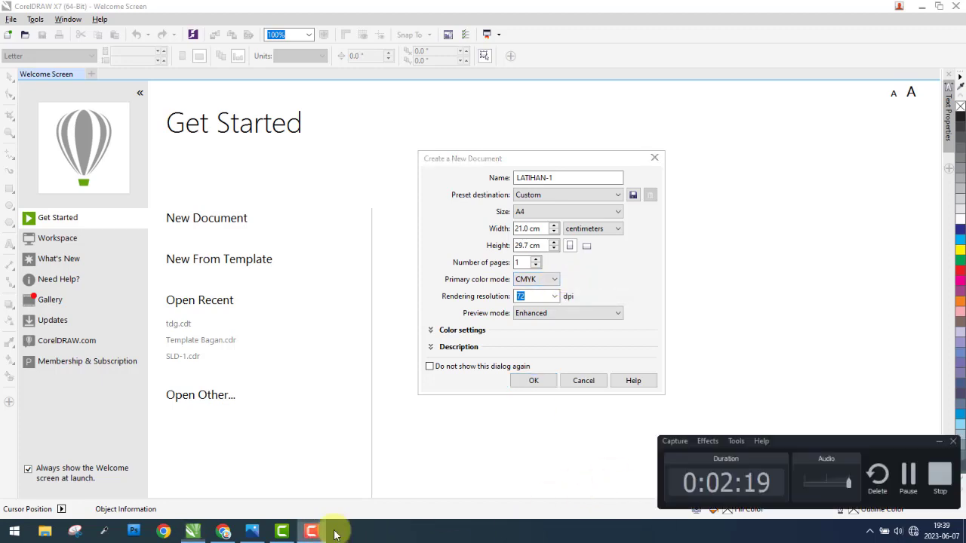
click(910, 479)
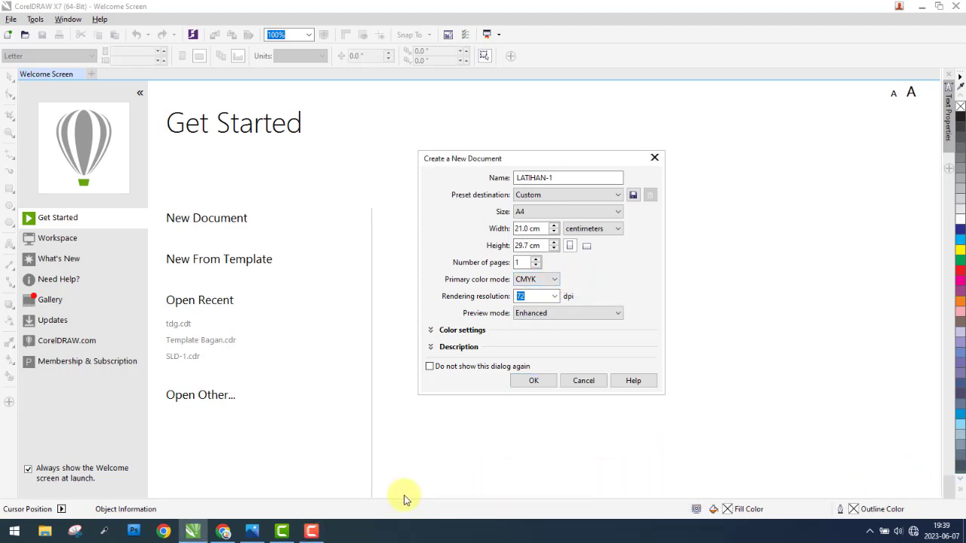
click(323, 533)
click(323, 533)
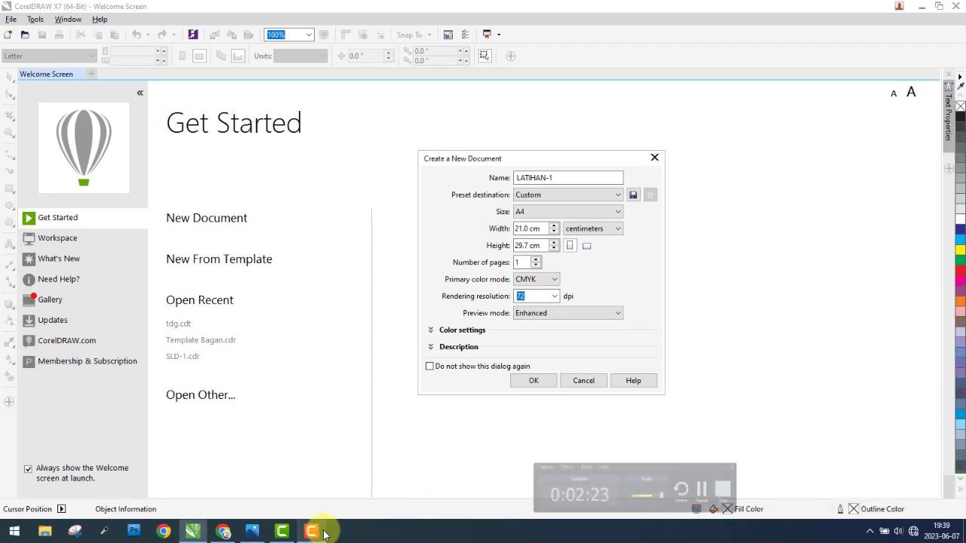
Step: Set the new document's rendering resolution to 300 dpi with the Enhanced preview mode
click(556, 297)
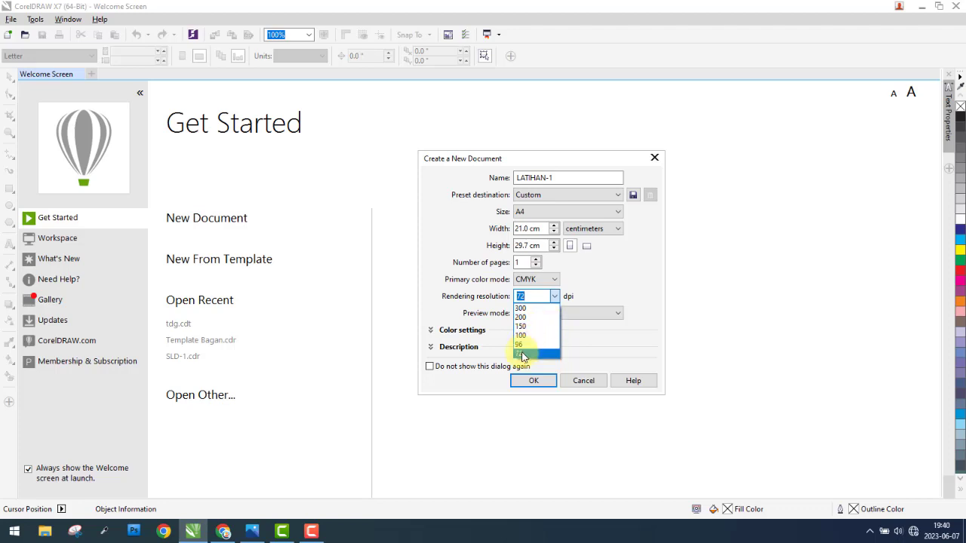
click(528, 310)
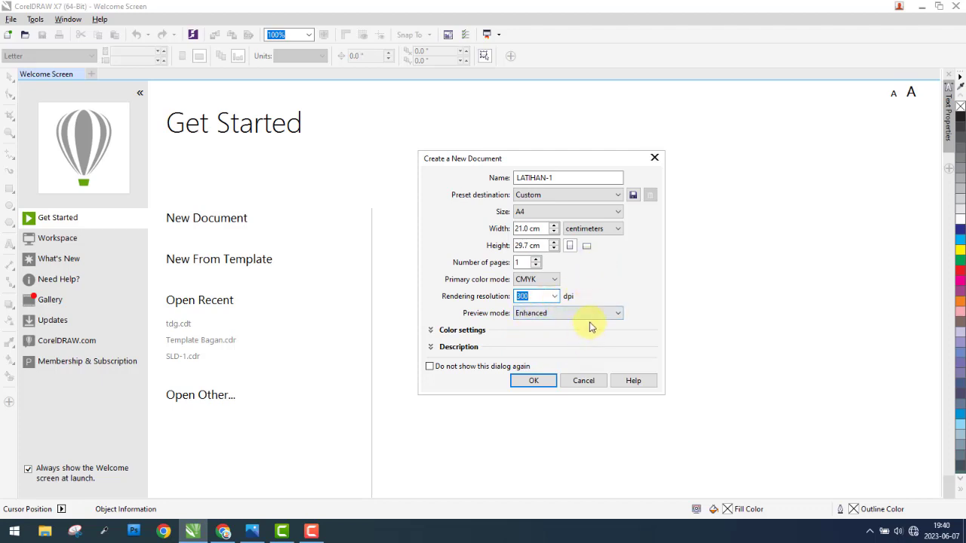
click(603, 316)
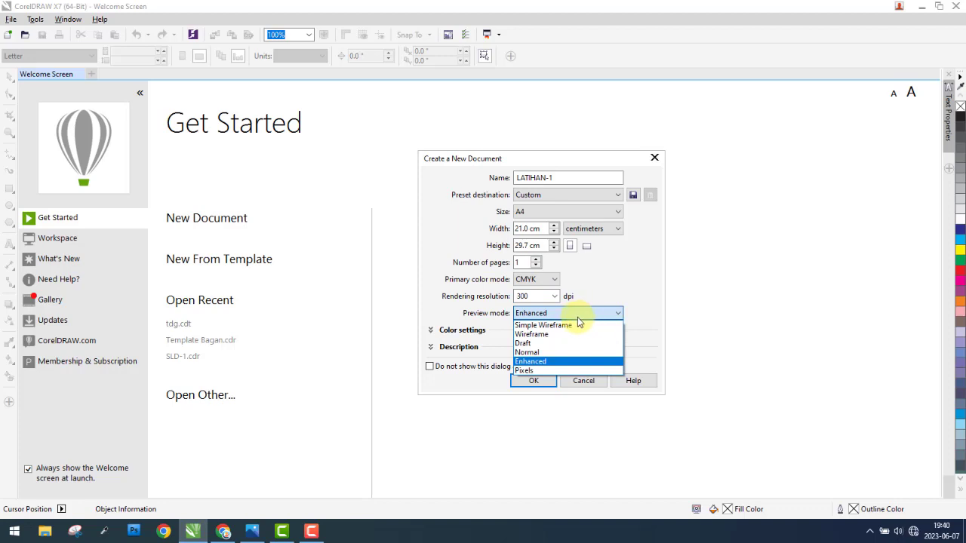
click(550, 367)
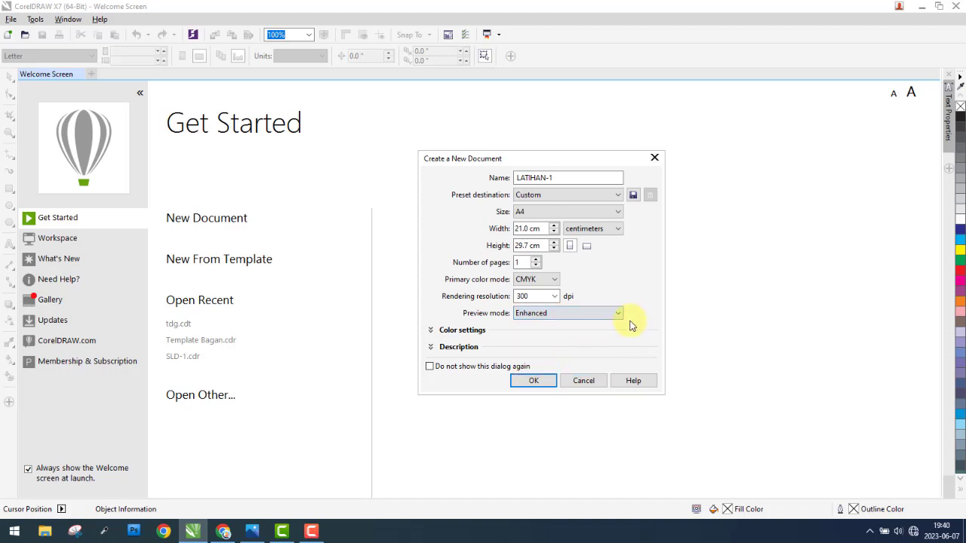
Step: Check the color settings and description sections, and create the LATIHAN-1 document
click(432, 332)
click(431, 333)
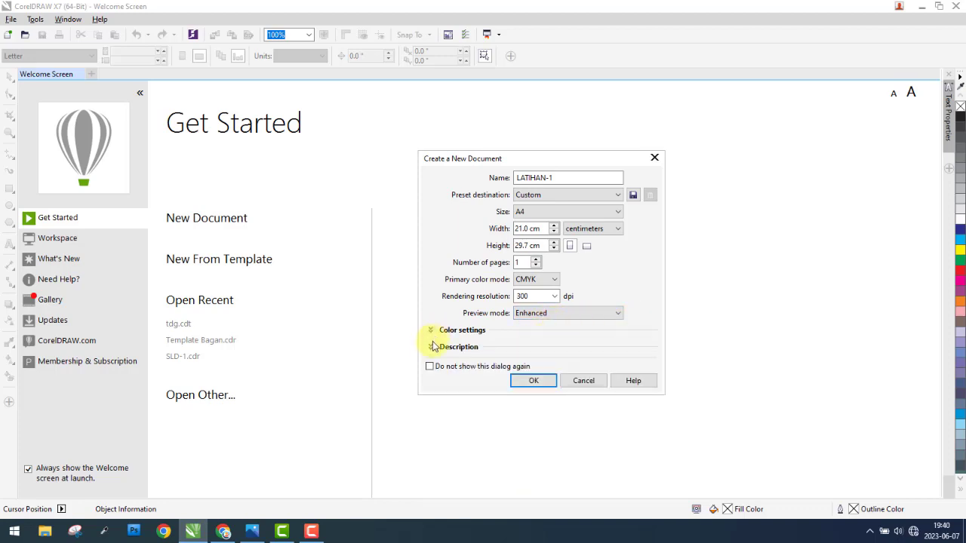
click(432, 347)
click(432, 347)
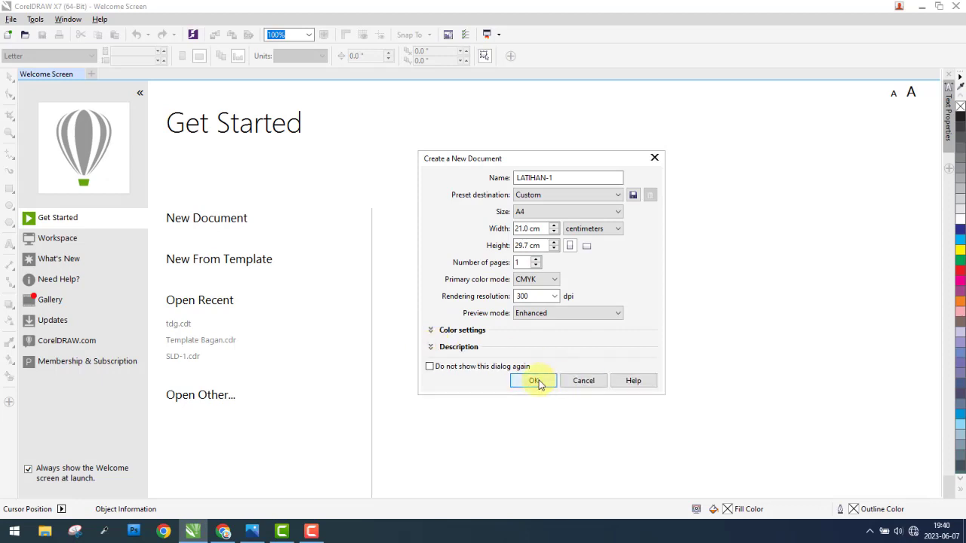
click(536, 382)
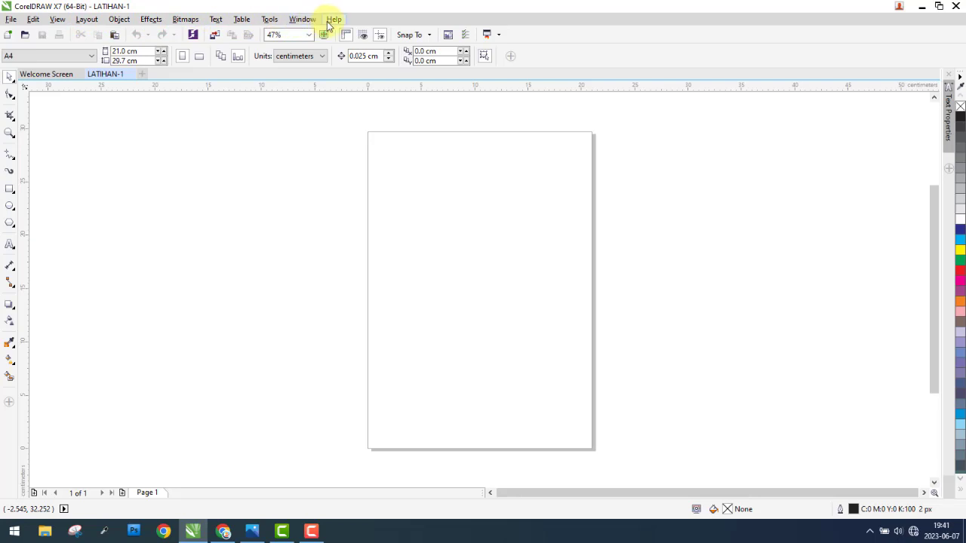
Step: Start another new document and name it LATIHAN-2
click(11, 20)
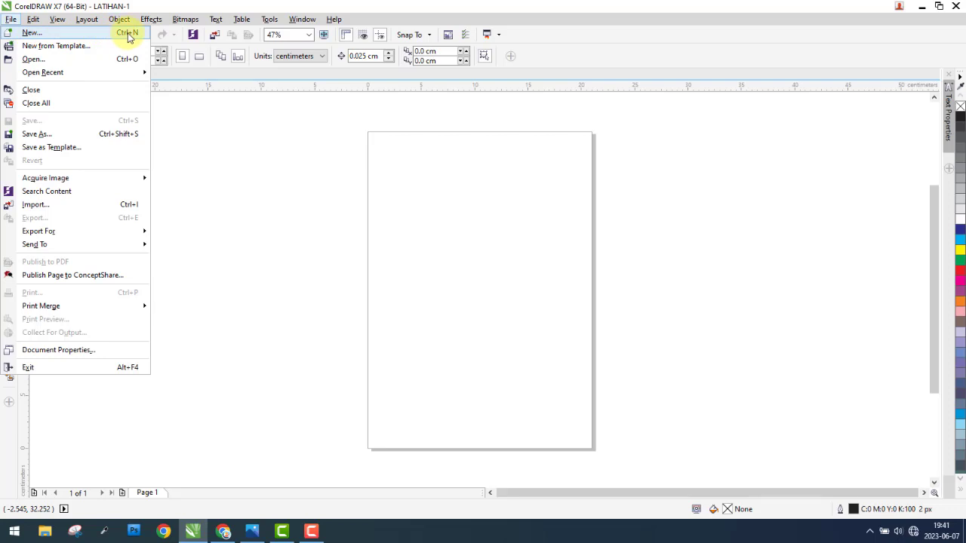
click(38, 34)
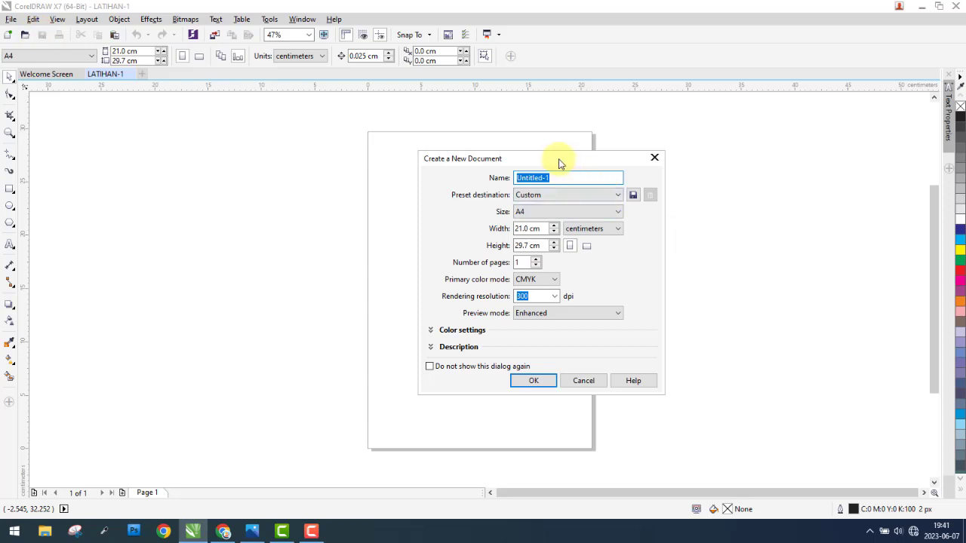
drag(559, 164, 245, 157)
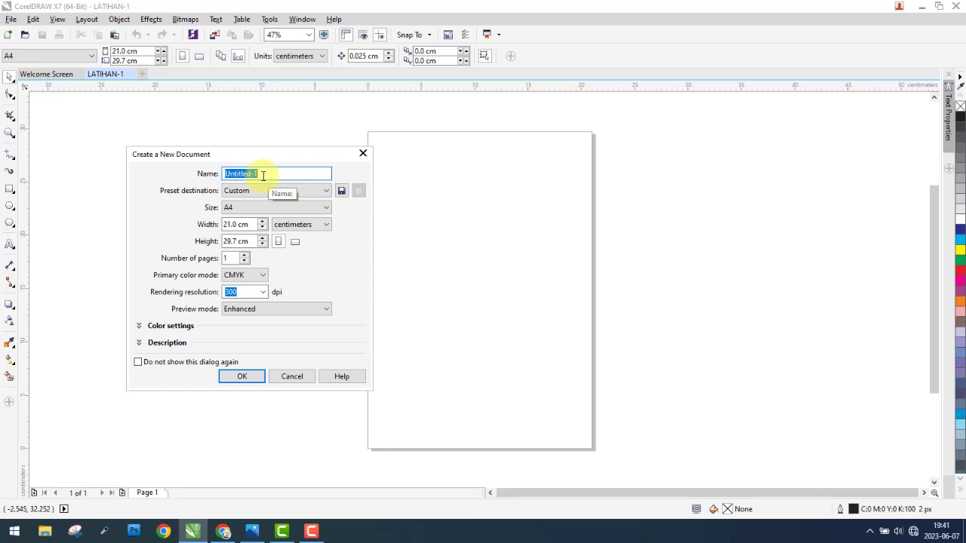
text(LATIHAN-2)
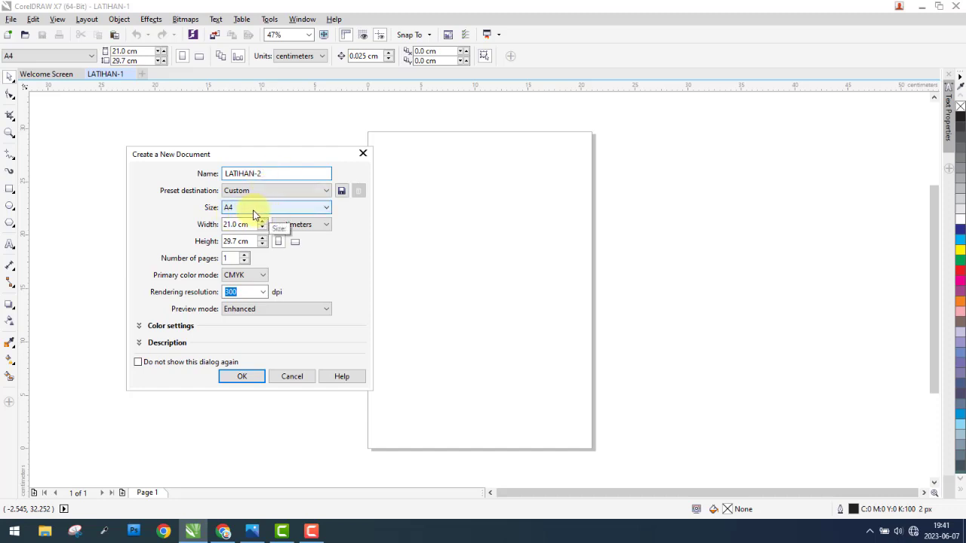
Step: Set the page size of LATIHAN-2 to F4 with centimeters as units, and create the document
click(264, 208)
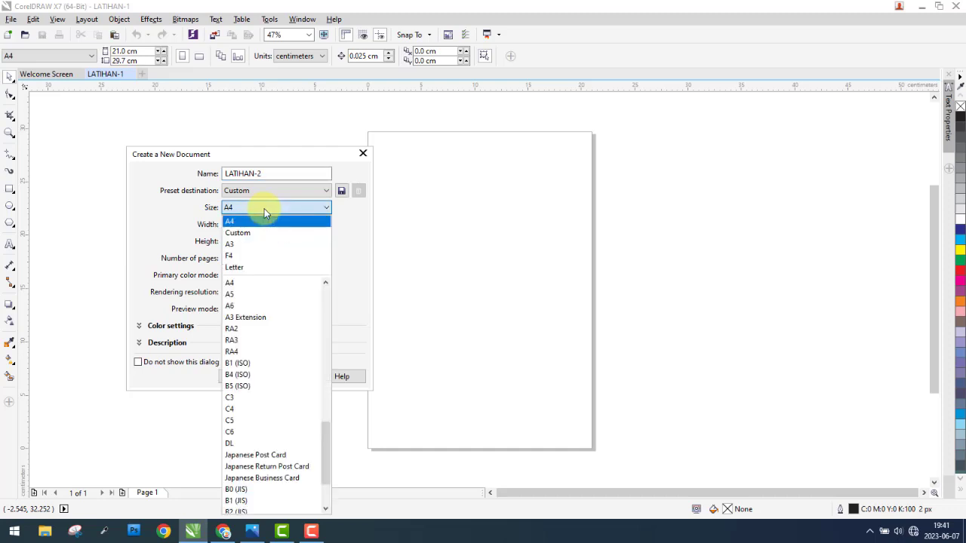
click(246, 257)
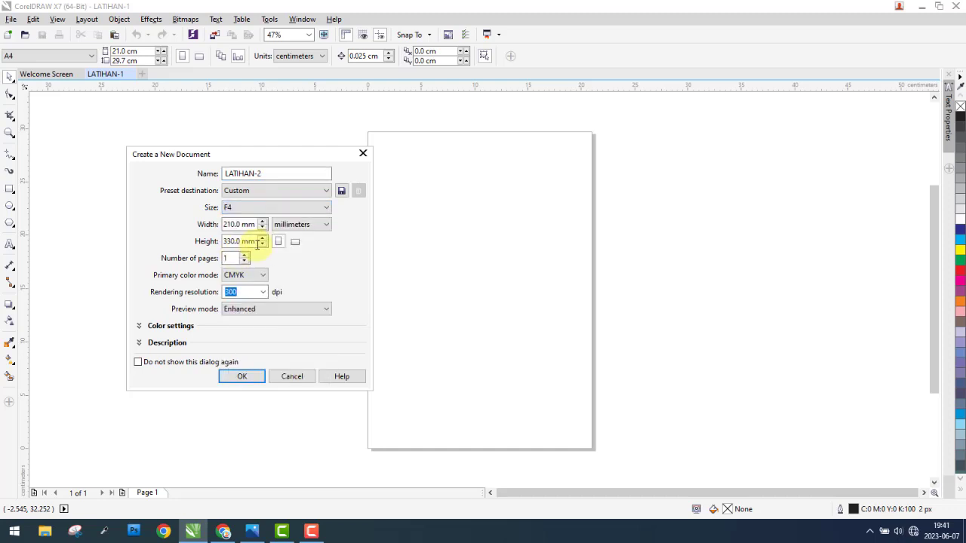
click(302, 225)
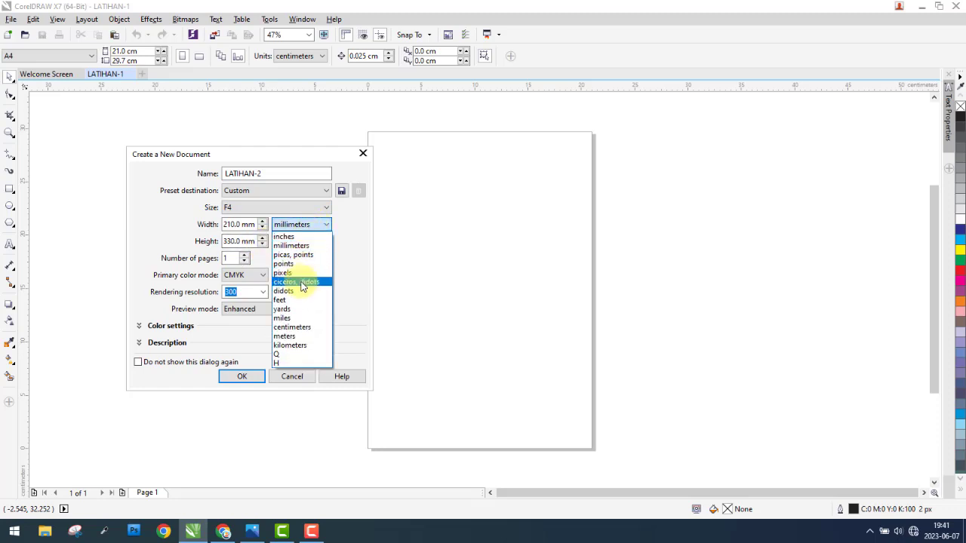
click(296, 329)
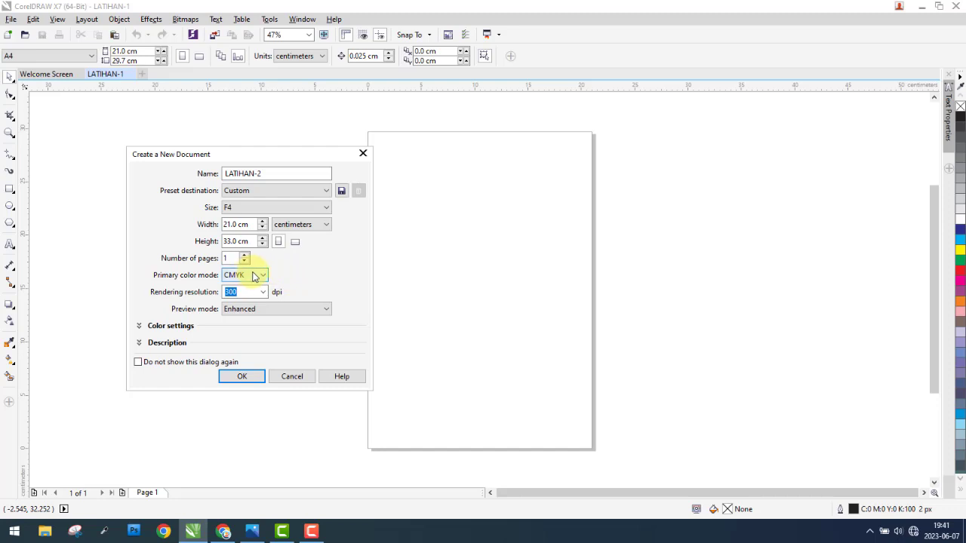
click(242, 375)
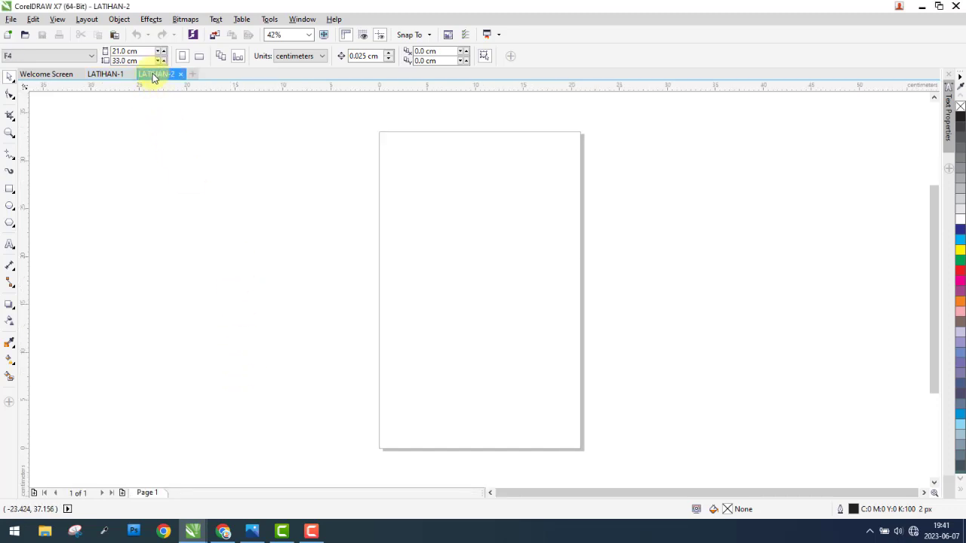
Step: Switch between the LATIHAN-1 and LATIHAN-2 documents to compare their pages
click(111, 77)
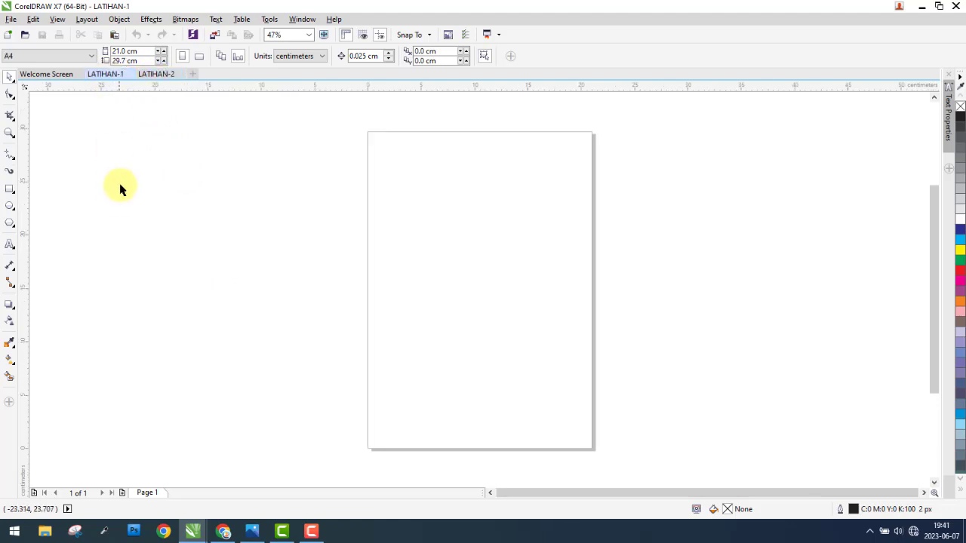
click(157, 76)
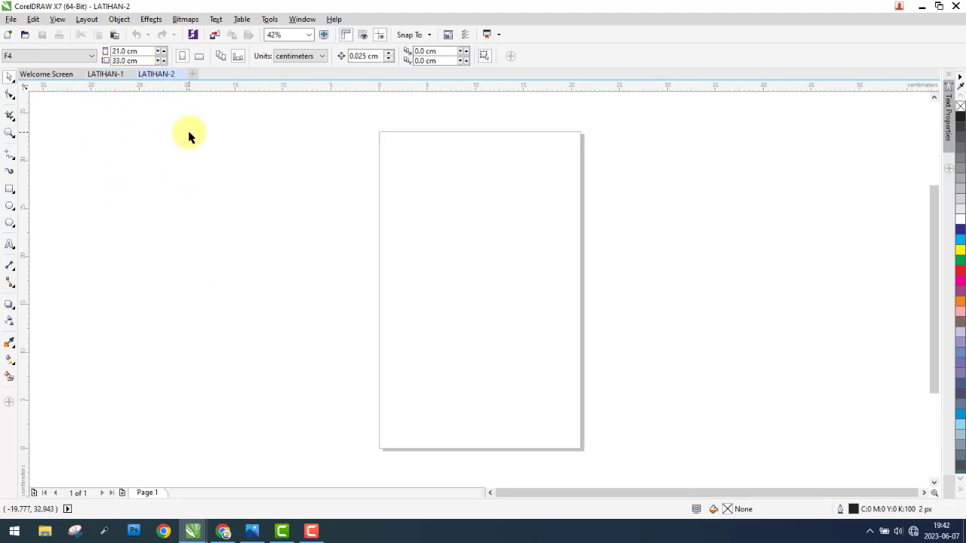
click(105, 74)
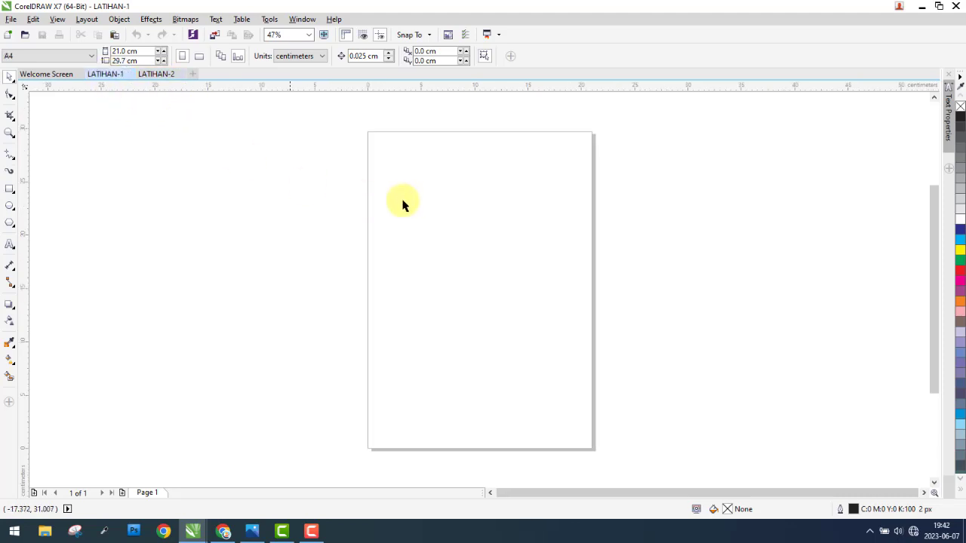
click(155, 76)
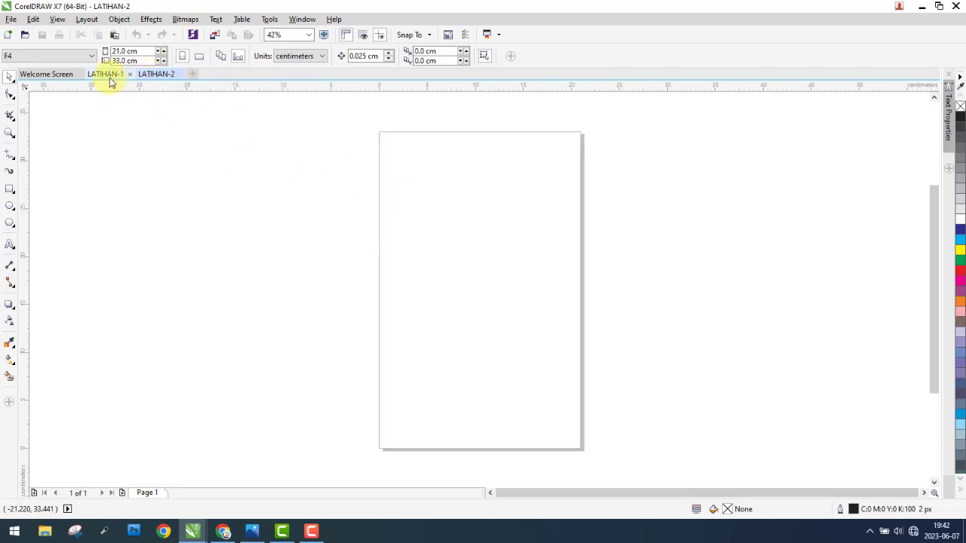
click(110, 77)
Step: Start a new document from a template to bring up the template selection
click(13, 20)
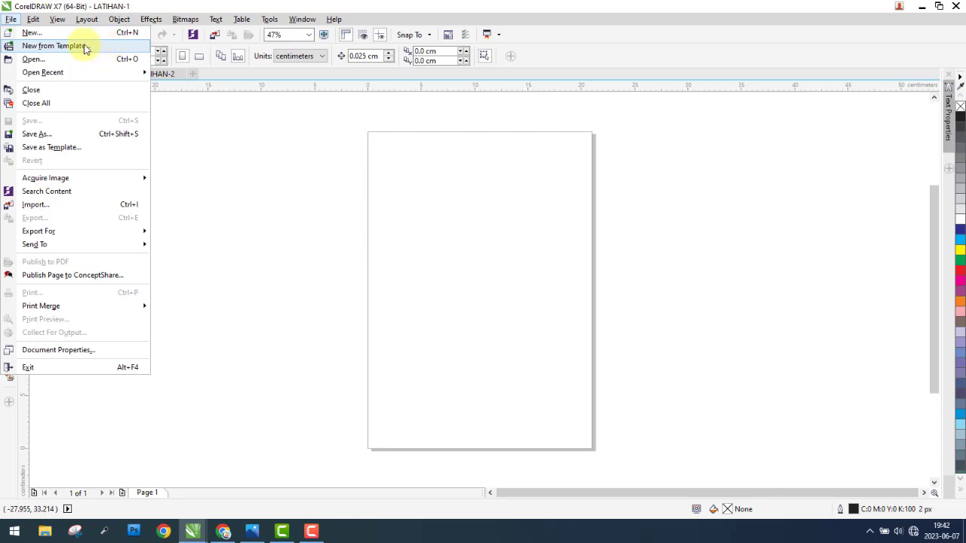
click(86, 48)
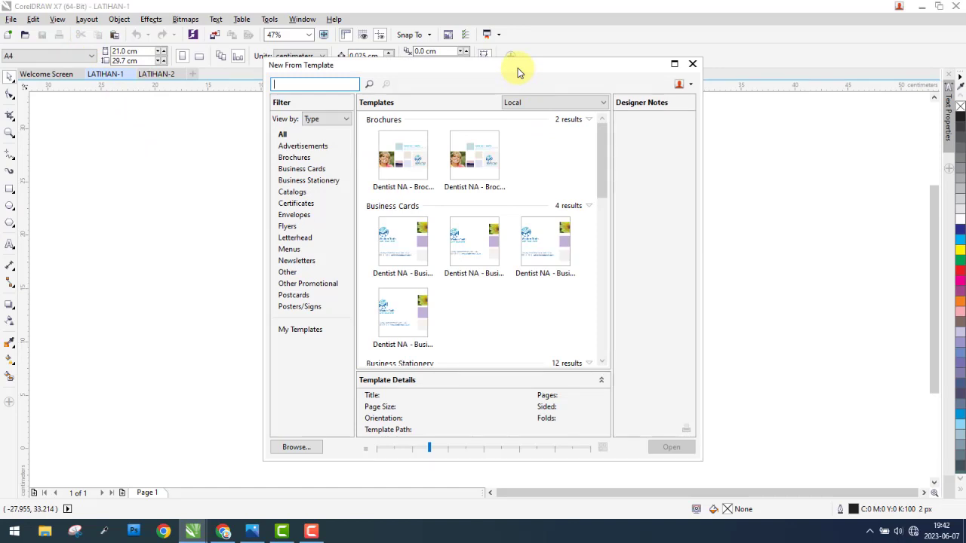
drag(518, 68, 510, 74)
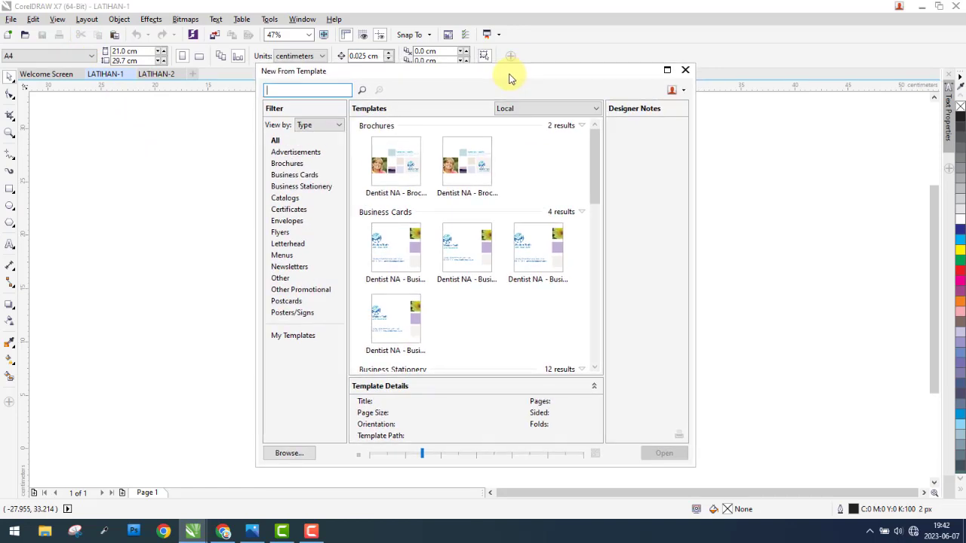
click(311, 531)
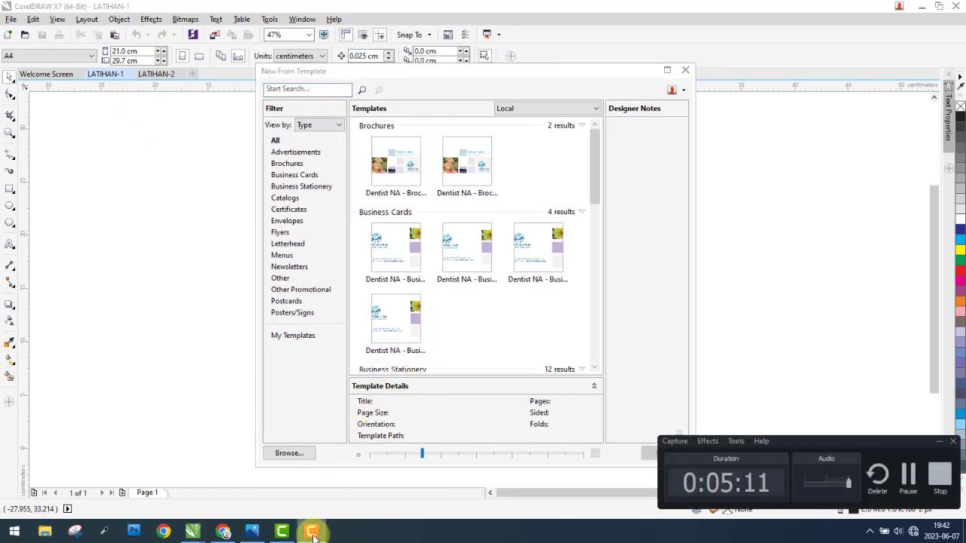
click(312, 532)
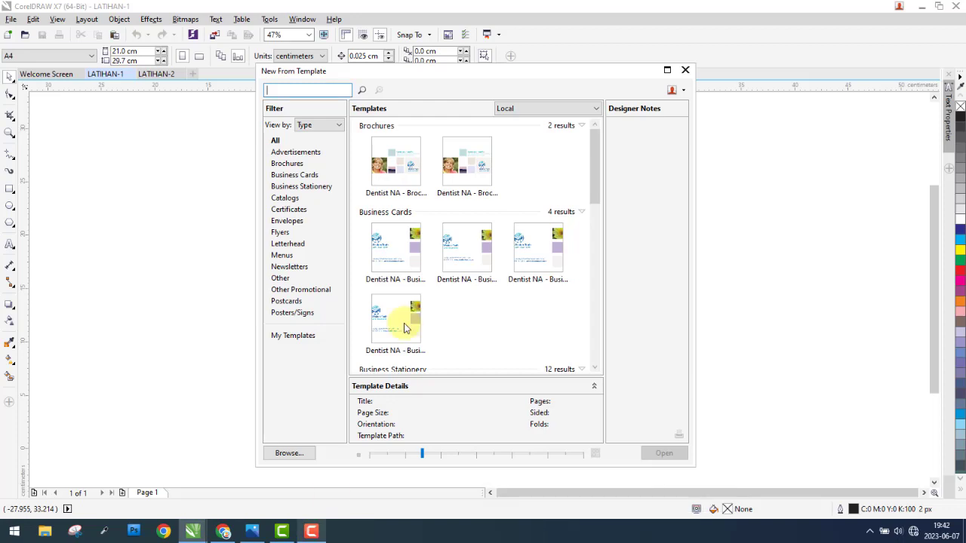
Step: Examine the template categories, including Advertisements, Brochures, Business Cards, Business Stationery, Catalogs, Certificates, Flyers, Posters/Signs and My Templates
click(301, 152)
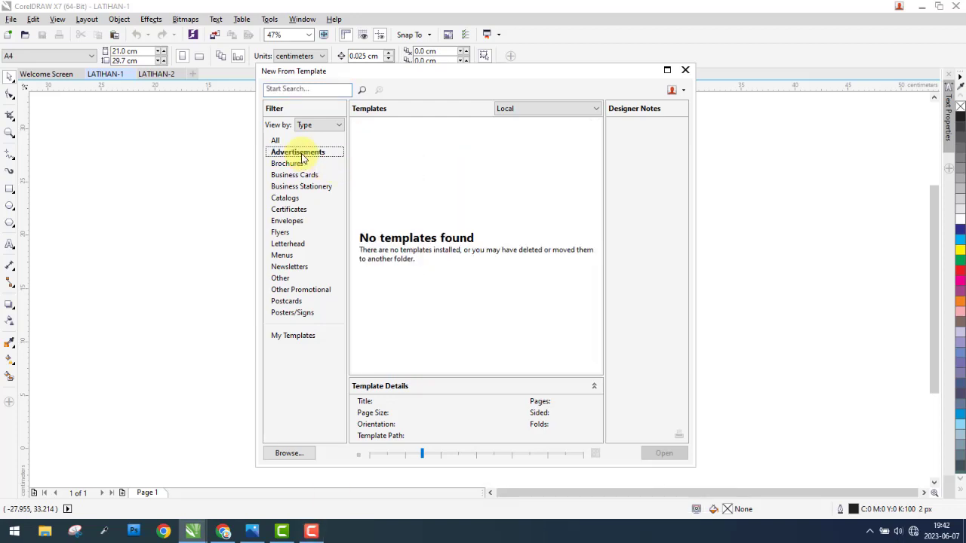
click(296, 166)
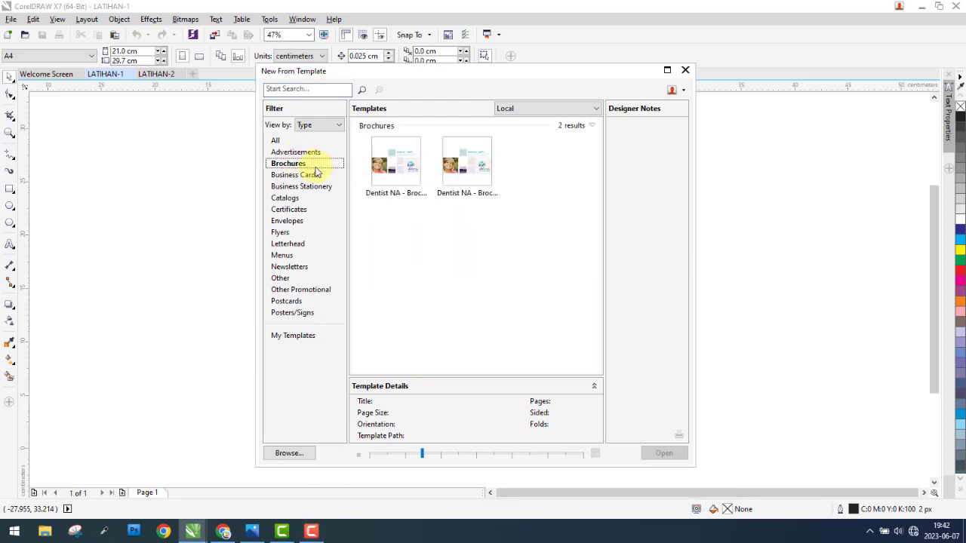
click(299, 177)
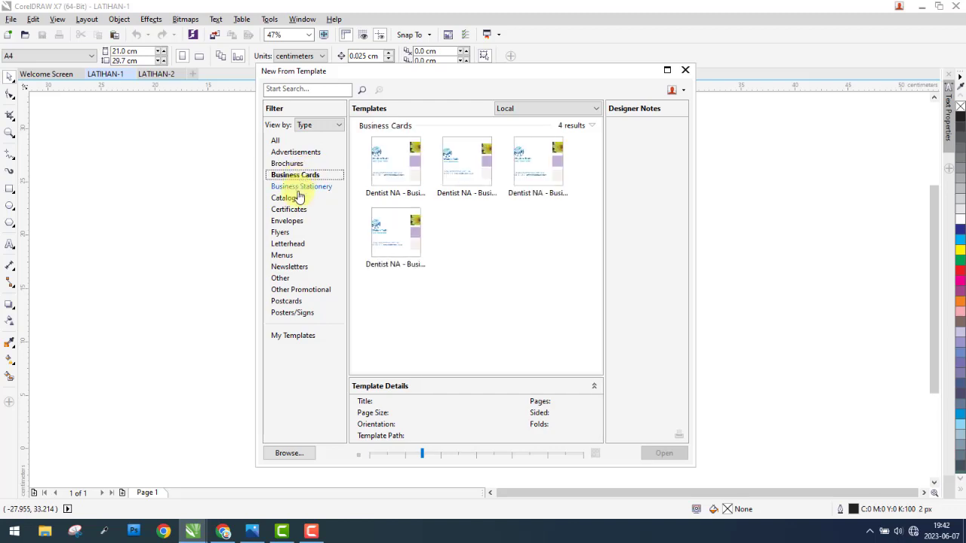
click(301, 188)
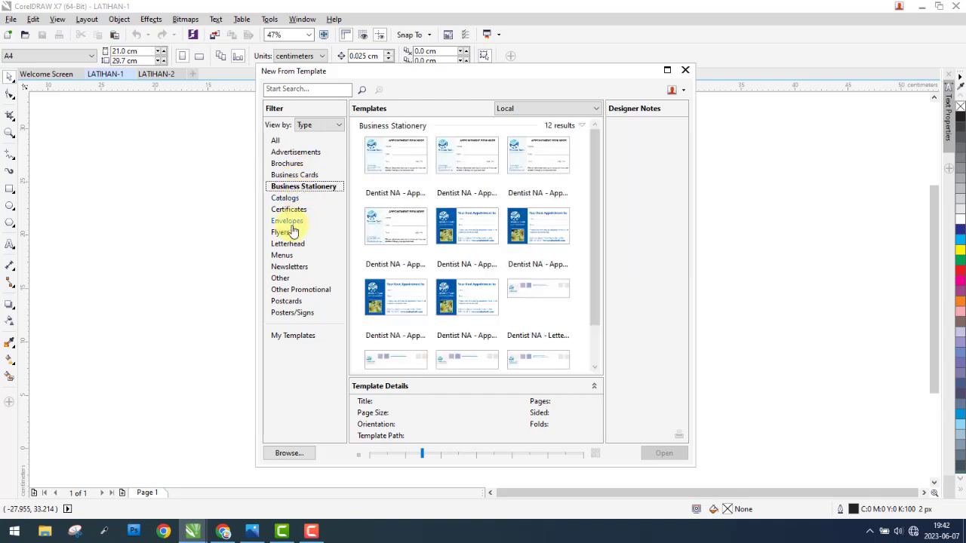
click(285, 198)
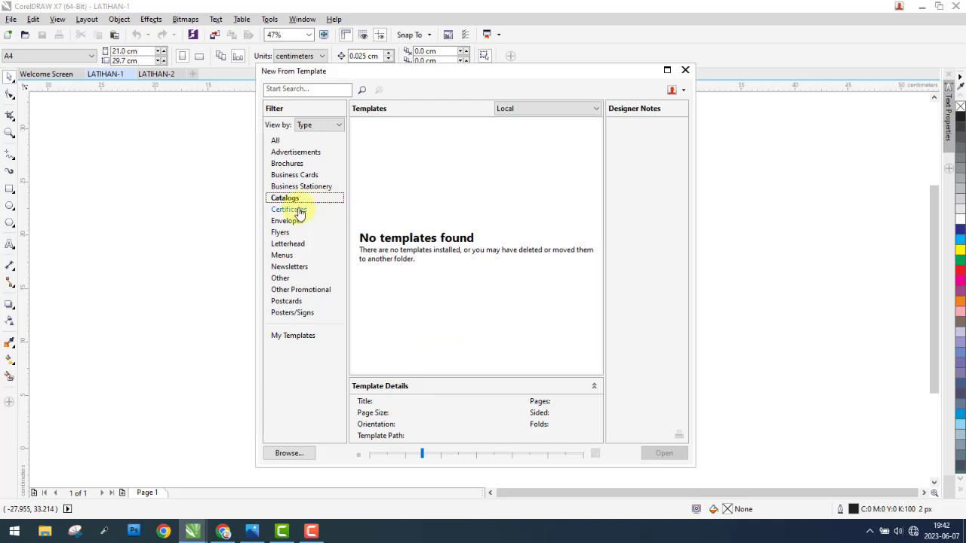
click(298, 210)
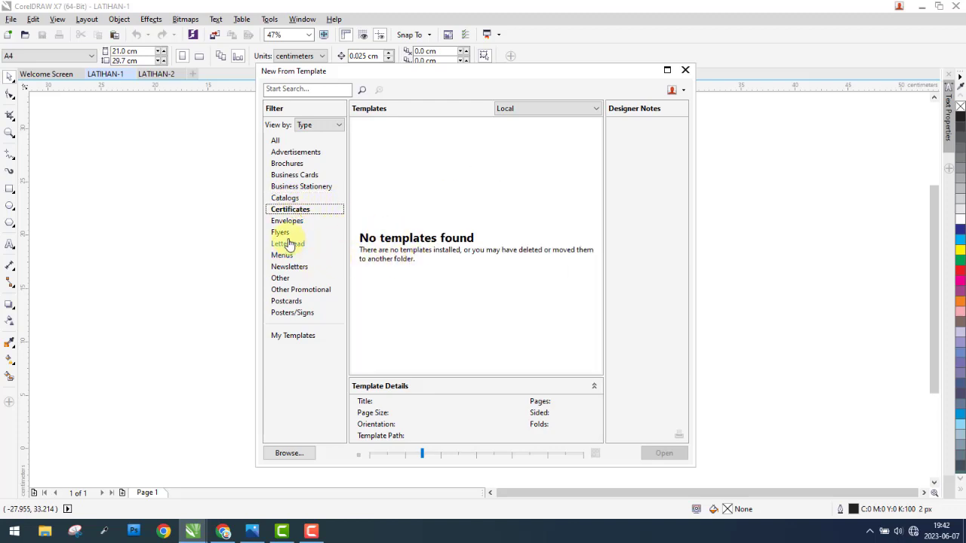
click(281, 232)
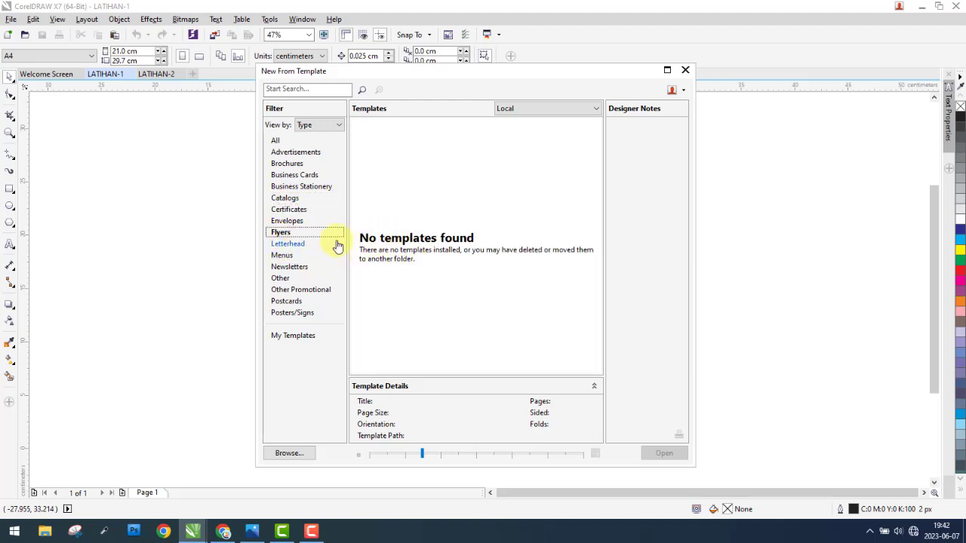
click(290, 314)
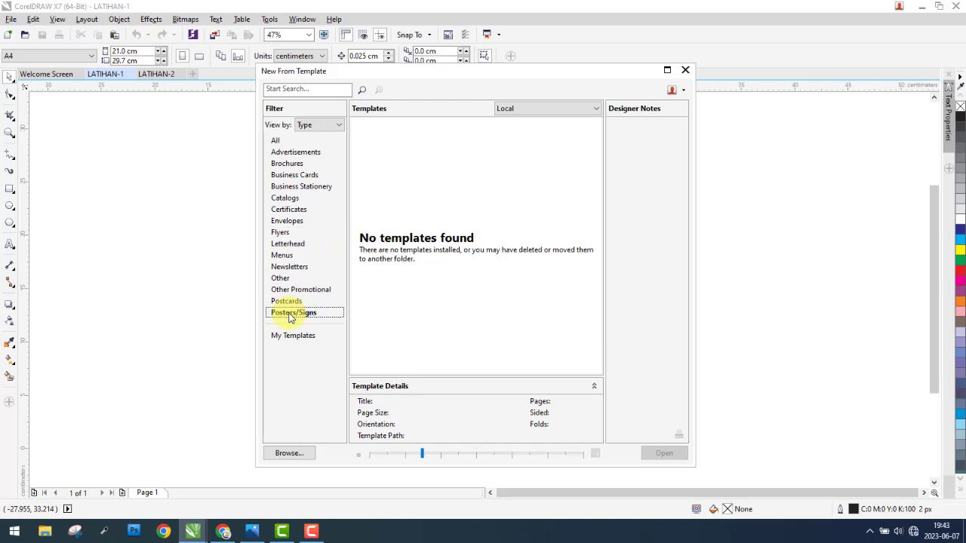
click(293, 337)
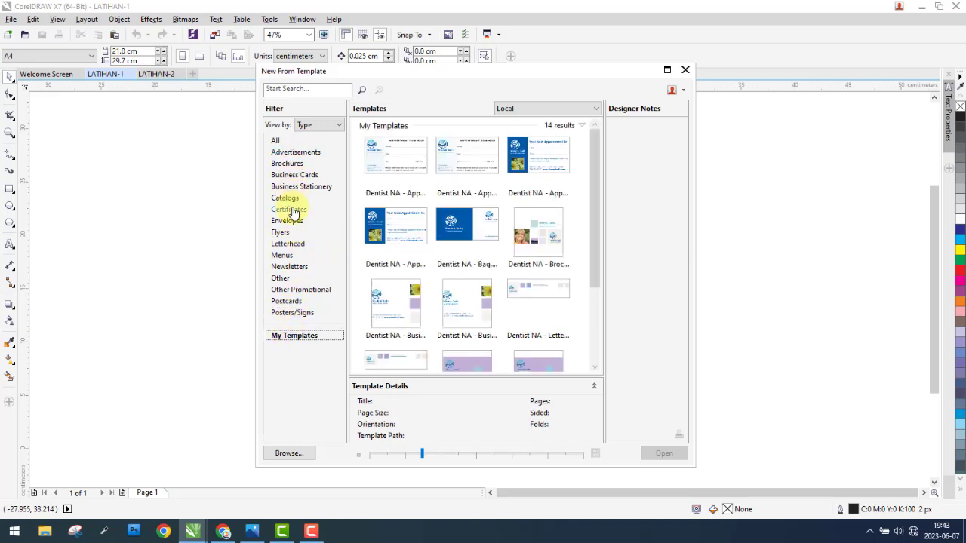
Step: Create a document from the Dentist NA - Appointment Card 2 template in the Business Stationery category
click(288, 175)
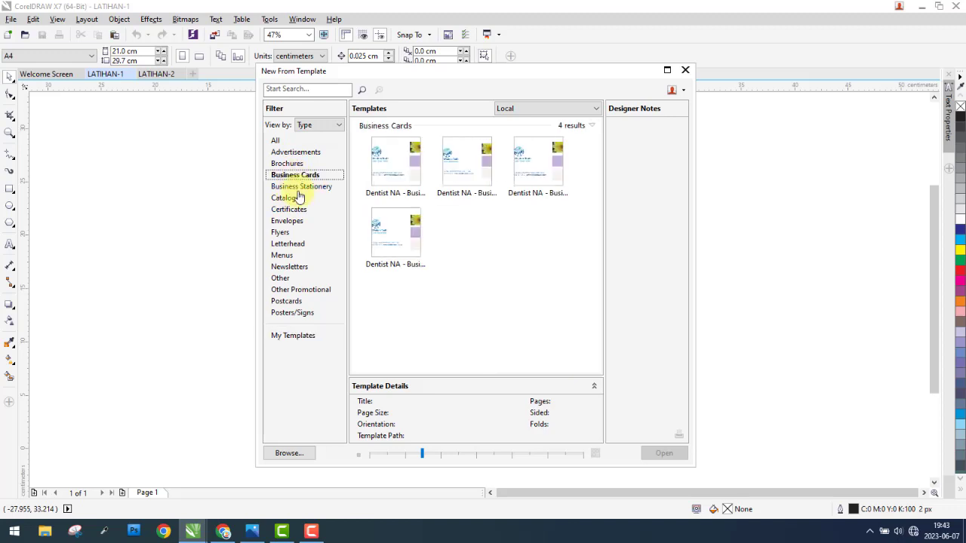
click(301, 186)
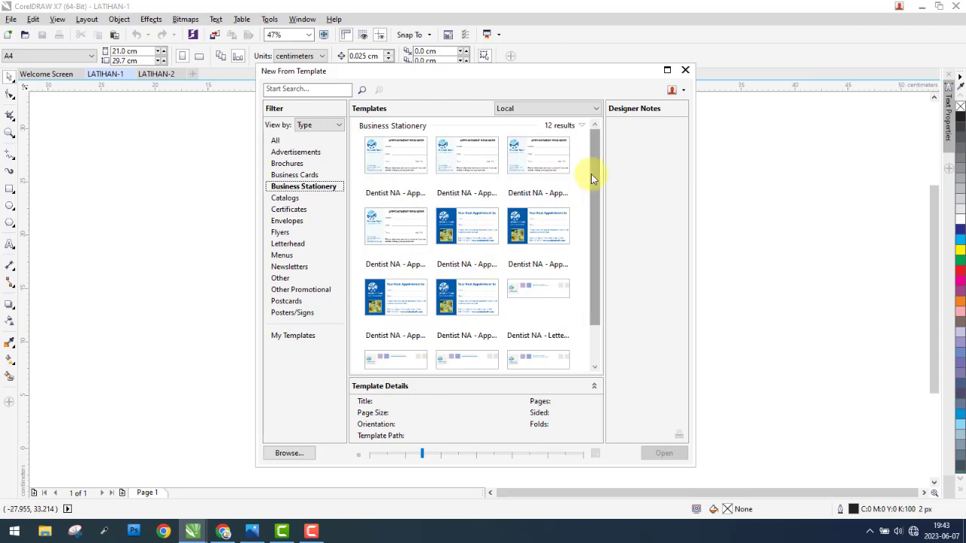
mouse_move(596, 168)
mouse_down()
mouse_move(587, 233)
mouse_move(590, 170)
mouse_up()
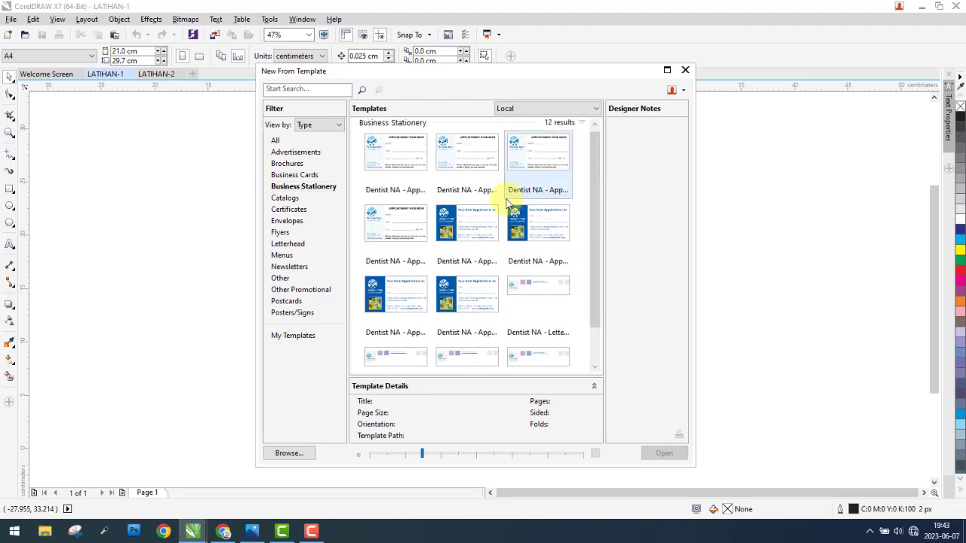
click(456, 223)
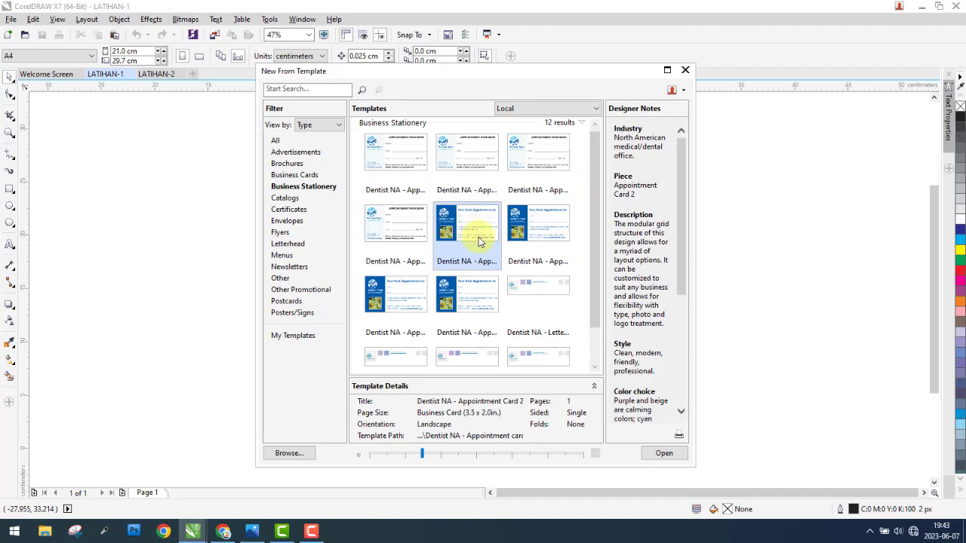
click(661, 454)
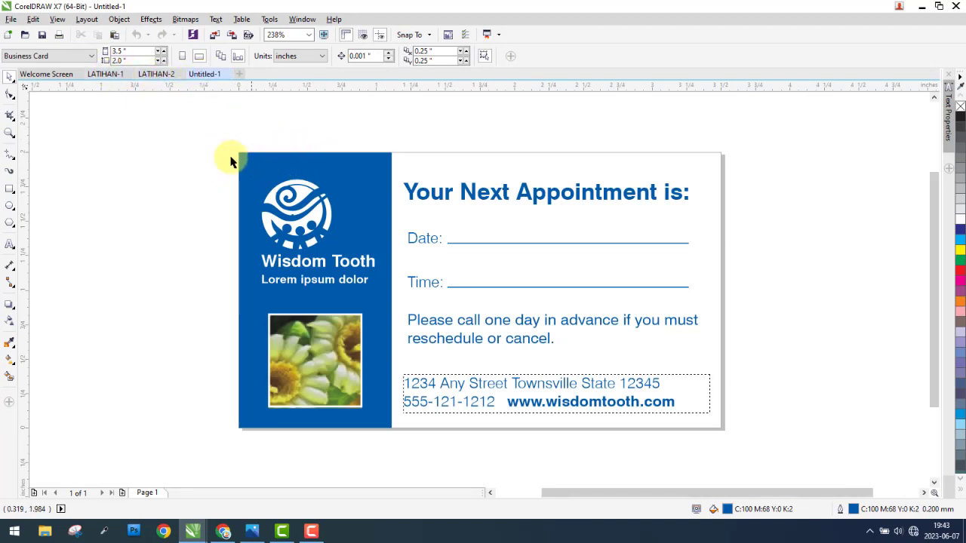
Step: Set the units of the appointment card document to centimeters
drag(197, 134, 755, 447)
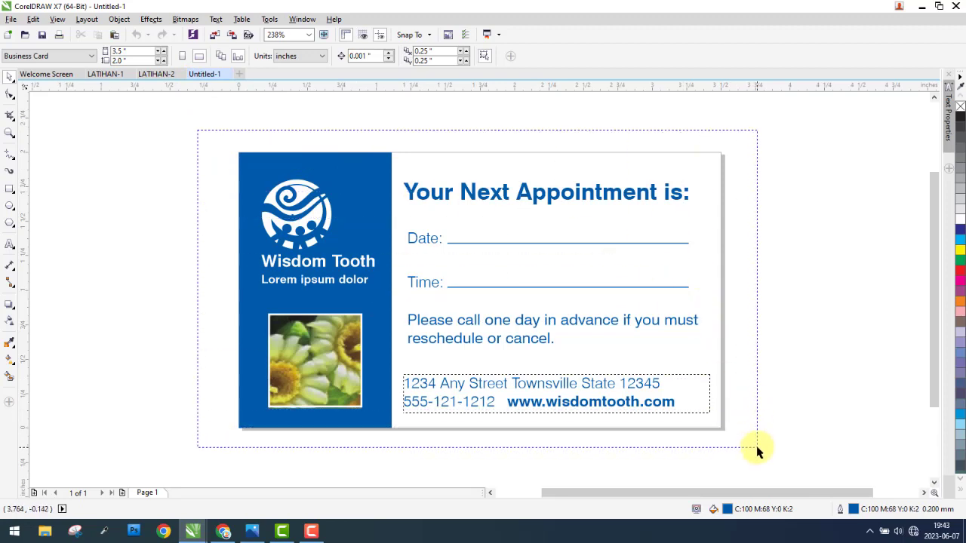
click(765, 274)
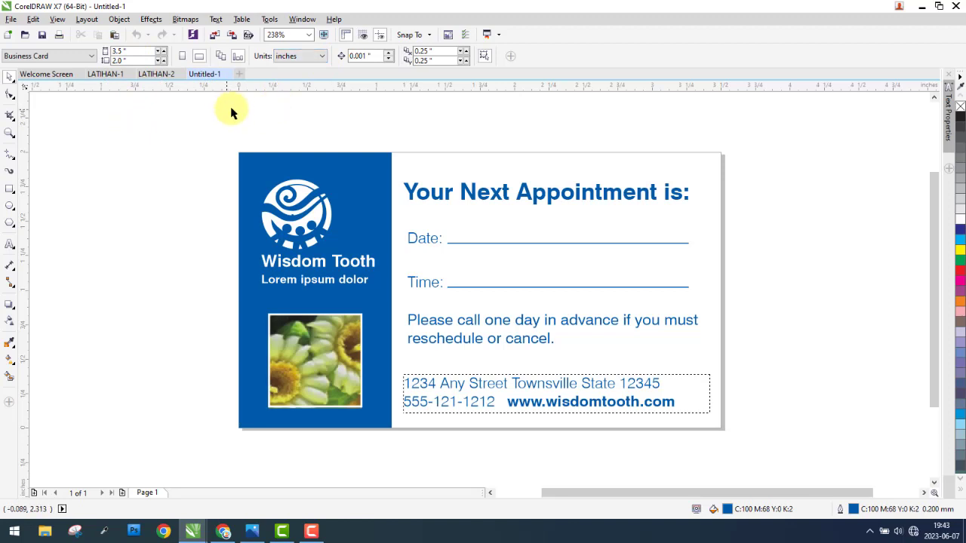
click(315, 61)
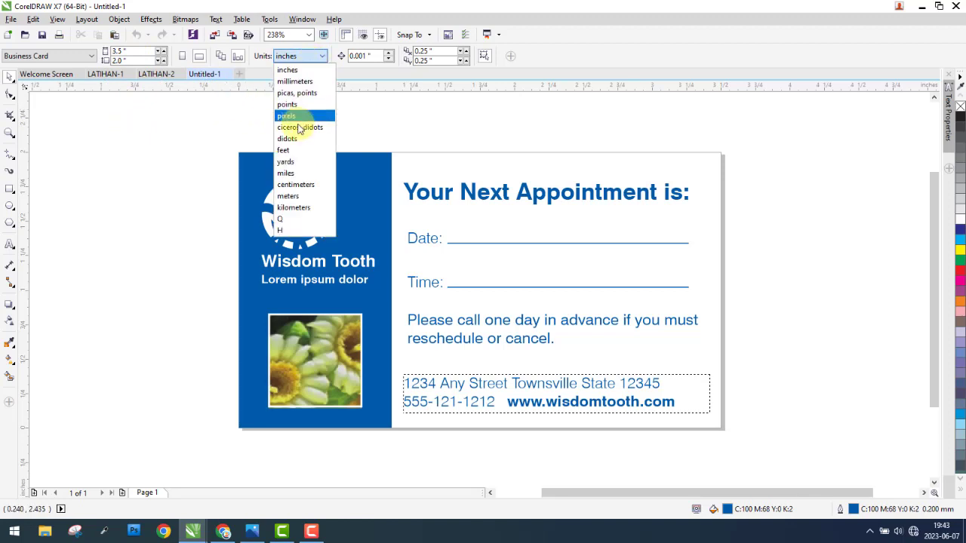
click(295, 185)
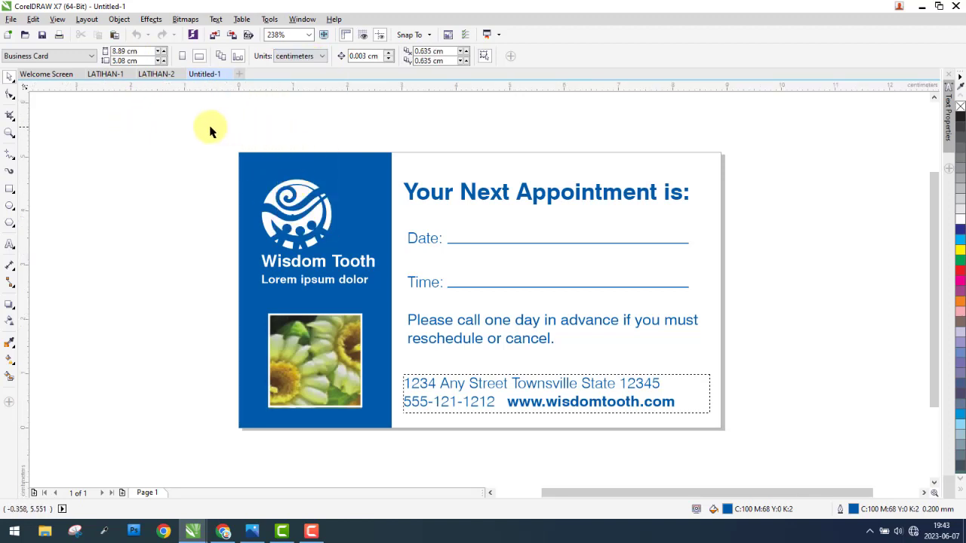
Step: Select all objects on the appointment card at once to inspect them, and clear the selection
drag(181, 127, 763, 438)
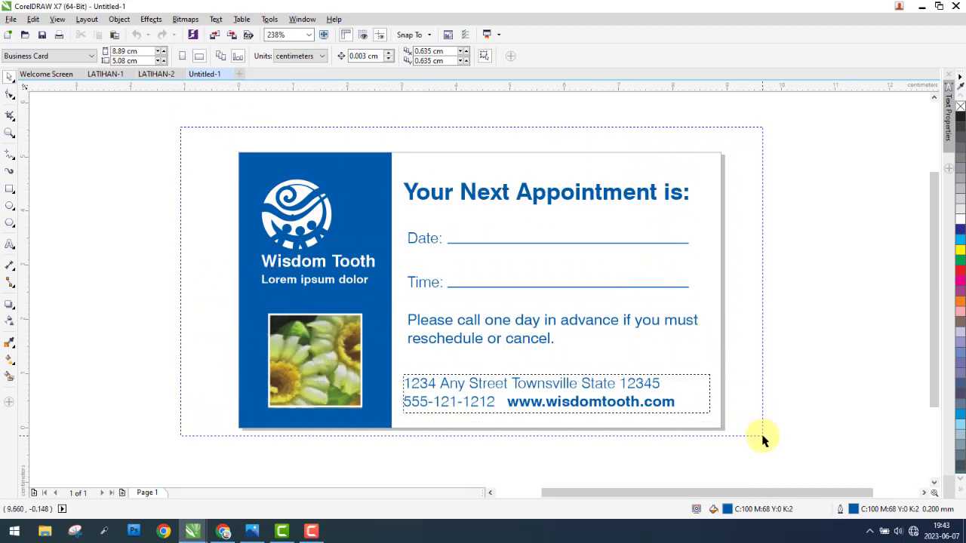
drag(762, 439, 747, 423)
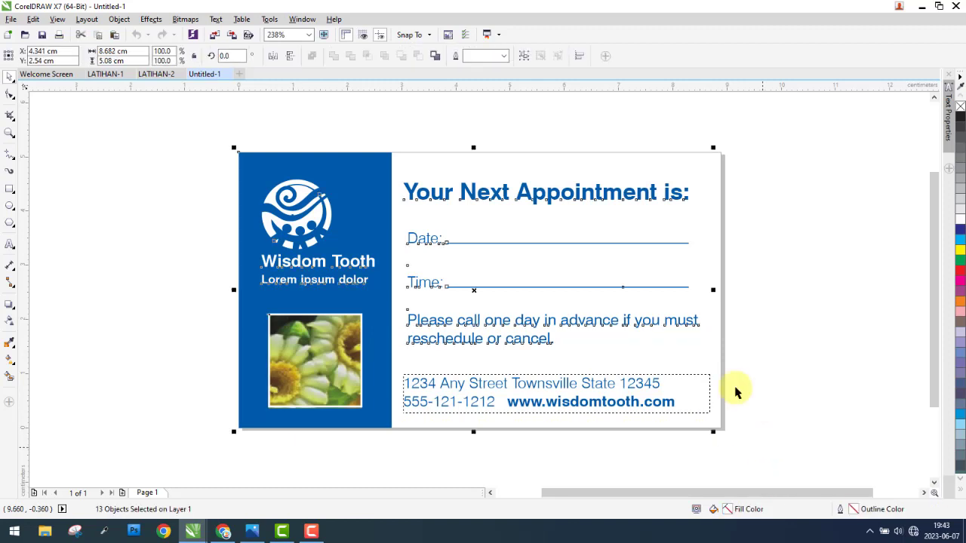
click(539, 142)
Step: Highlight the heading text "Your Next Appointment is:" to check that it is editable, and leave text editing with nothing selected
click(500, 194)
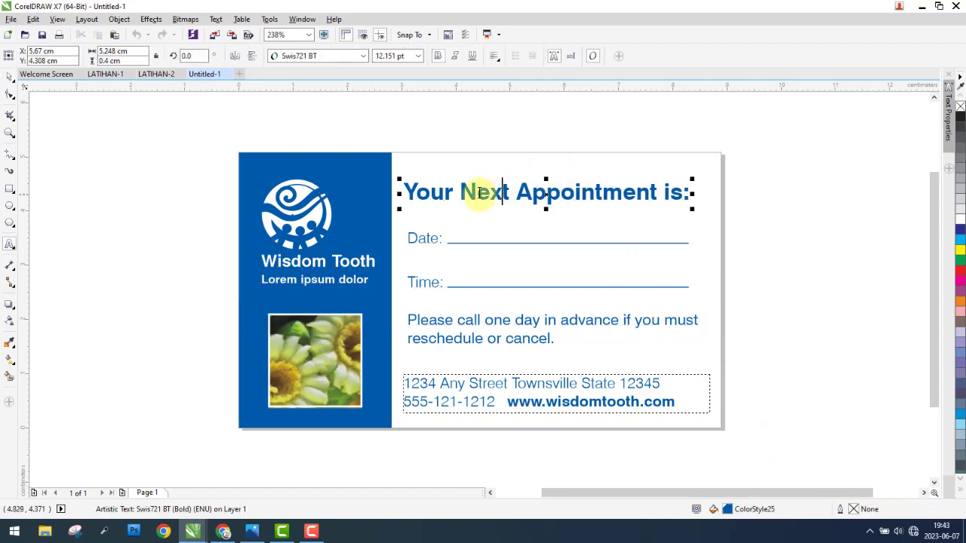
drag(427, 194, 687, 199)
drag(434, 192, 696, 194)
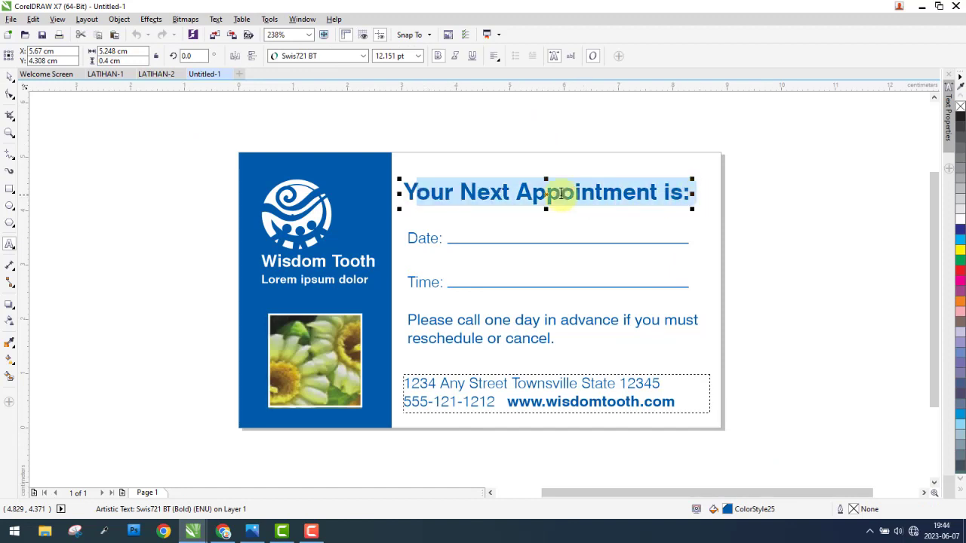
click(11, 78)
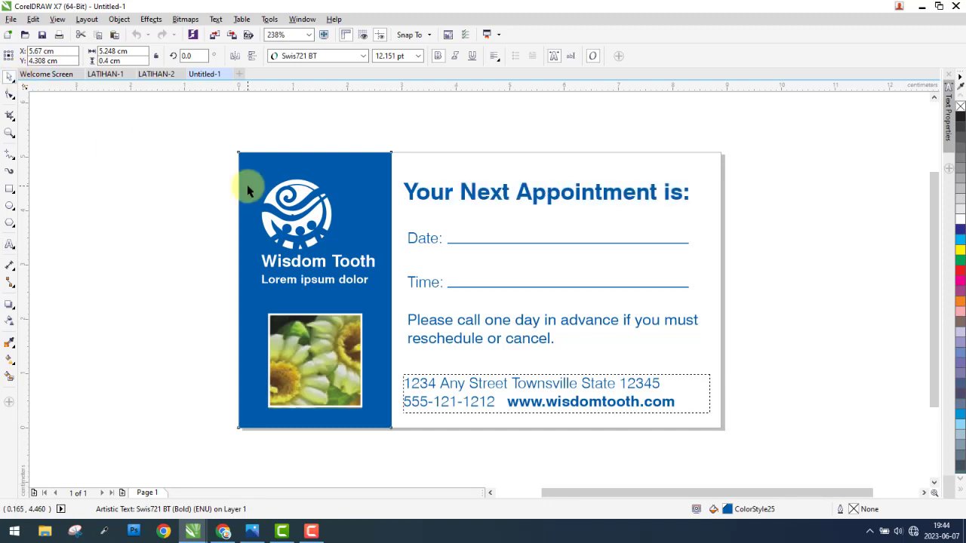
click(248, 184)
click(196, 183)
Step: Start opening an existing drawing and browse to the BDI-1 folder inside Desain on the SSD (E:) drive
click(11, 20)
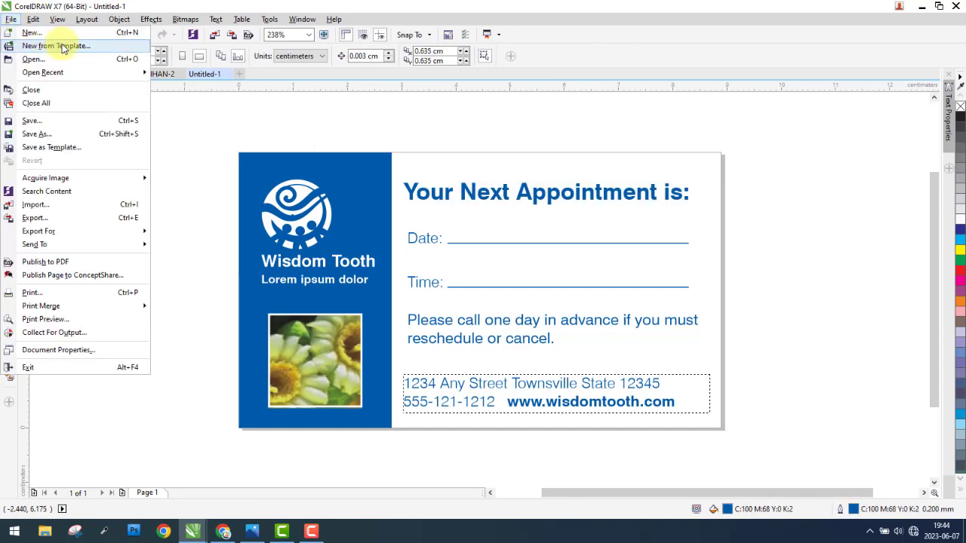
click(209, 116)
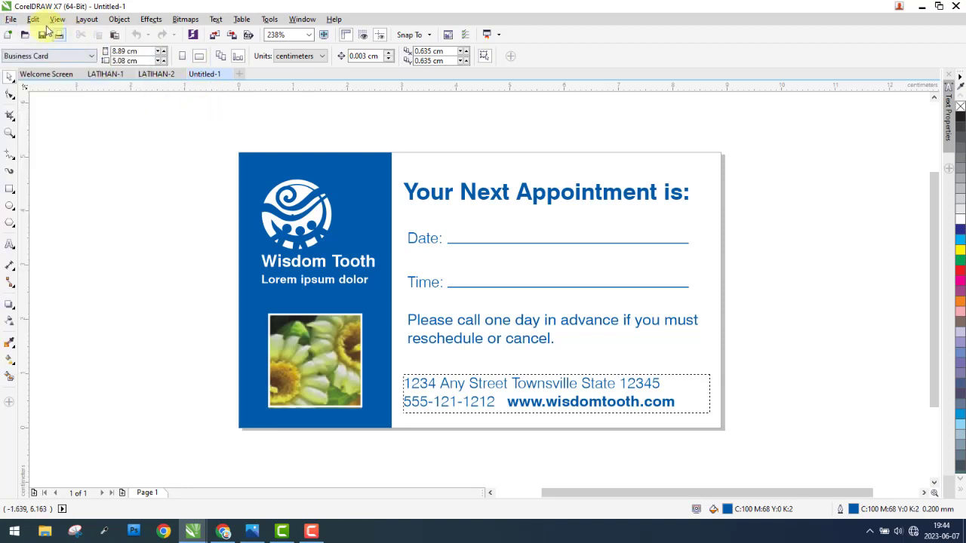
click(11, 19)
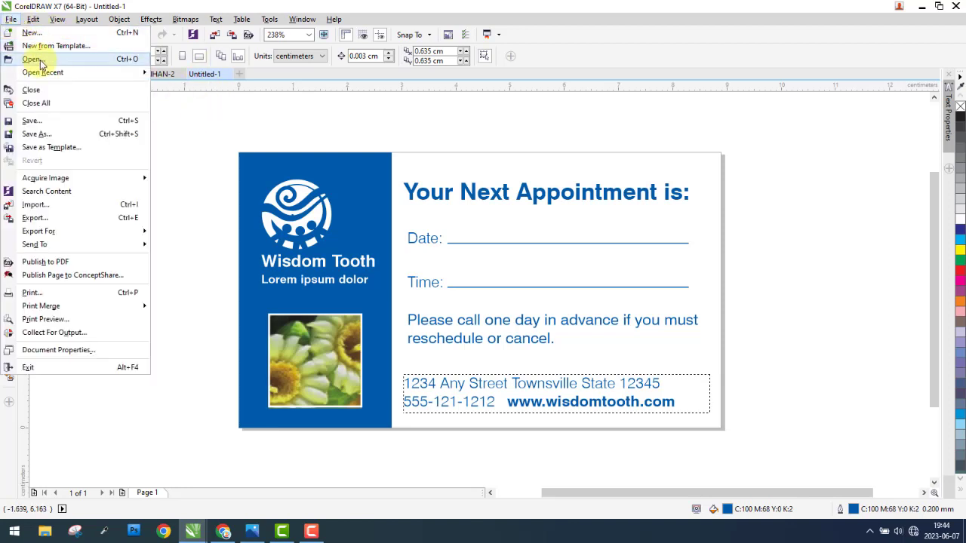
click(86, 60)
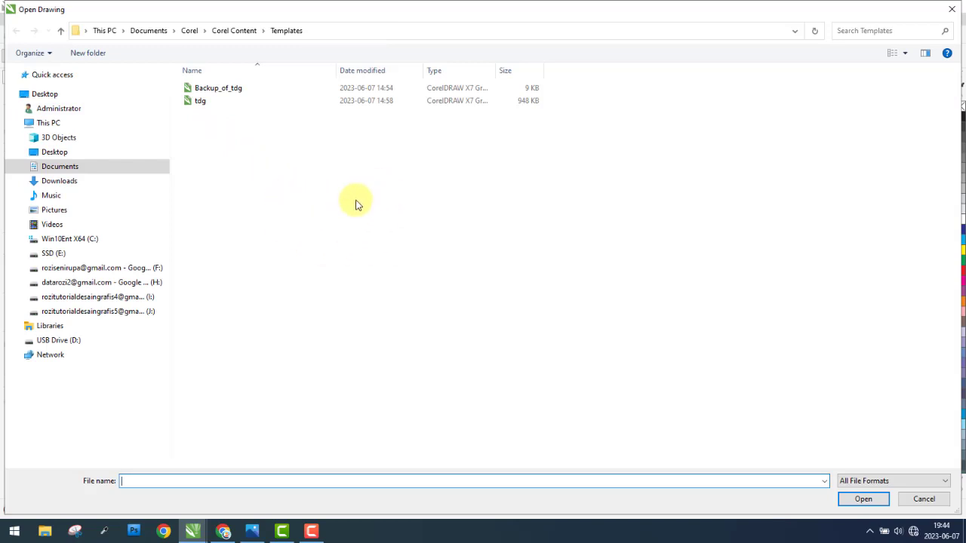
click(12, 11)
click(227, 21)
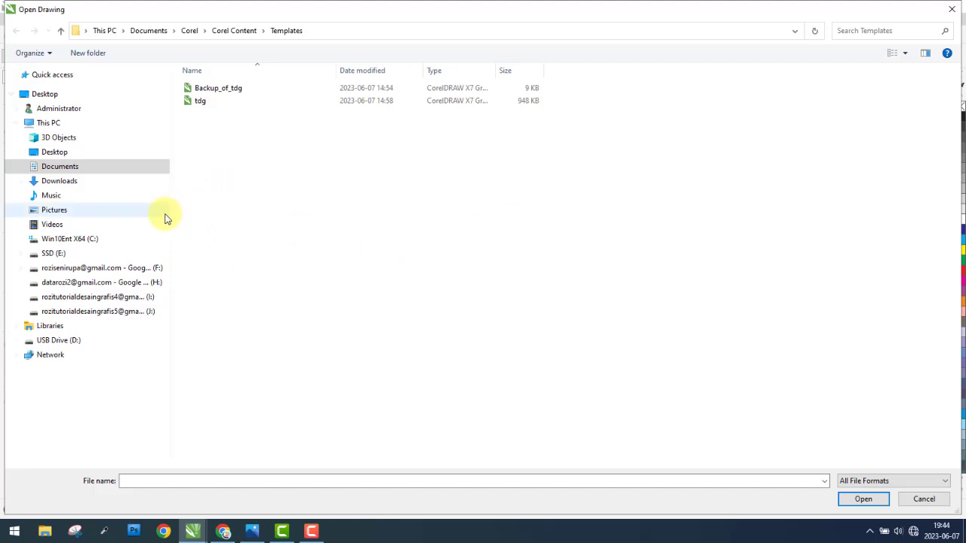
click(95, 257)
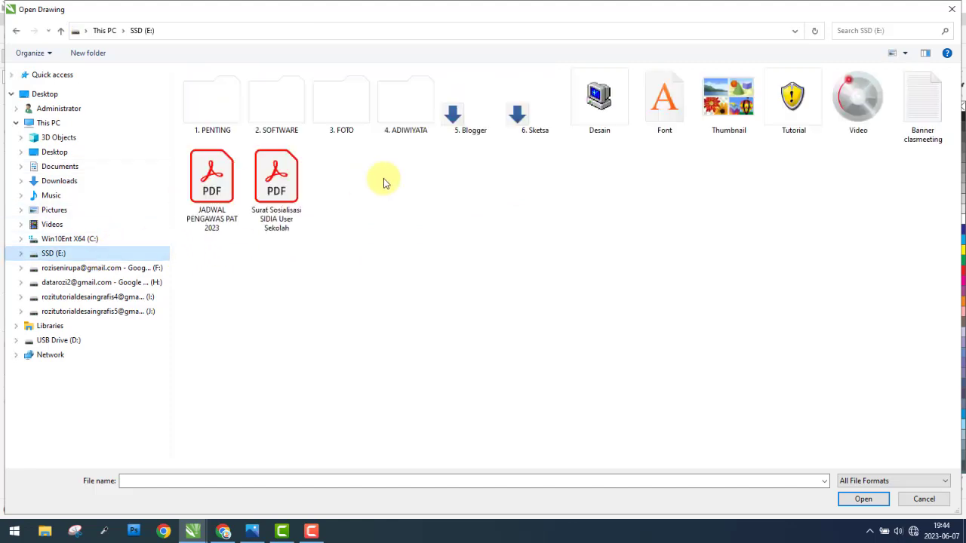
double_click(599, 110)
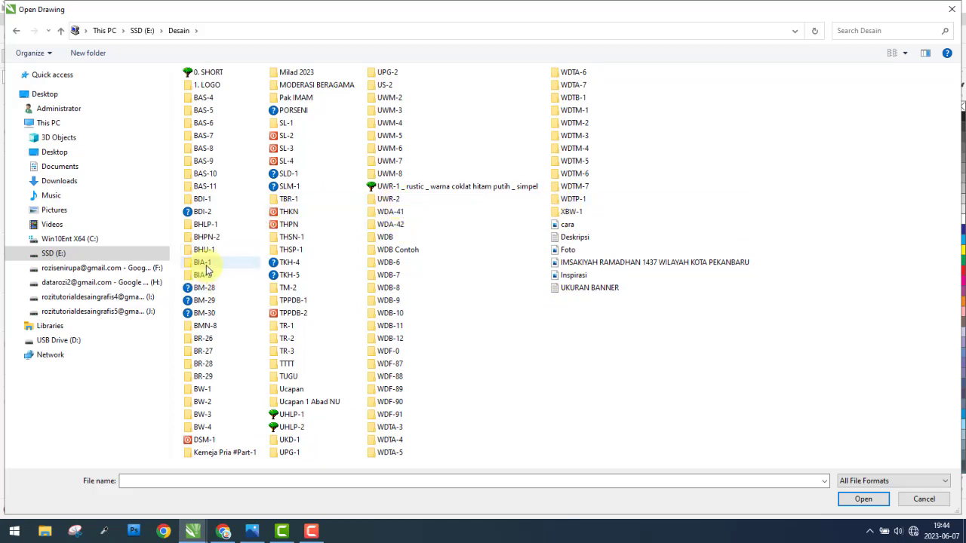
click(211, 201)
double_click(202, 201)
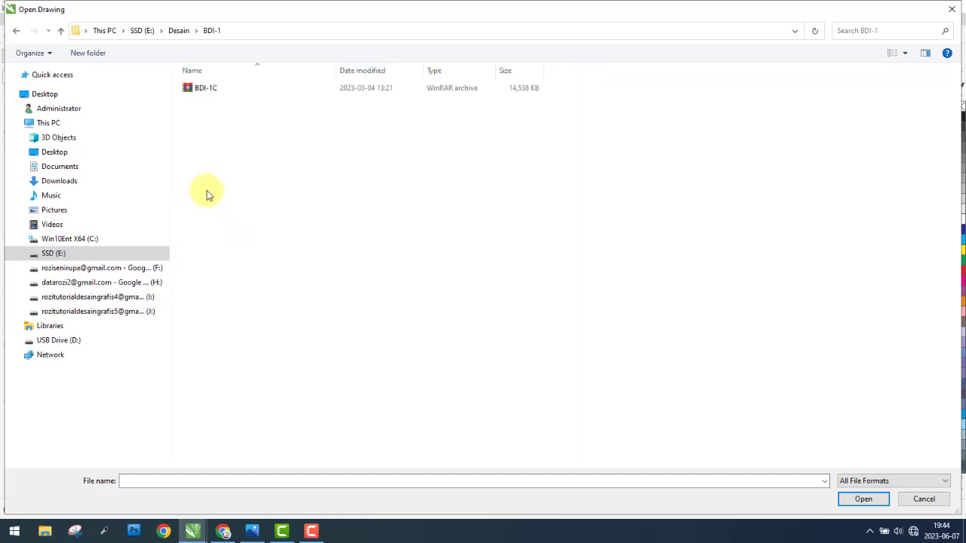
Step: Extract the BDI-1C archive into its current folder and open the extracted BDI-1 CorelDRAW drawing
click(209, 87)
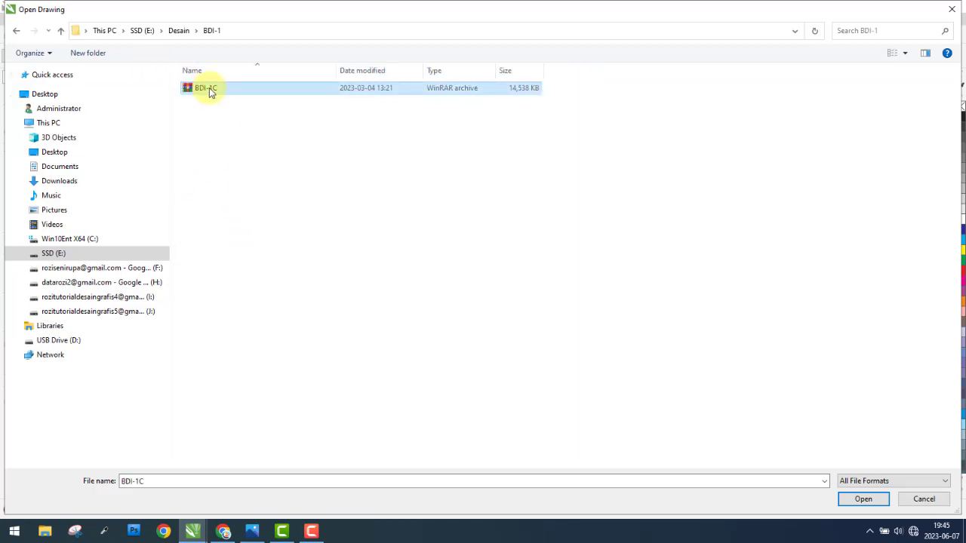
right_click(209, 88)
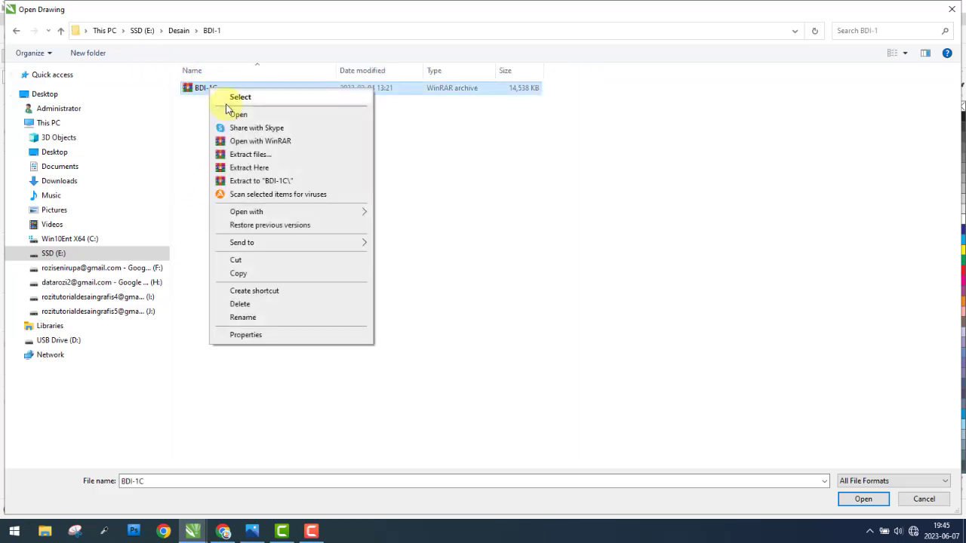
click(268, 167)
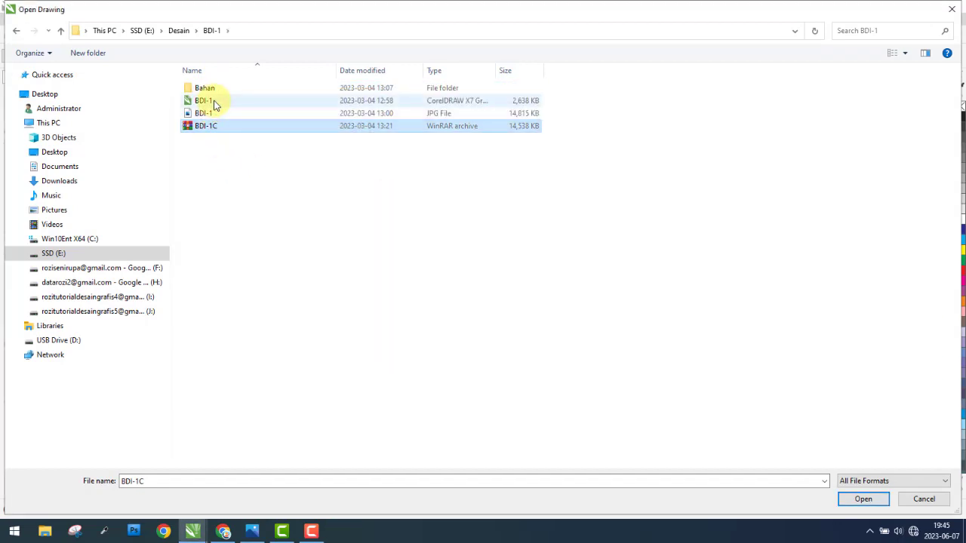
click(211, 102)
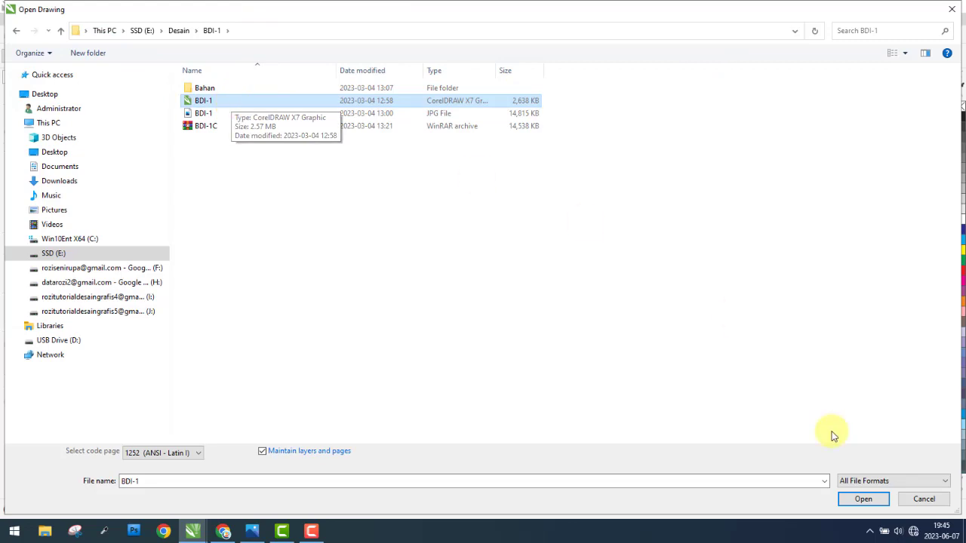
click(861, 502)
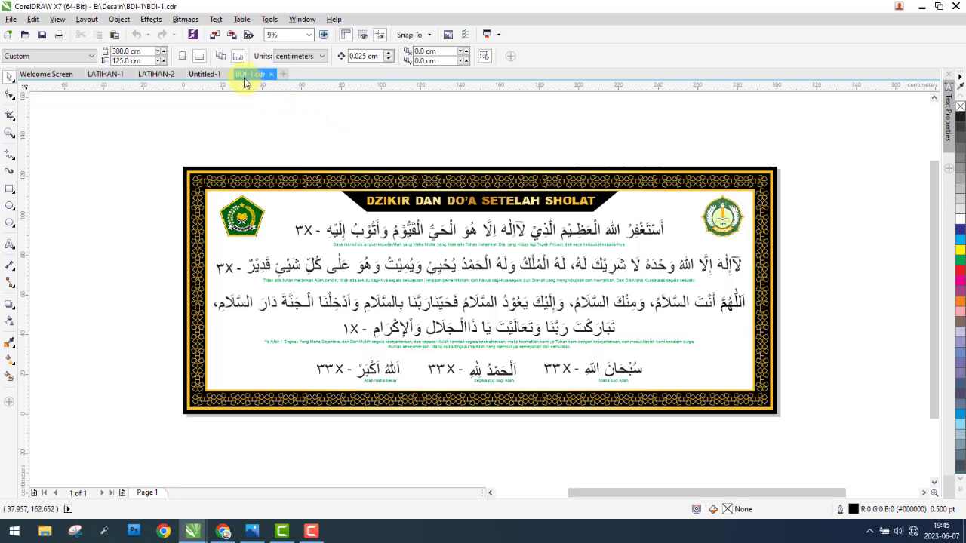
Step: Try to open the JPG file BDI-1 from the same folder as a drawing, and leave the file browser
click(10, 18)
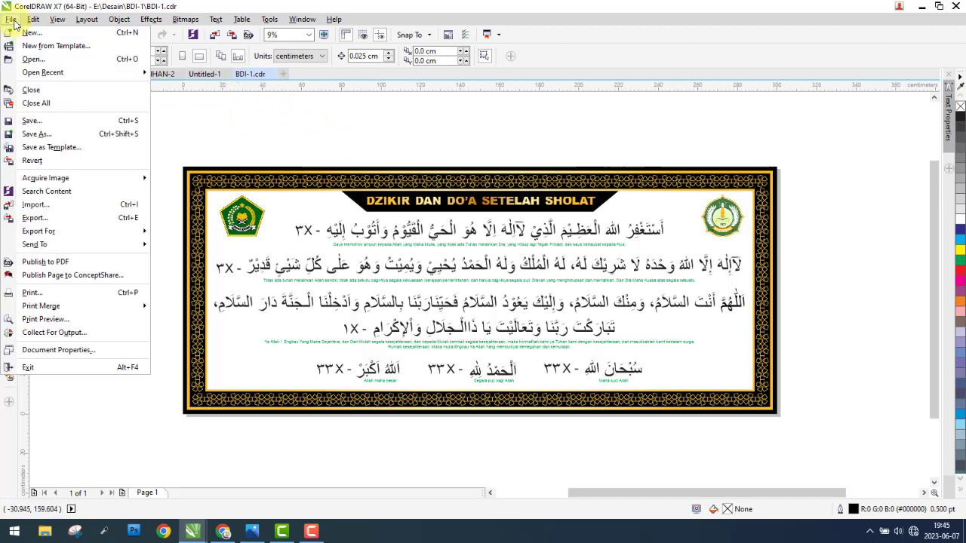
click(37, 60)
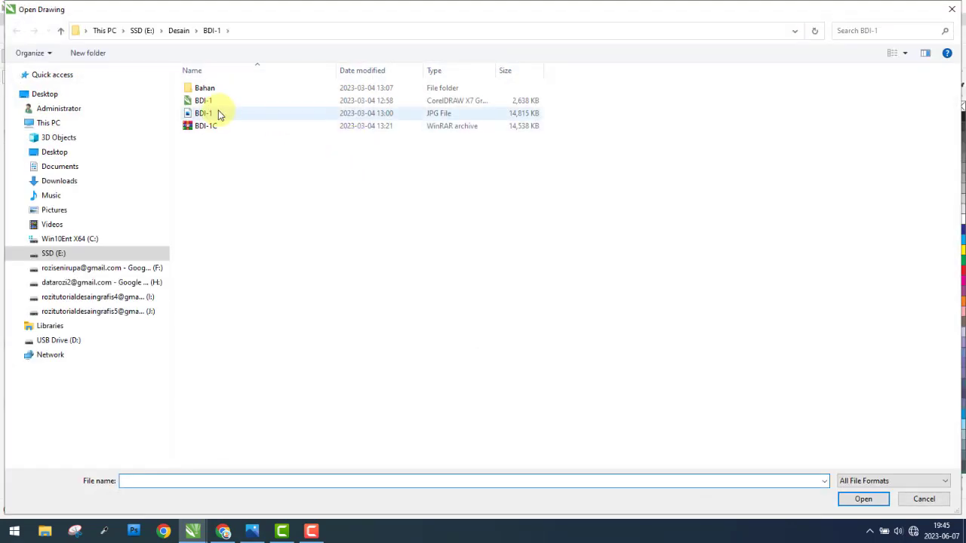
click(233, 111)
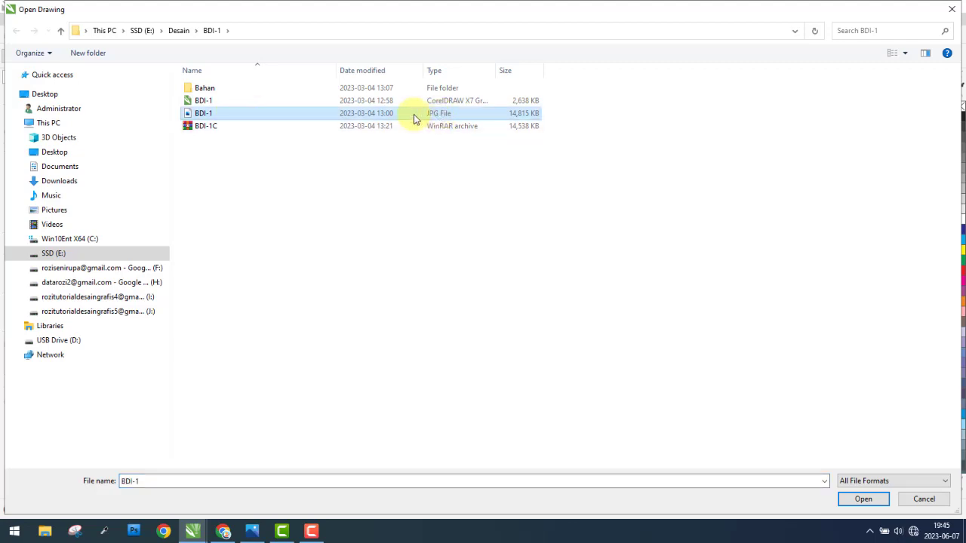
click(863, 498)
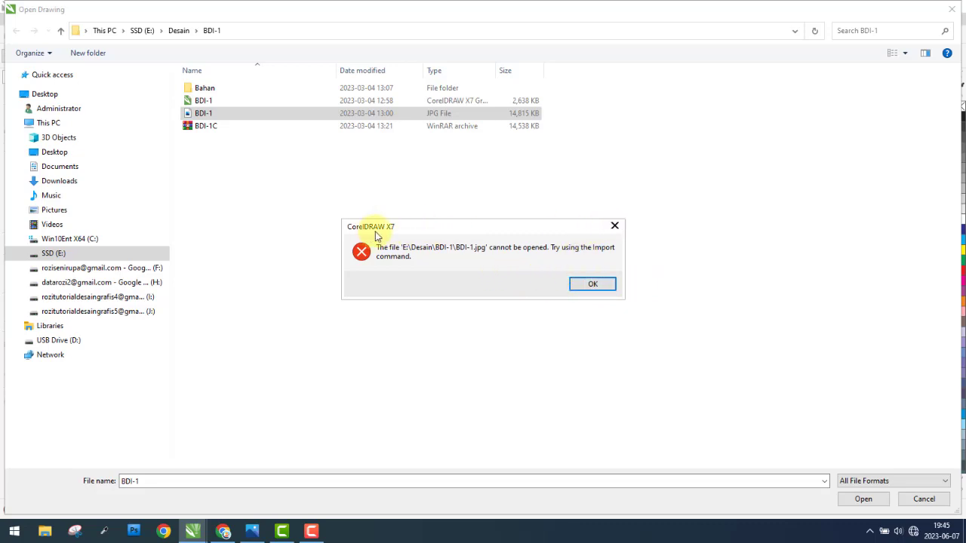
click(616, 228)
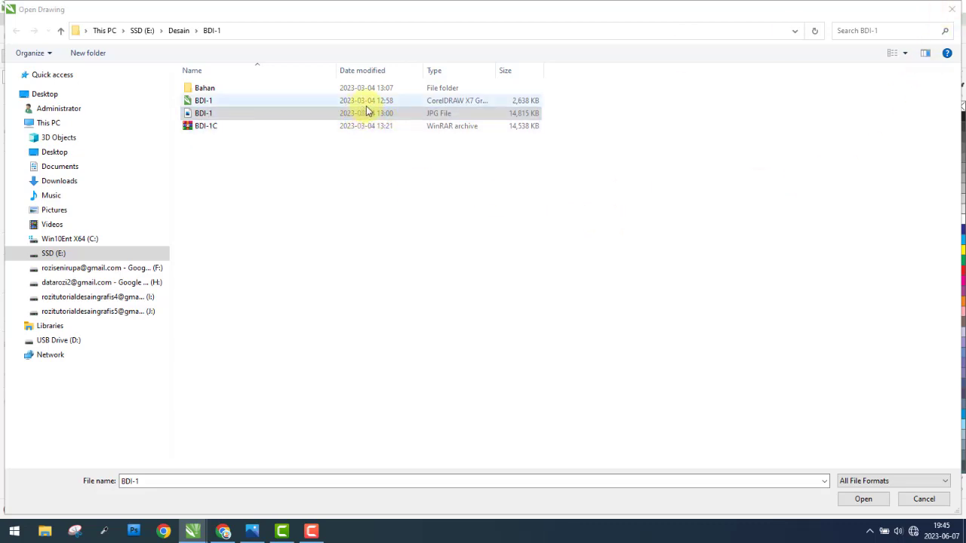
click(954, 13)
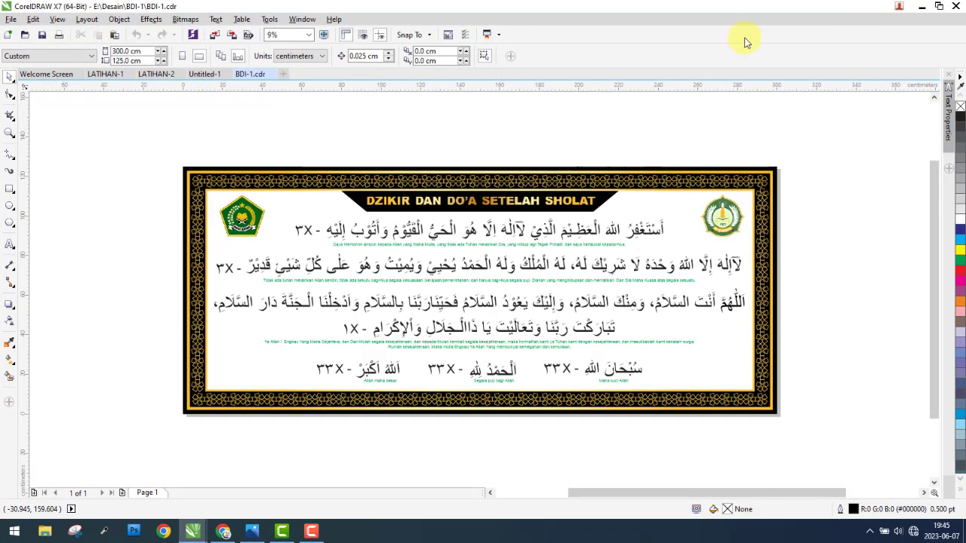
Step: Examine the list of recently opened files without opening any of them
click(9, 20)
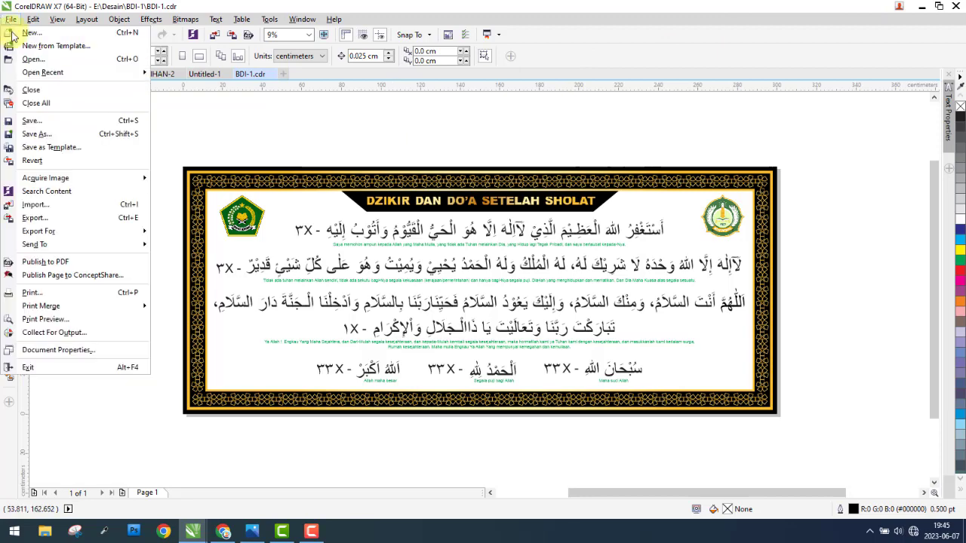
mouse_move(109, 75)
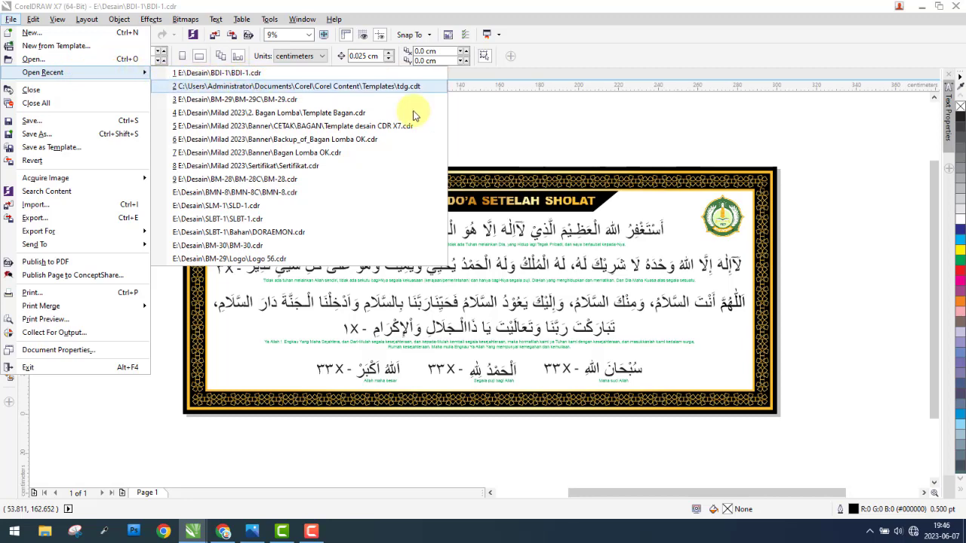
click(530, 144)
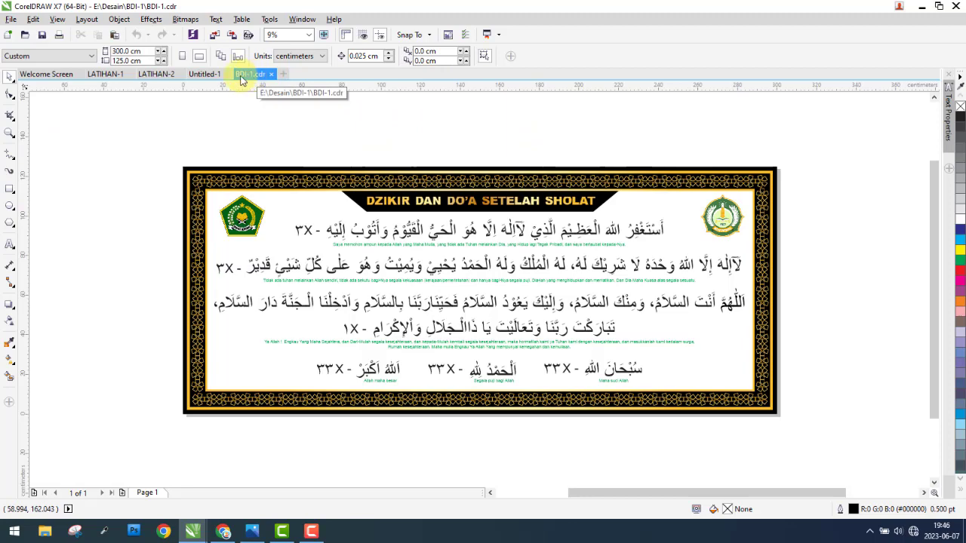
click(11, 19)
mouse_move(37, 72)
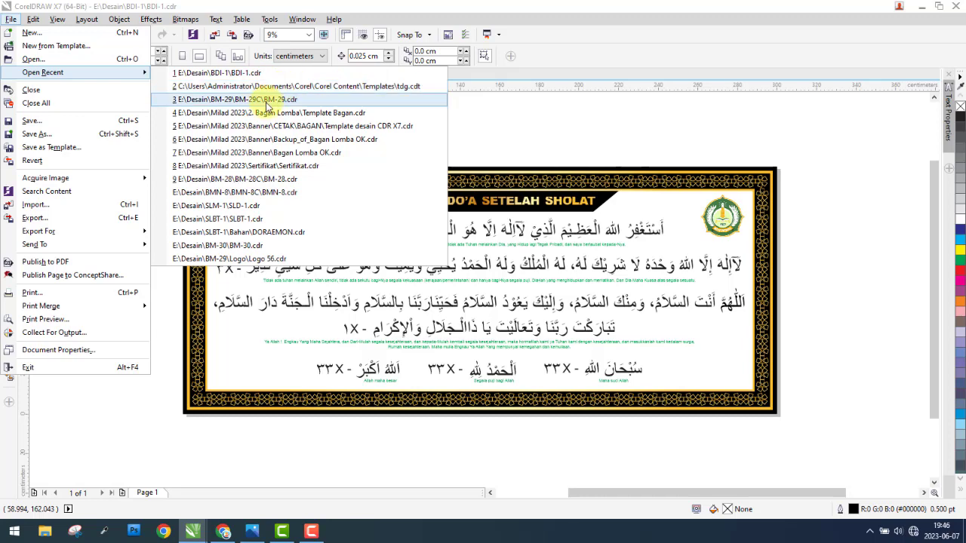
click(475, 118)
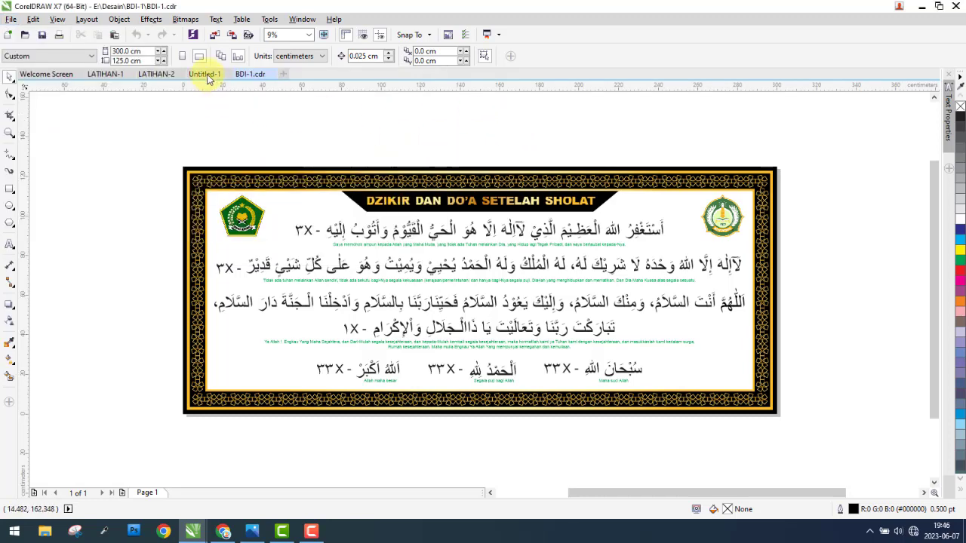
Step: Open the template file tdg.cdt from the recently opened files to view it, and close it again
click(11, 19)
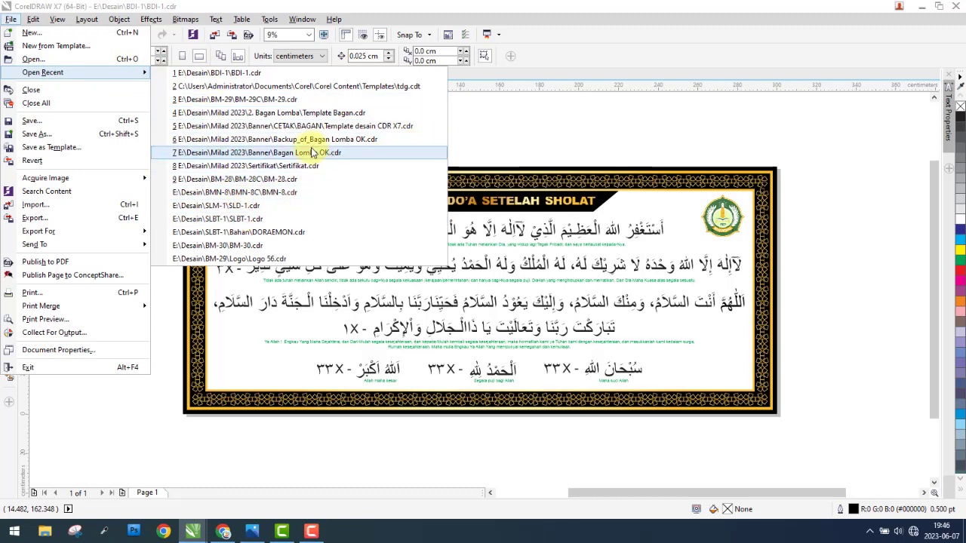
click(311, 87)
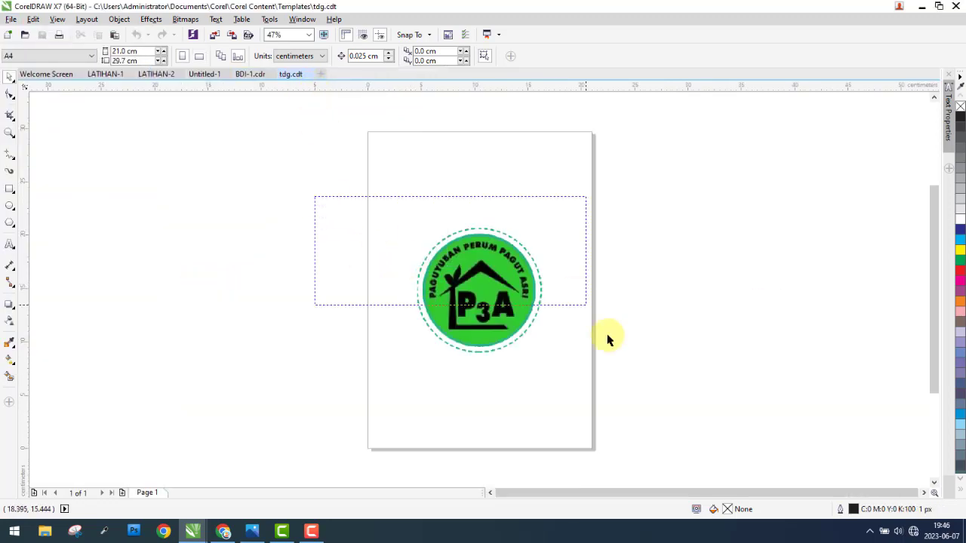
drag(607, 335, 622, 414)
click(329, 194)
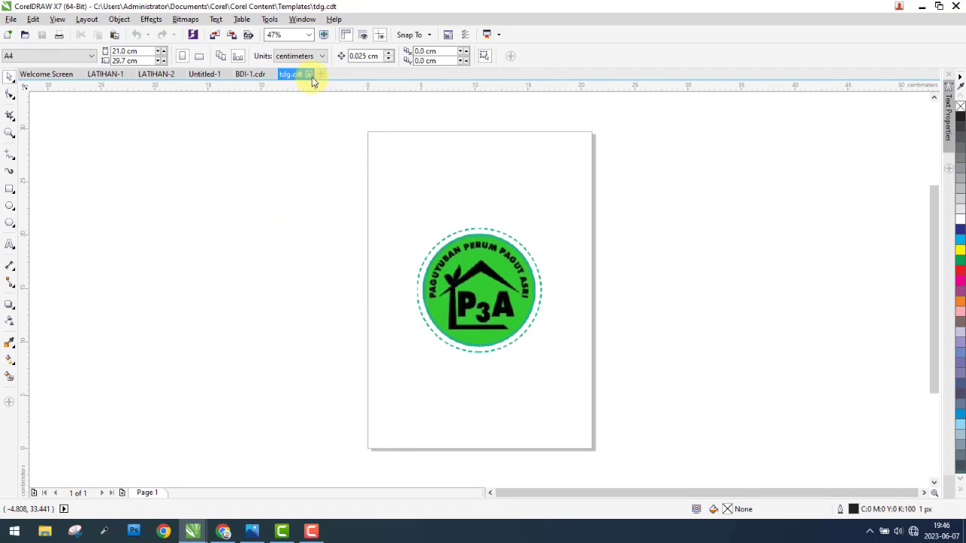
click(310, 75)
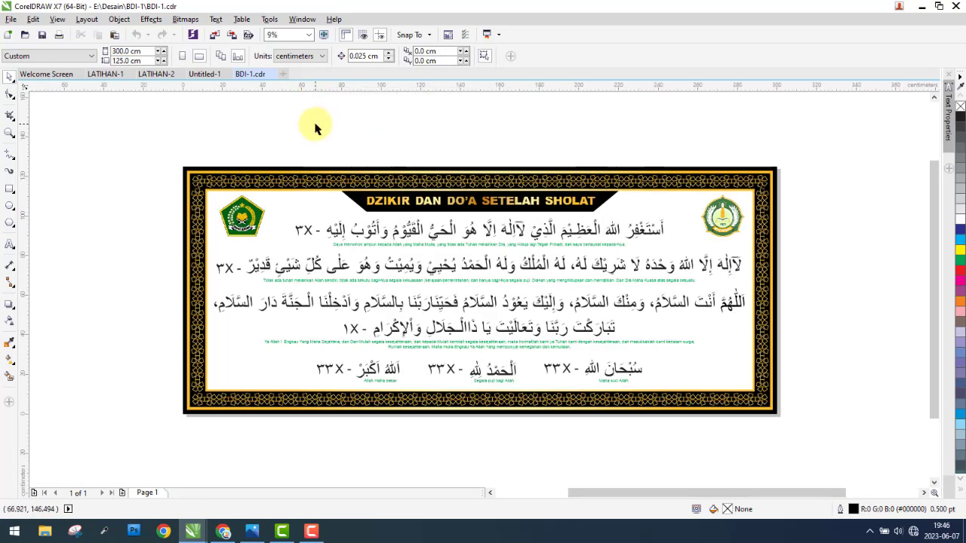
Step: Switch to the untitled appointment card document and close it without saving its changes
click(11, 19)
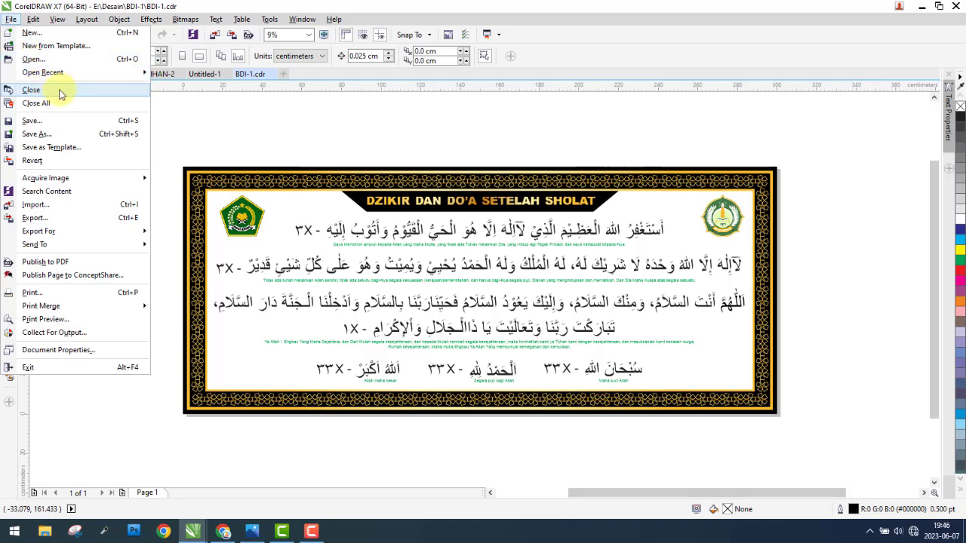
click(222, 104)
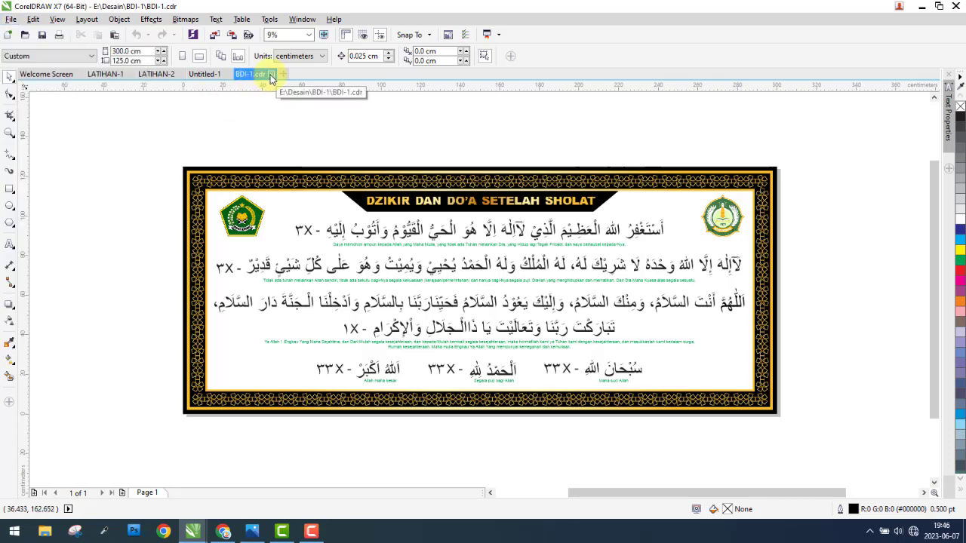
click(202, 74)
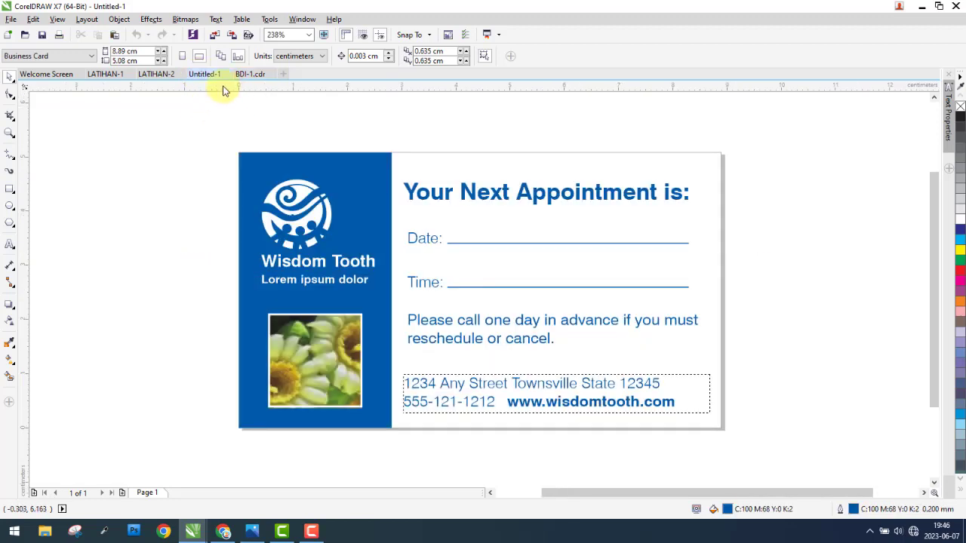
click(228, 75)
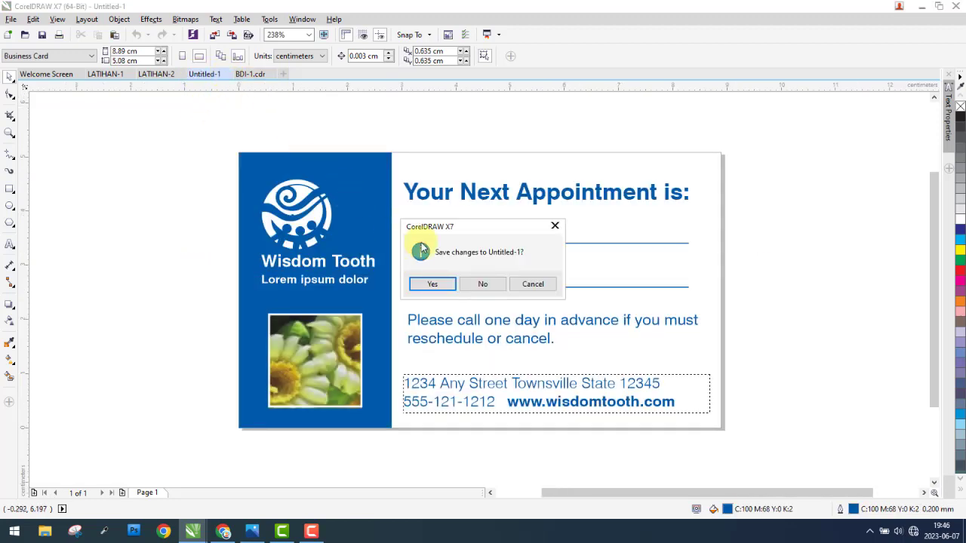
click(532, 285)
click(11, 19)
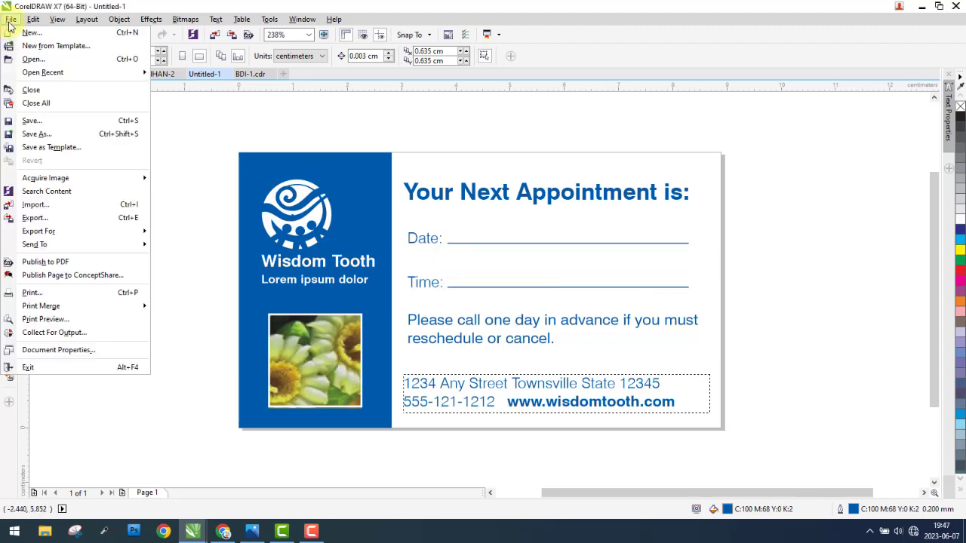
click(34, 90)
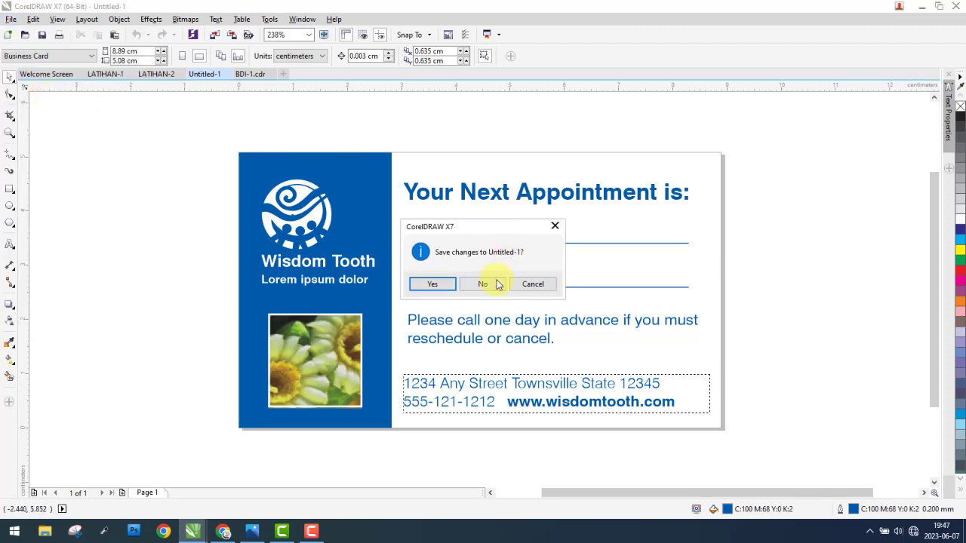
click(477, 287)
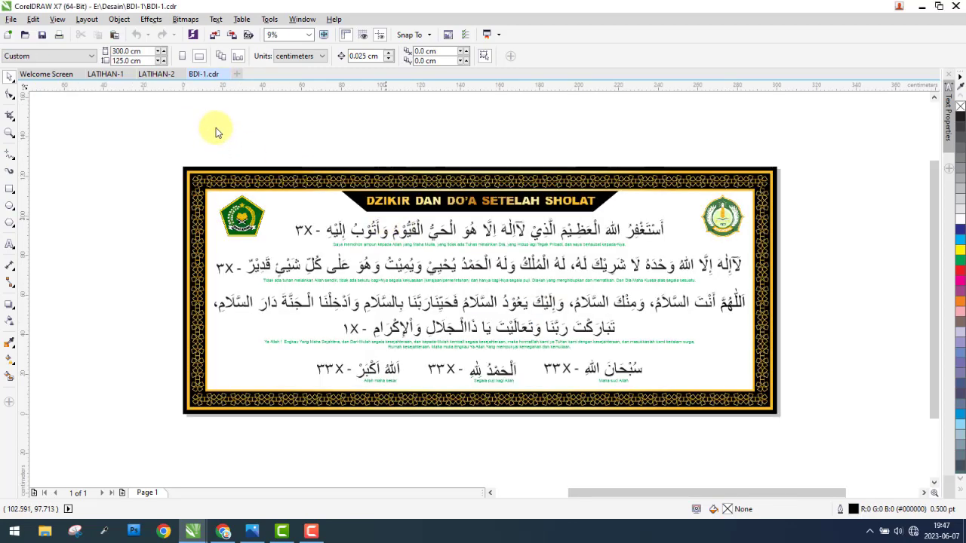
Step: Close all open documents at once, without saving the changes to BDI-1
click(10, 20)
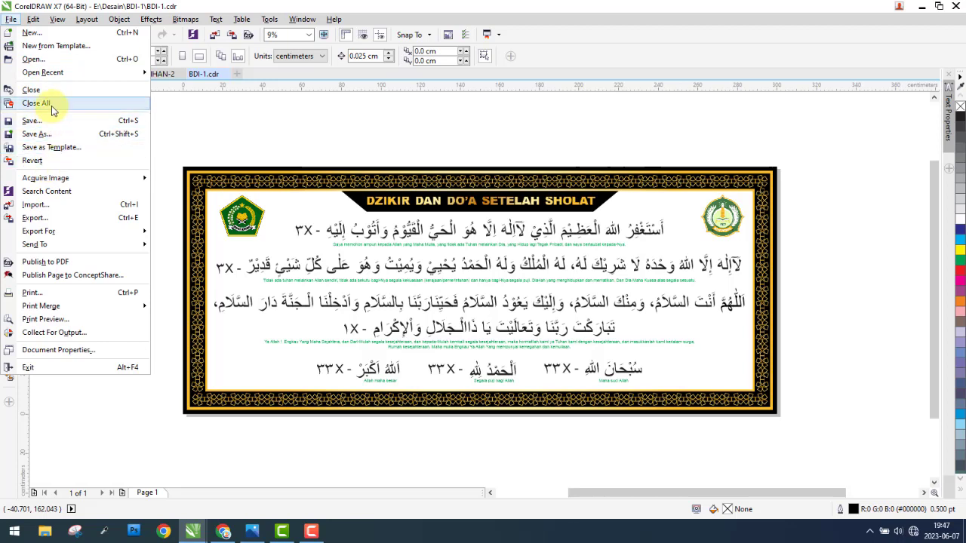
click(198, 103)
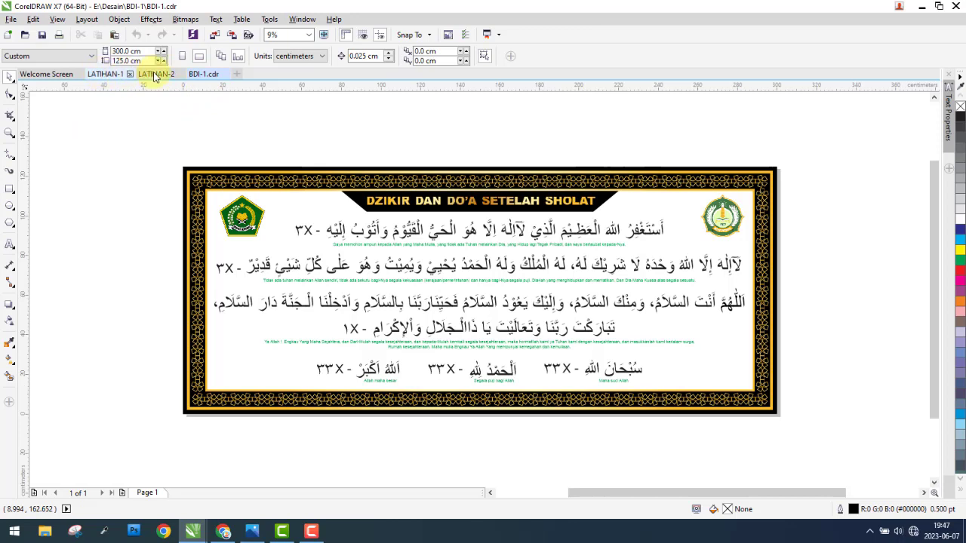
click(202, 74)
click(10, 20)
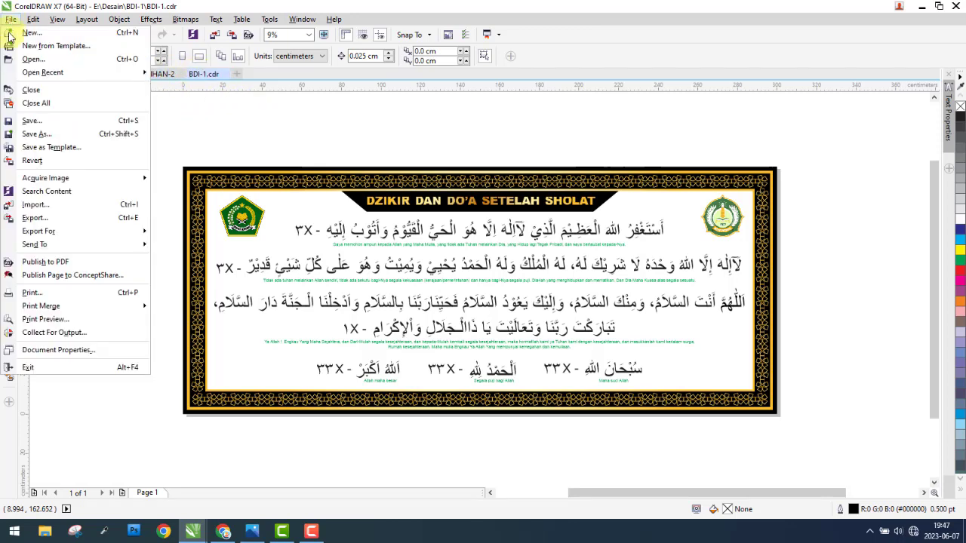
click(47, 105)
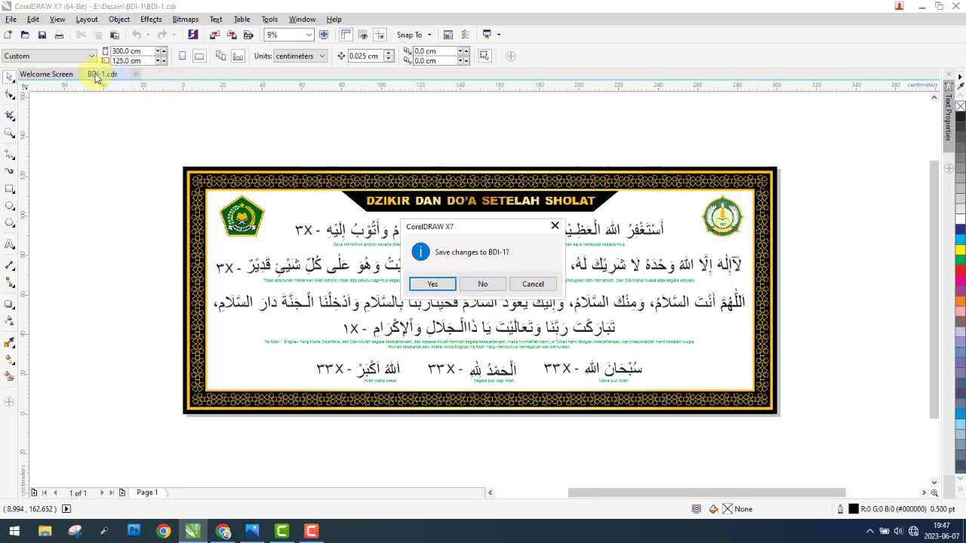
click(487, 285)
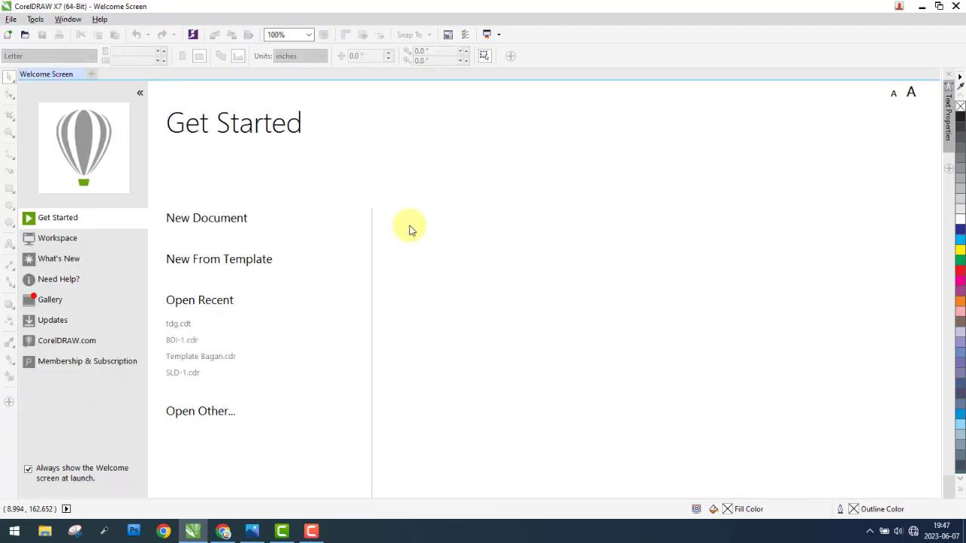
click(9, 20)
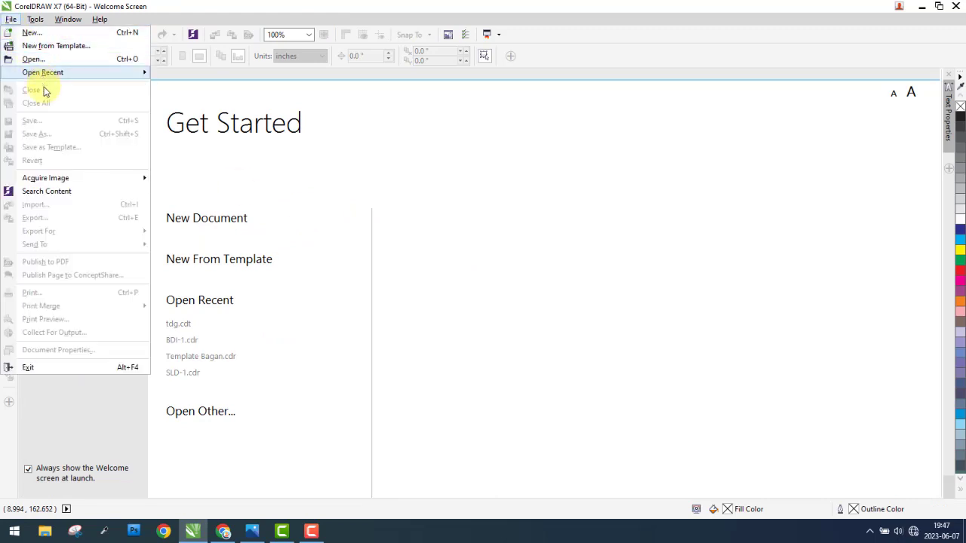
click(529, 174)
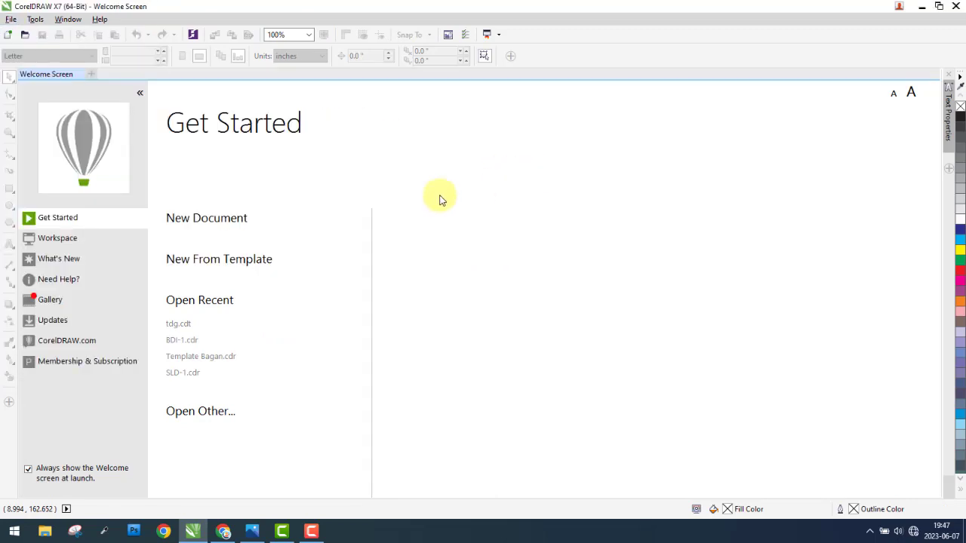
Step: Create a new document named LATIHAN-1 with A4 page size and centimeters as the unit
click(226, 220)
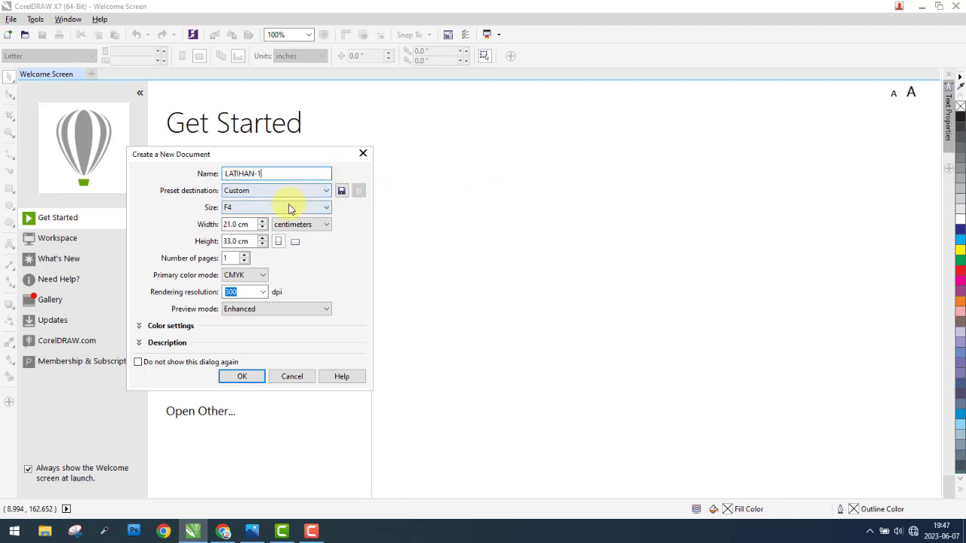
click(290, 209)
click(248, 231)
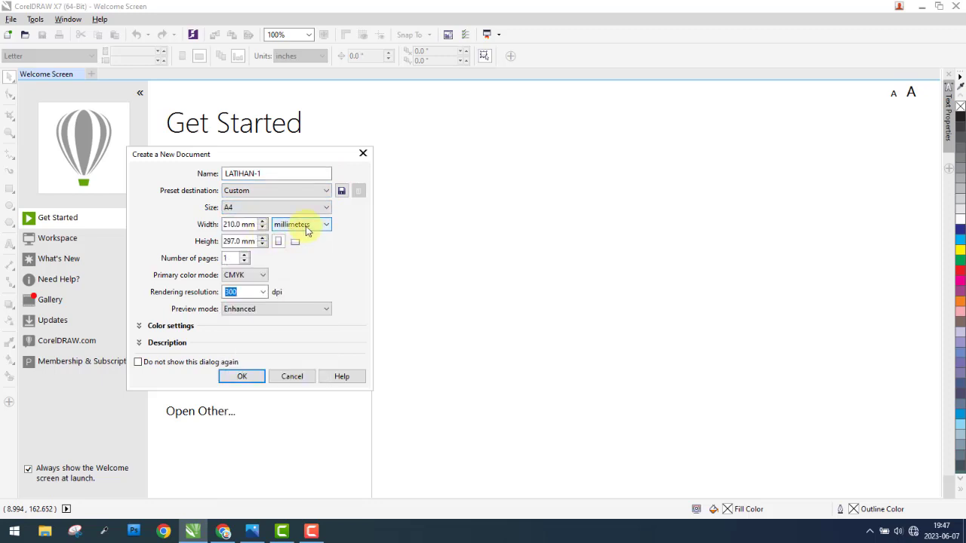
click(307, 226)
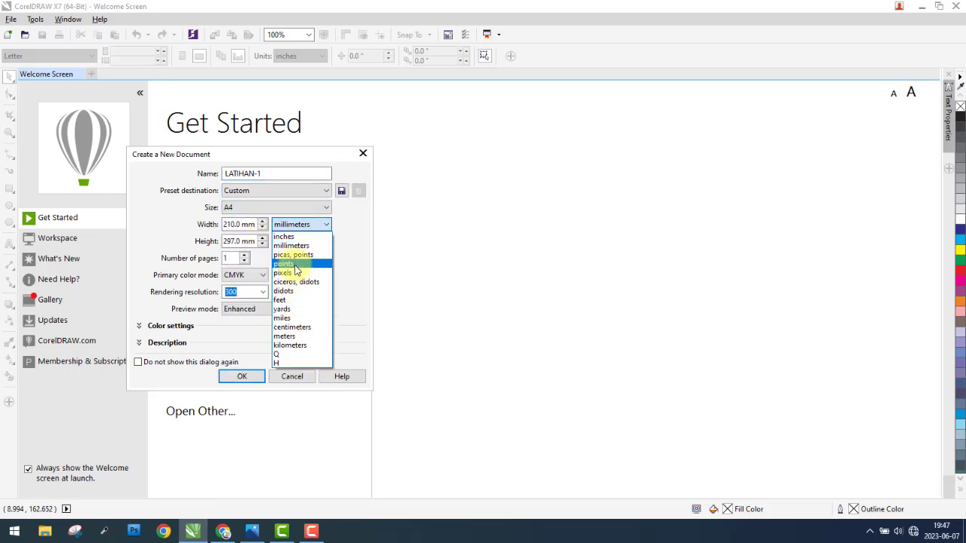
click(296, 327)
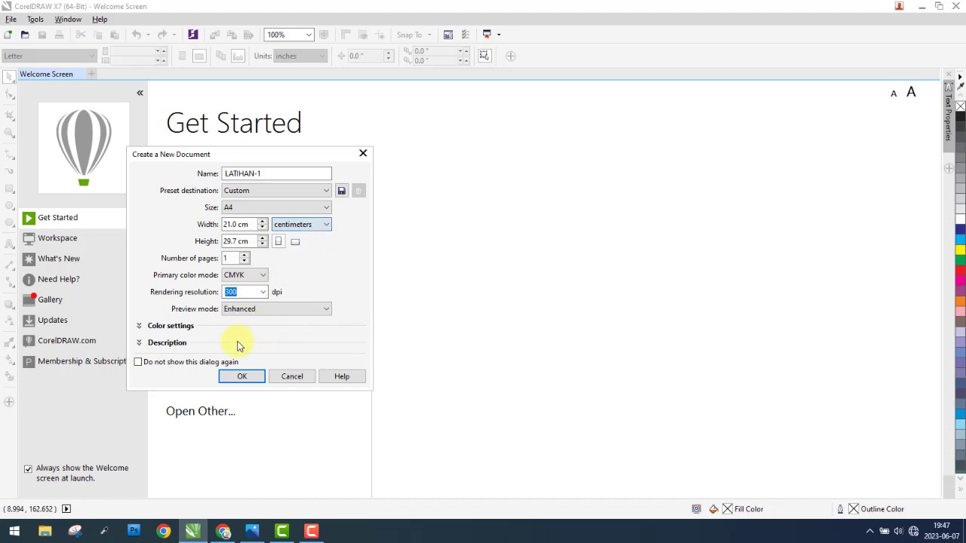
click(239, 374)
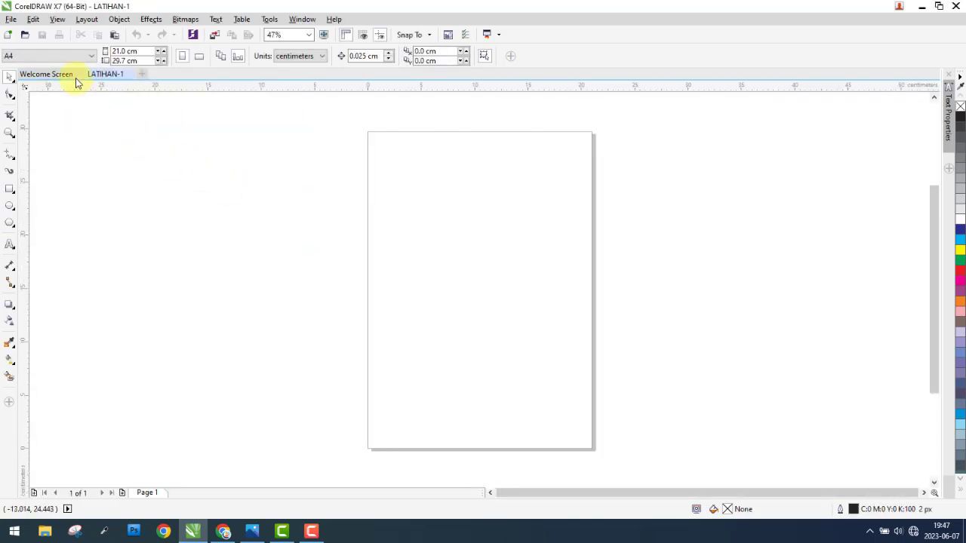
Step: Create a second new document named LATIHAN-2 with F4 page size and centimeters as the unit
click(143, 75)
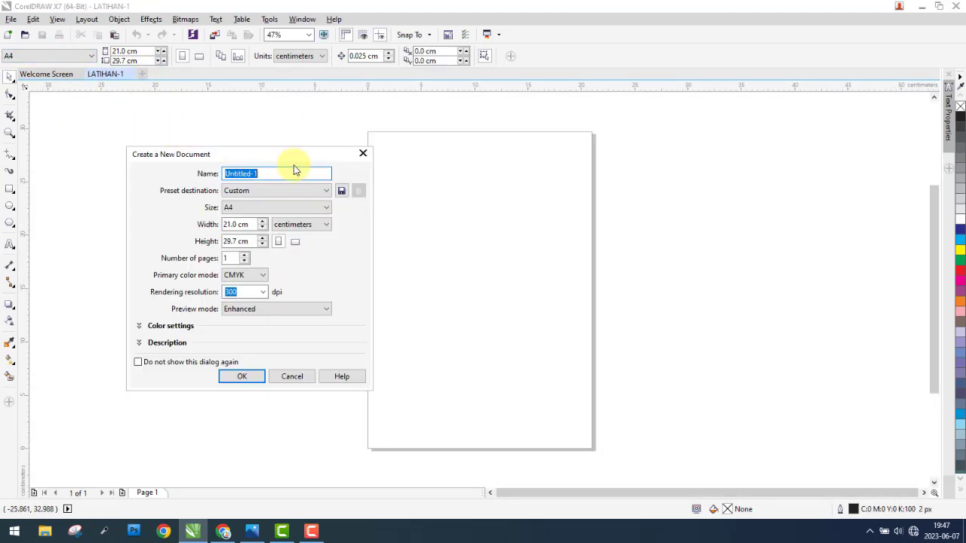
click(276, 209)
click(275, 210)
click(275, 210)
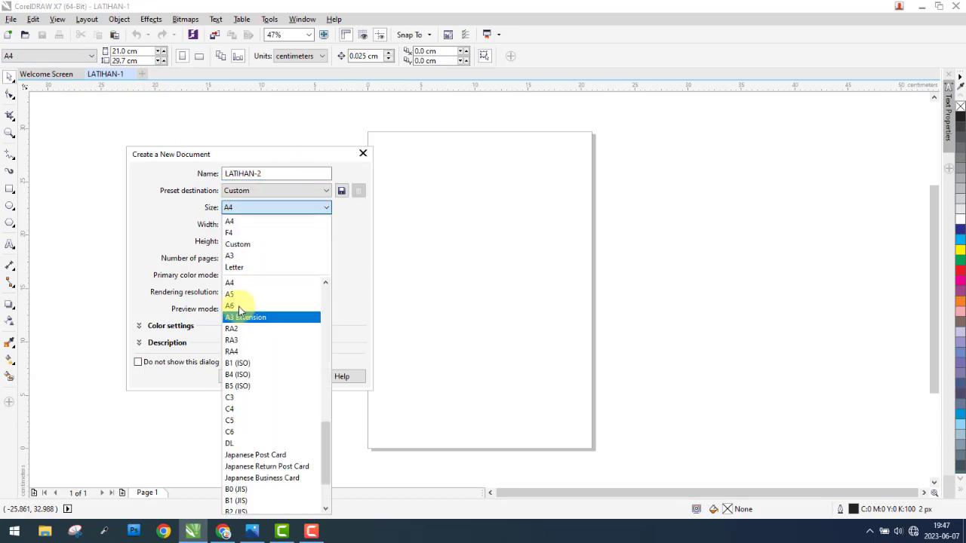
scroll(234, 332, up, 4)
scroll(249, 313, down, 6)
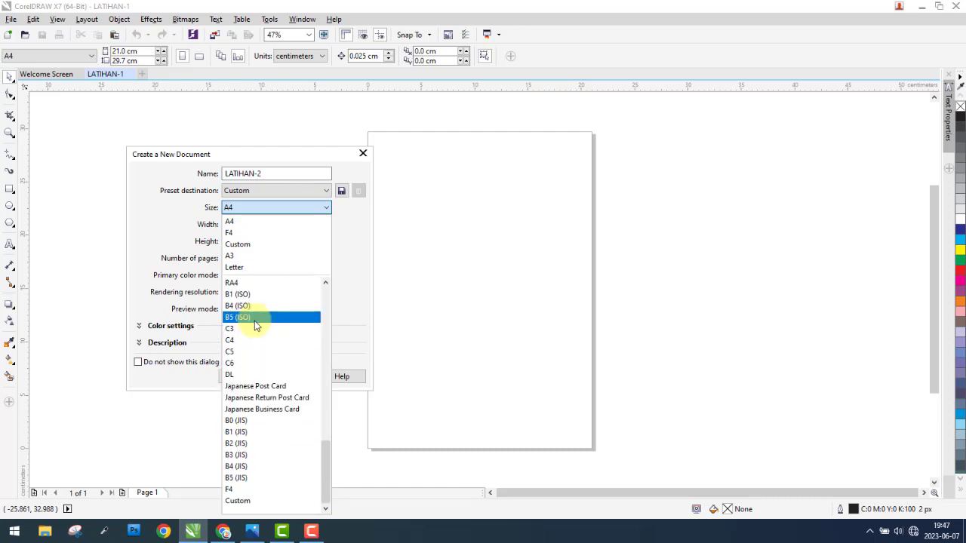
click(235, 489)
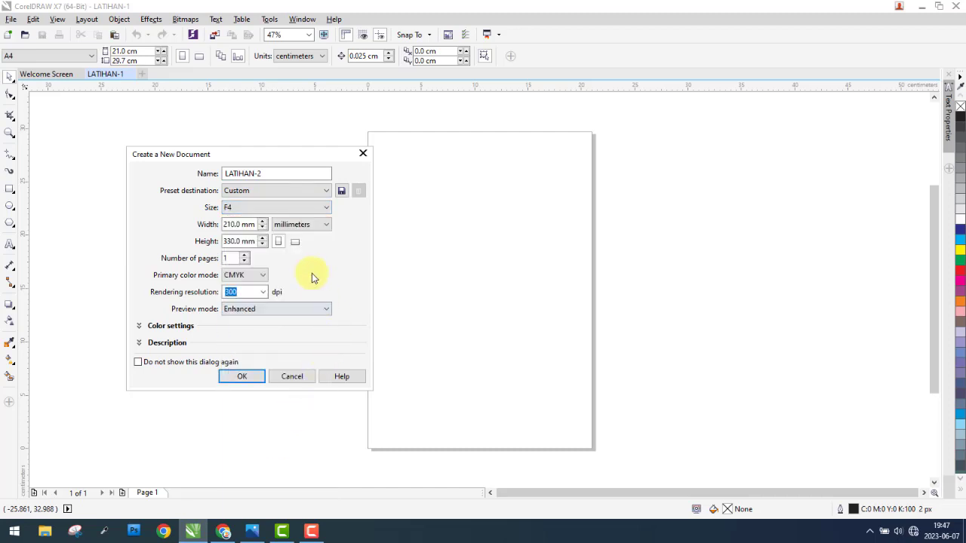
click(308, 229)
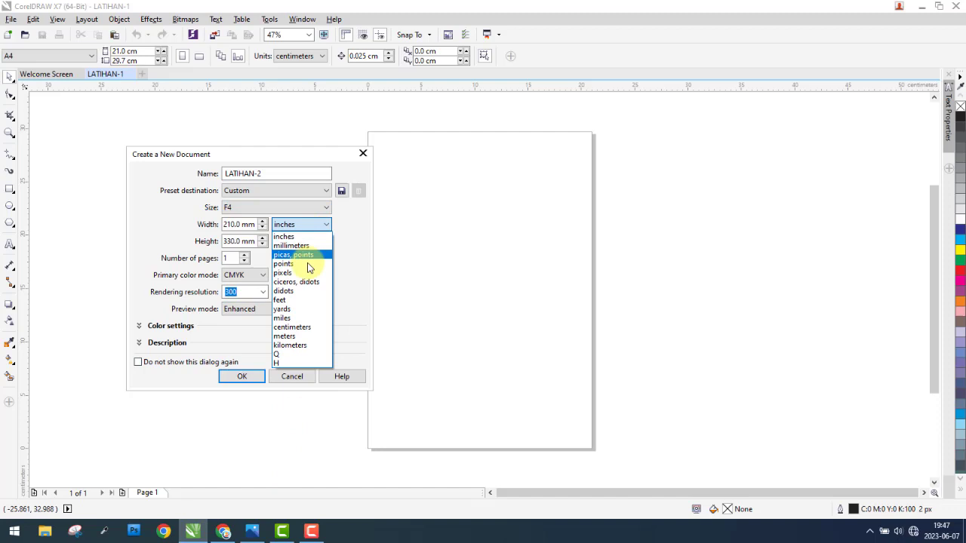
click(305, 326)
click(243, 376)
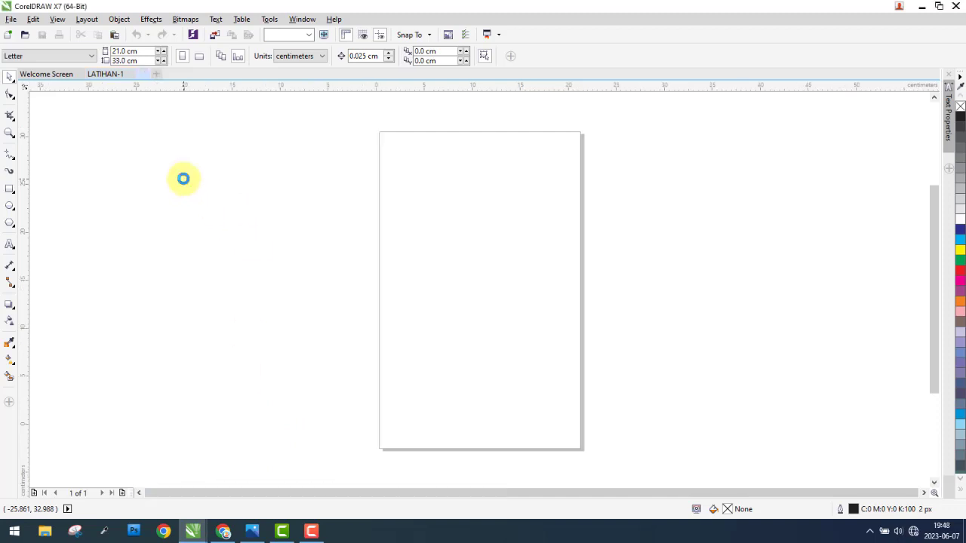
Step: Switch to the LATIHAN-1 document and start saving it under Save As, with the Desktop folder as its location
click(11, 19)
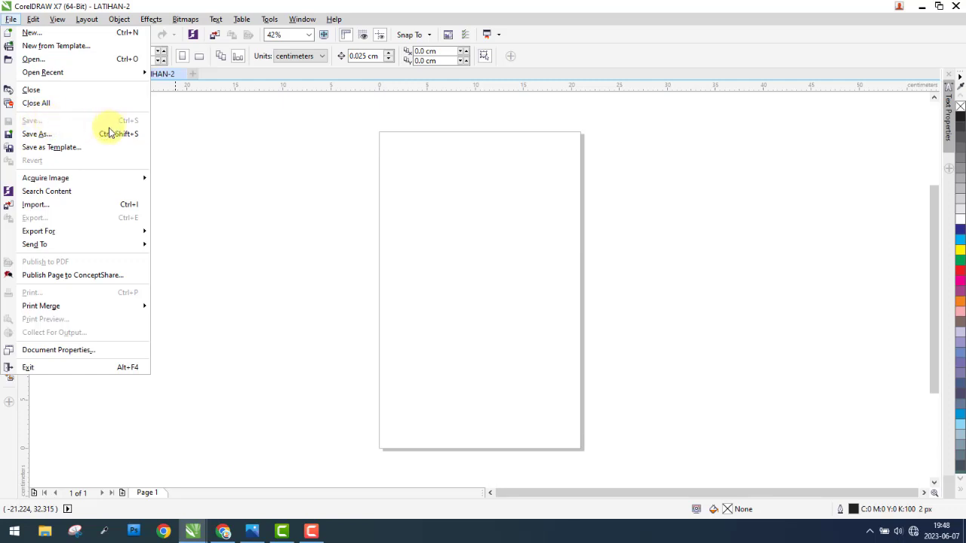
click(220, 132)
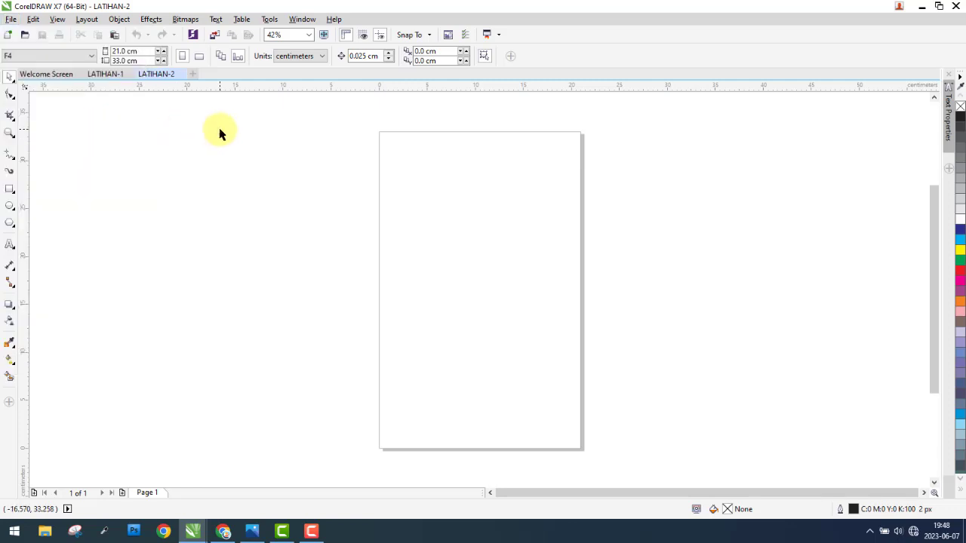
click(112, 76)
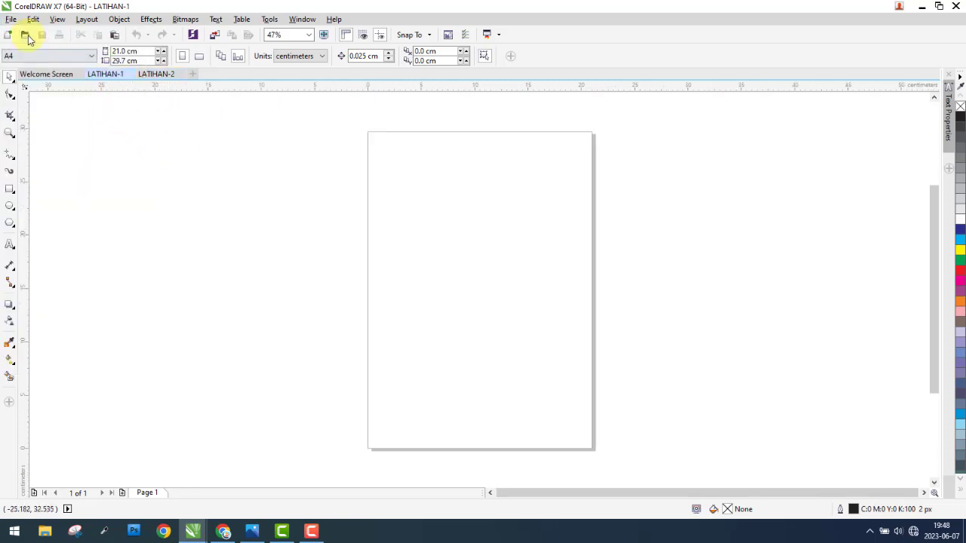
click(12, 18)
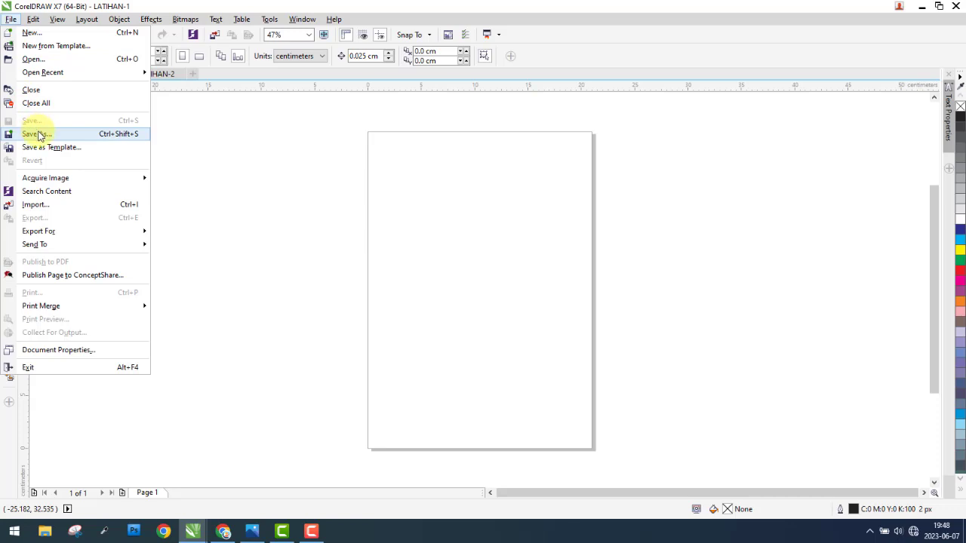
click(38, 135)
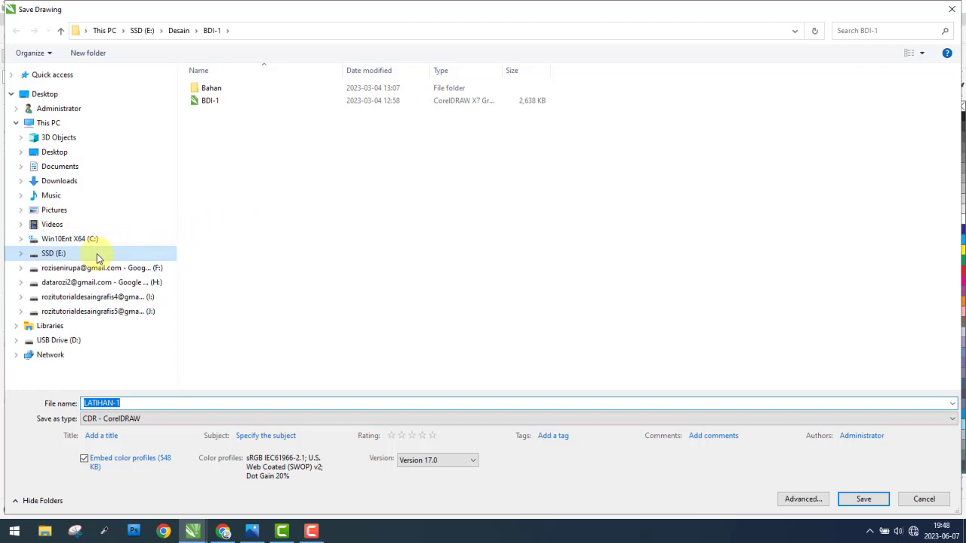
click(76, 155)
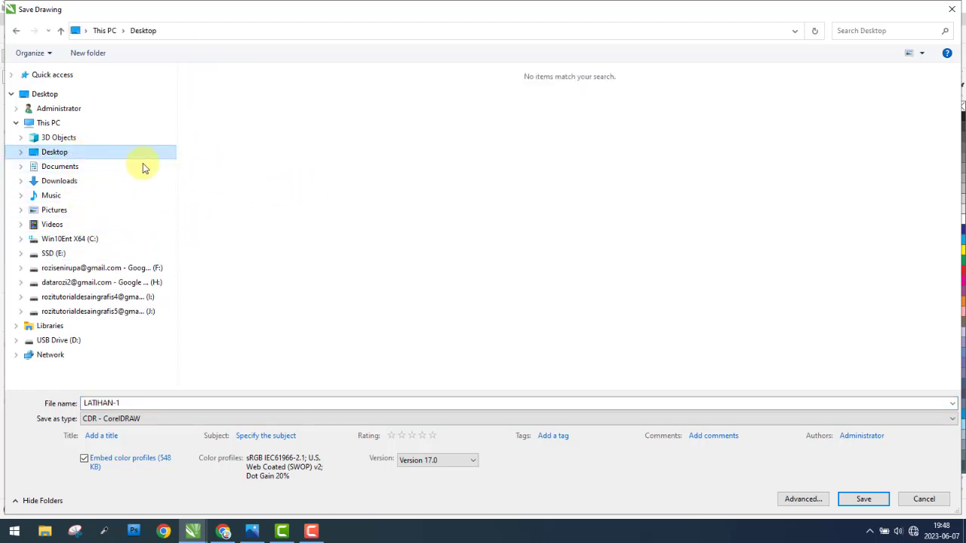
Step: Keep LATIHAN-1 as the file name and choose CDR - CorelDRAW as the file type
click(136, 403)
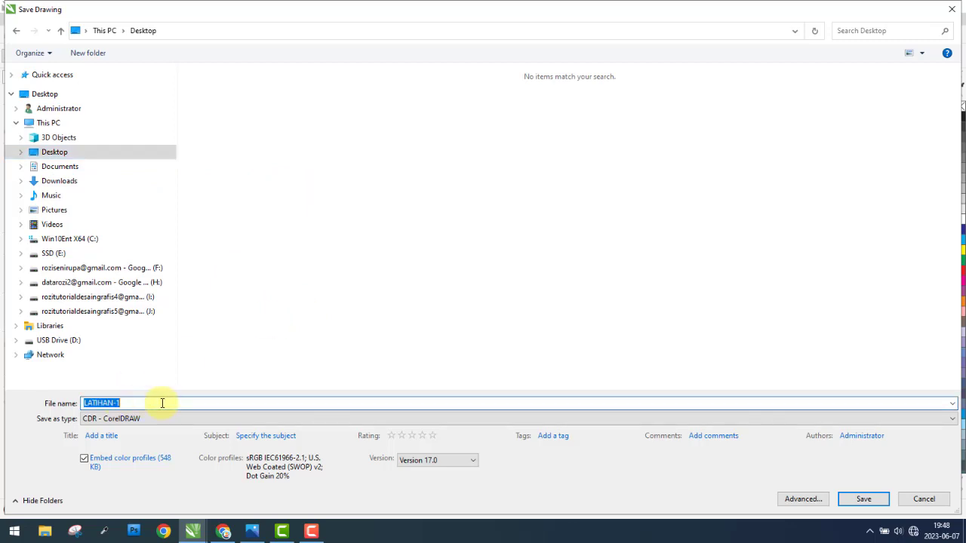
click(188, 421)
click(188, 421)
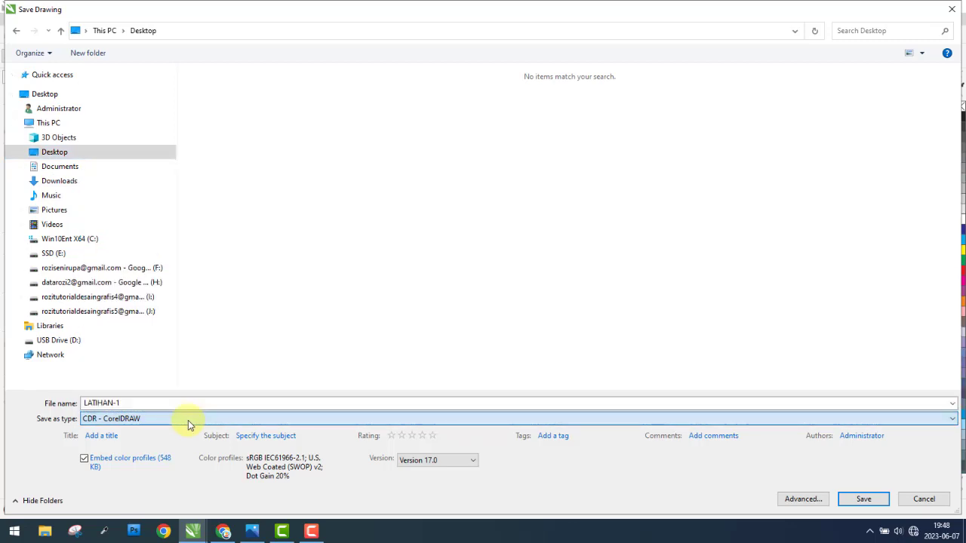
click(188, 421)
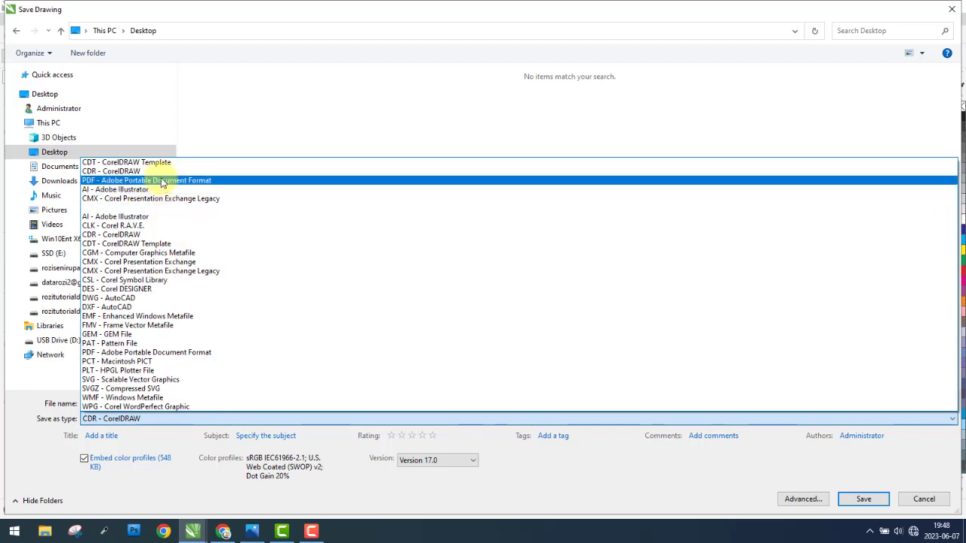
click(163, 172)
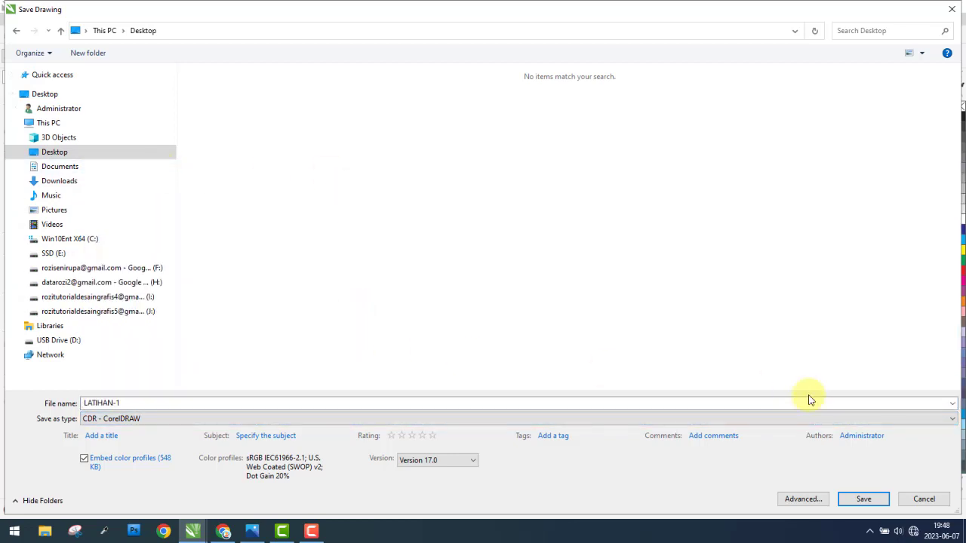
Step: Review the available file versions, keep Version 17.0, and save the LATIHAN-1 drawing
click(472, 462)
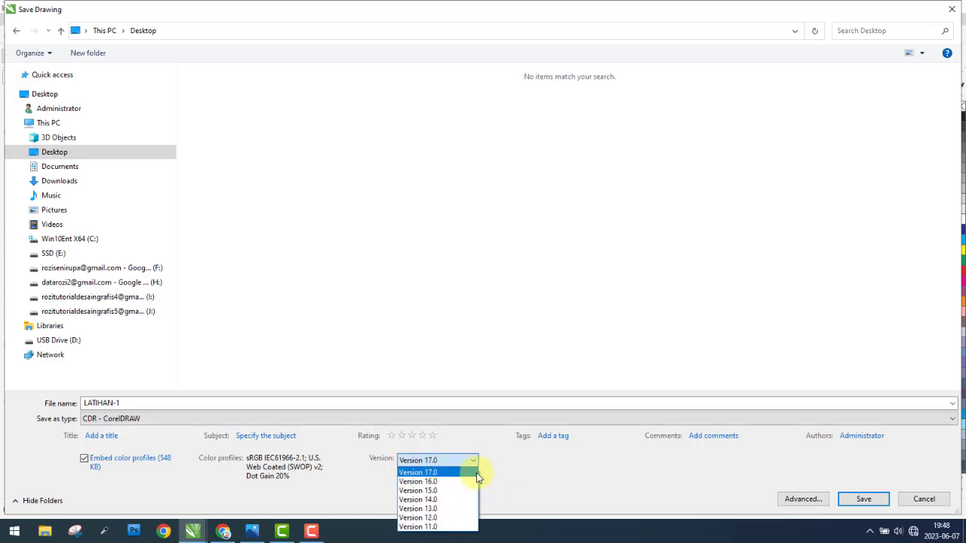
click(474, 473)
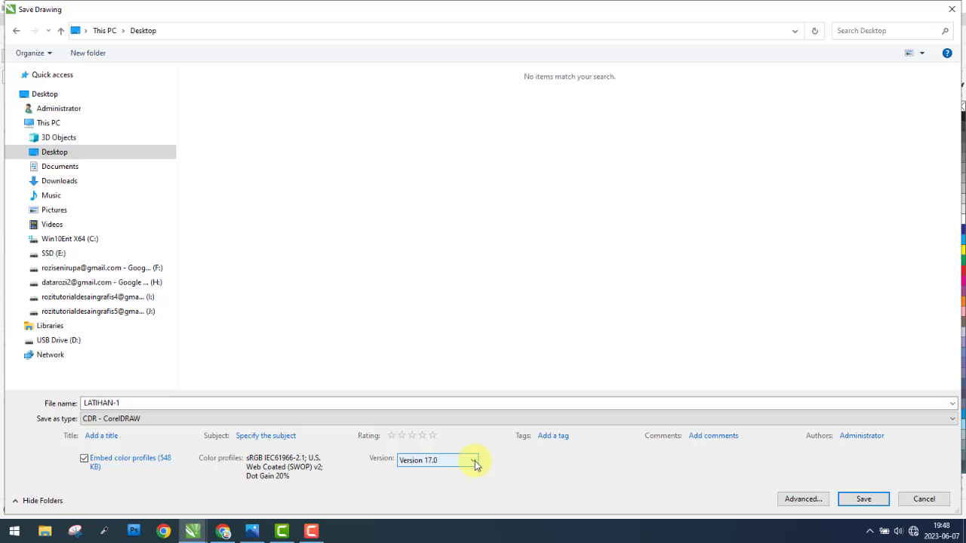
click(475, 462)
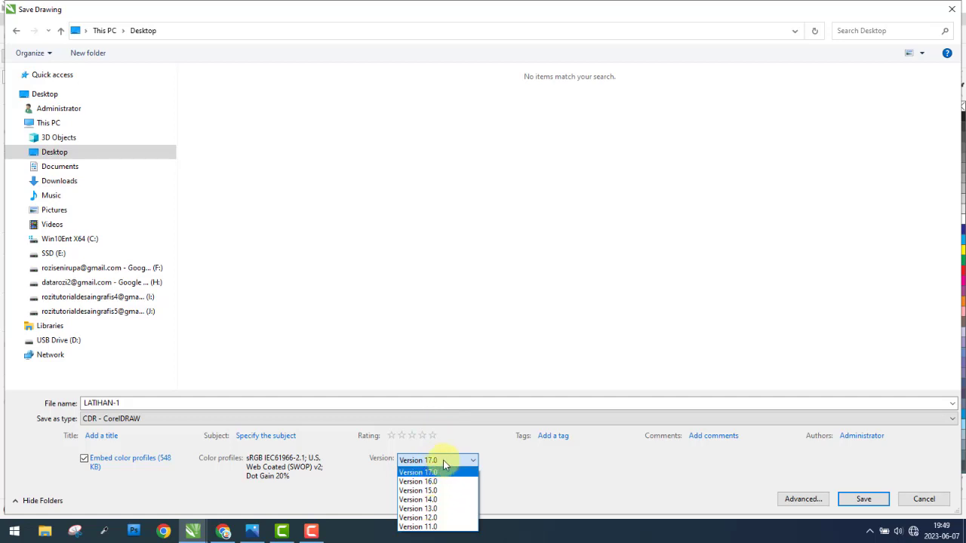
click(443, 466)
click(865, 501)
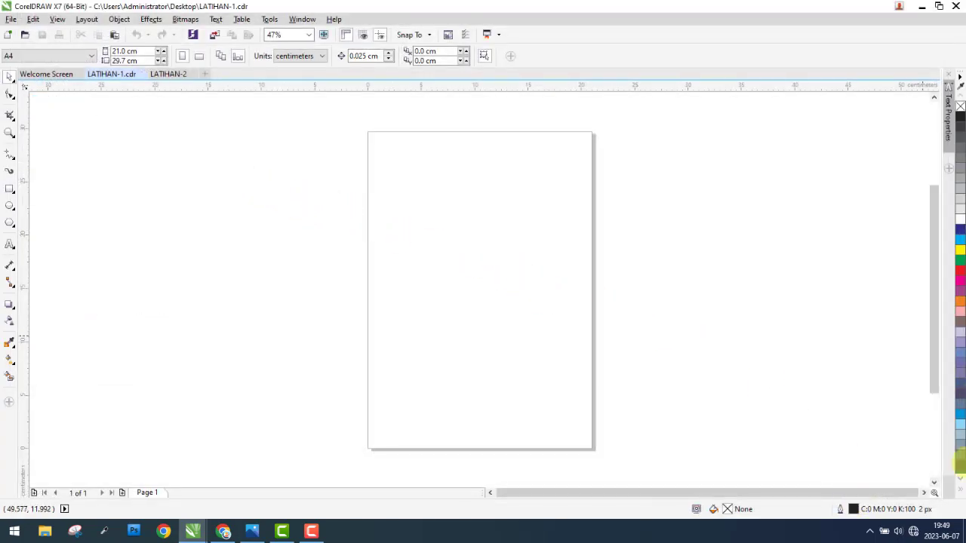
Step: Check the Windows desktop for the saved LATIHAN-1 file and return to the LATIHAN-1.cdr document in CorelDRAW
click(964, 532)
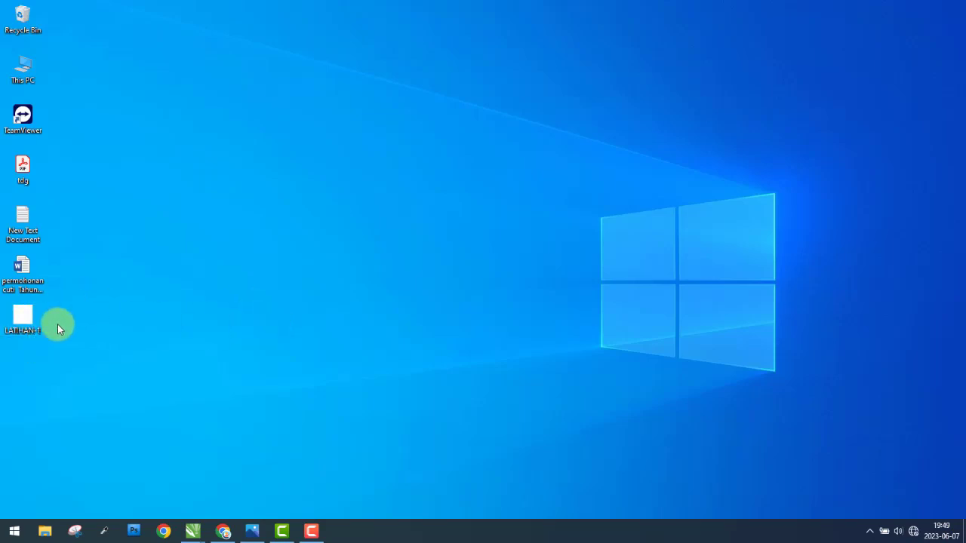
mouse_move(192, 531)
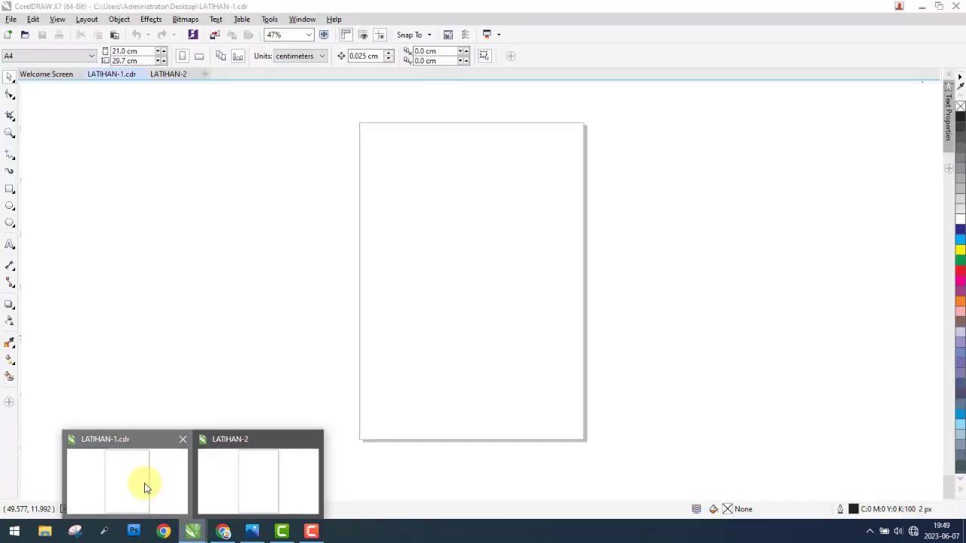
click(145, 487)
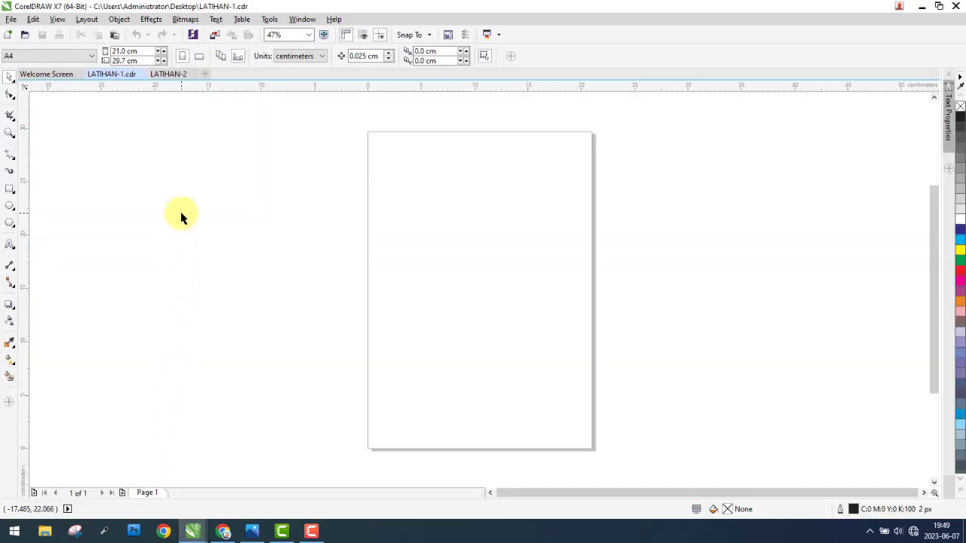
click(11, 19)
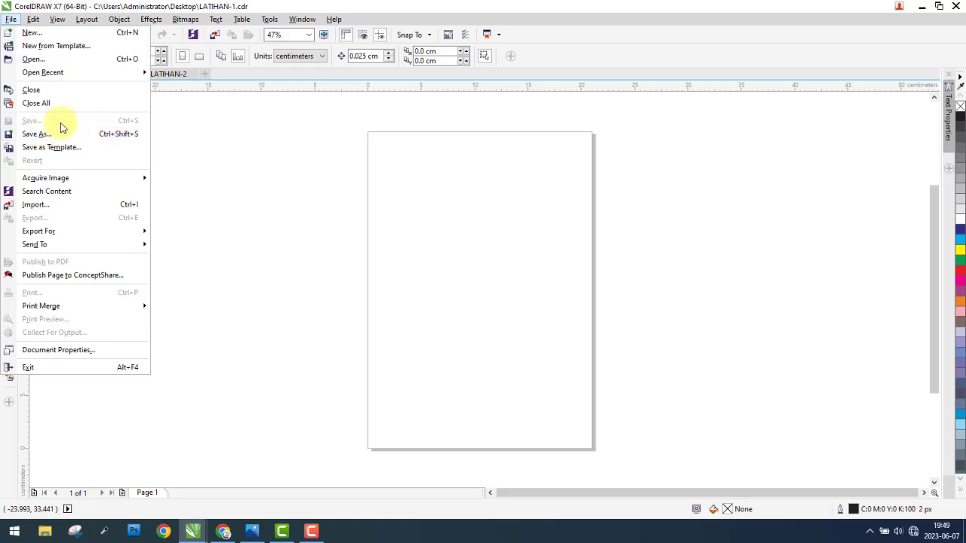
click(319, 159)
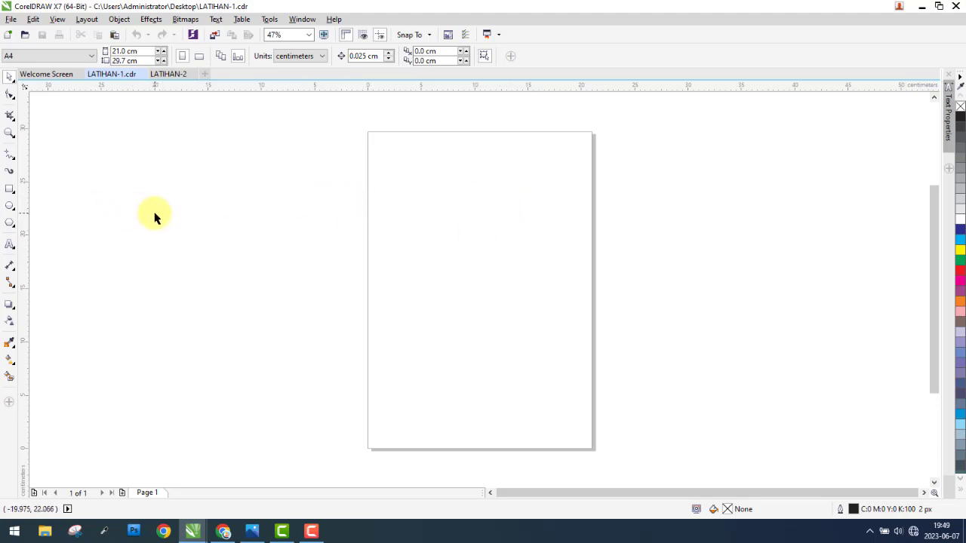
Step: Draw a rectangle about 9.8 by 7.9 cm in the upper half of the page, fill it red, and deselect it
click(11, 190)
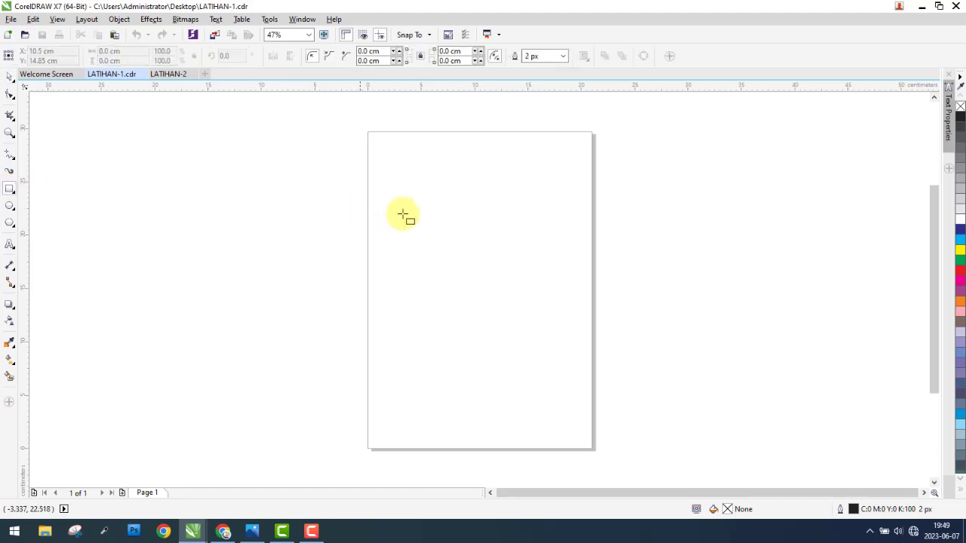
drag(426, 207, 531, 291)
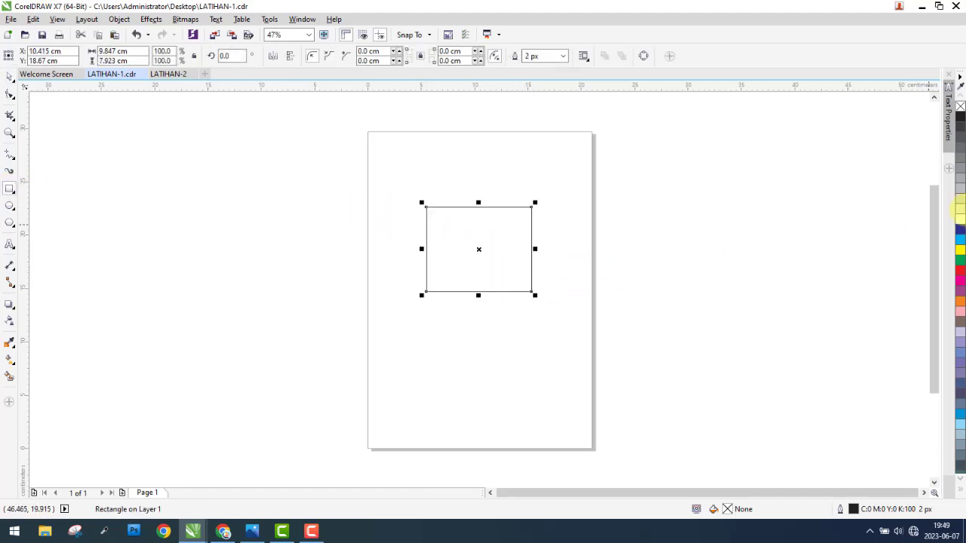
click(960, 271)
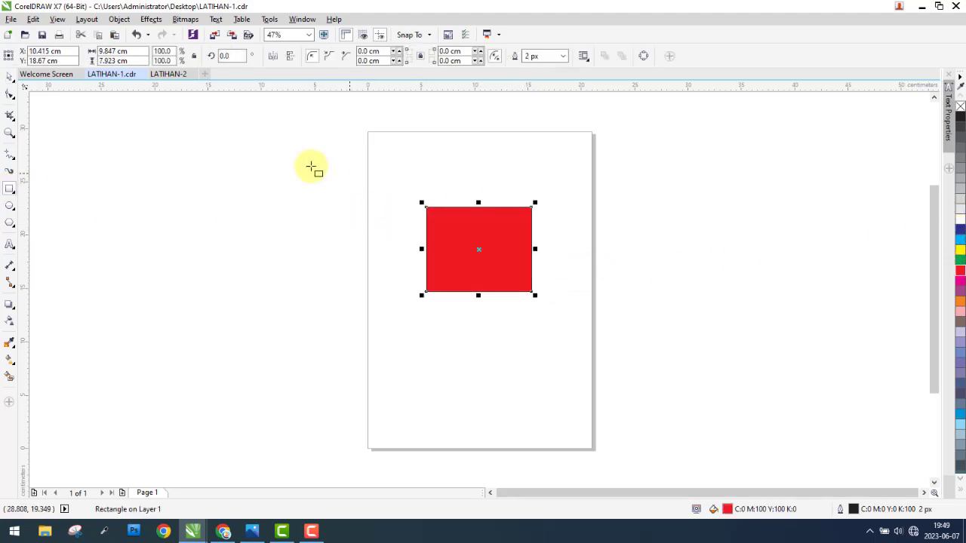
click(10, 76)
click(243, 148)
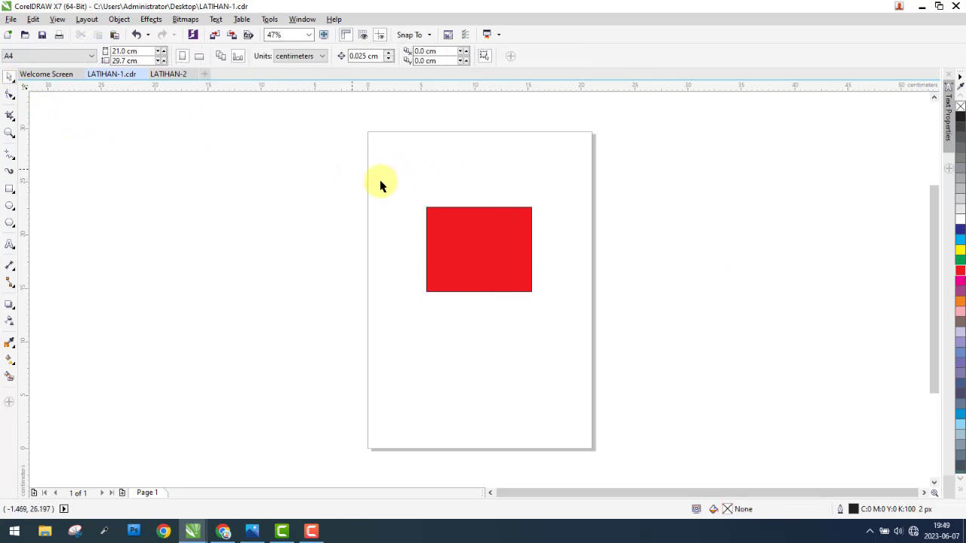
drag(353, 170, 368, 215)
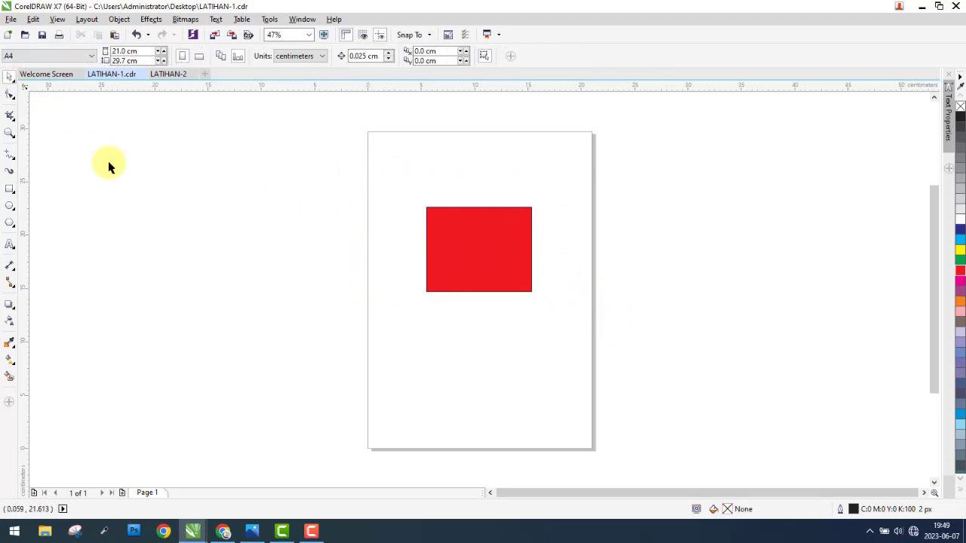
Step: Save the changes to the existing LATIHAN-1.cdr file
click(12, 19)
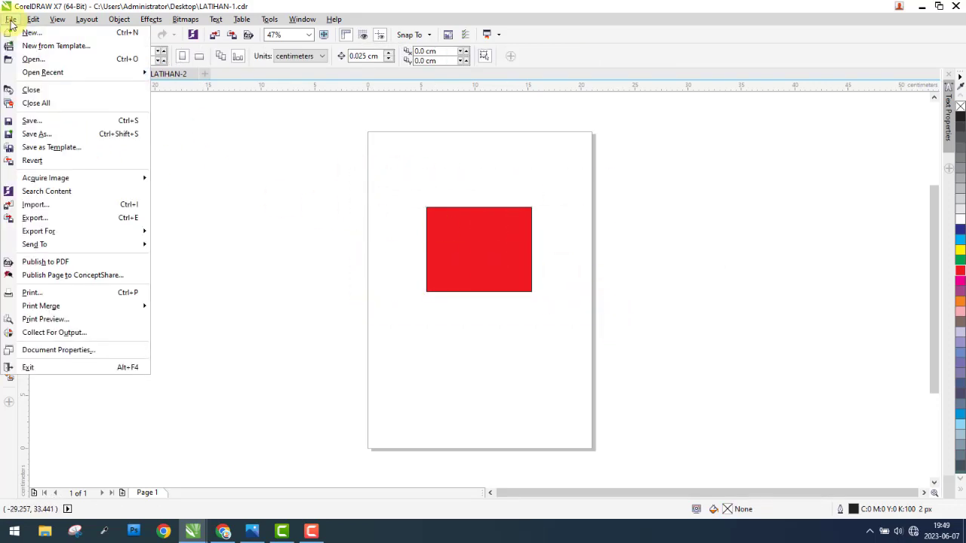
click(85, 120)
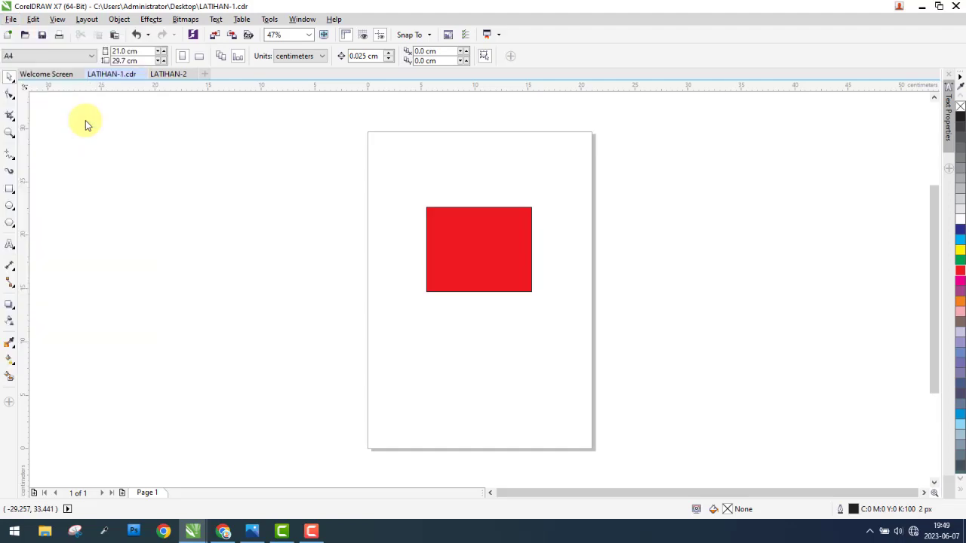
Step: Compare the LATIHAN-1 drawing with its backup file on the Windows desktop and return to the drawing in CorelDRAW
click(964, 537)
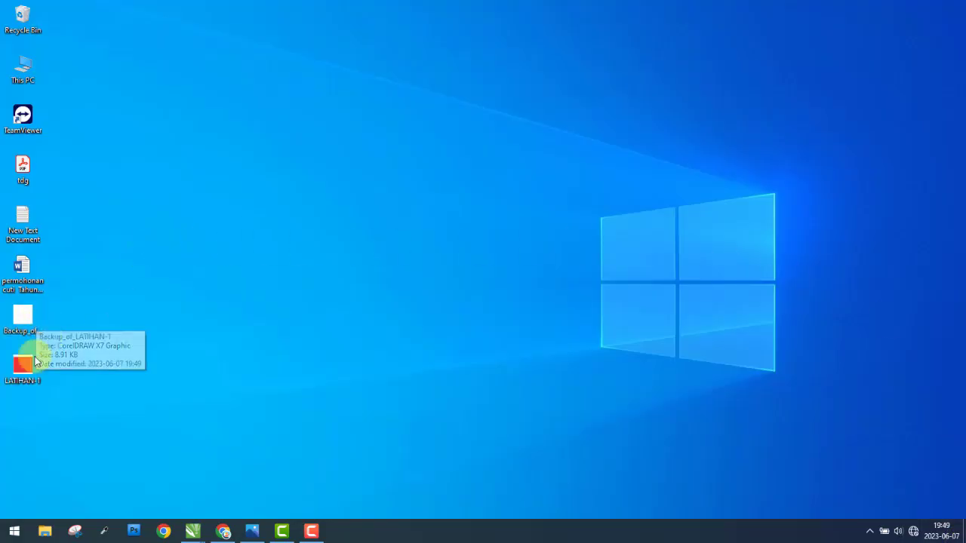
drag(89, 363, 6, 393)
drag(86, 307, 7, 329)
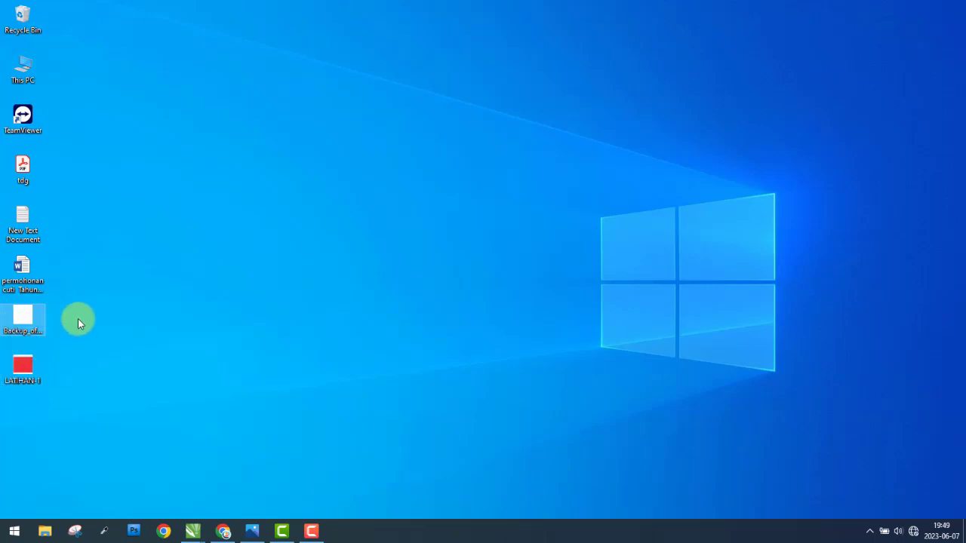
drag(82, 315, 9, 338)
drag(84, 365, 9, 398)
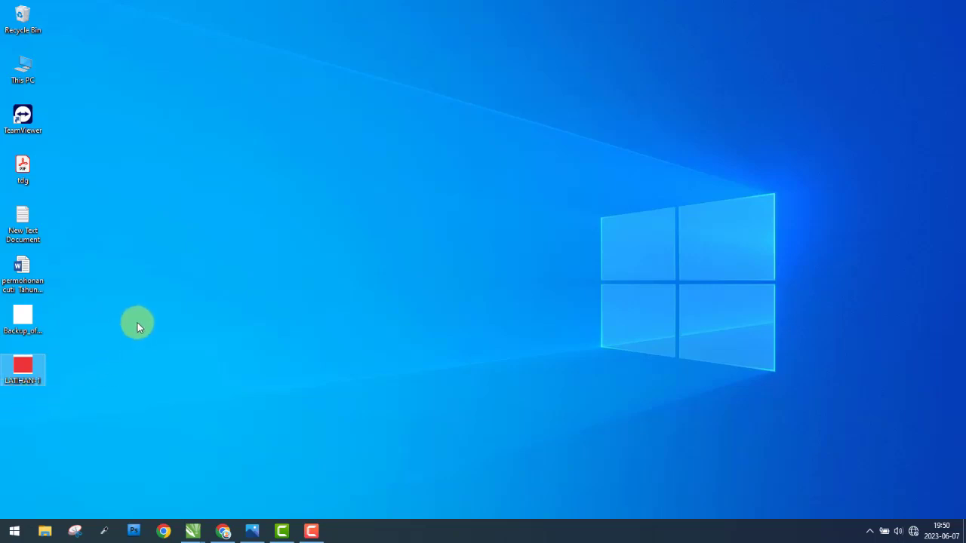
drag(75, 313, 7, 329)
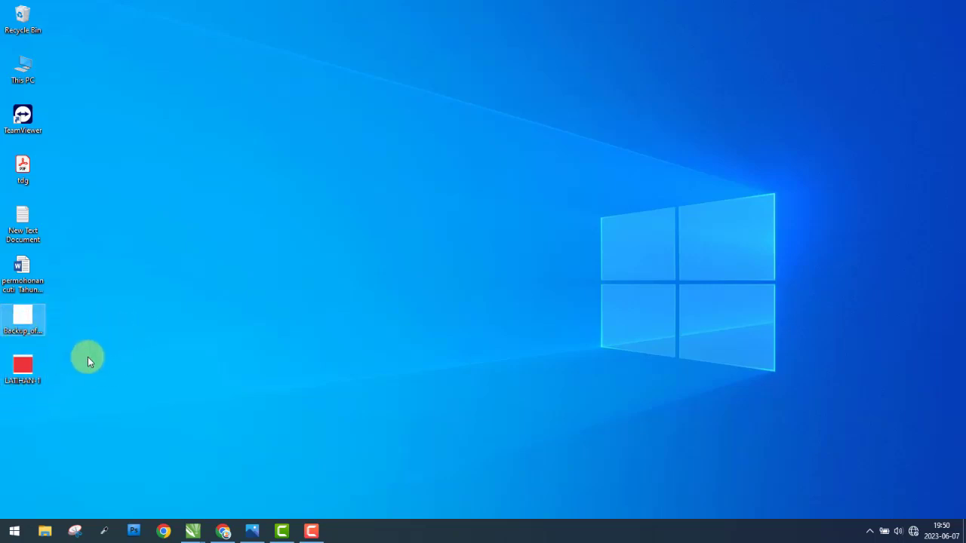
drag(88, 357, 6, 398)
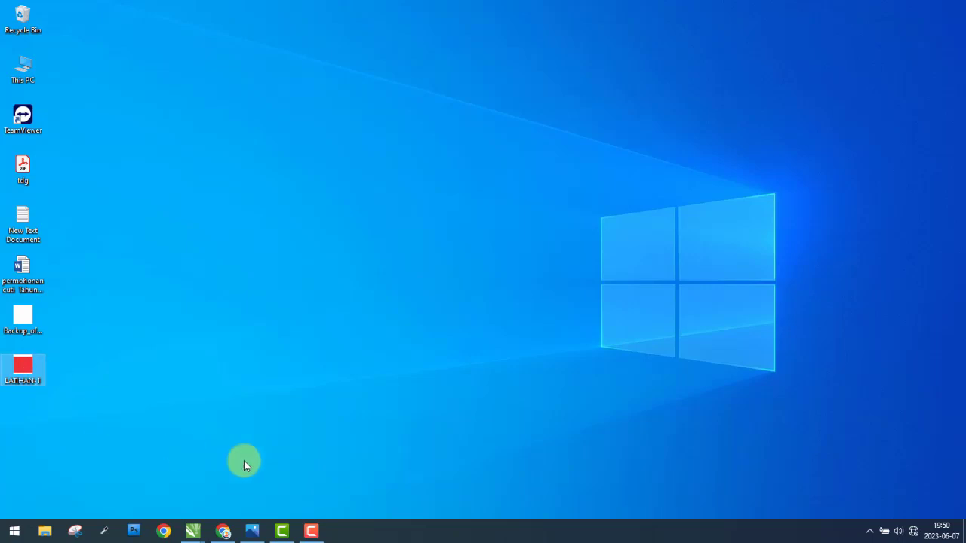
click(196, 530)
click(130, 480)
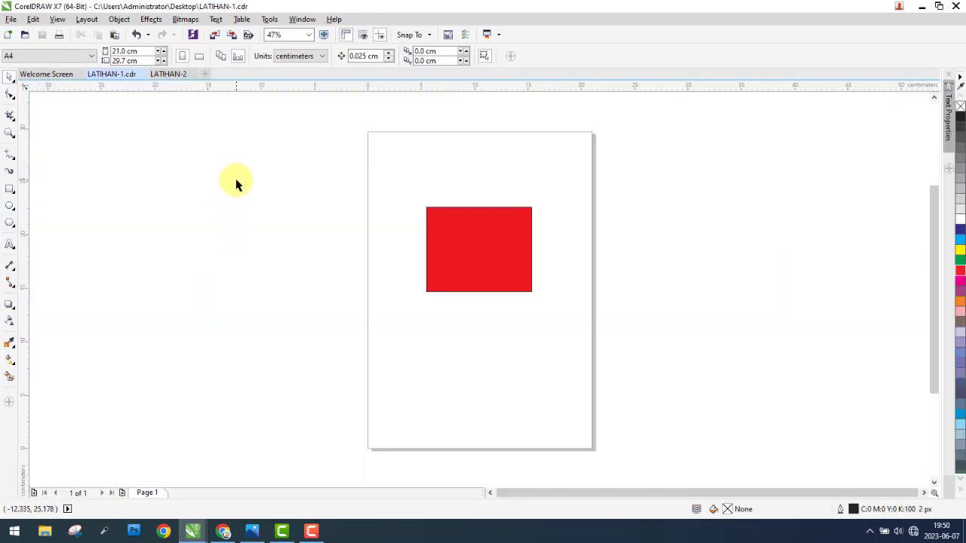
click(12, 19)
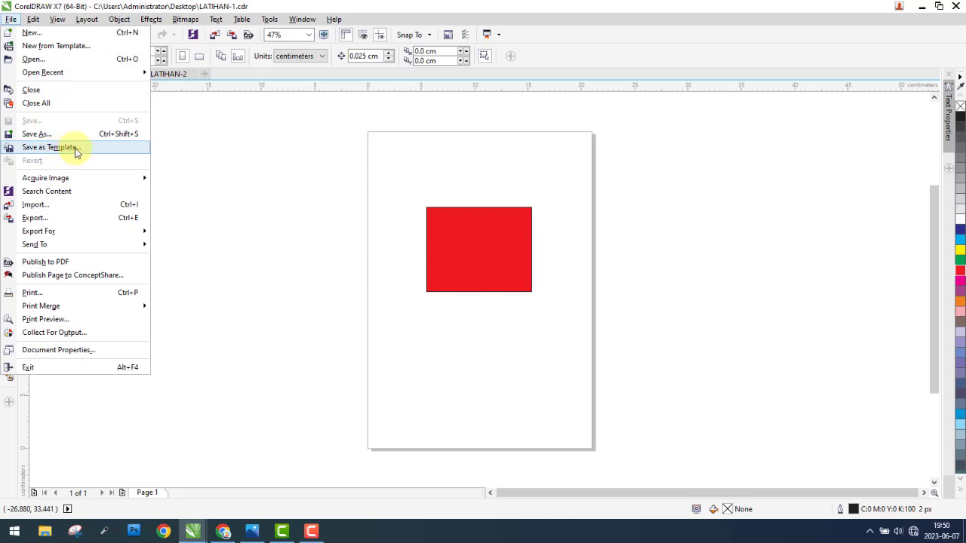
click(233, 156)
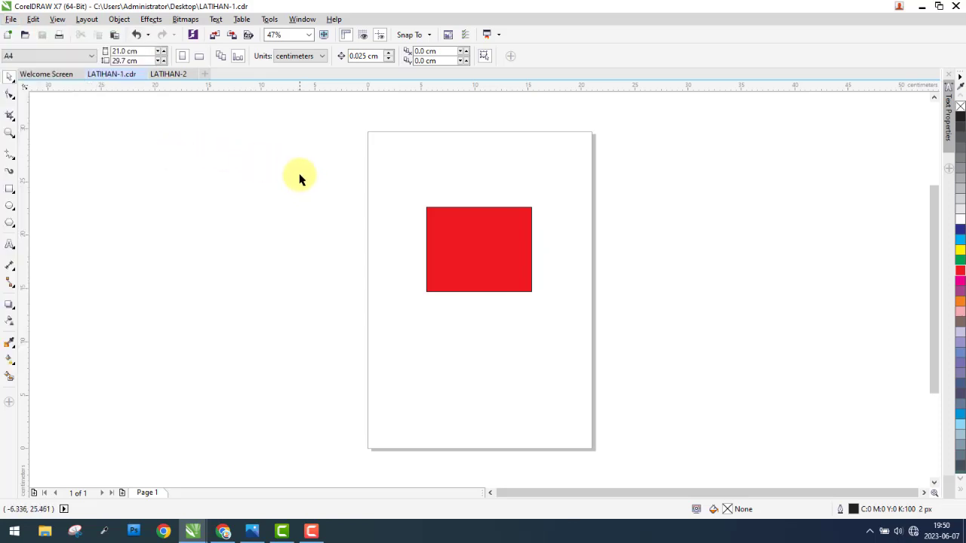
drag(300, 175, 683, 360)
click(11, 19)
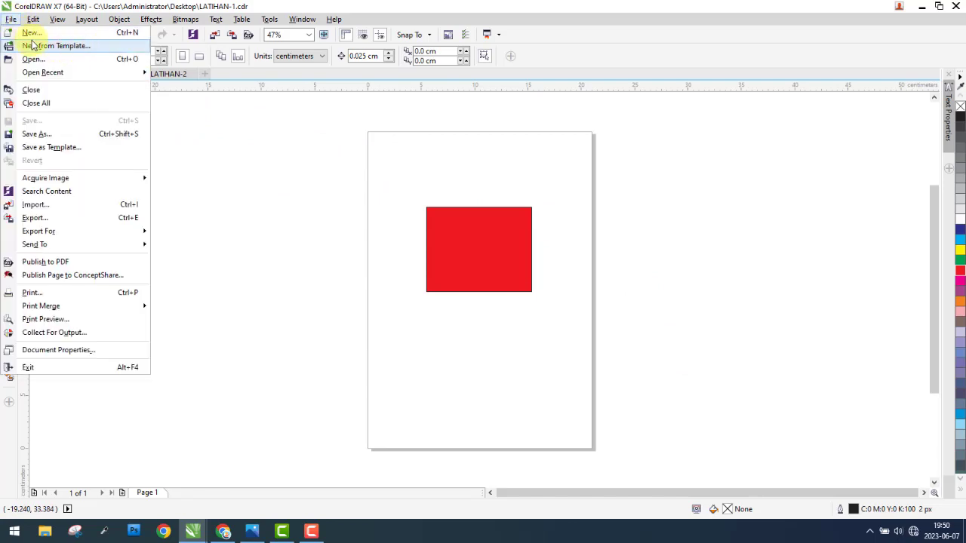
drag(275, 158, 304, 268)
drag(309, 148, 306, 211)
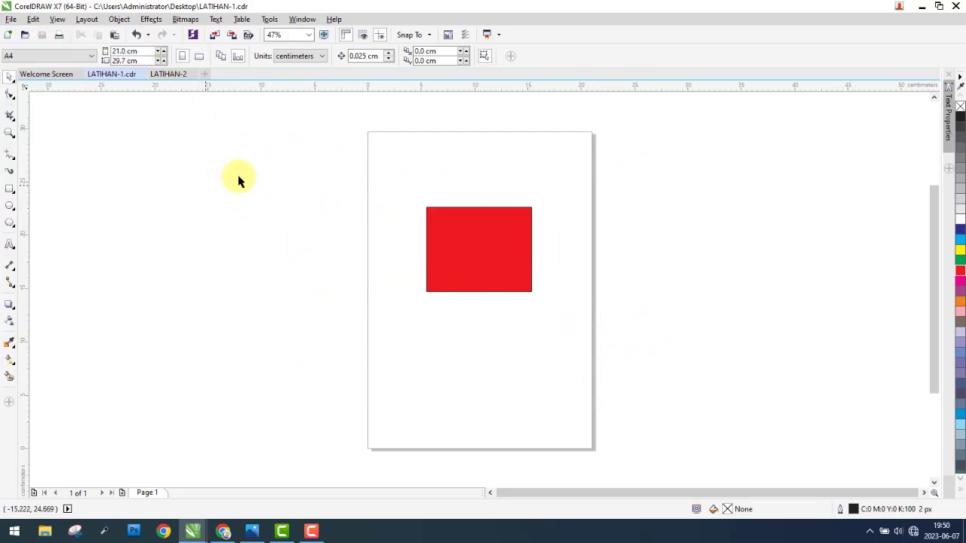
drag(279, 157, 298, 221)
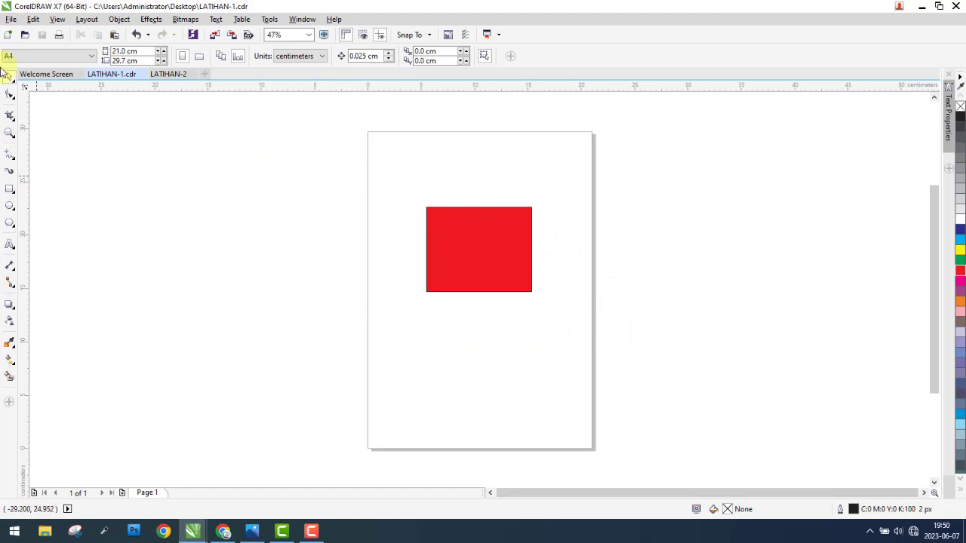
Step: Save the drawing to the Desktop as a CDT - CorelDRAW Template file named LATIHAN-1, with LATIHAN-1 CDT as the template name
click(10, 19)
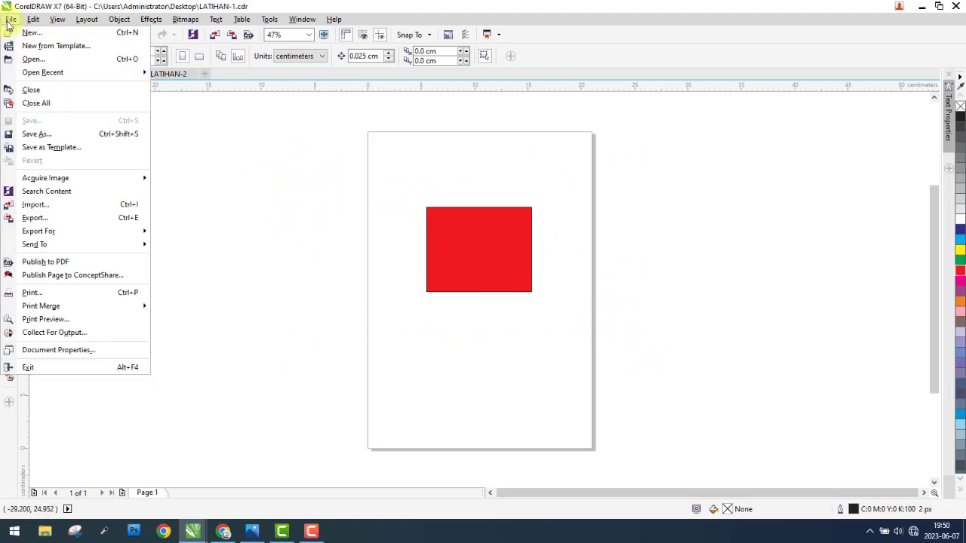
click(53, 149)
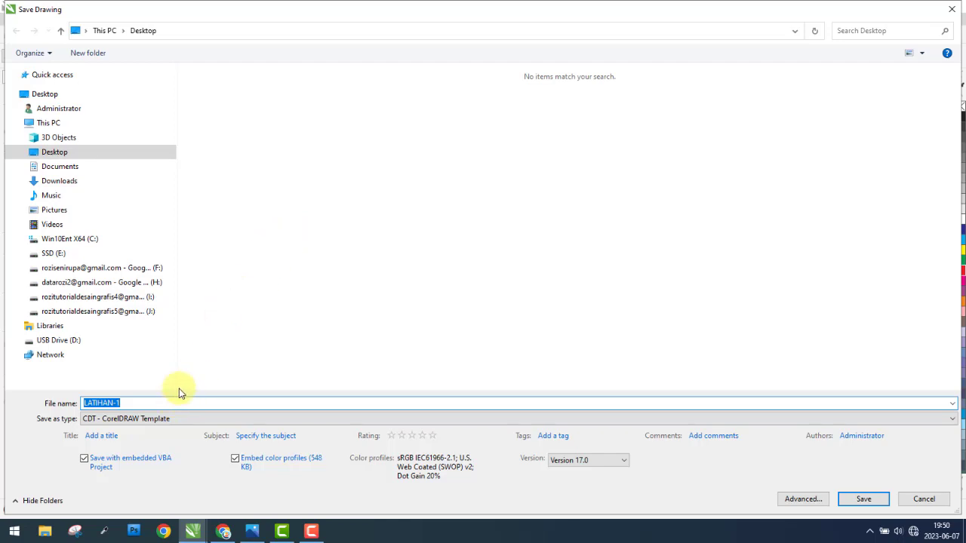
click(123, 403)
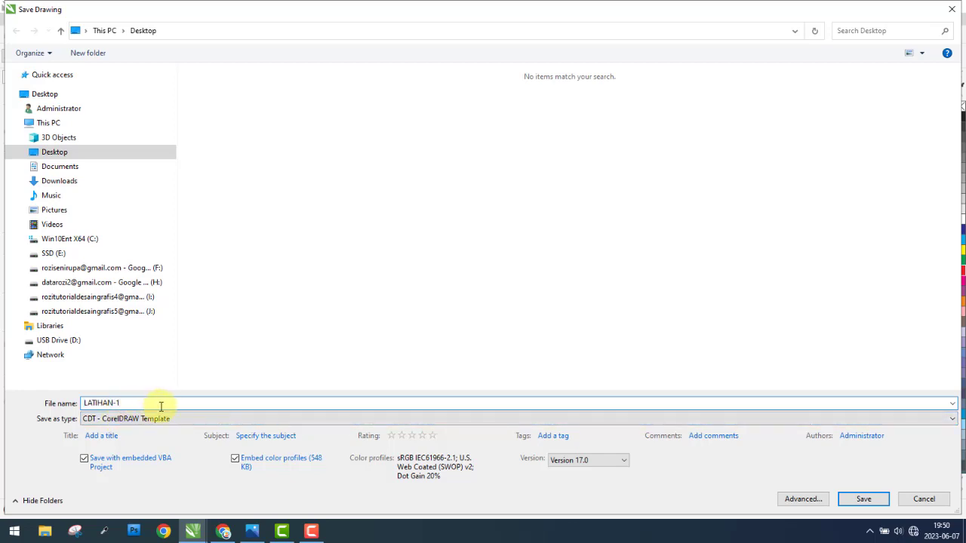
click(866, 500)
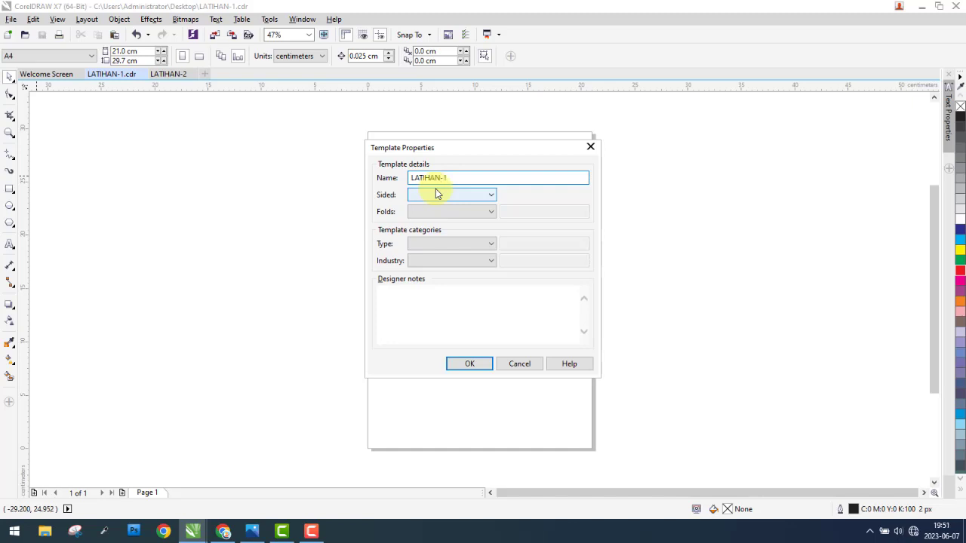
click(480, 365)
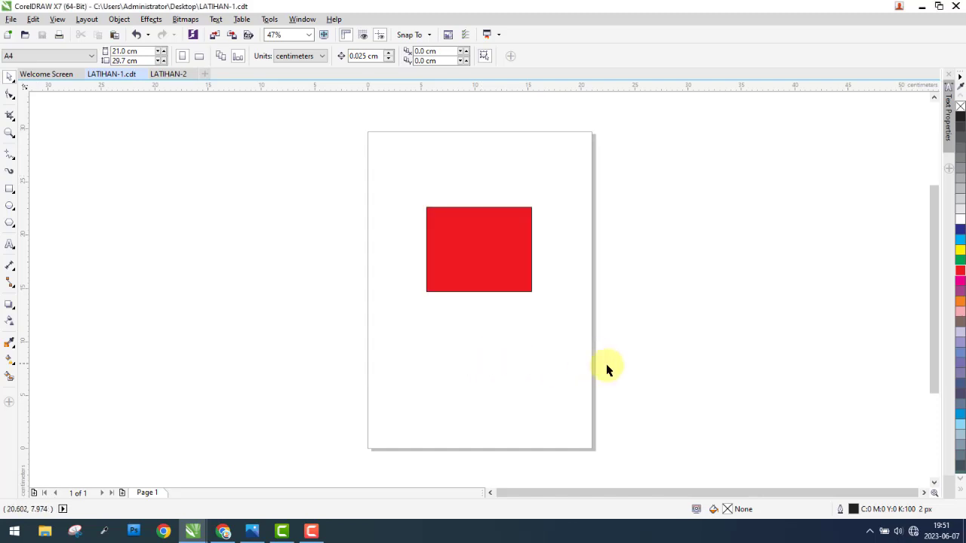
Step: Compare the details of the two LATIHAN-1 files on the Windows desktop and return to the template document in CorelDRAW
click(964, 531)
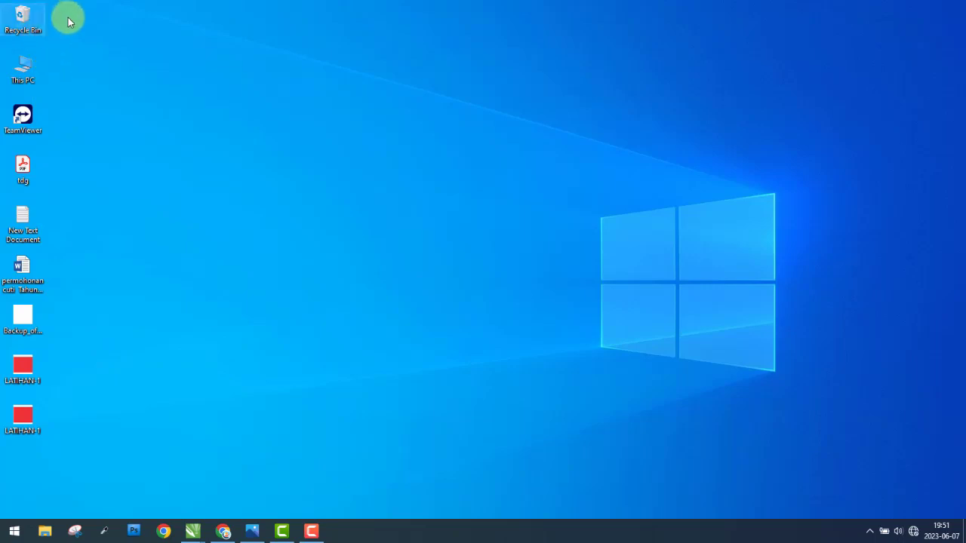
drag(90, 11, 176, 120)
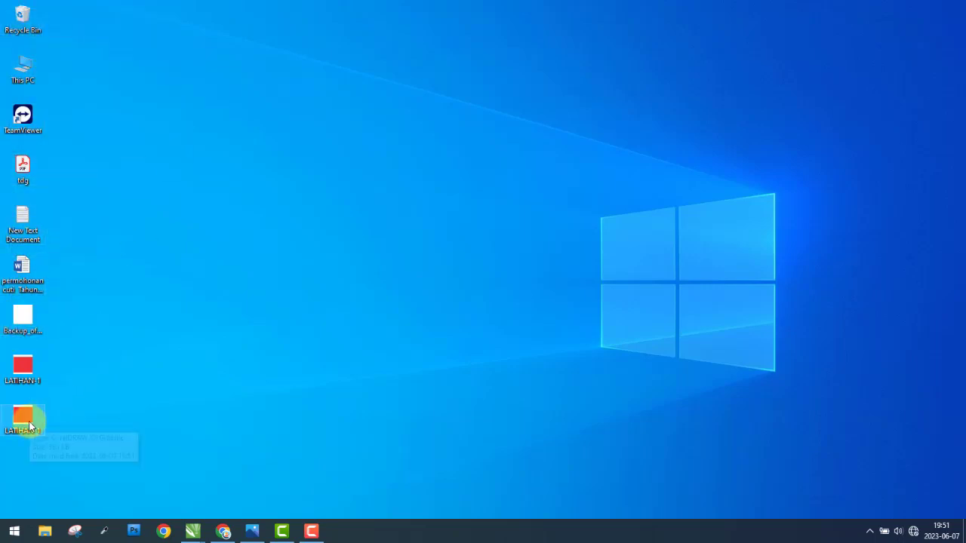
drag(28, 425, 28, 366)
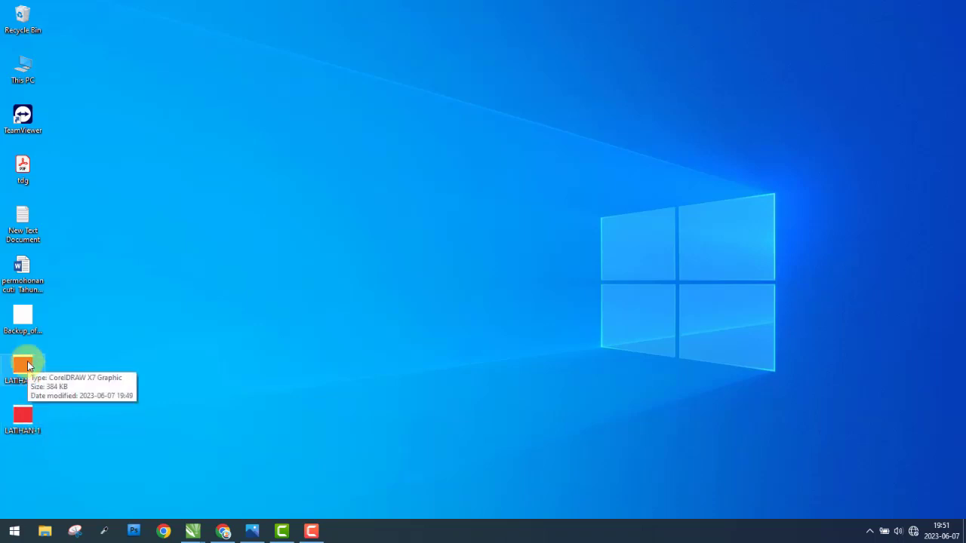
drag(27, 367, 22, 429)
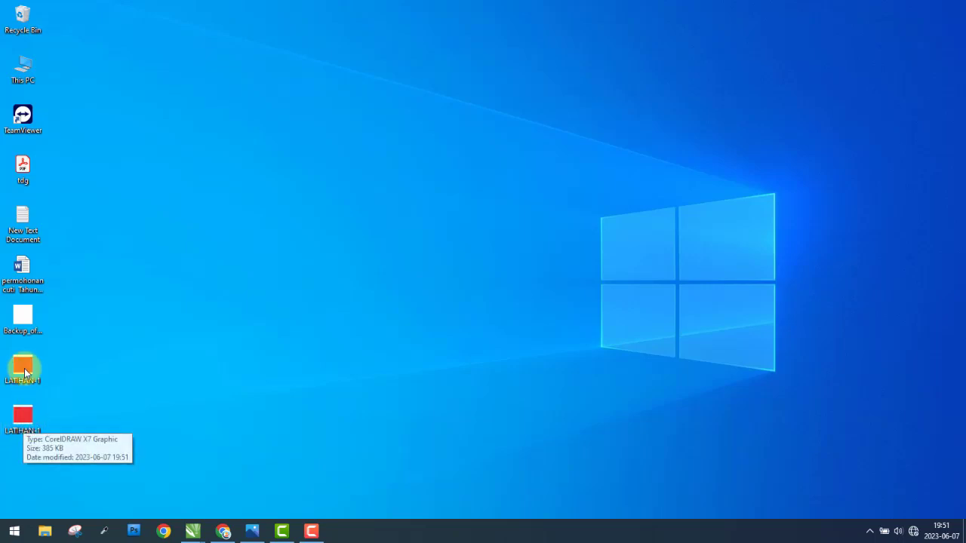
drag(83, 360, 207, 378)
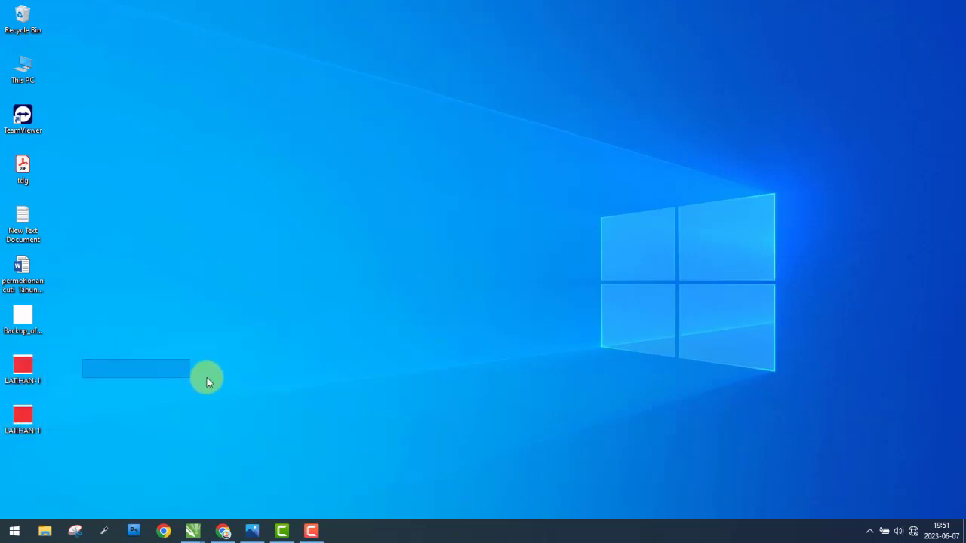
click(193, 531)
click(149, 457)
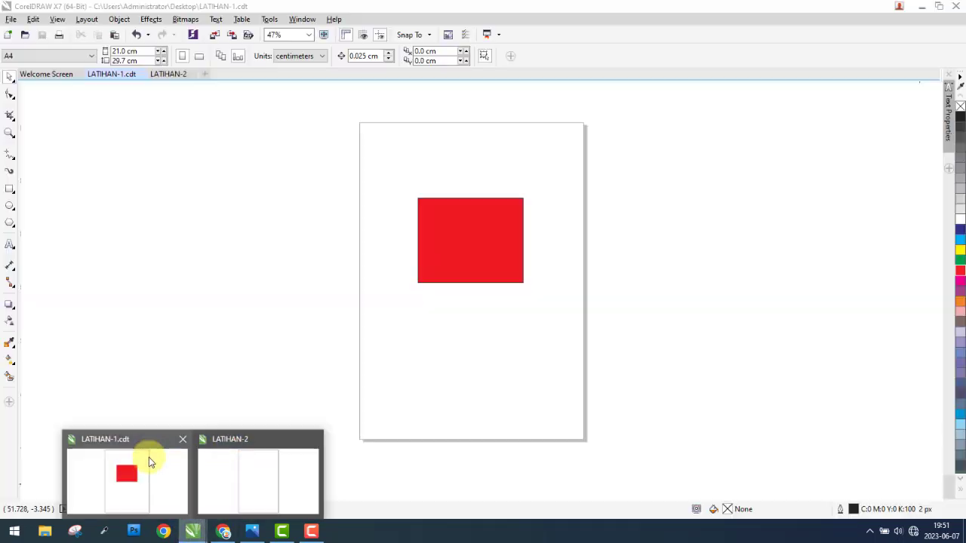
Step: Save the document as another template on the Desktop with the file name LATIHAN-1 CDT, and check the file on the Windows desktop
click(11, 19)
click(49, 148)
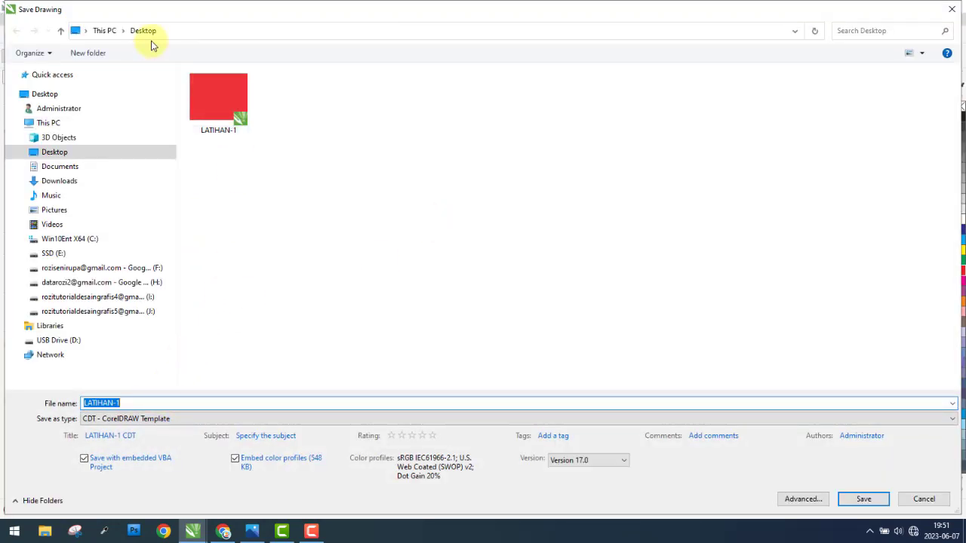
click(131, 404)
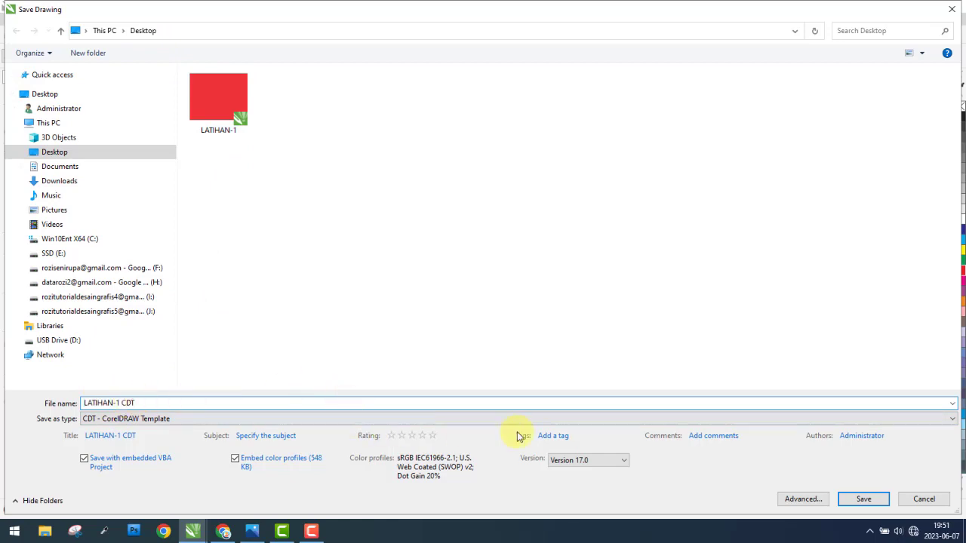
click(864, 499)
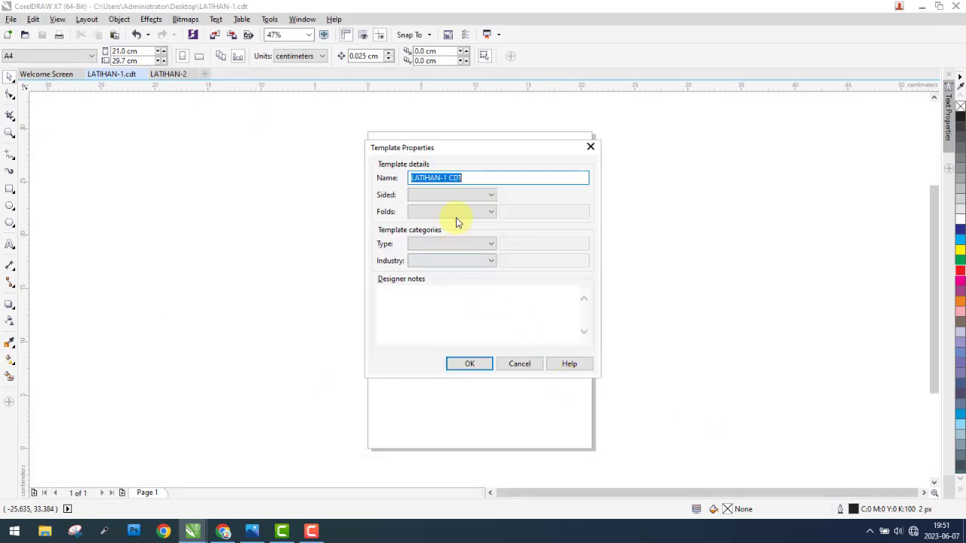
click(470, 363)
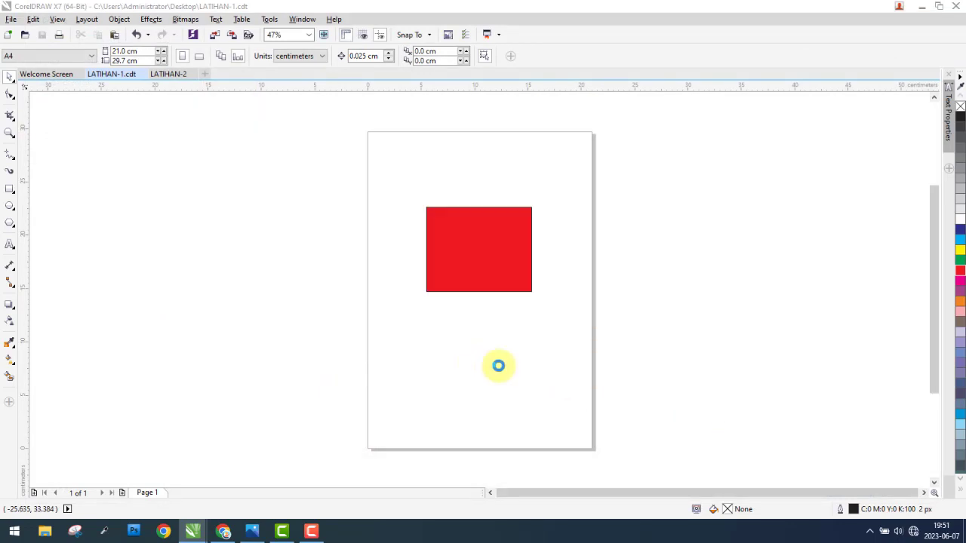
key(super+d)
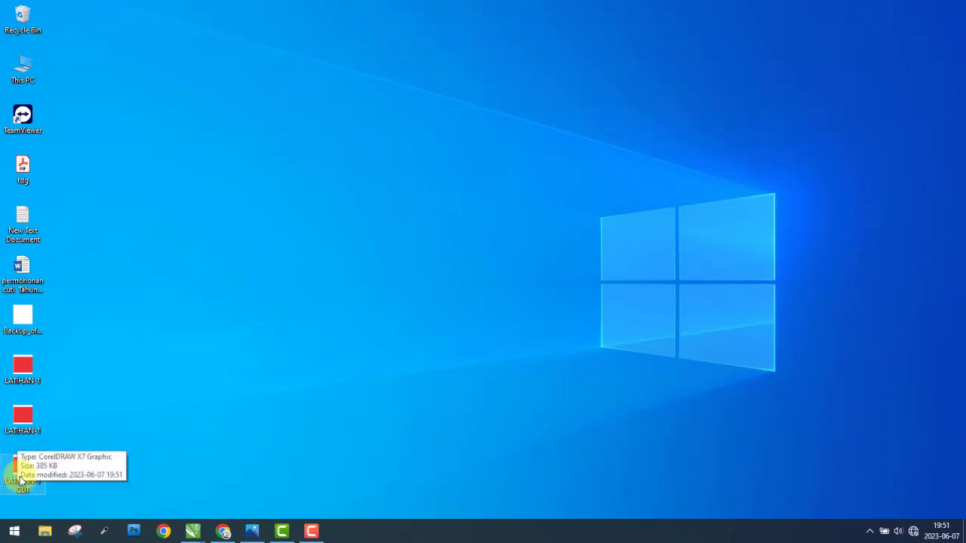
Step: Return to the LATIHAN-1 CDT document in CorelDRAW and create a new document from LATIHAN-1 CDT.cdt in My Templates
drag(89, 494, 20, 466)
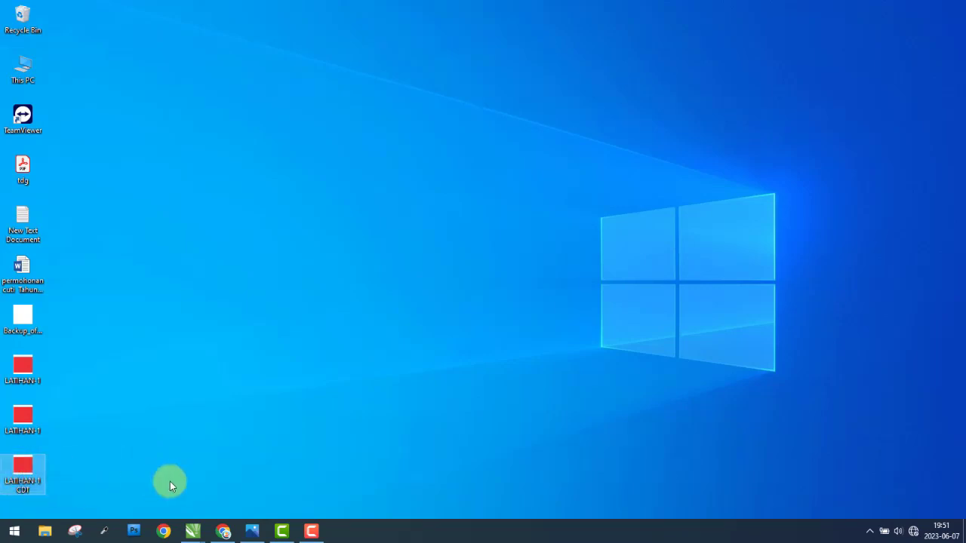
mouse_move(194, 530)
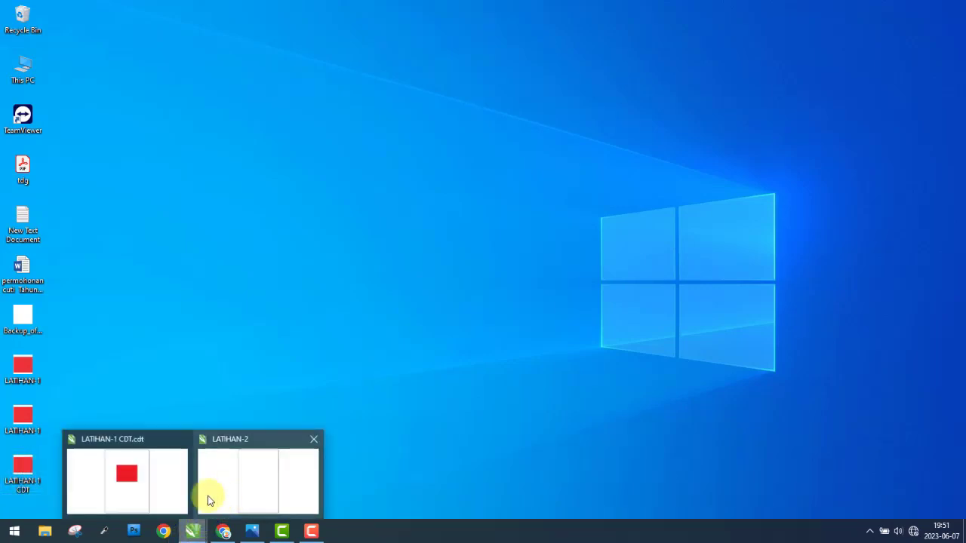
click(157, 470)
click(10, 18)
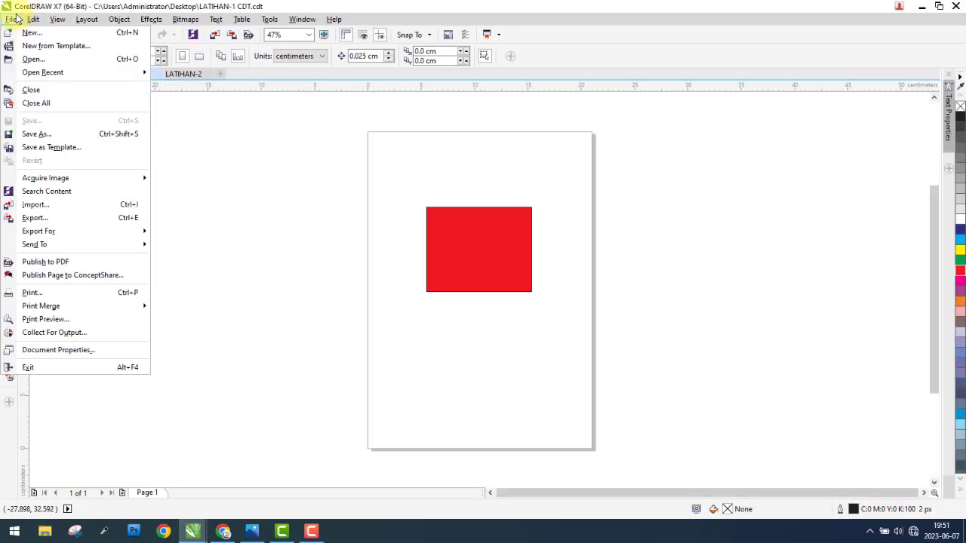
click(64, 46)
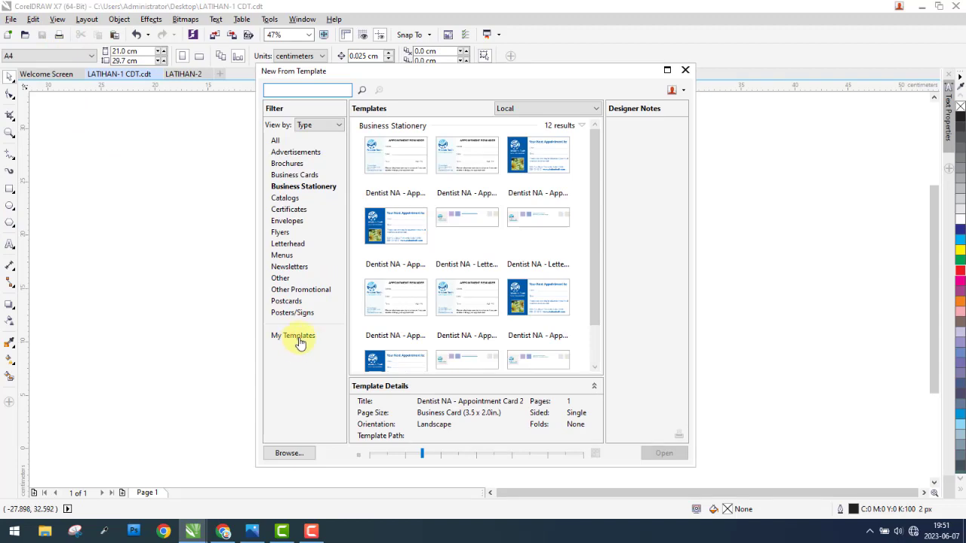
click(300, 341)
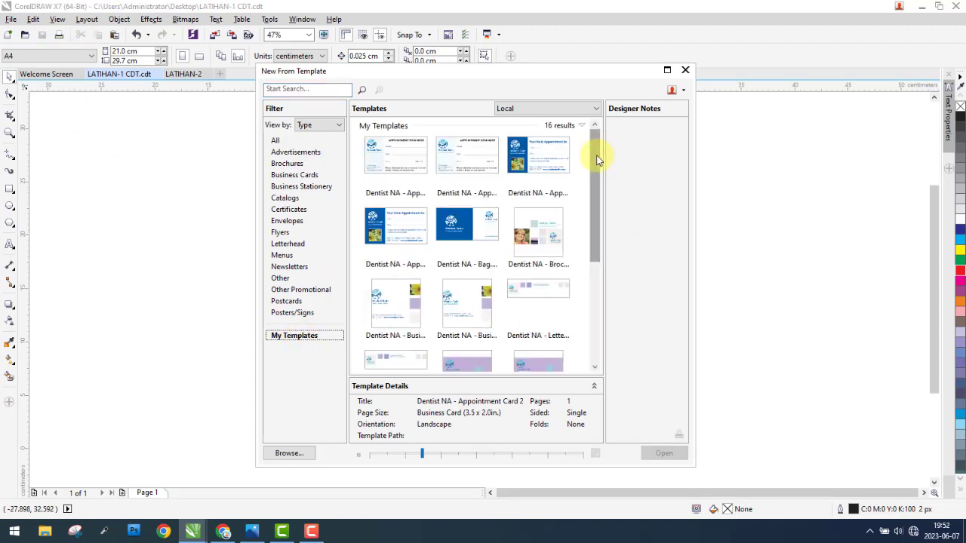
drag(597, 151, 589, 274)
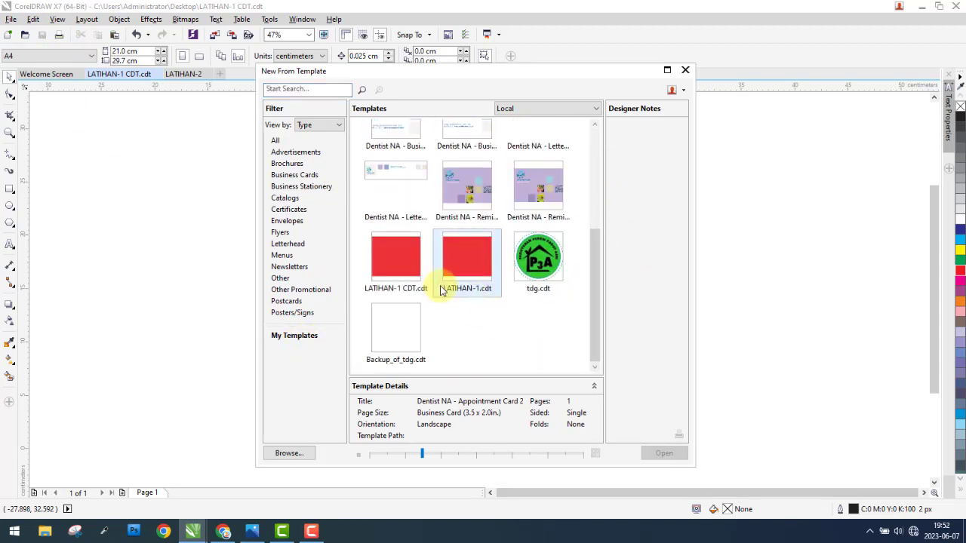
click(406, 257)
click(664, 454)
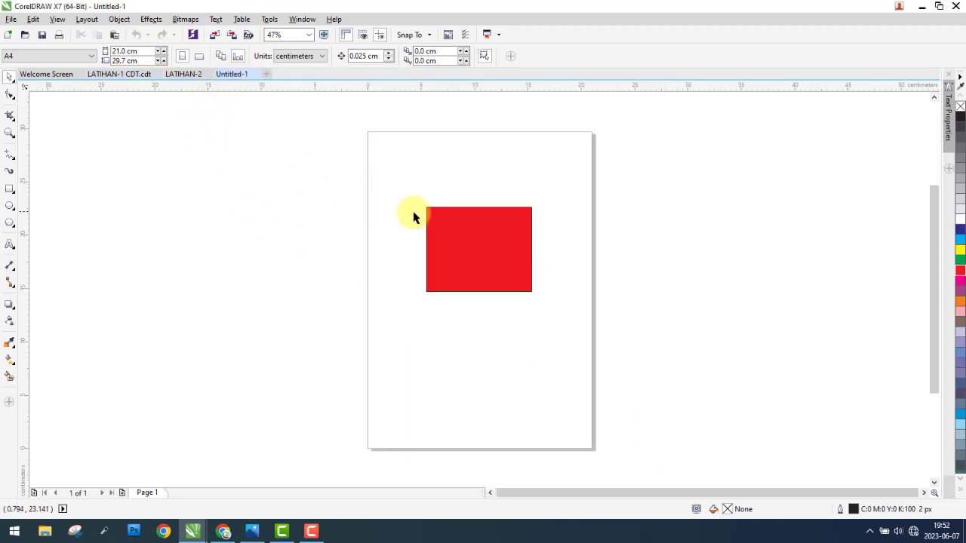
Step: Inspect the rectangle in the document created from the template and close that document without saving changes
click(461, 241)
drag(283, 166, 727, 353)
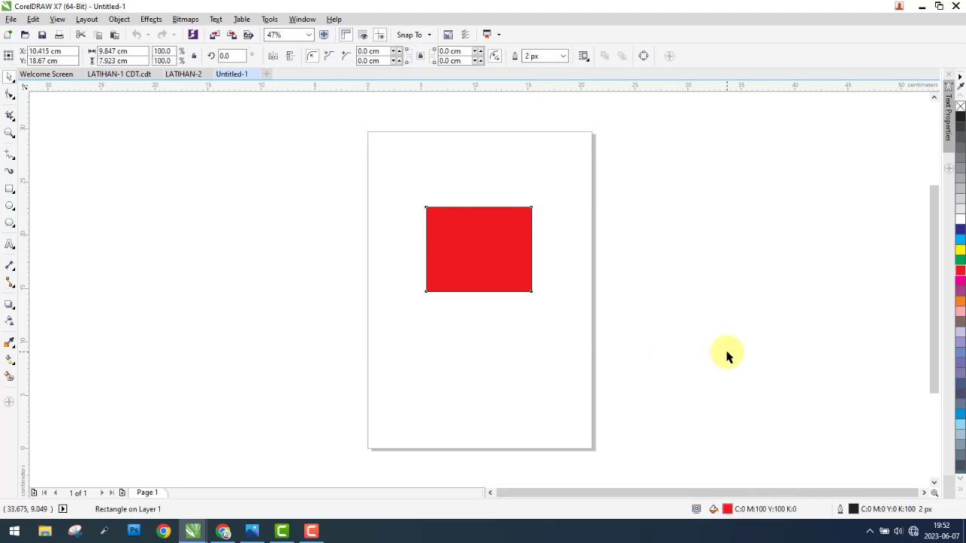
click(287, 170)
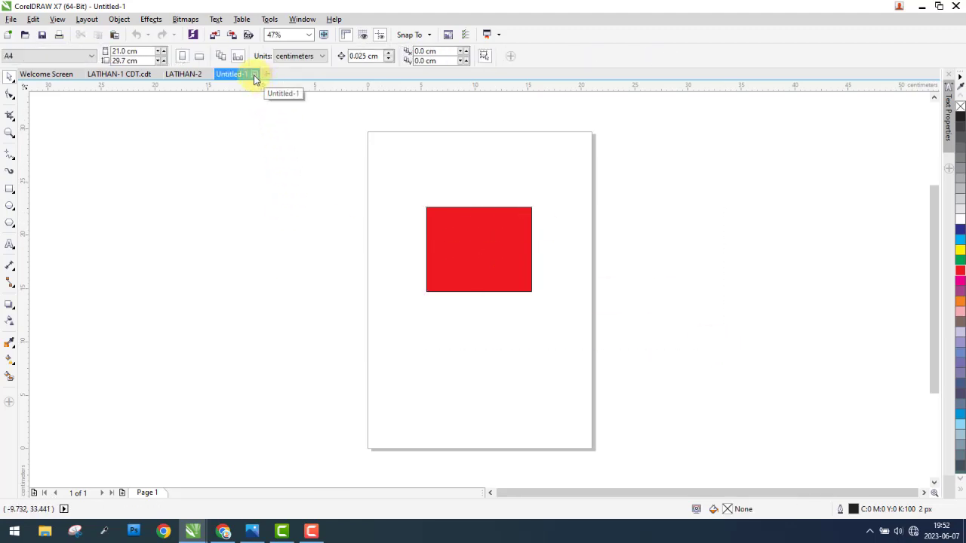
click(254, 75)
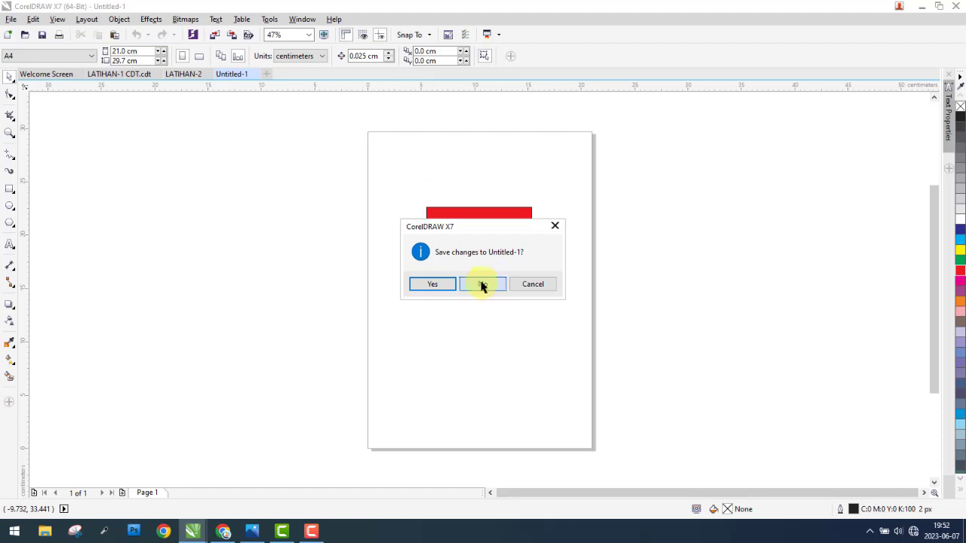
click(483, 285)
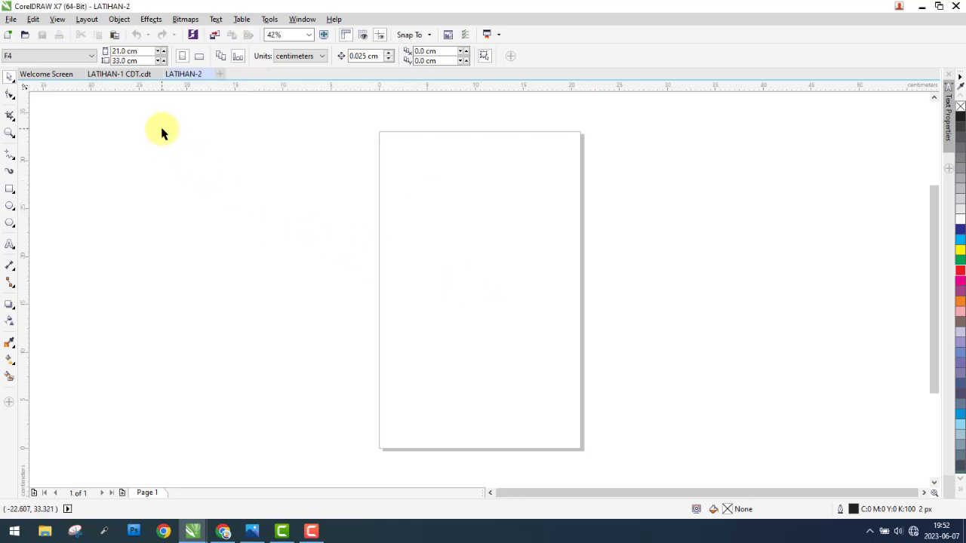
Step: Save the LATIHAN-1 CDT.cdt document on the Desktop as a CDR - CorelDRAW file named LATIHAN-1, replacing the existing file
click(118, 74)
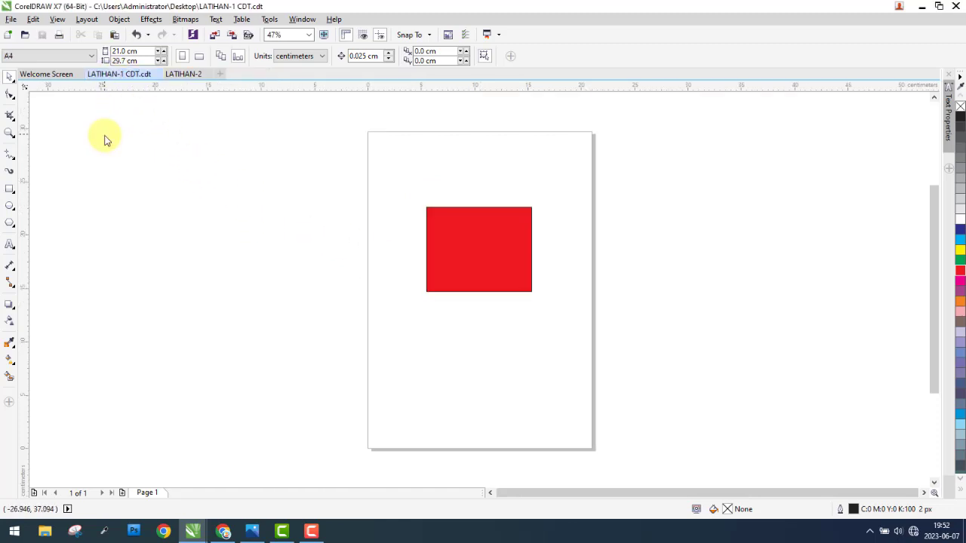
click(12, 20)
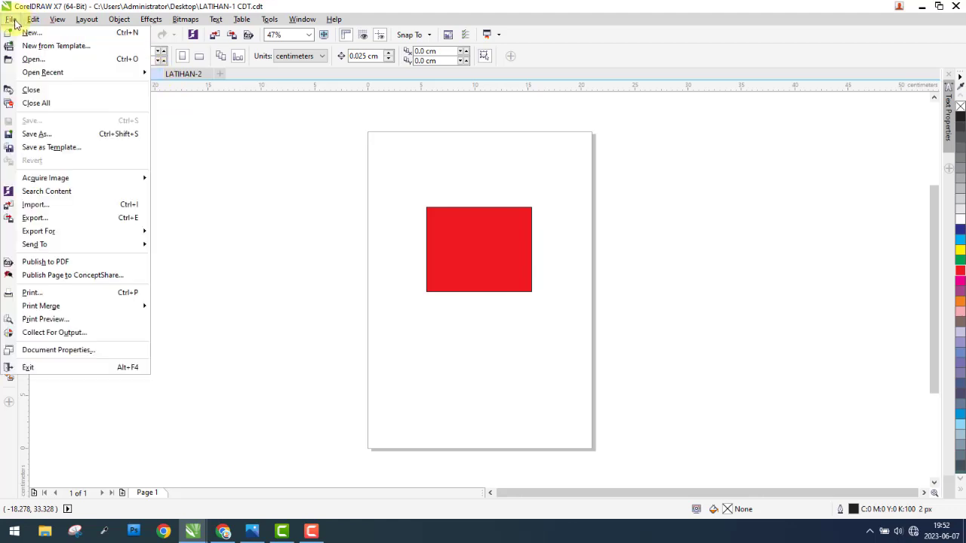
click(39, 132)
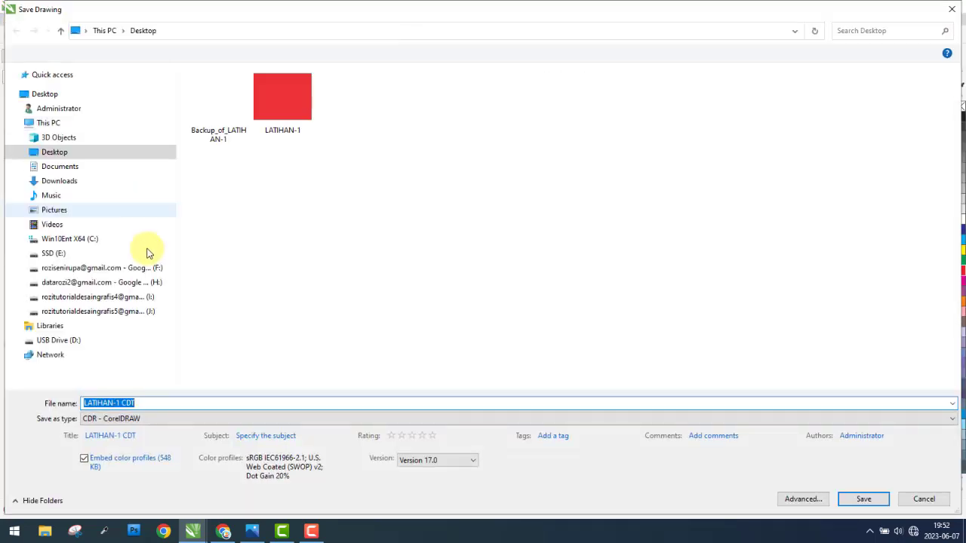
click(285, 99)
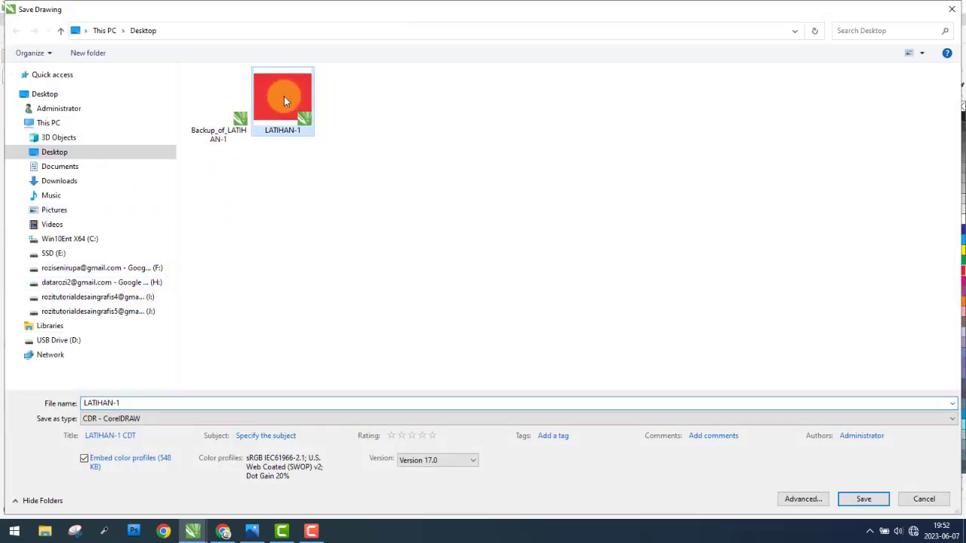
click(864, 501)
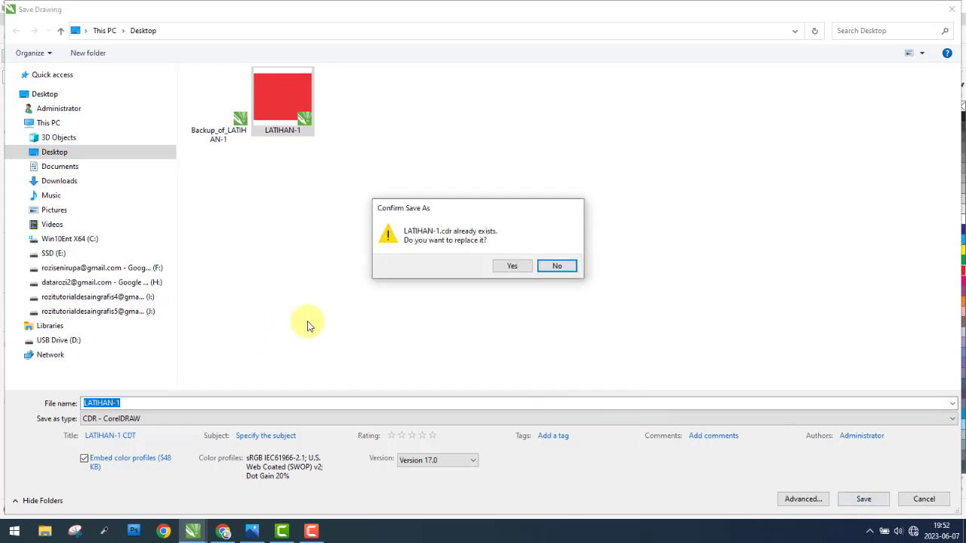
click(510, 267)
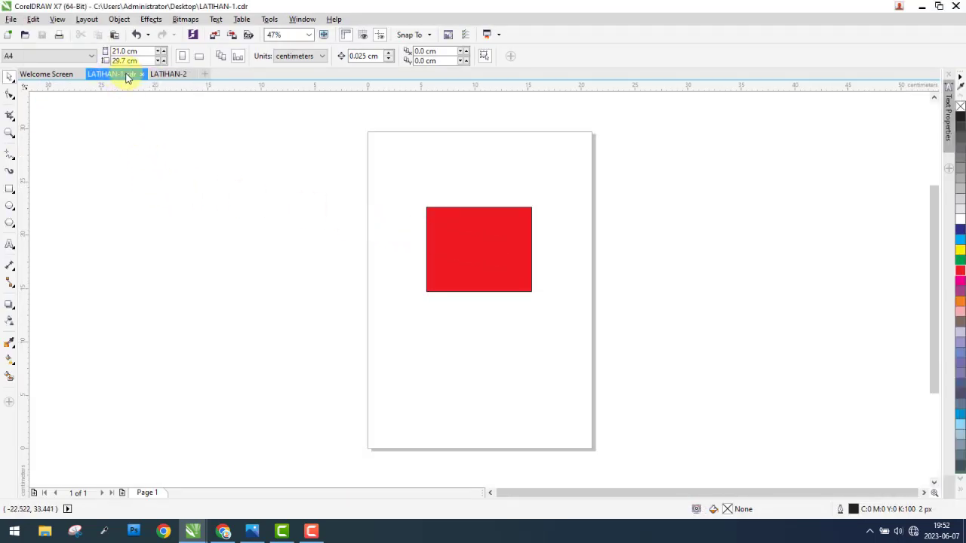
click(11, 19)
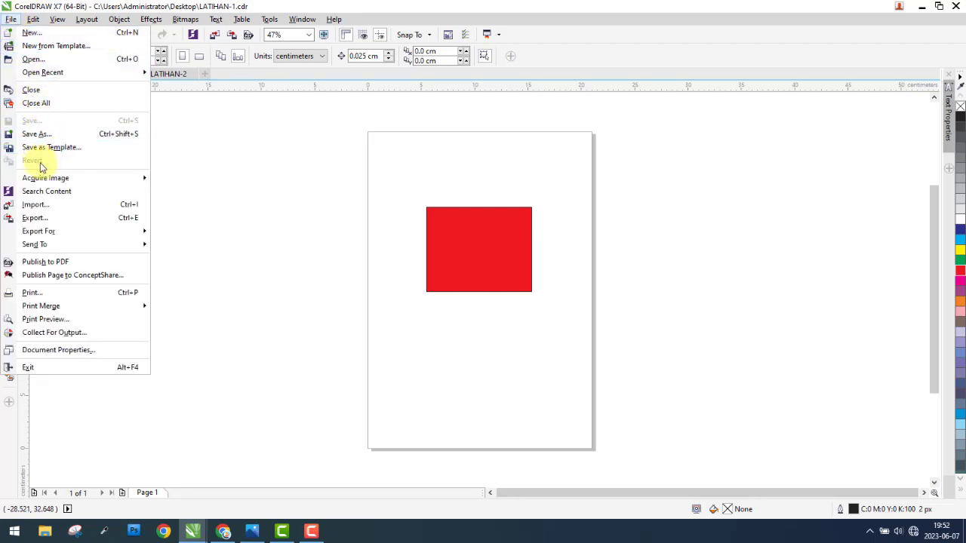
click(296, 186)
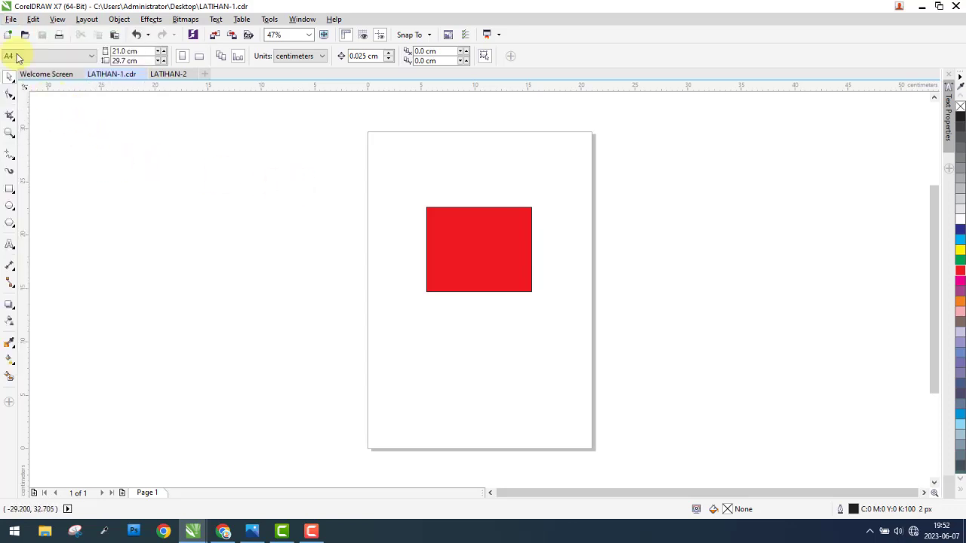
click(10, 21)
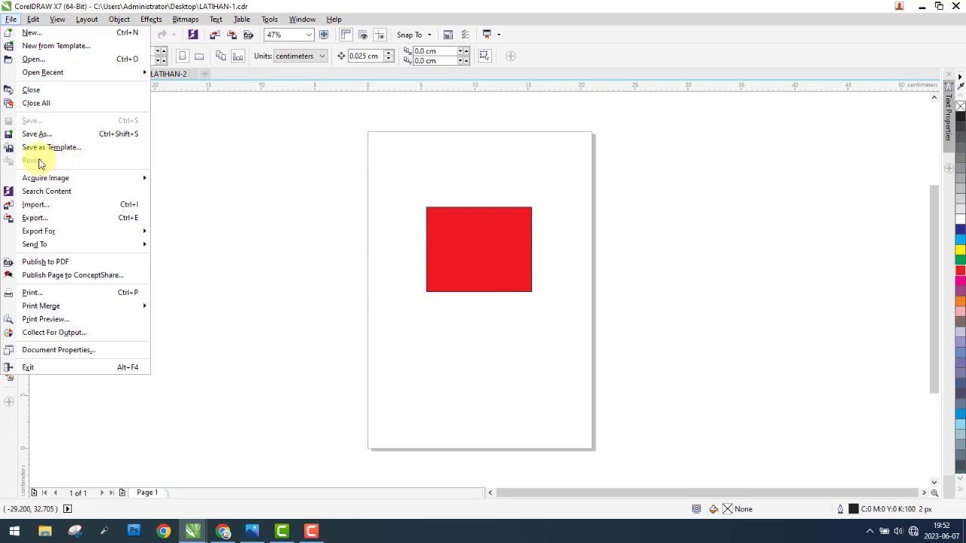
click(242, 172)
click(496, 225)
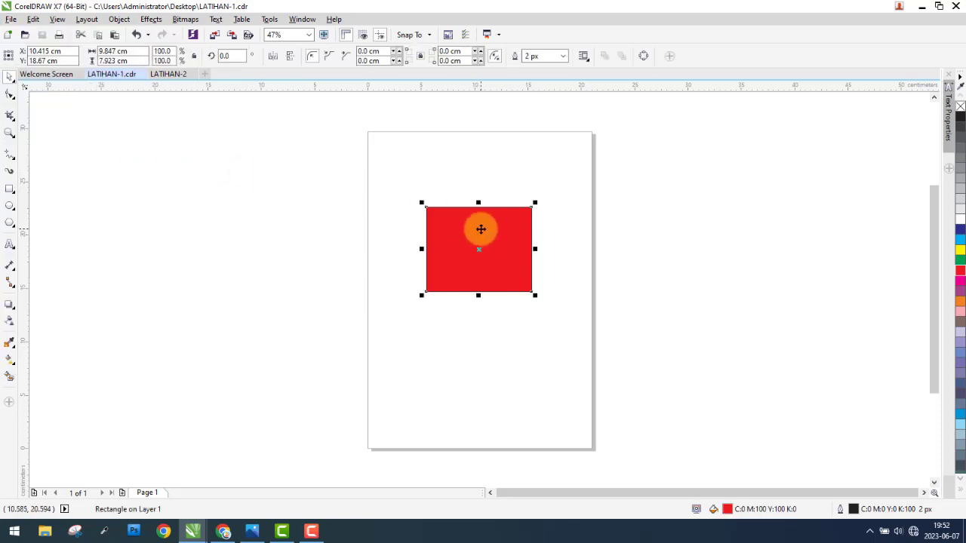
drag(481, 229, 326, 189)
right_click(327, 188)
drag(334, 222, 486, 177)
click(961, 251)
key(Delete)
Step: Fill the red rectangle with cyan and save the LATIHAN-1 drawing
click(502, 237)
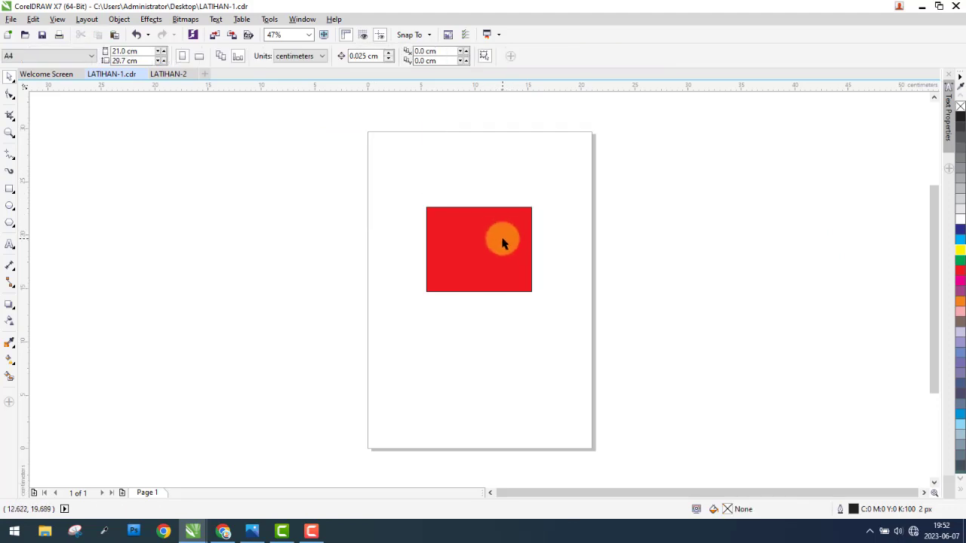
click(962, 241)
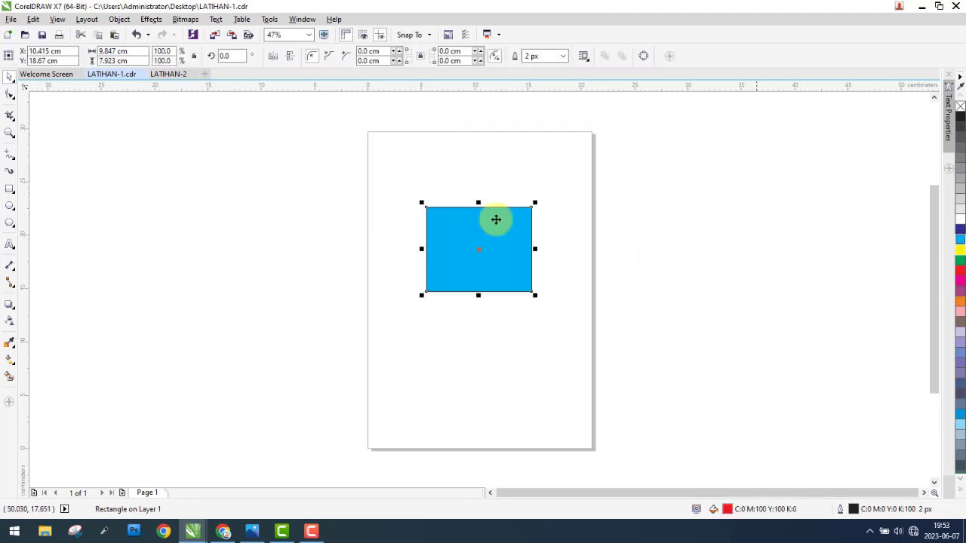
click(275, 200)
click(10, 19)
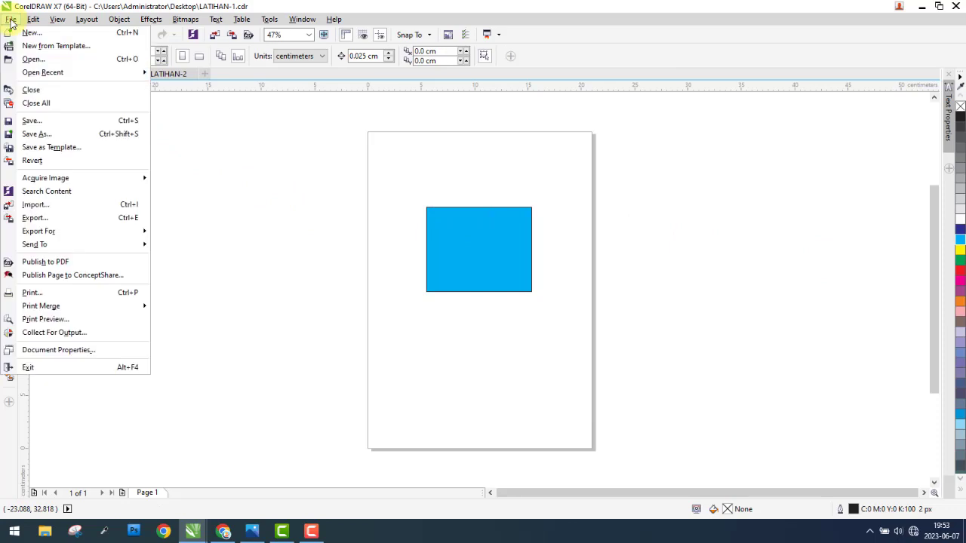
click(39, 121)
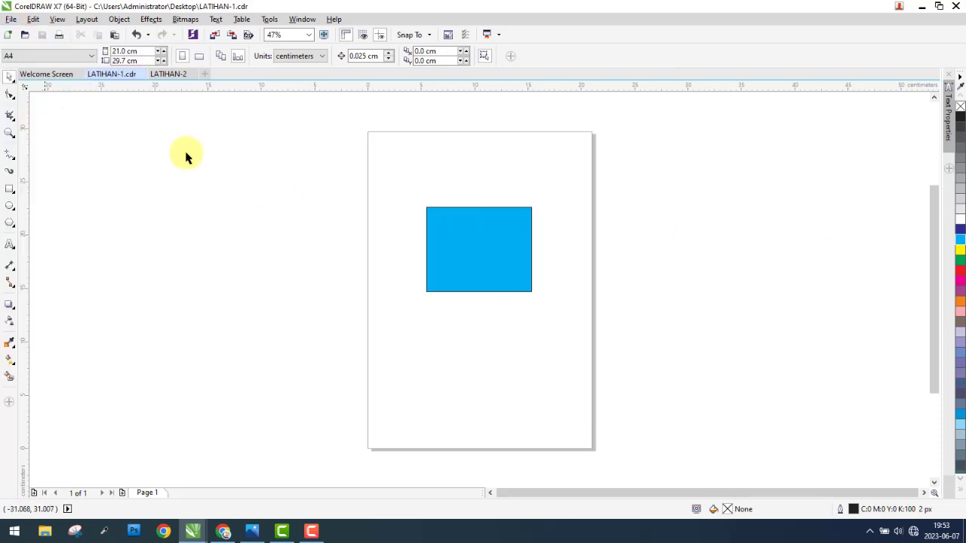
drag(291, 171, 635, 342)
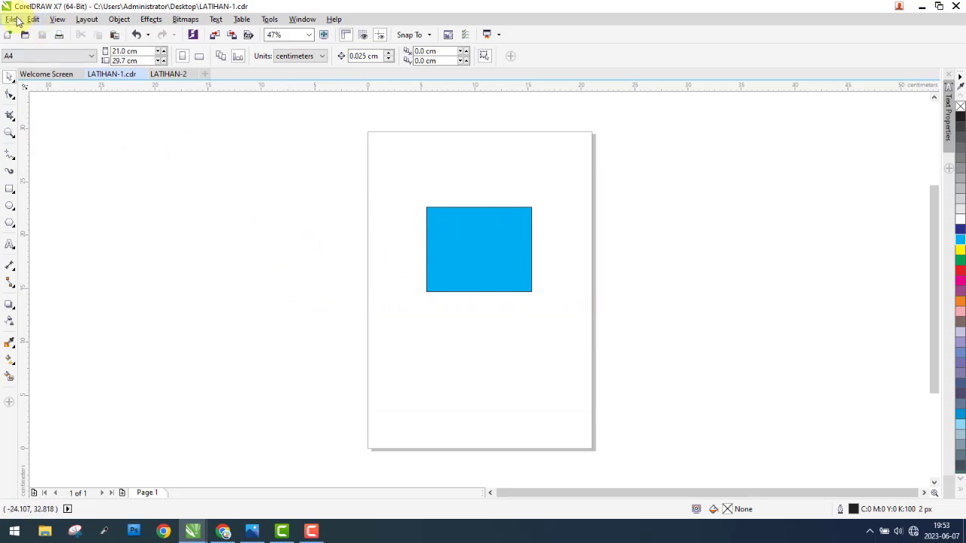
click(12, 19)
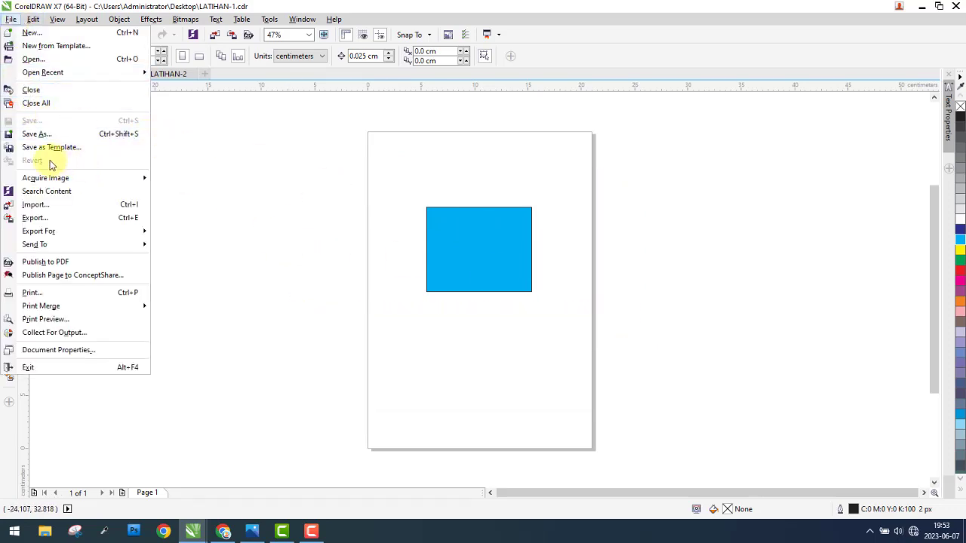
click(303, 188)
Step: Duplicate the cyan rectangle twice, placing a yellow copy to its upper right and an orange copy to its lower left
click(489, 232)
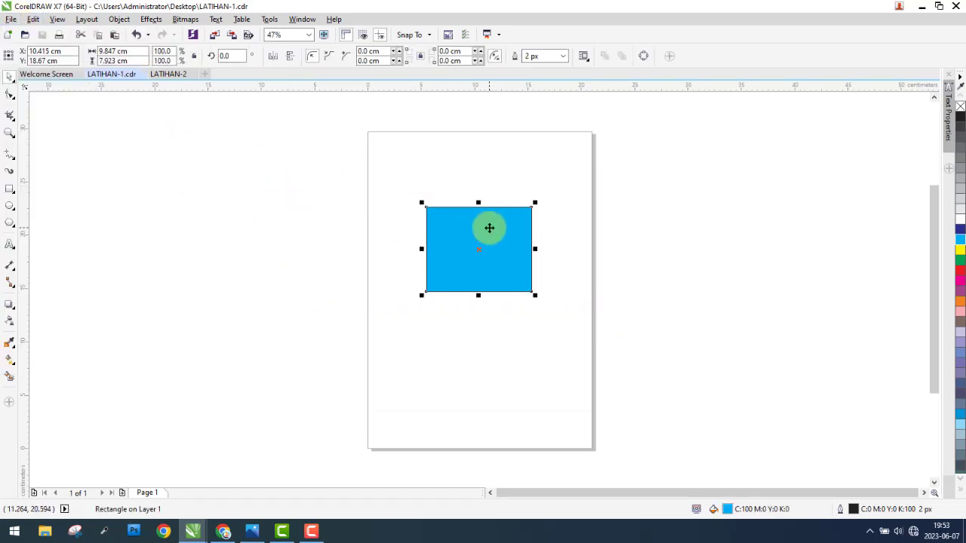
drag(490, 228, 405, 274)
right_click(606, 220)
click(960, 250)
right_click(405, 274)
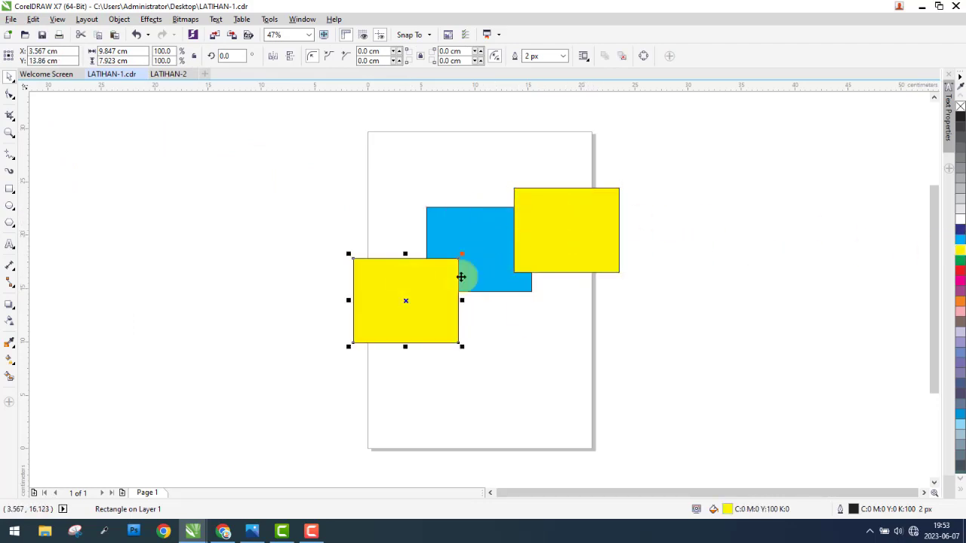
click(960, 306)
Step: Duplicate the orange rectangle into the lower part of the page, with a purple copy on the right and a dark blue copy on the left
drag(445, 302, 453, 366)
right_click(612, 367)
click(960, 294)
right_click(453, 367)
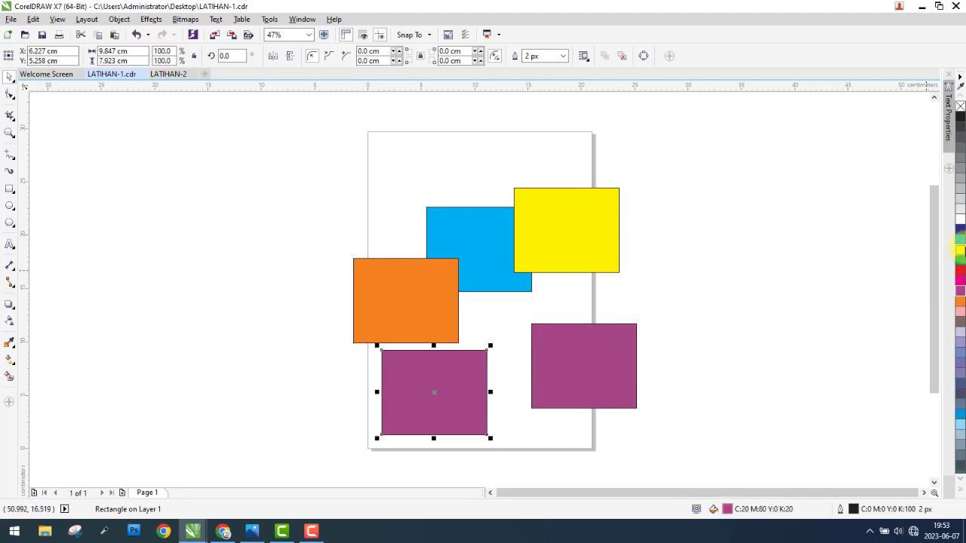
click(960, 230)
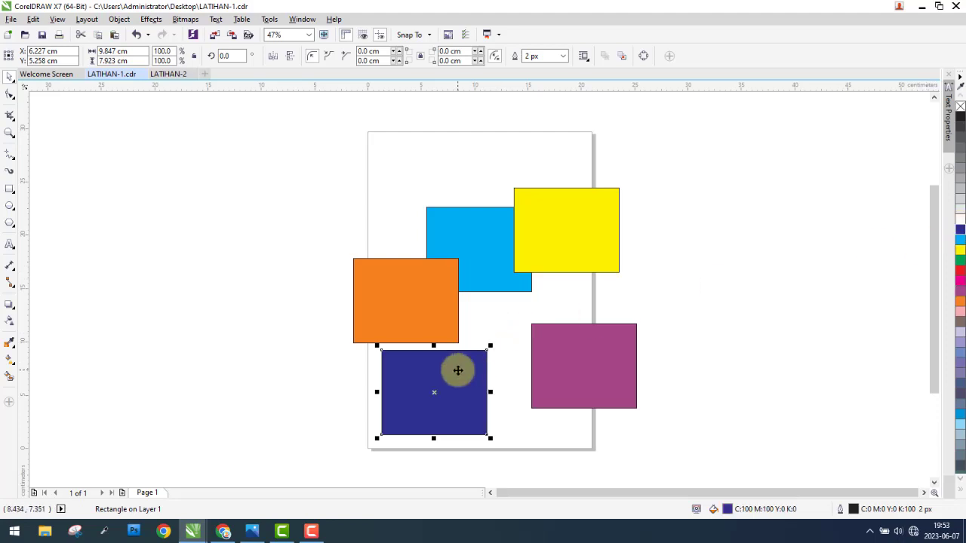
Step: Place a copy of the dark blue rectangle at the page's lower edge and fill it with the C:100 M:20 blue
drag(458, 371, 537, 386)
right_click(538, 386)
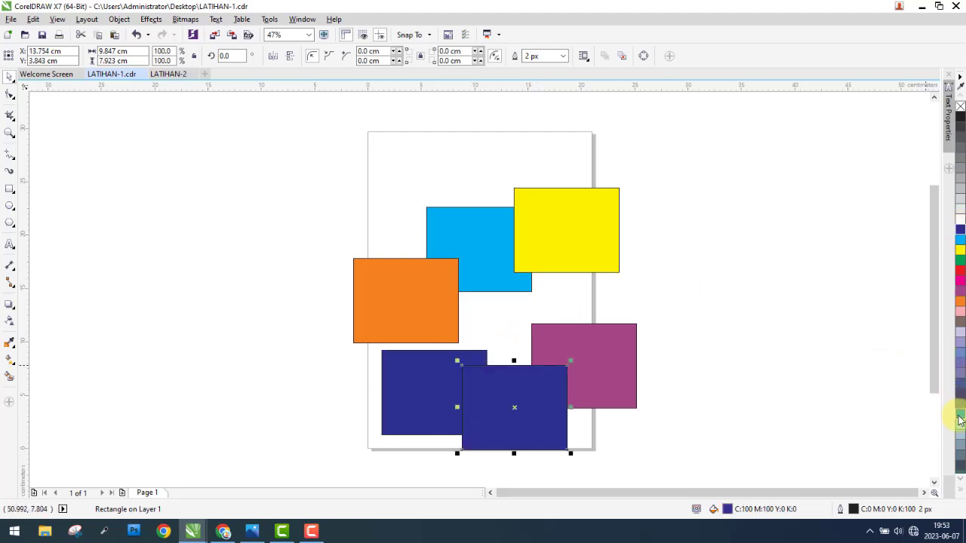
click(960, 414)
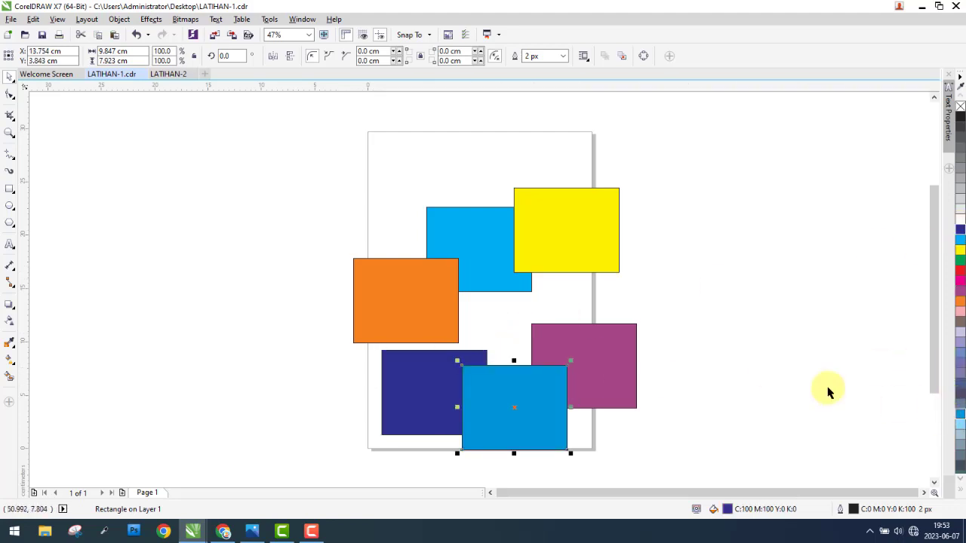
click(412, 300)
click(597, 266)
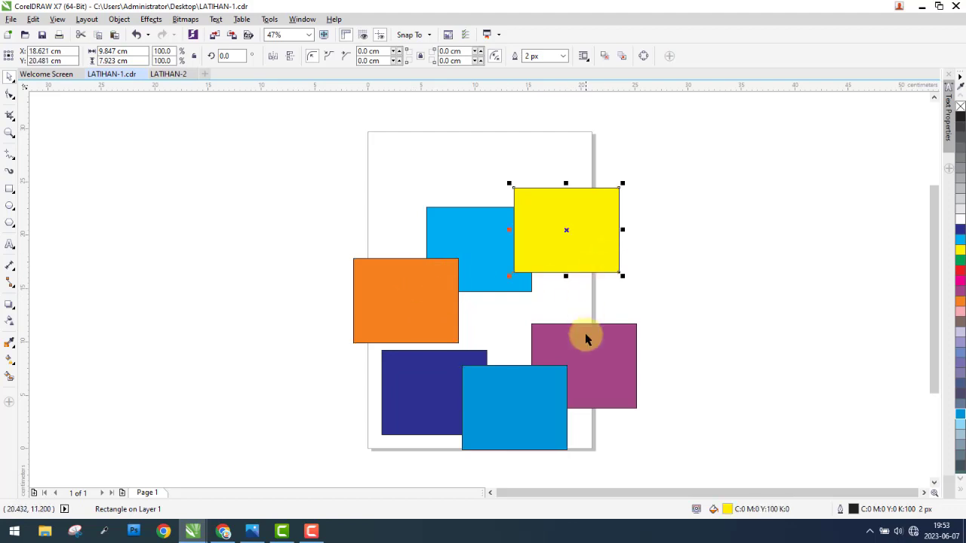
click(584, 334)
click(457, 360)
click(535, 393)
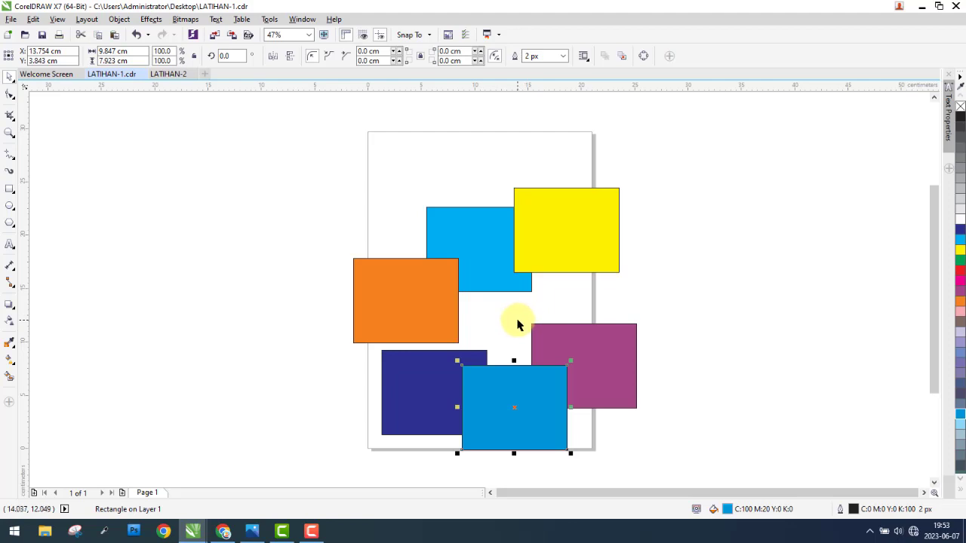
Step: Undo the last changes one by one, back through the copying and recolouring of the blue, dark blue and purple rectangles
drag(331, 113, 690, 465)
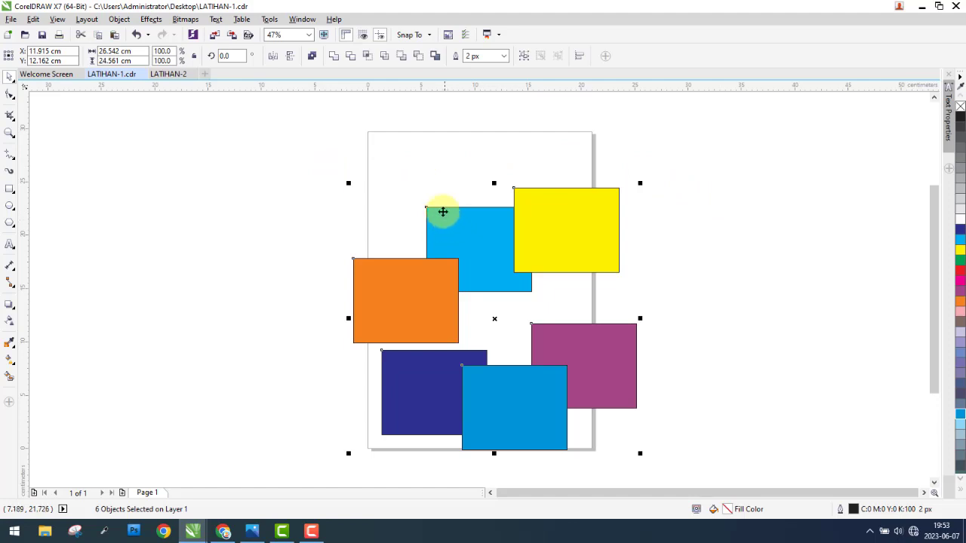
click(137, 36)
click(138, 36)
click(137, 36)
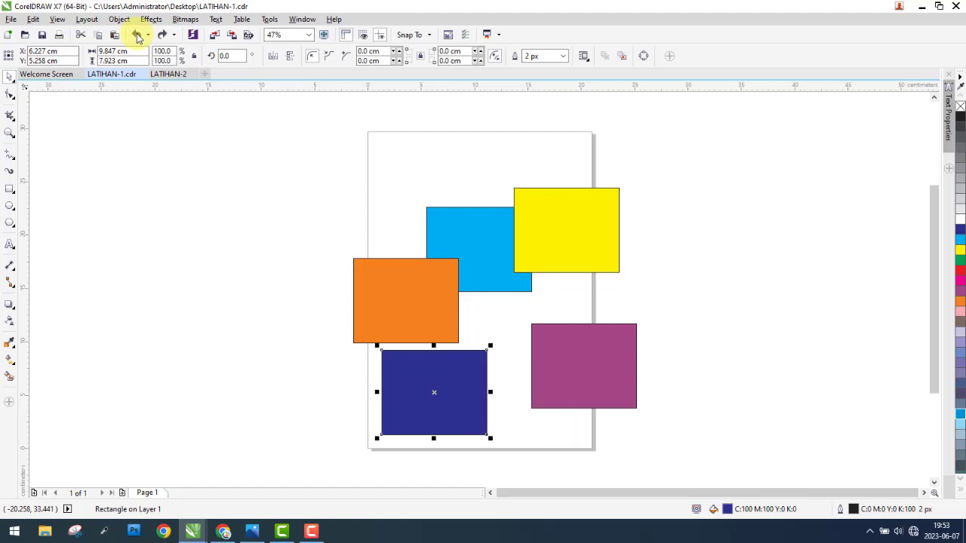
click(137, 35)
click(137, 36)
click(138, 35)
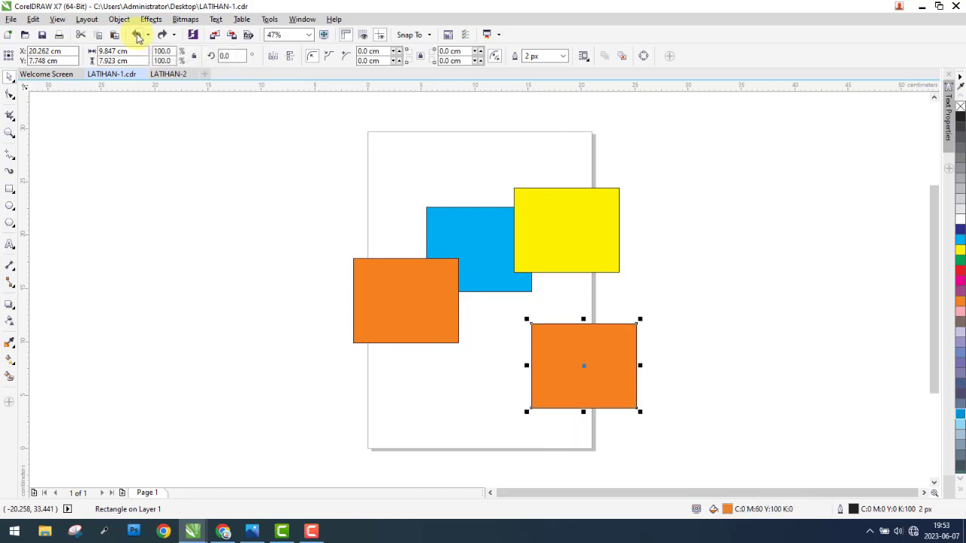
click(137, 35)
Step: Redo the undone copies and fills of the purple, dark blue and blue rectangles
click(162, 35)
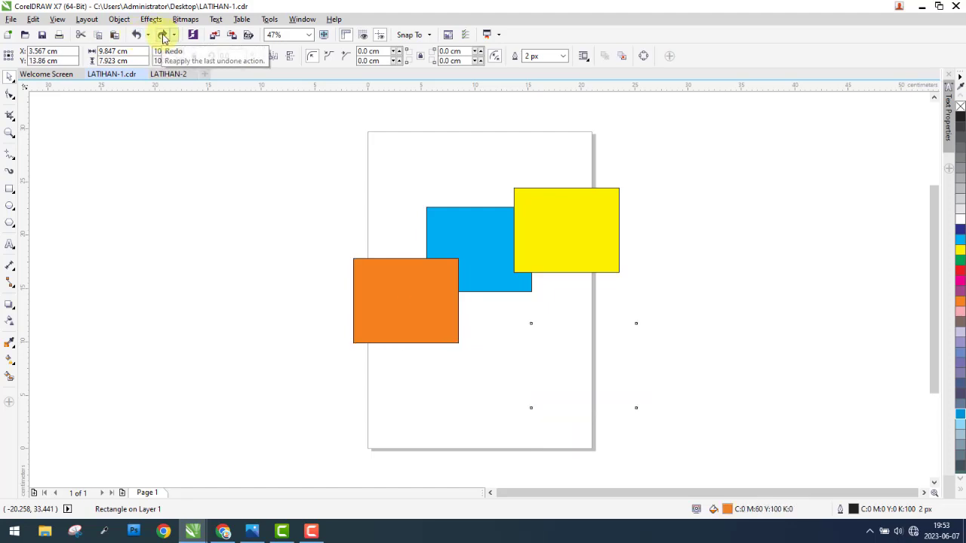
click(162, 36)
click(162, 36)
click(162, 36)
click(162, 36)
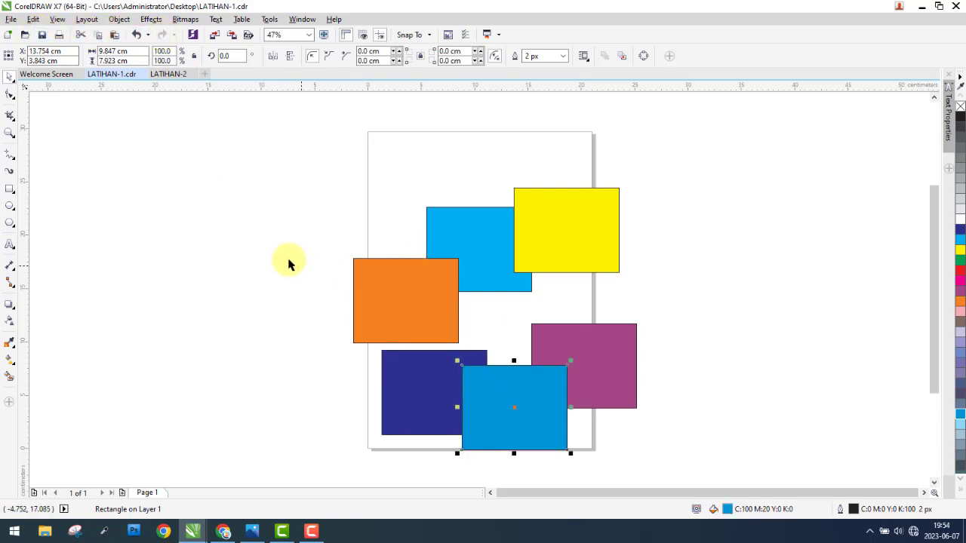
Step: Revert the LATIHAN-1 document to its last saved version and confirm discarding the changes
drag(274, 226, 690, 459)
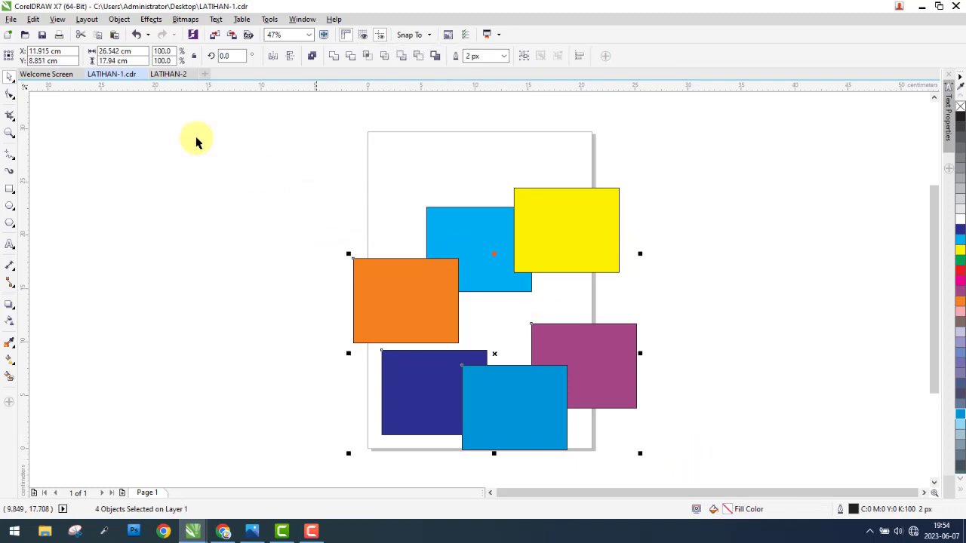
click(196, 142)
click(11, 19)
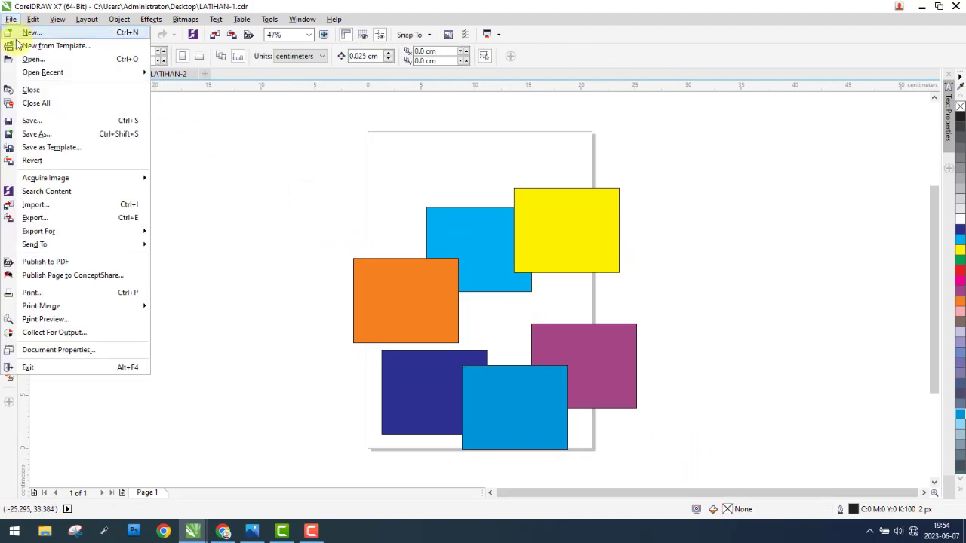
click(41, 163)
click(535, 284)
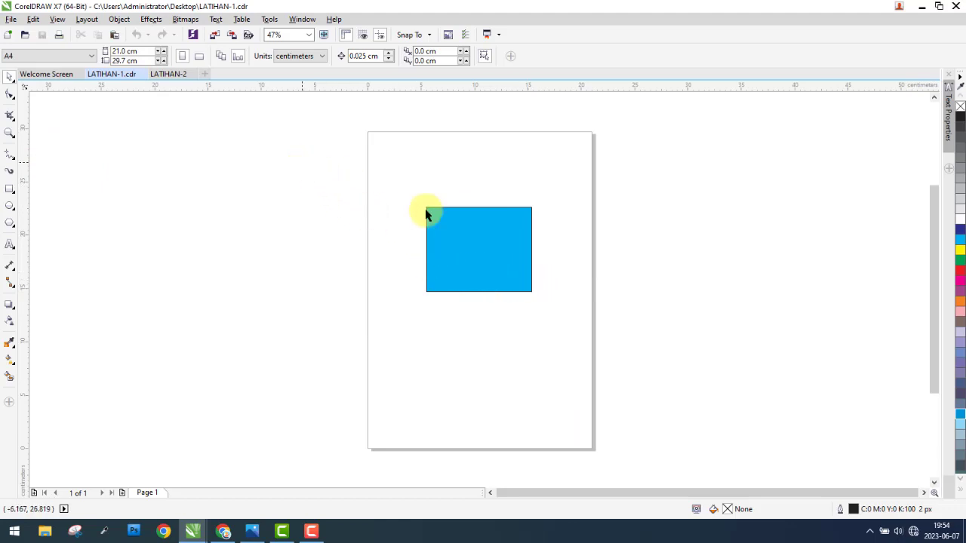
Step: Select the cyan rectangle on the page with a selection marquee
drag(302, 162, 657, 363)
drag(292, 322, 679, 170)
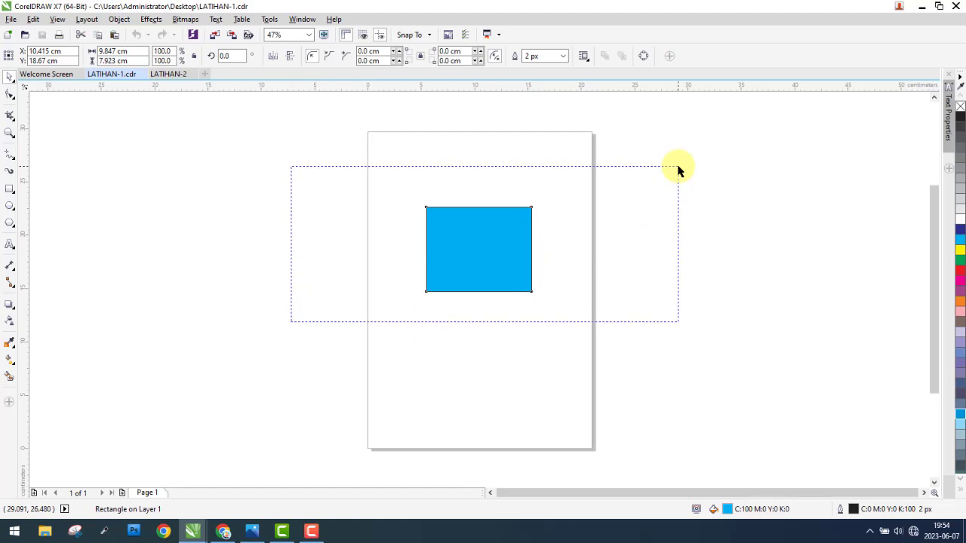
click(678, 167)
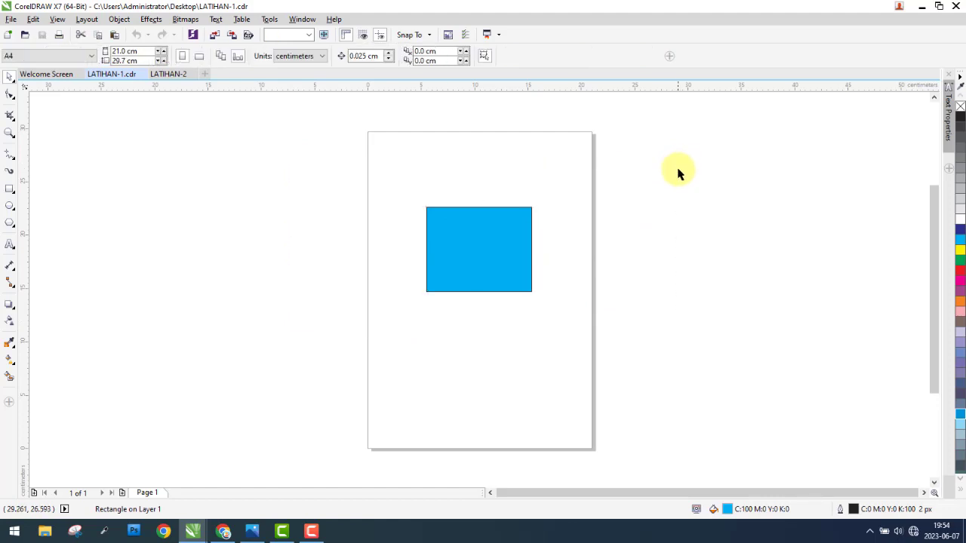
drag(217, 167, 739, 355)
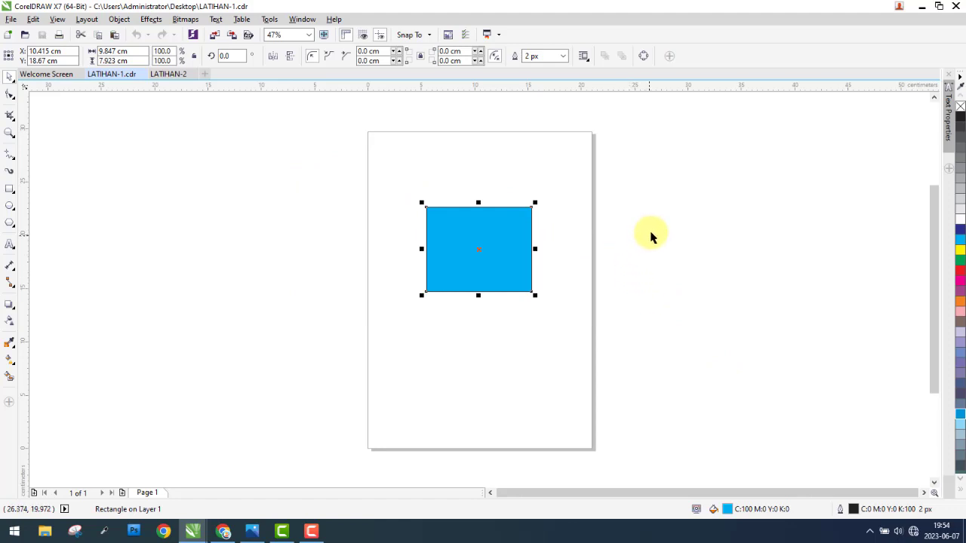
click(312, 521)
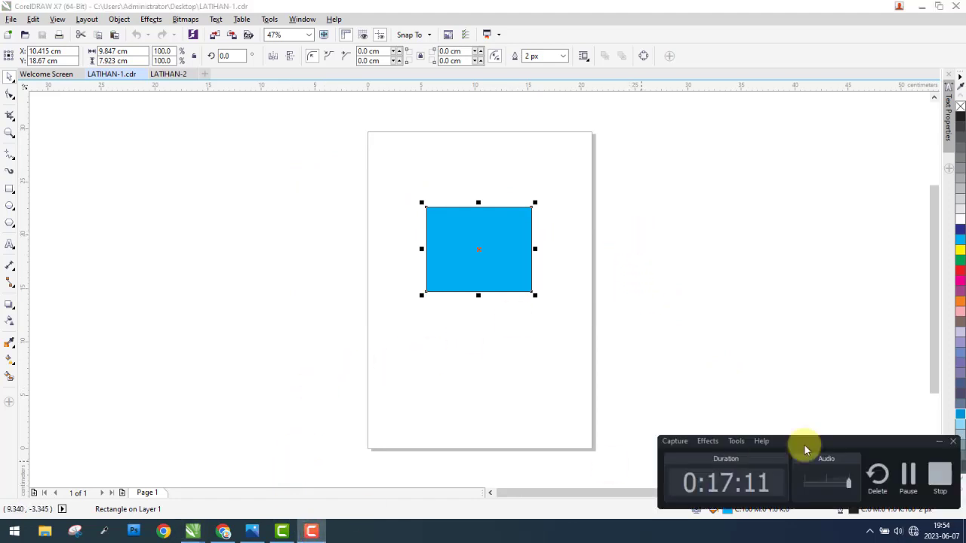
click(910, 474)
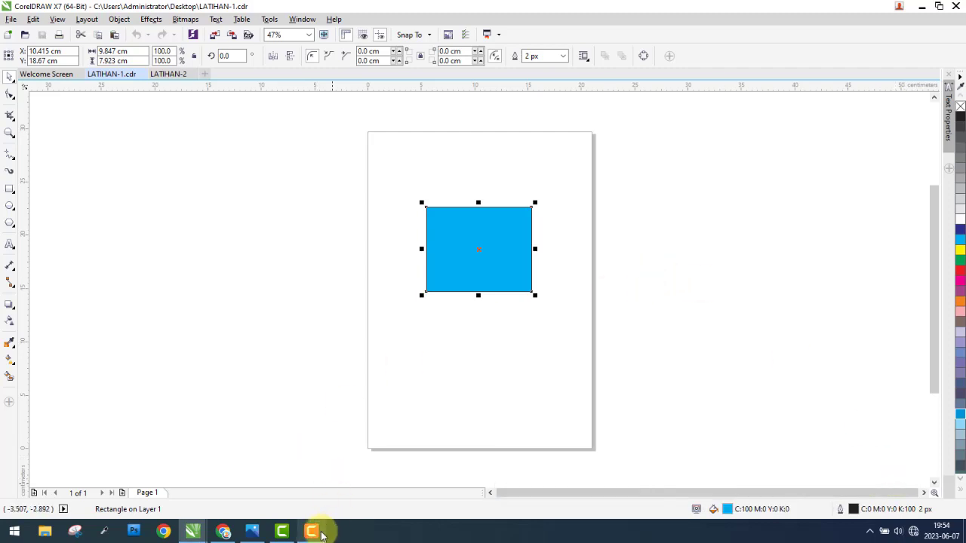
click(312, 531)
click(321, 535)
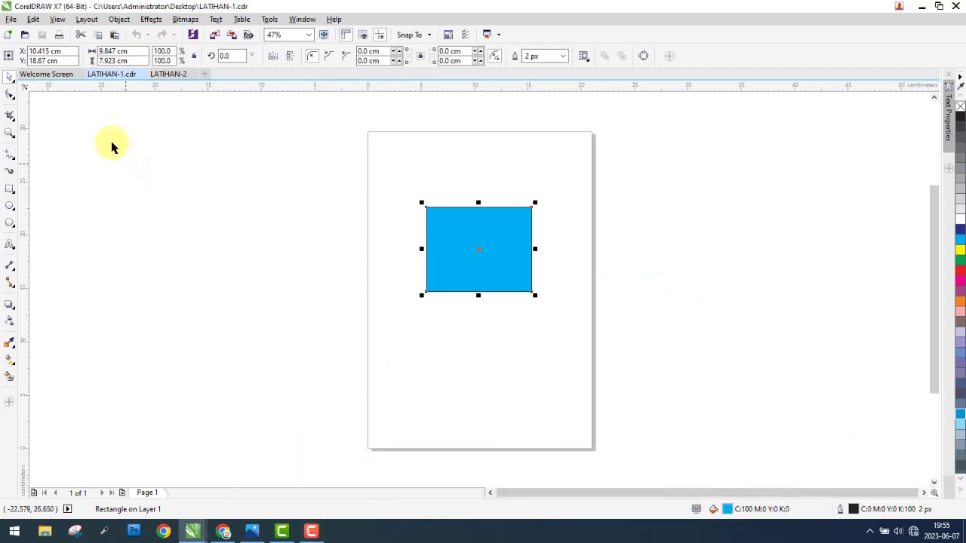
Step: Look at the Acquire Image options among the file commands and leave without choosing any
click(10, 19)
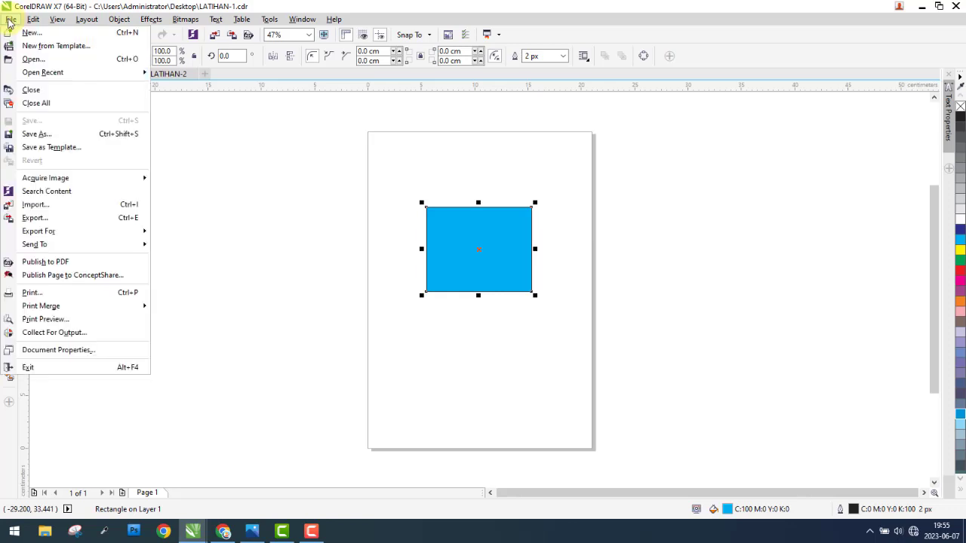
mouse_move(45, 166)
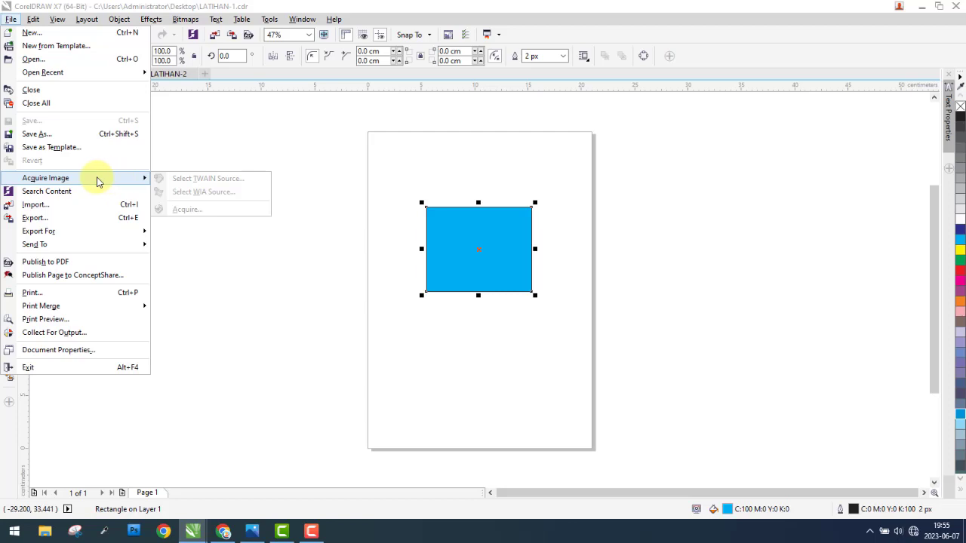
click(210, 155)
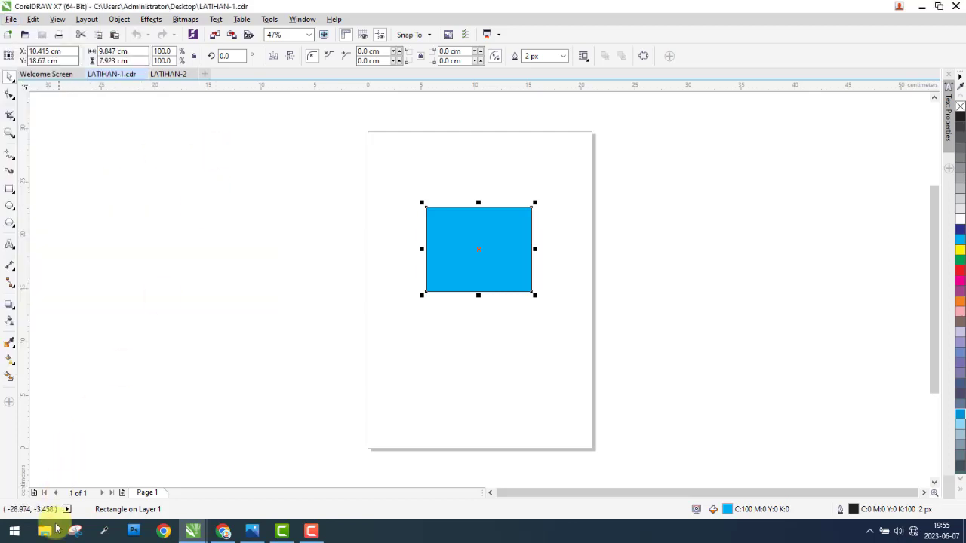
Step: Switch to File Explorer and open the folder starting with "4. Fungsi Sub-Menu Bar - File" in Tutorial on drive E:
key(super+e)
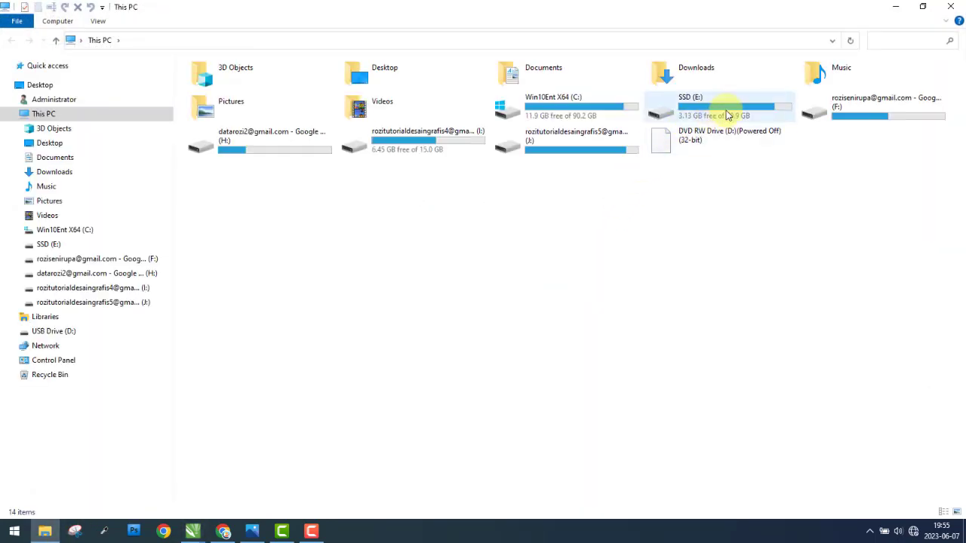
double_click(729, 115)
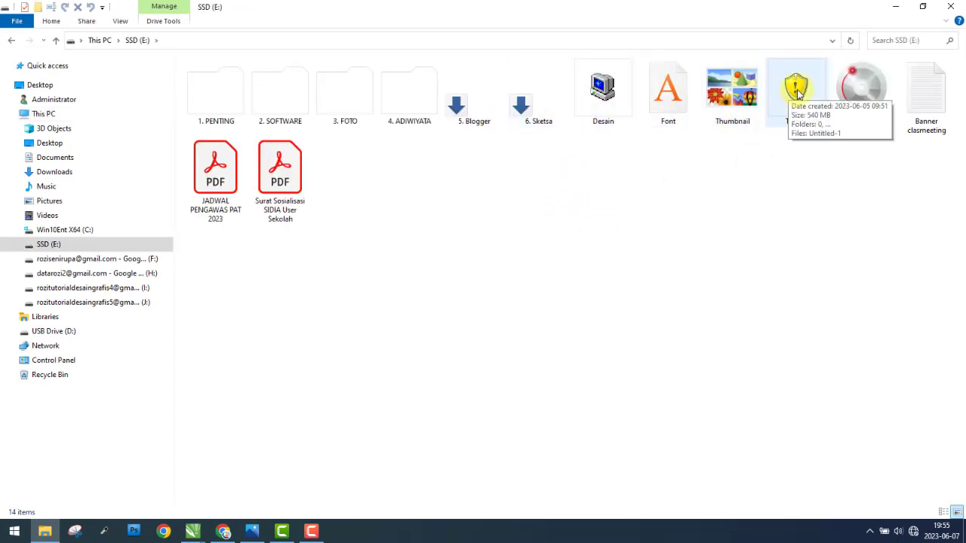
double_click(792, 89)
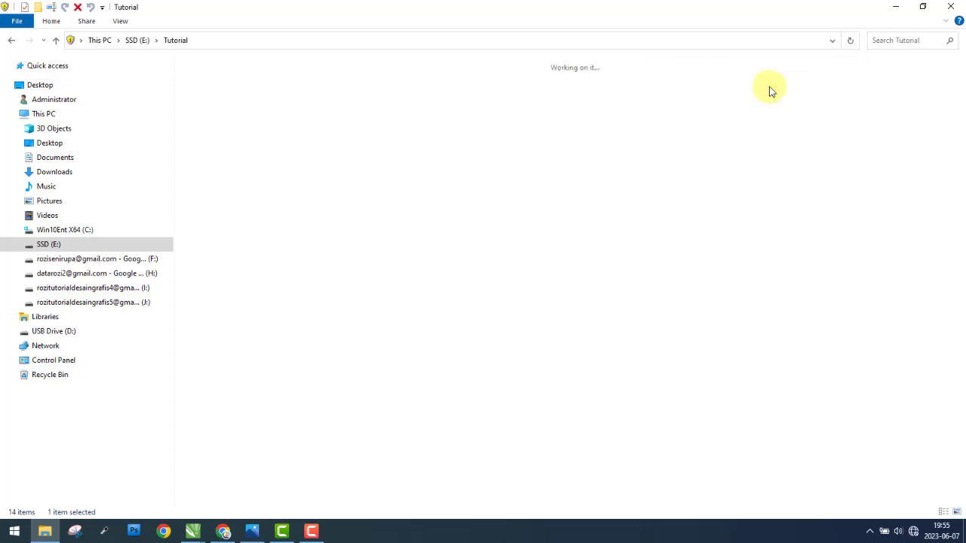
click(302, 114)
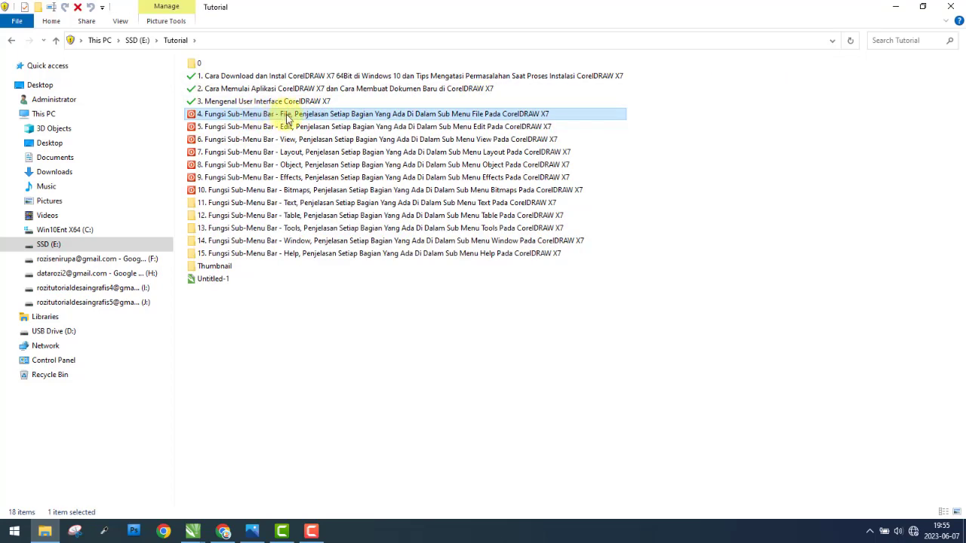
double_click(309, 116)
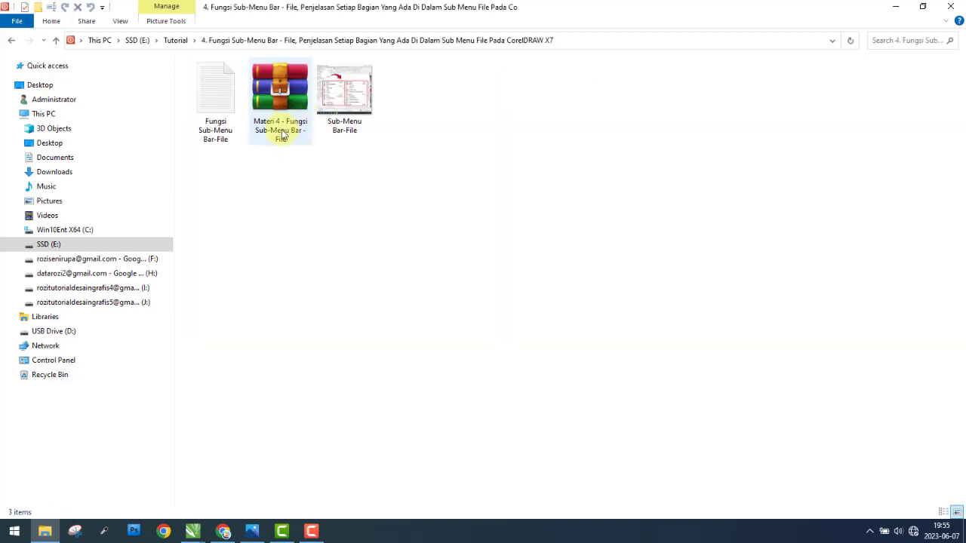
Step: View the Sub-Menu Bar-File image of the File menu commands enlarged, and close it again
drag(280, 214, 279, 106)
click(222, 105)
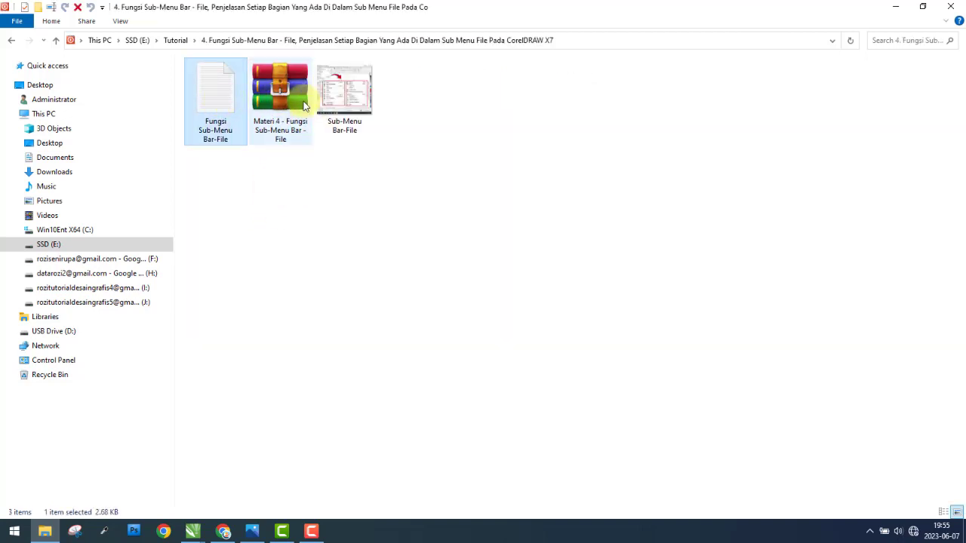
click(344, 100)
double_click(347, 96)
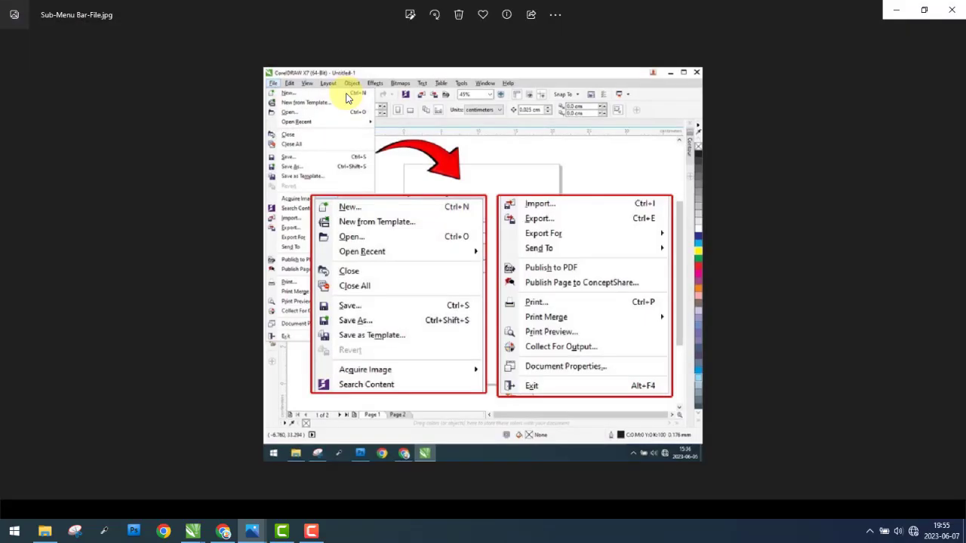
scroll(558, 277, up, 1)
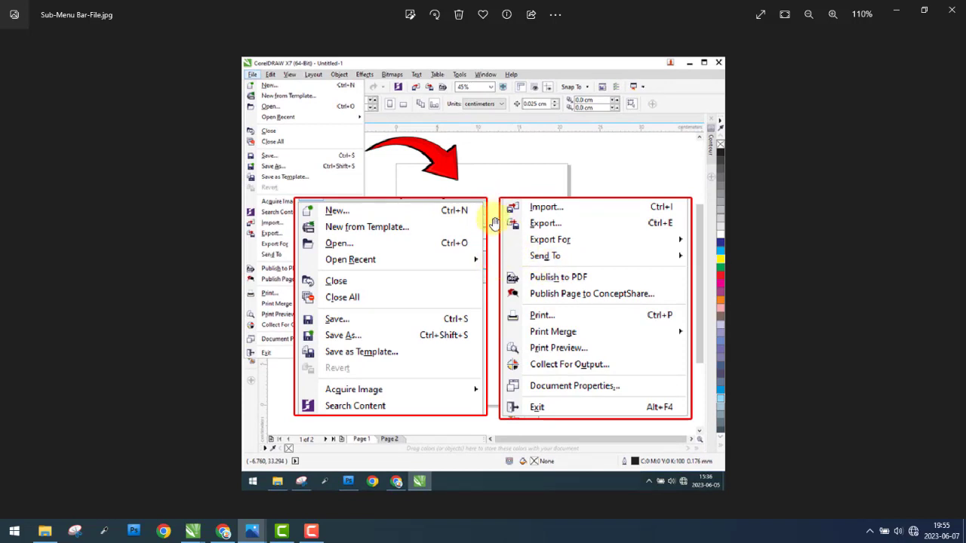
scroll(489, 204, up, 1)
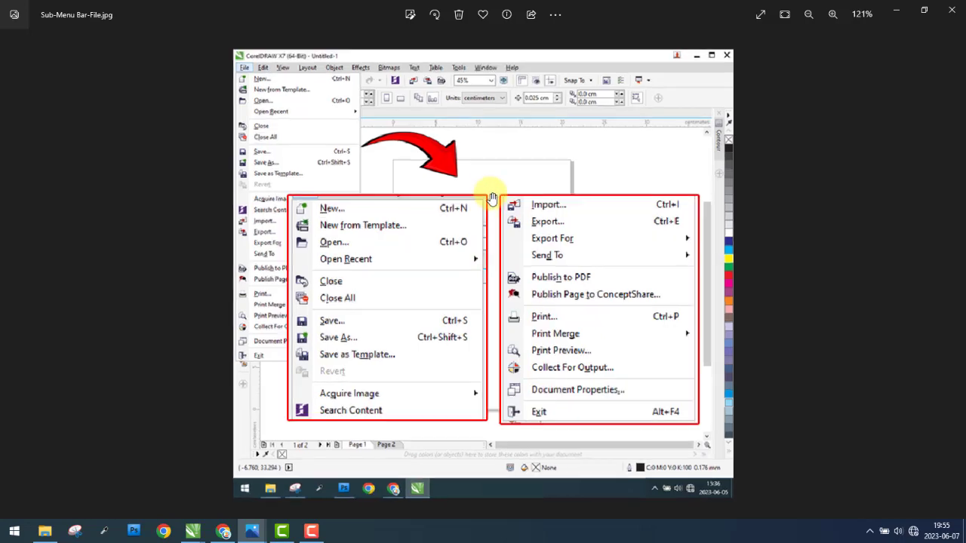
scroll(495, 213, down, 2)
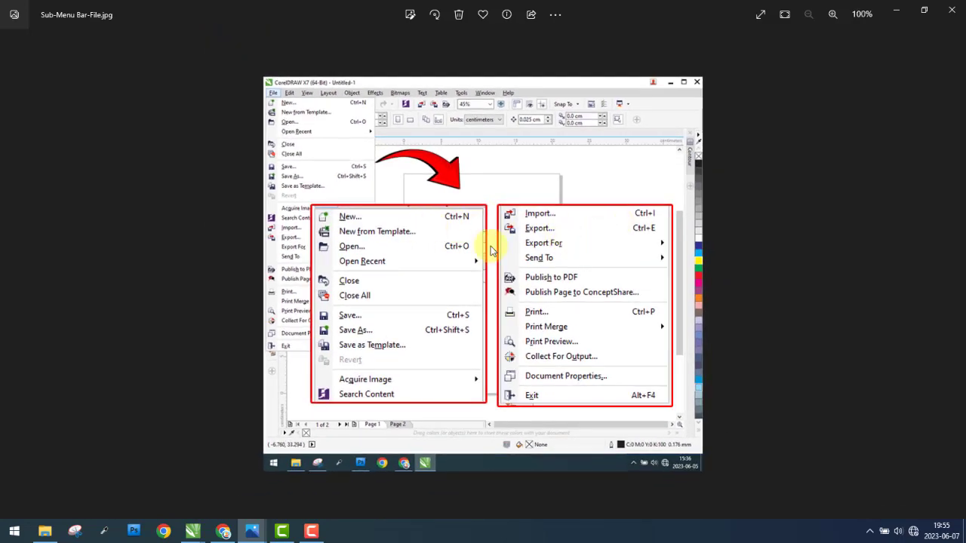
click(958, 12)
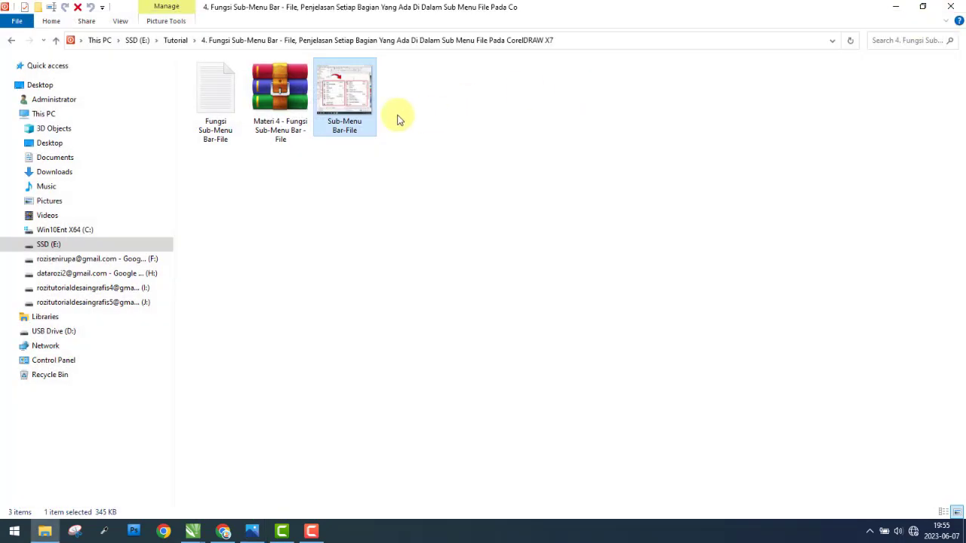
Step: Open the Fungsi Sub-Menu Bar-File text file in a maximized Notepad window
double_click(218, 99)
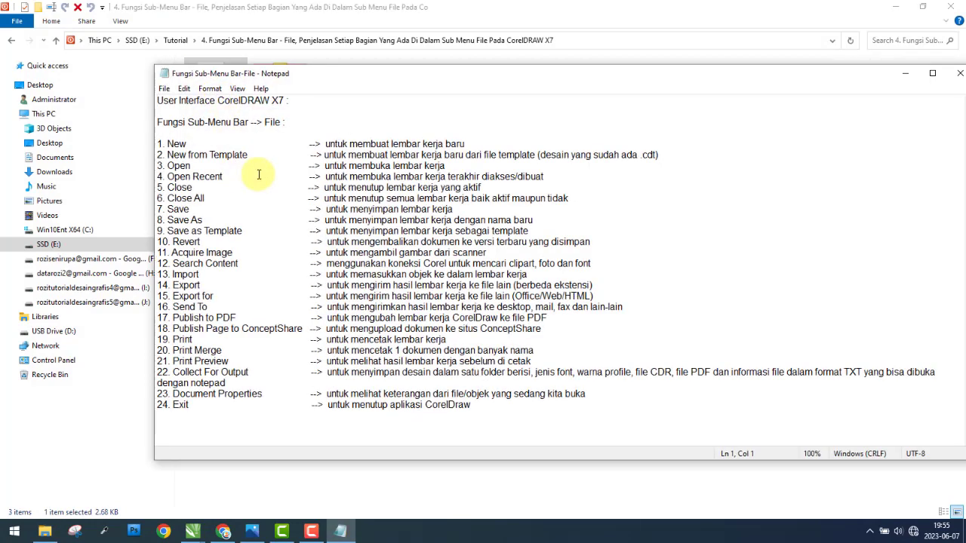
click(933, 73)
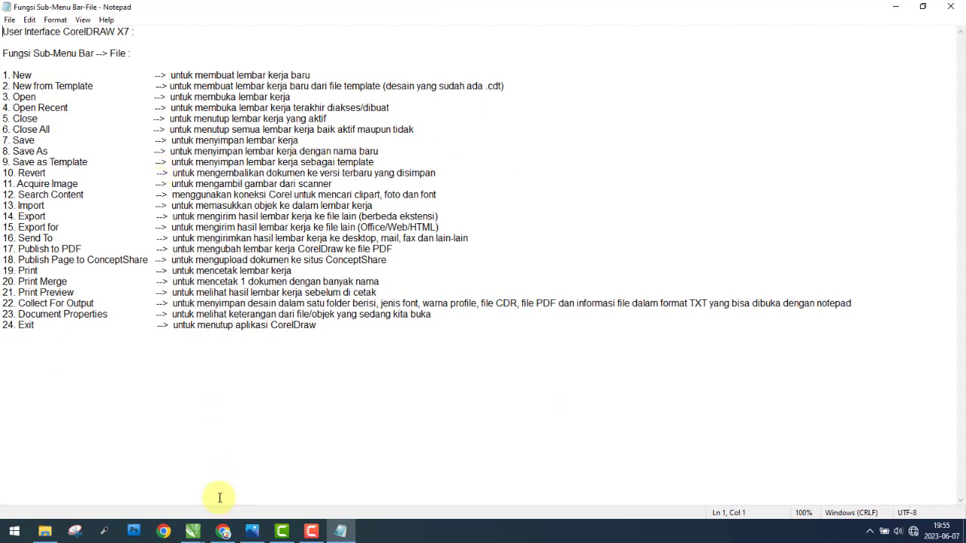
Step: Switch to CorelDRAW and examine which sources and commands Acquire Image offers
click(192, 532)
click(139, 489)
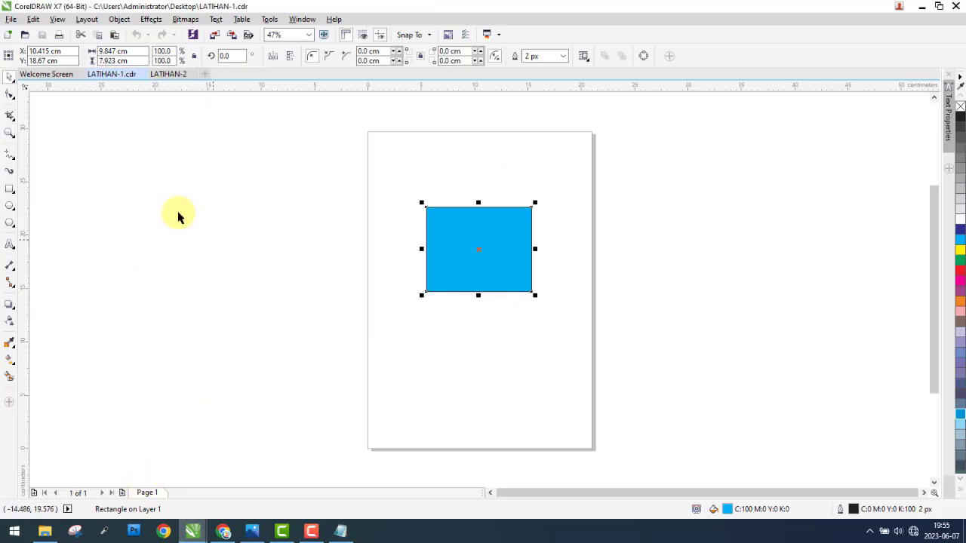
click(12, 19)
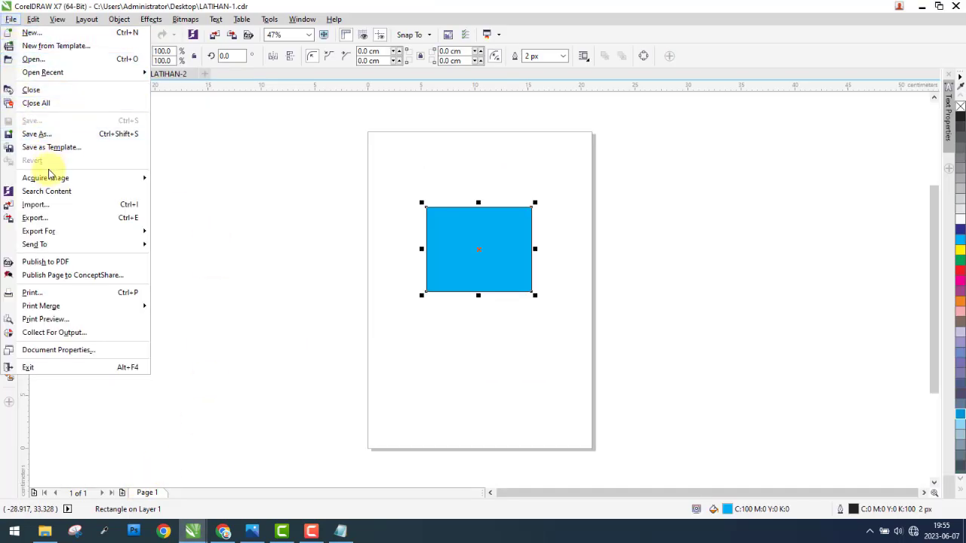
mouse_move(44, 183)
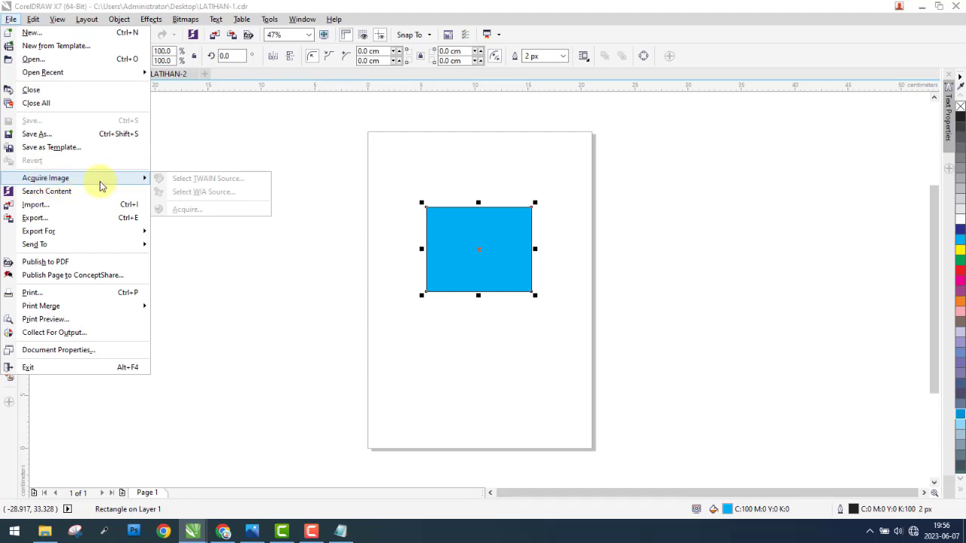
Step: Switch to Notepad and highlight the description of item 11, Acquire Image, "untuk mengambil gambar dari scanner"
click(340, 532)
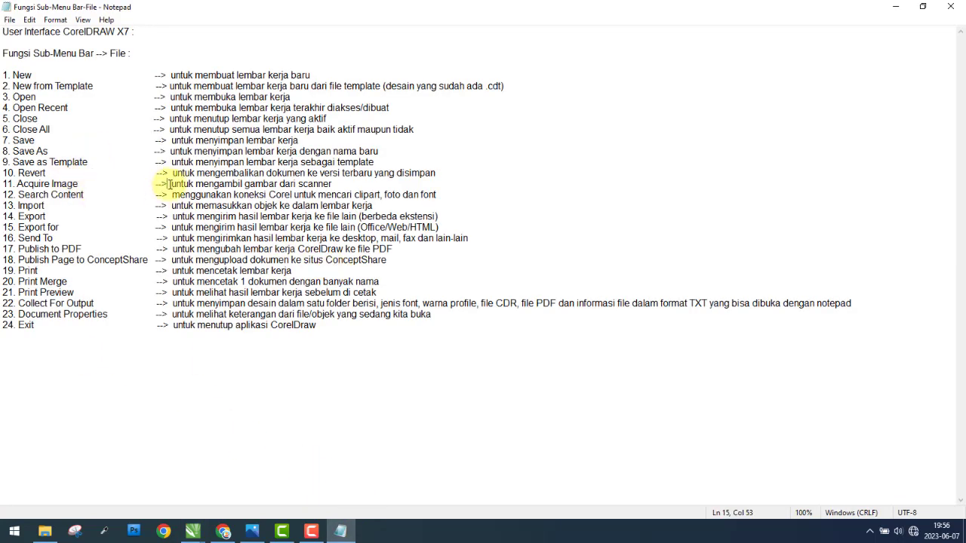
drag(169, 184, 369, 185)
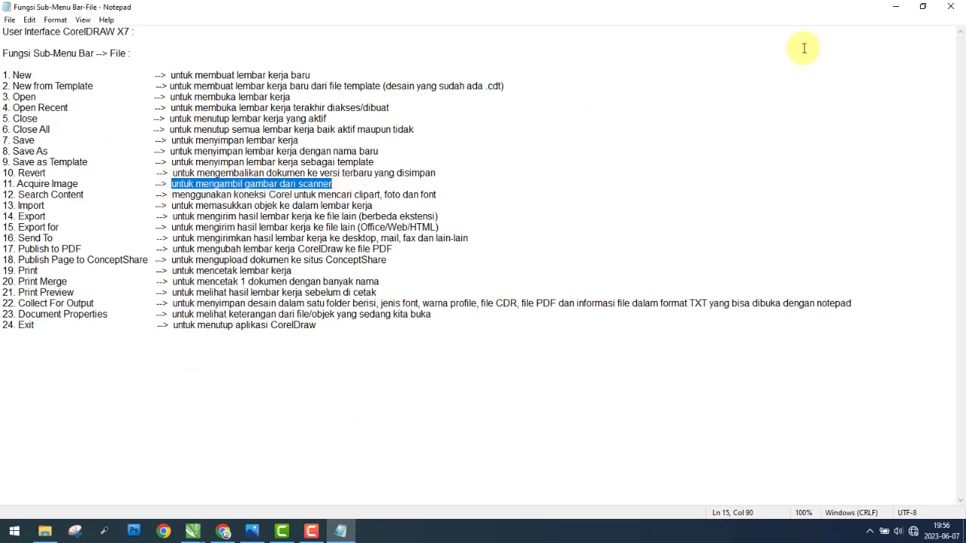
Step: Minimize Notepad and show the Acquire Image options in CorelDRAW again
click(895, 7)
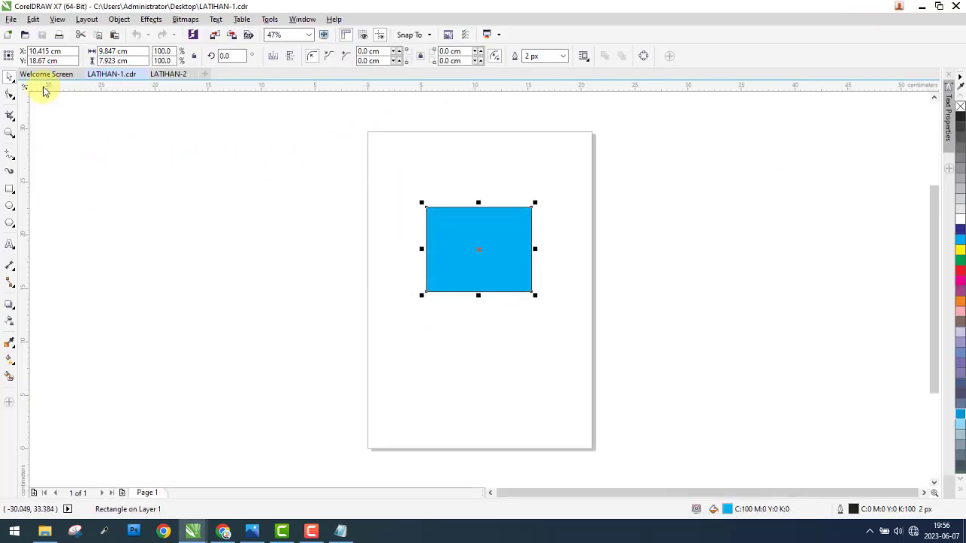
click(10, 21)
mouse_move(51, 181)
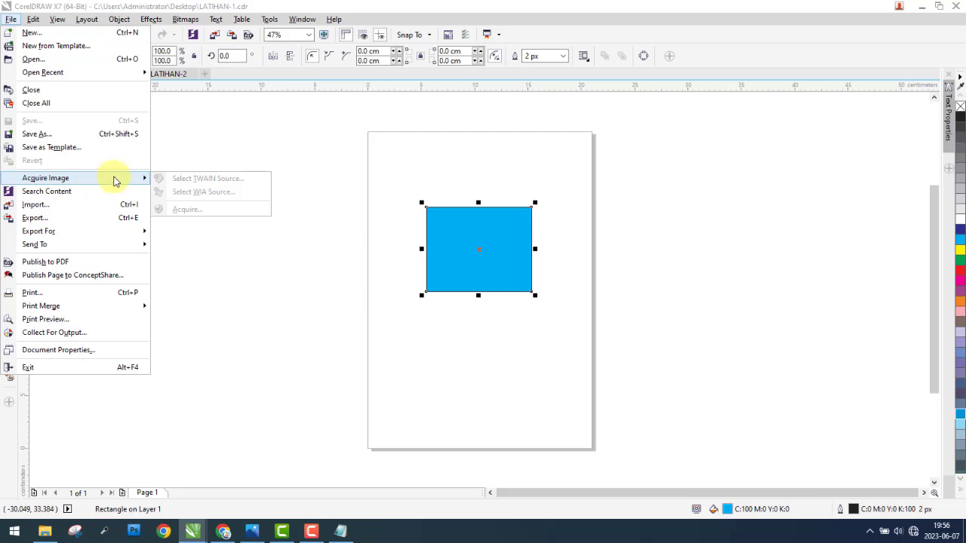
Step: Close the File command list and deselect the blue rectangle
click(199, 146)
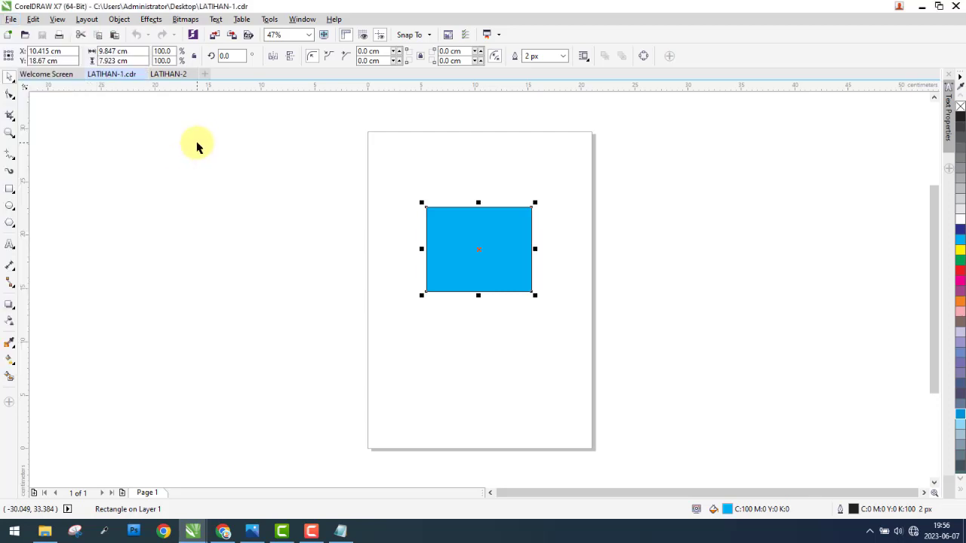
drag(202, 128, 660, 370)
click(757, 352)
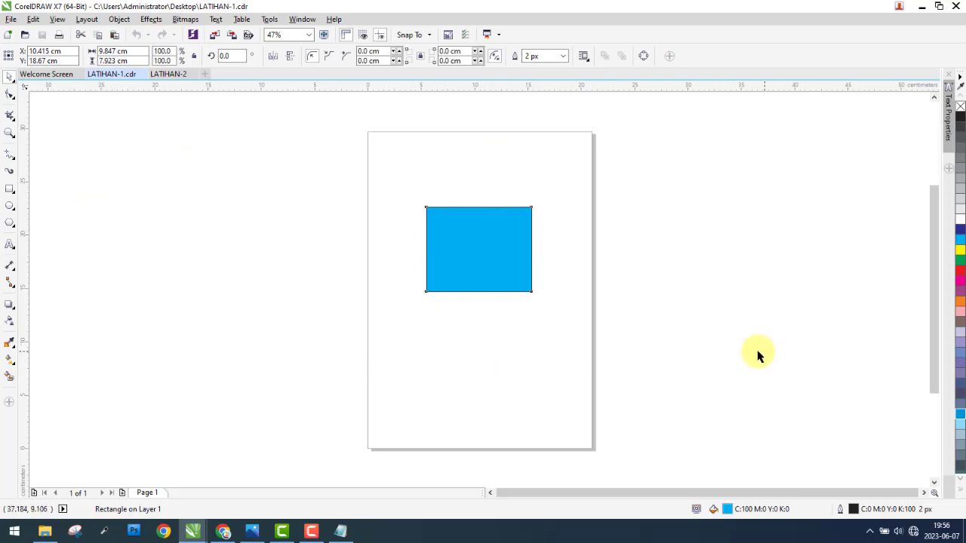
drag(765, 349, 156, 161)
click(174, 241)
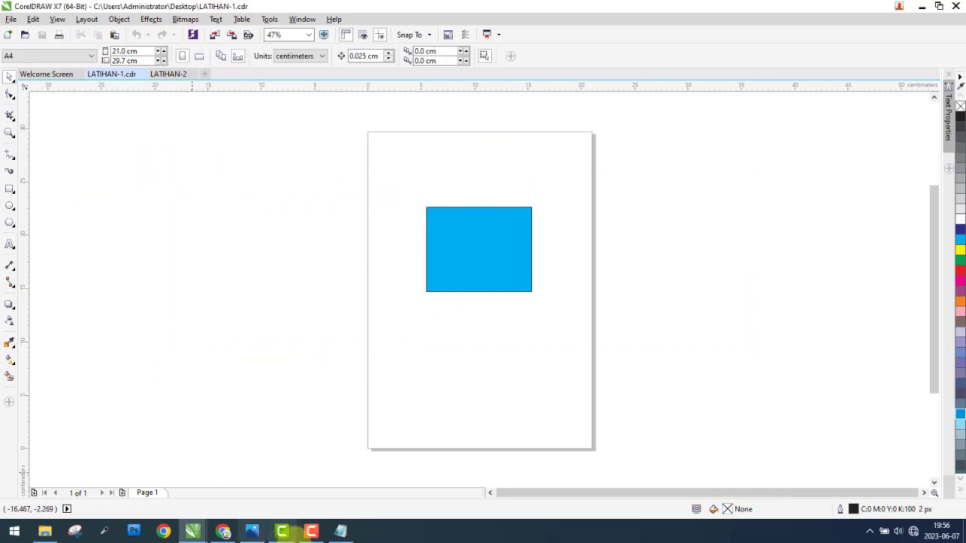
click(311, 531)
click(908, 478)
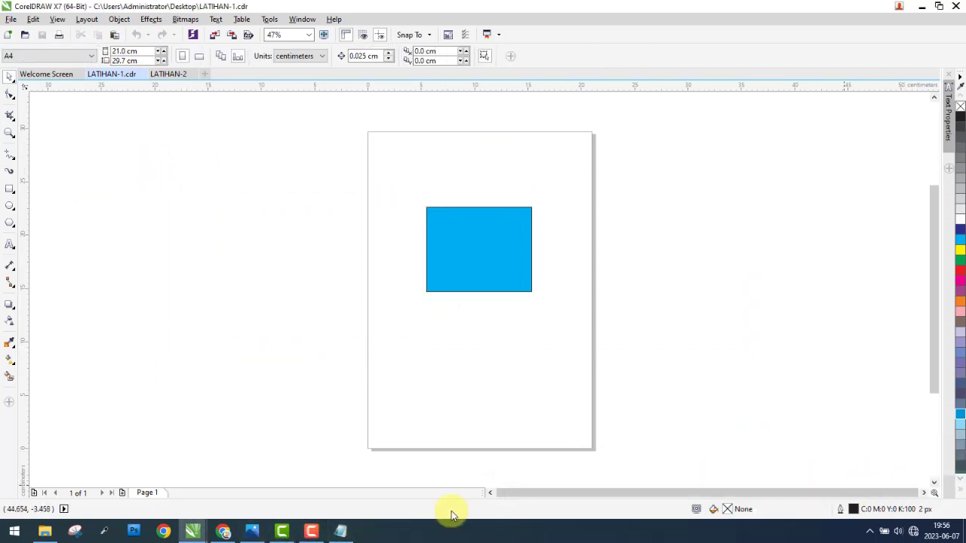
click(318, 535)
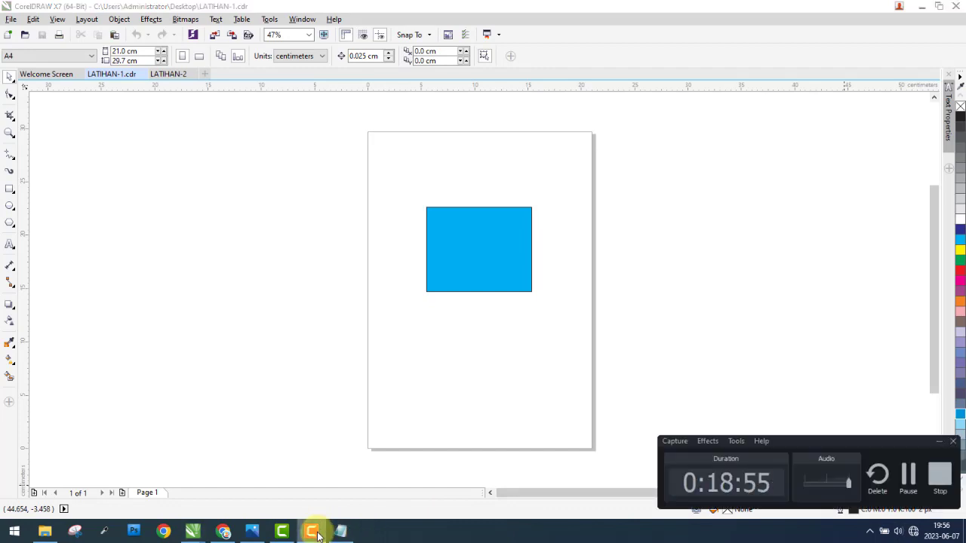
click(318, 535)
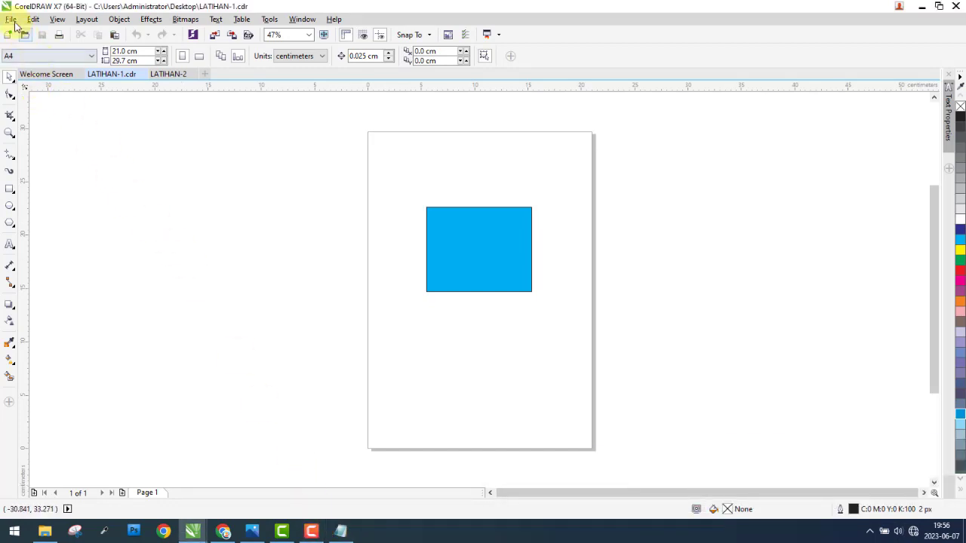
Step: Switch to Notepad and highlight the description of item 12, Search Content, "menggunakan koneksi Corel untuk mencari clipart, foto dan font"
click(10, 19)
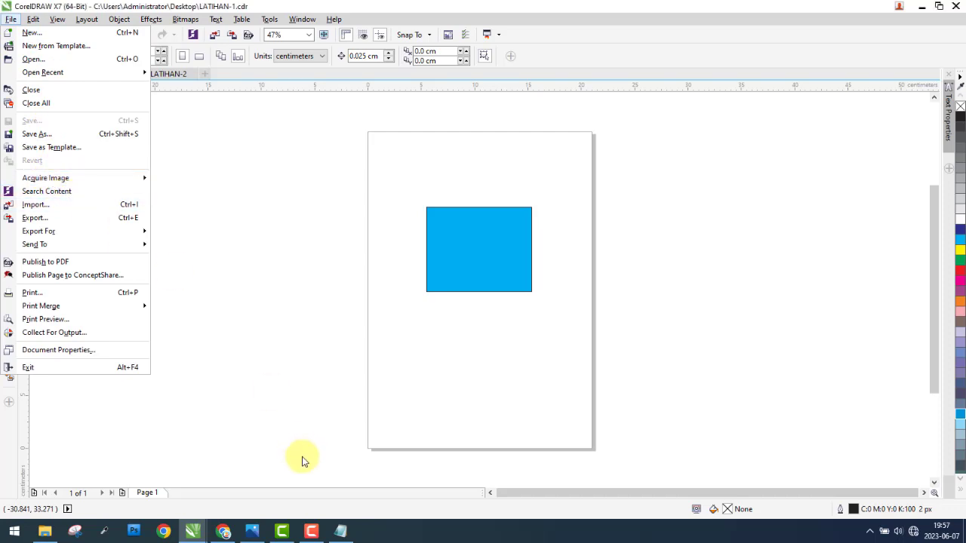
click(340, 530)
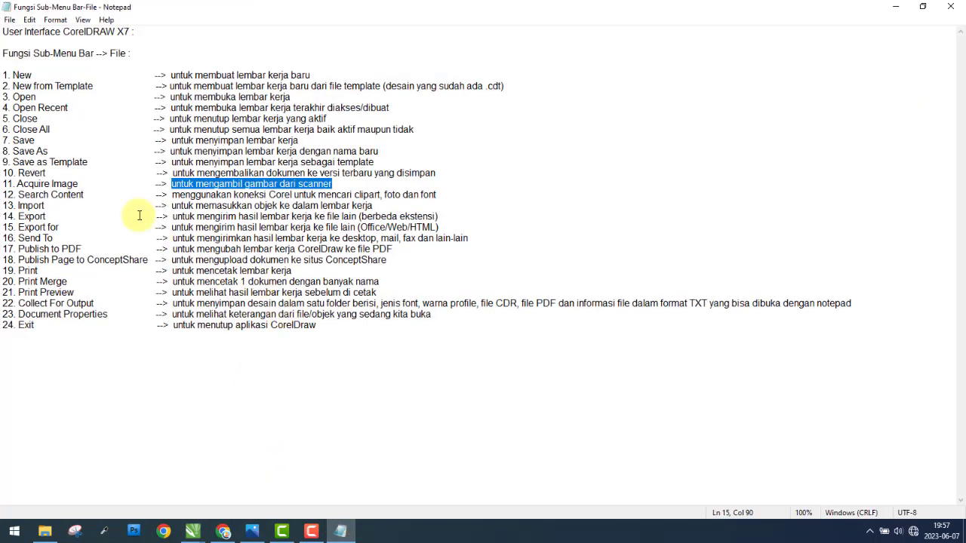
click(101, 194)
drag(193, 194, 336, 196)
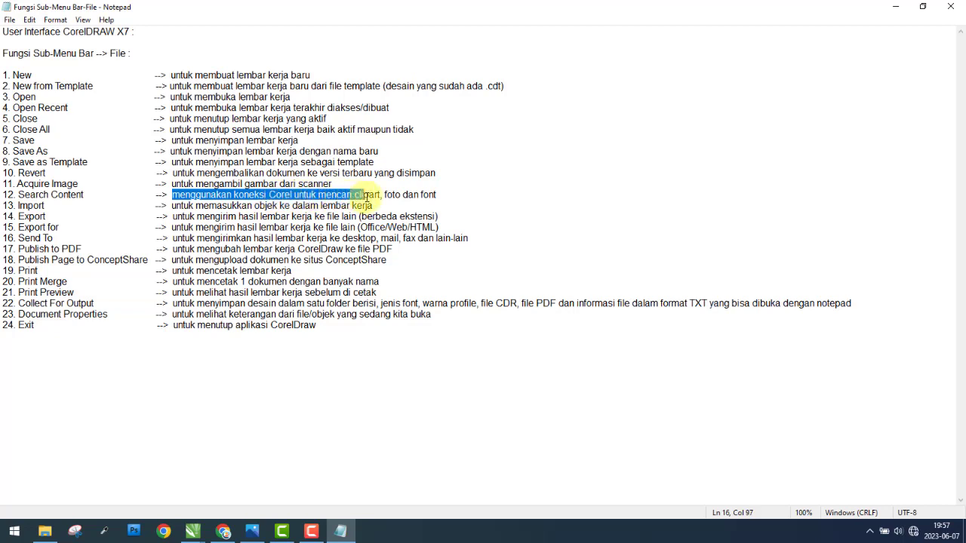
drag(393, 196, 428, 196)
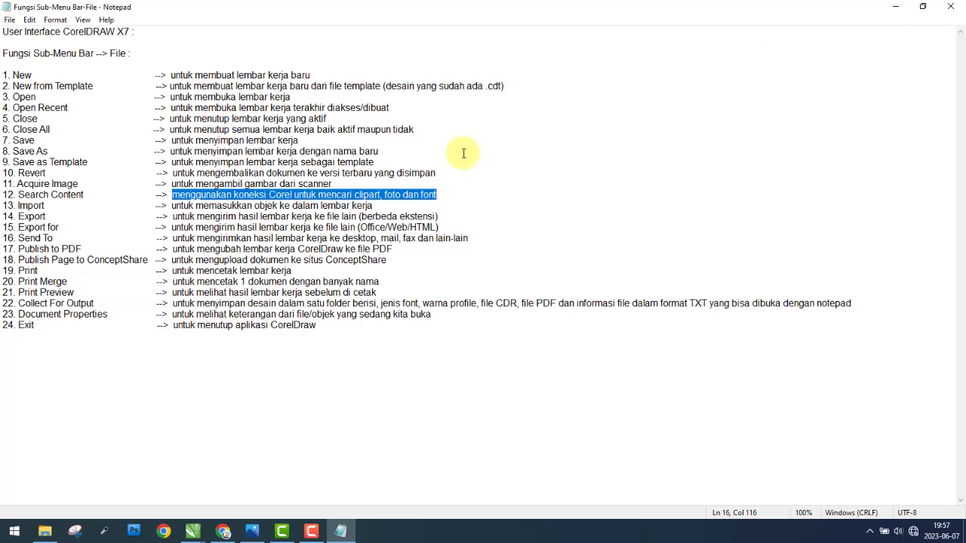
click(173, 197)
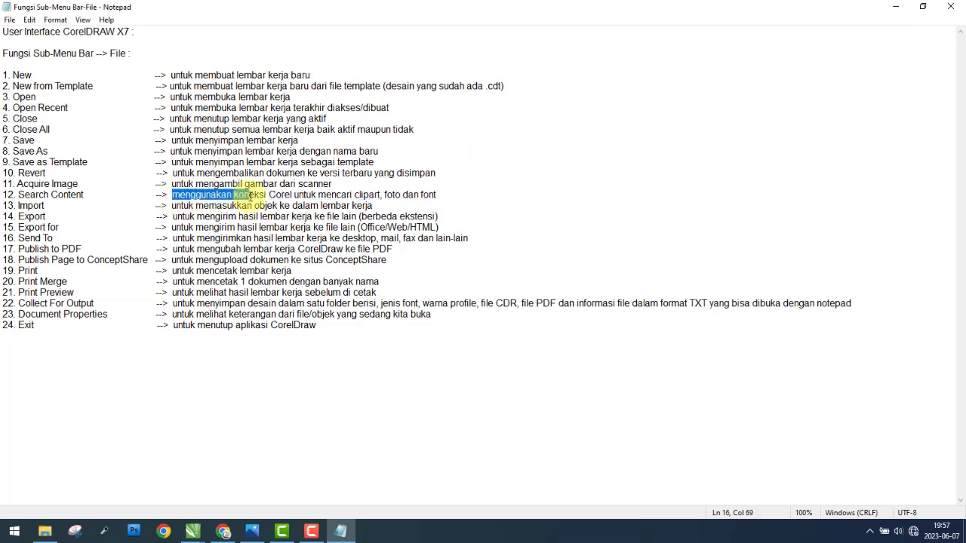
drag(251, 197, 434, 196)
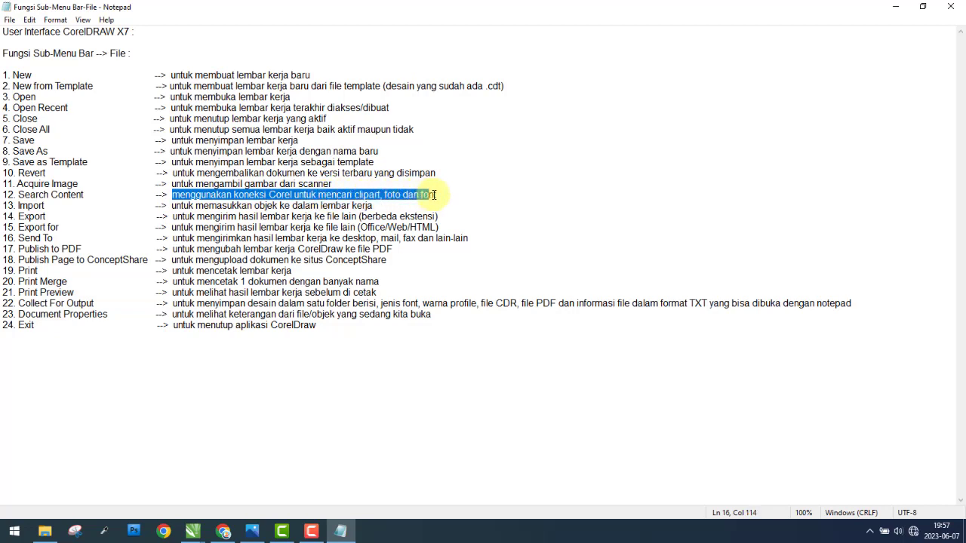
click(267, 196)
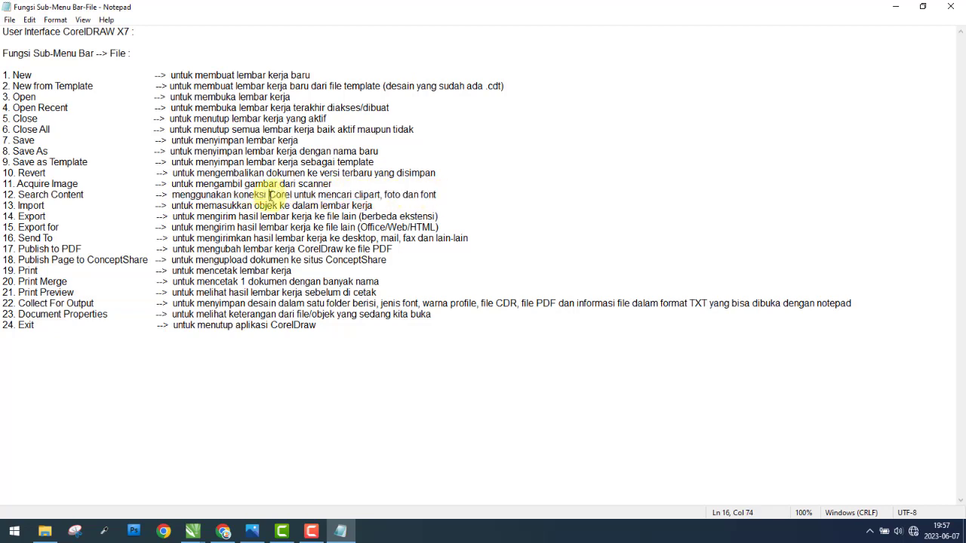
drag(173, 196, 440, 194)
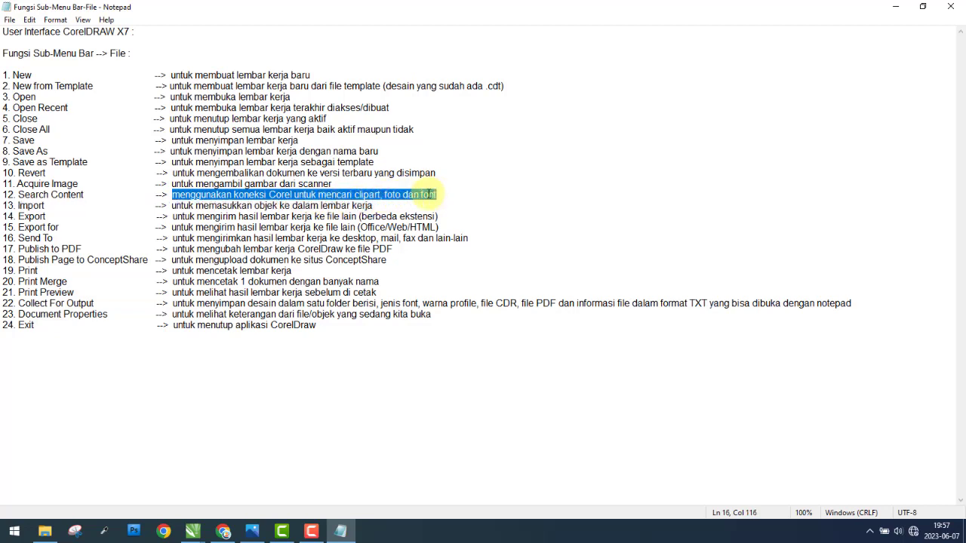
click(441, 195)
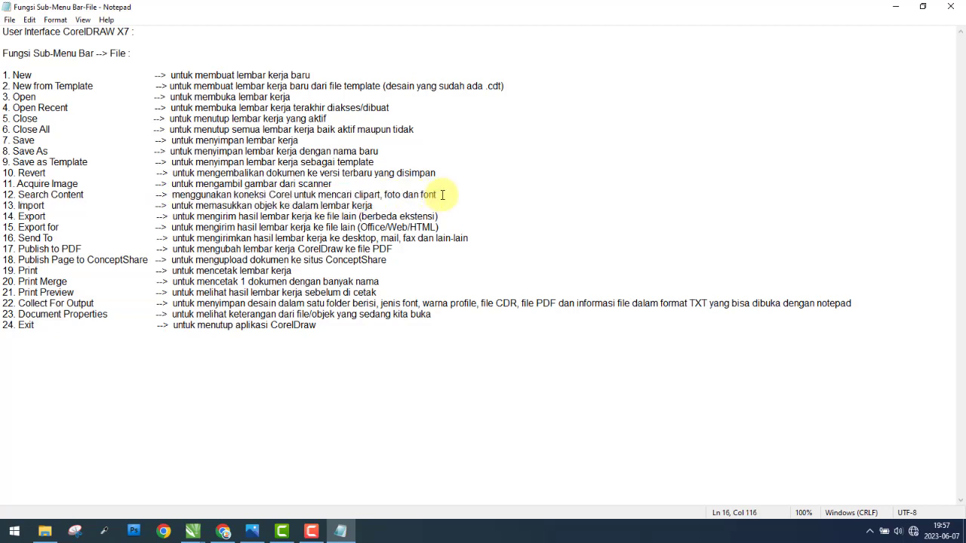
drag(442, 195, 172, 194)
Step: Switch to LATIHAN-1.cdr in CorelDRAW and import the BDI-1 JPG from the Desain\BDI-1 folder on SSD (E:), placed at its original size
mouse_move(192, 532)
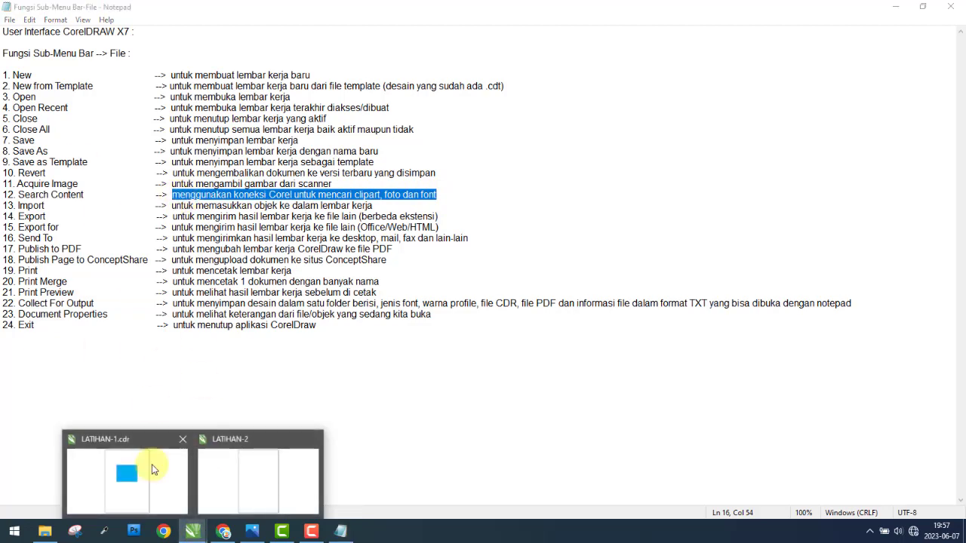
click(152, 466)
click(11, 19)
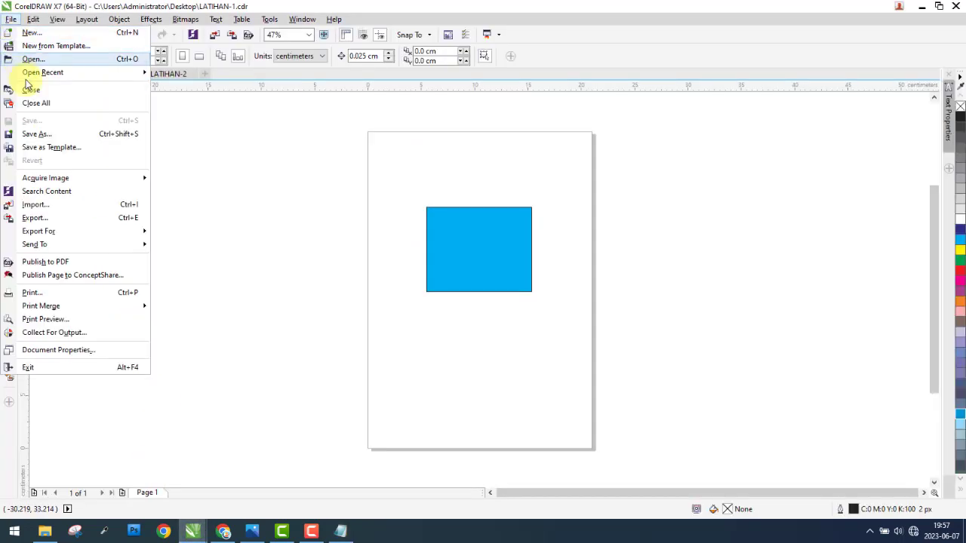
click(34, 204)
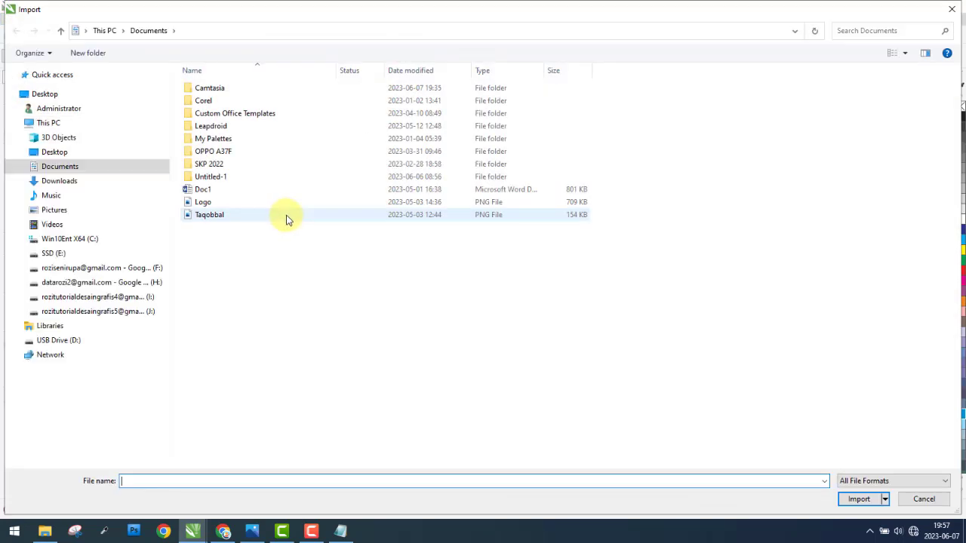
click(98, 254)
double_click(599, 98)
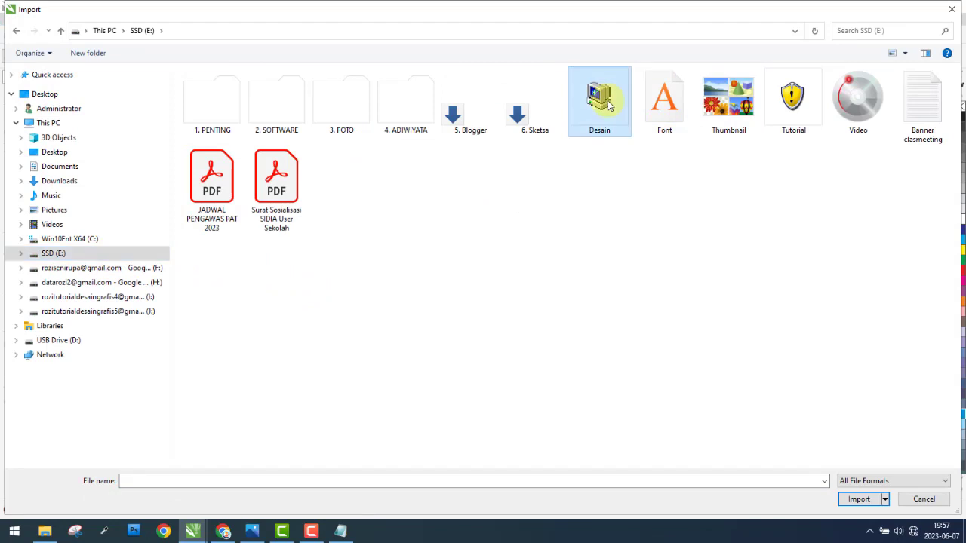
double_click(203, 200)
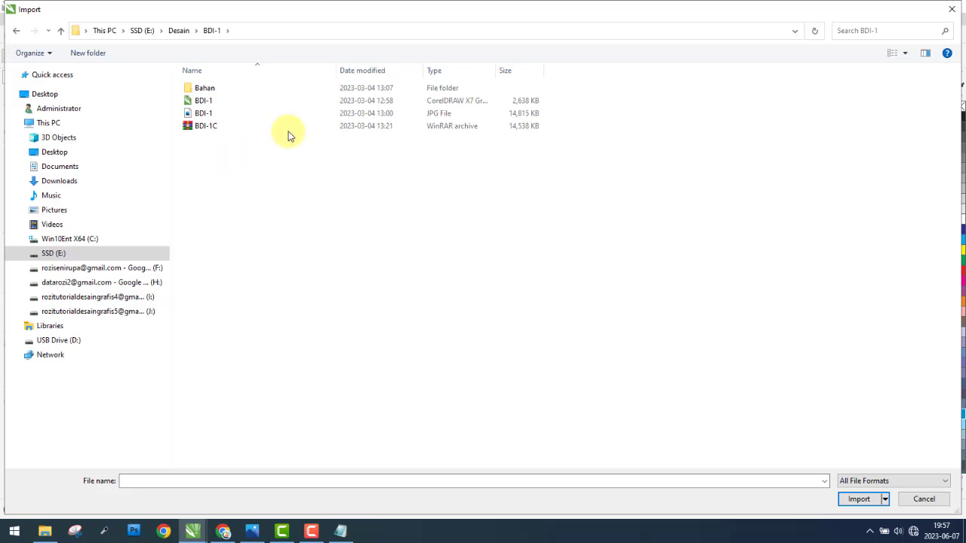
click(221, 119)
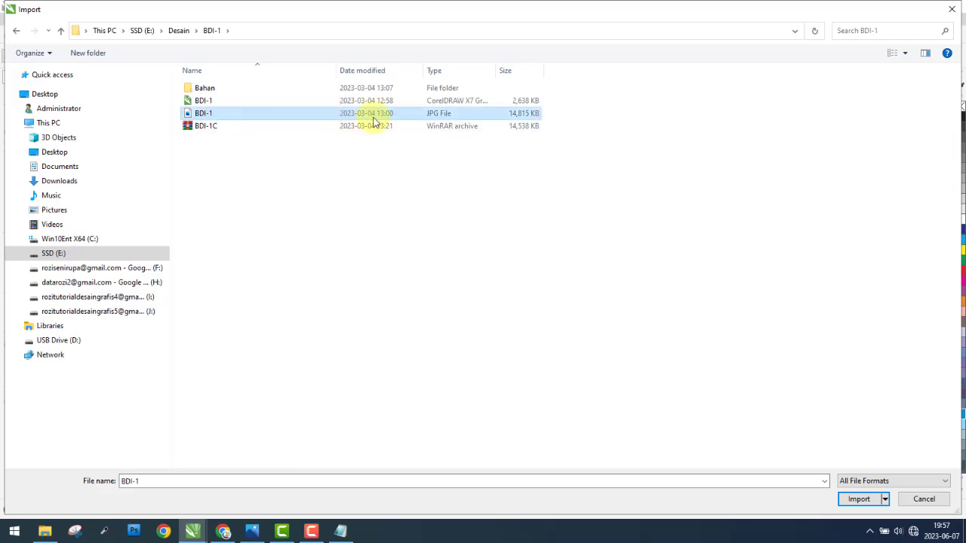
click(859, 499)
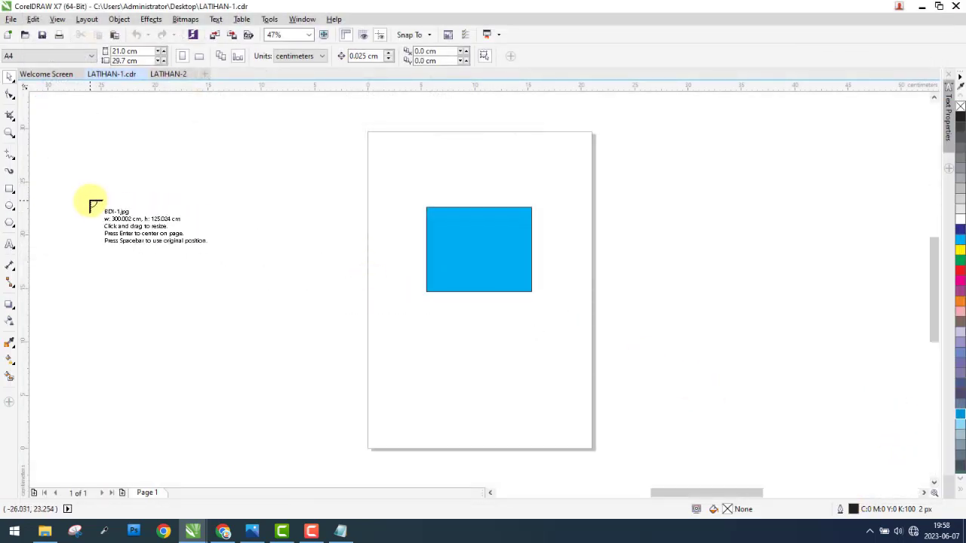
click(78, 145)
Step: Move the imported BDI-1 banner clear of the page on its right side, centred at about X 213 cm, Y -3 cm, and deselect it
scroll(145, 189, down, 6)
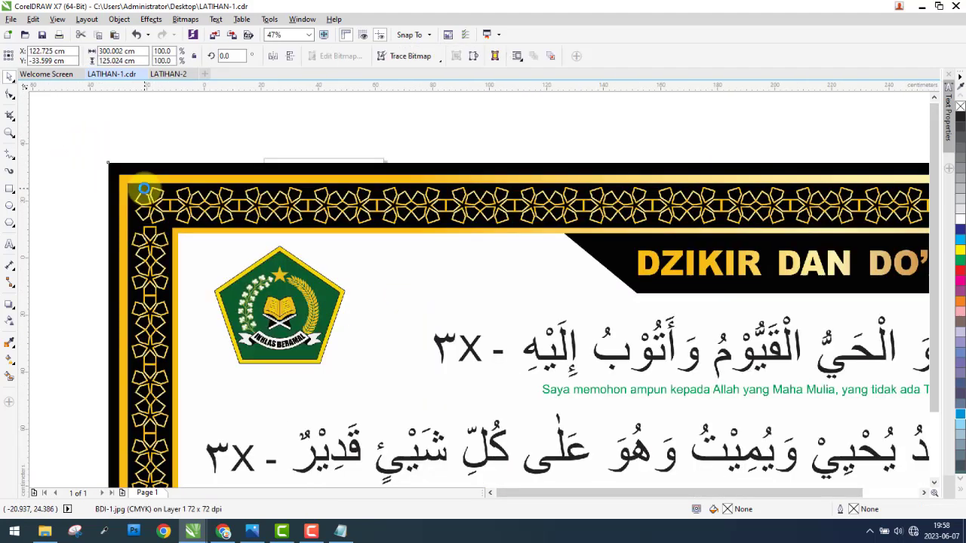
drag(160, 195, 284, 194)
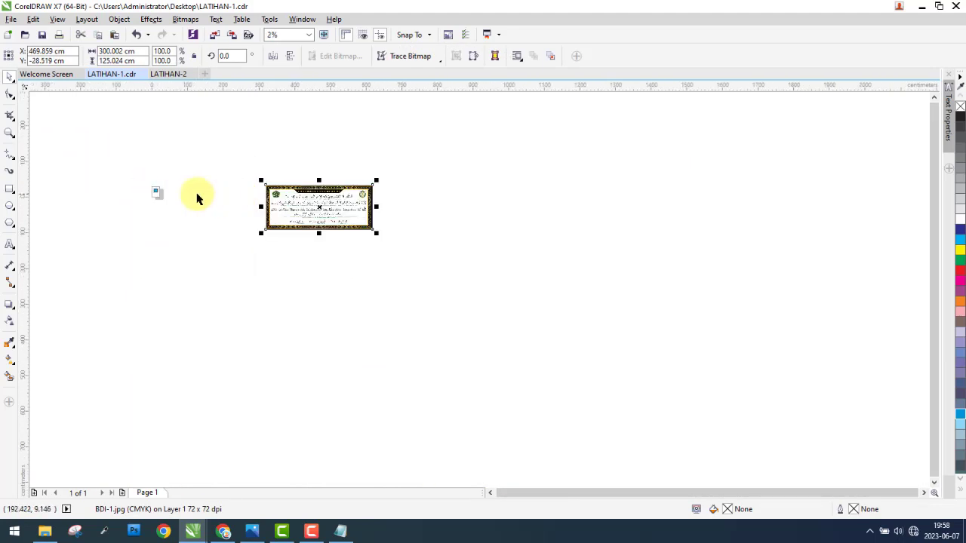
scroll(184, 192, up, 1)
drag(405, 200, 247, 182)
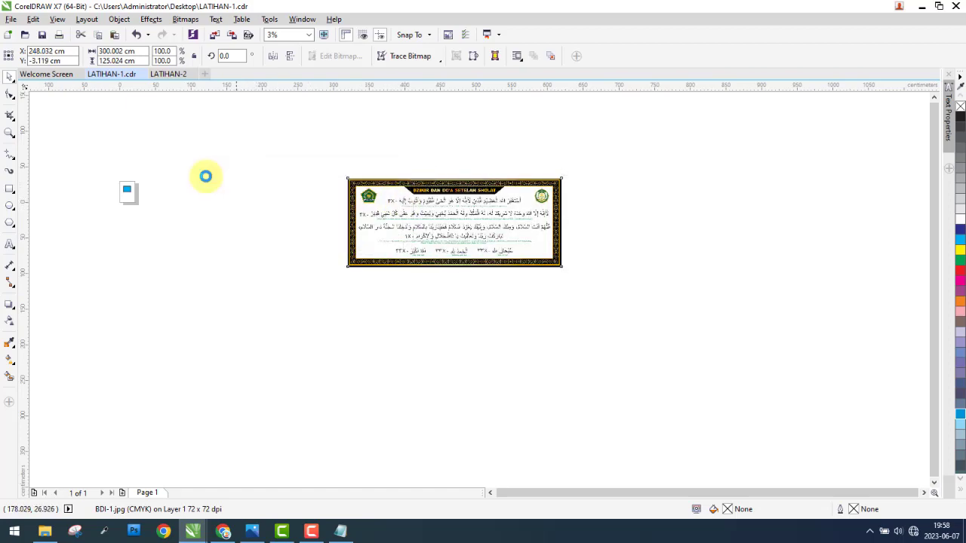
scroll(108, 170, up, 3)
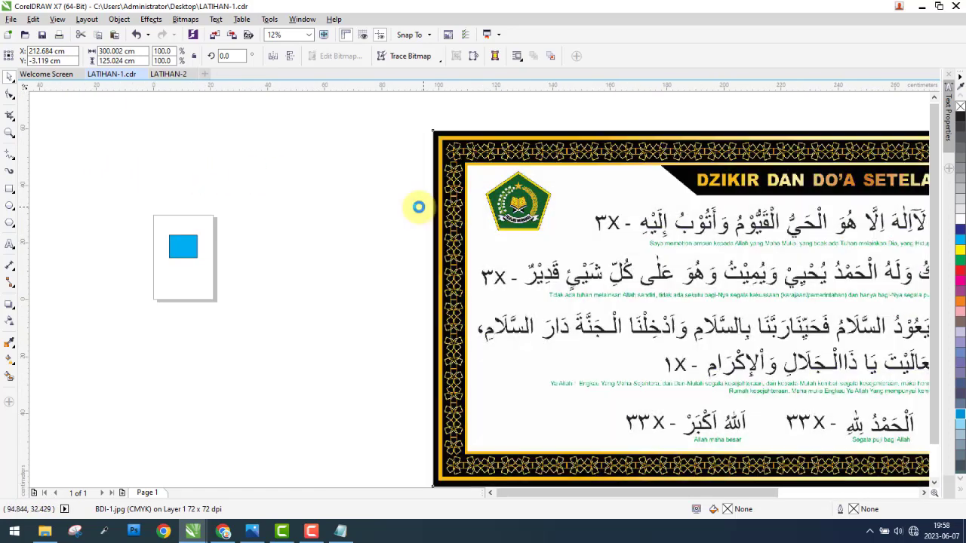
click(144, 211)
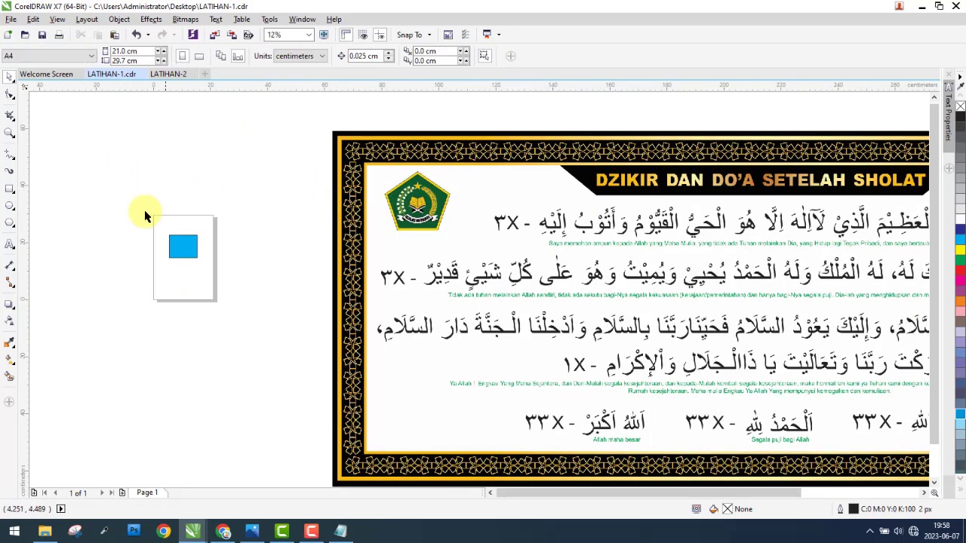
Step: Import the BDI-1 JPG again, sized to about 32.8 × 13.7 cm above and left of the page, and deselect it
click(11, 19)
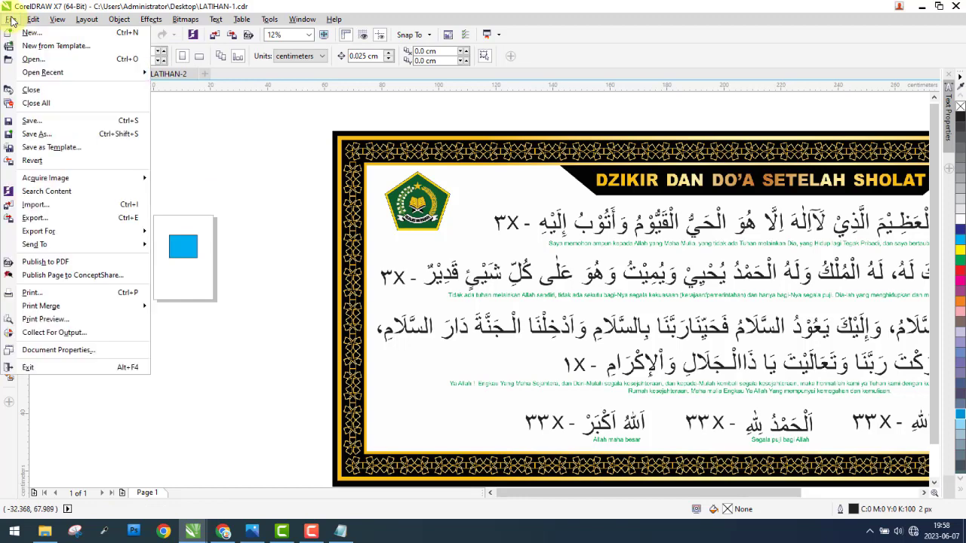
click(35, 205)
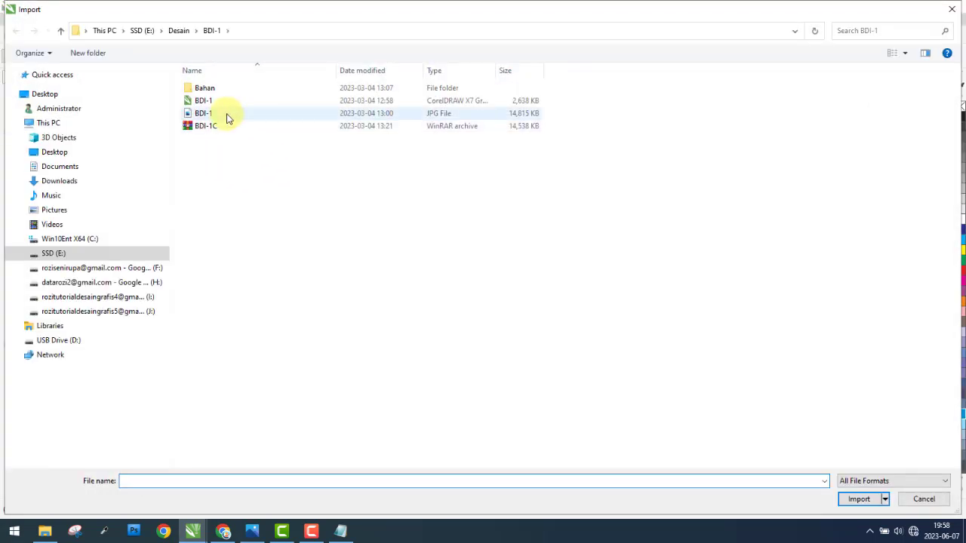
click(227, 115)
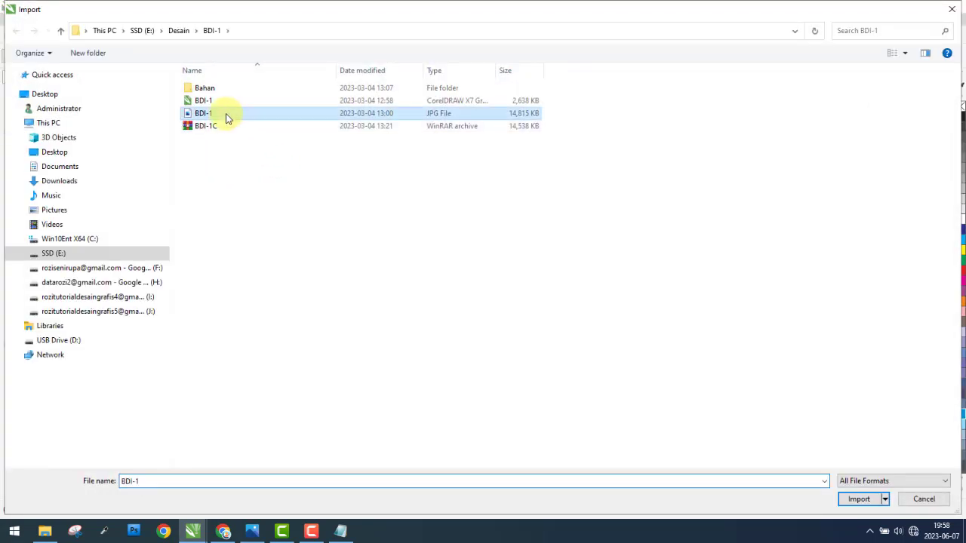
click(861, 500)
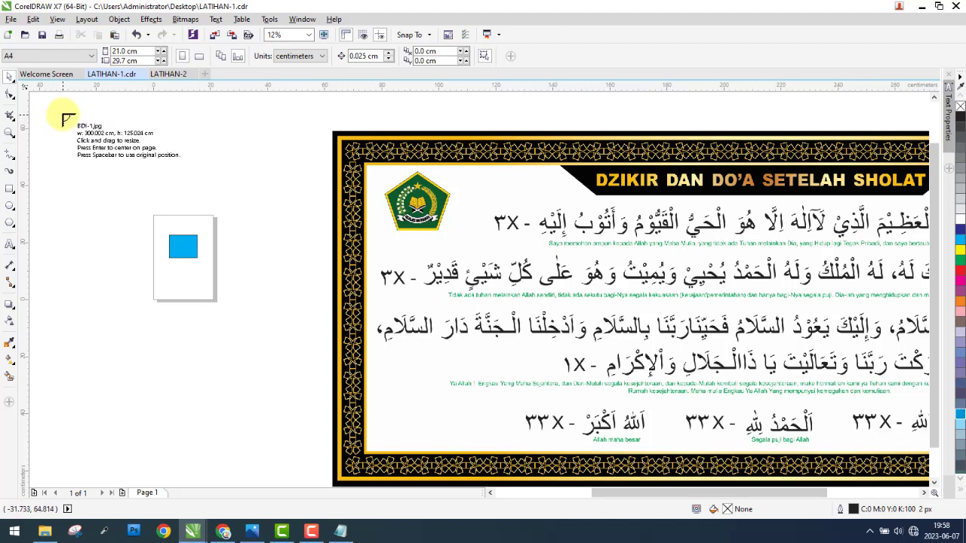
drag(56, 113, 147, 155)
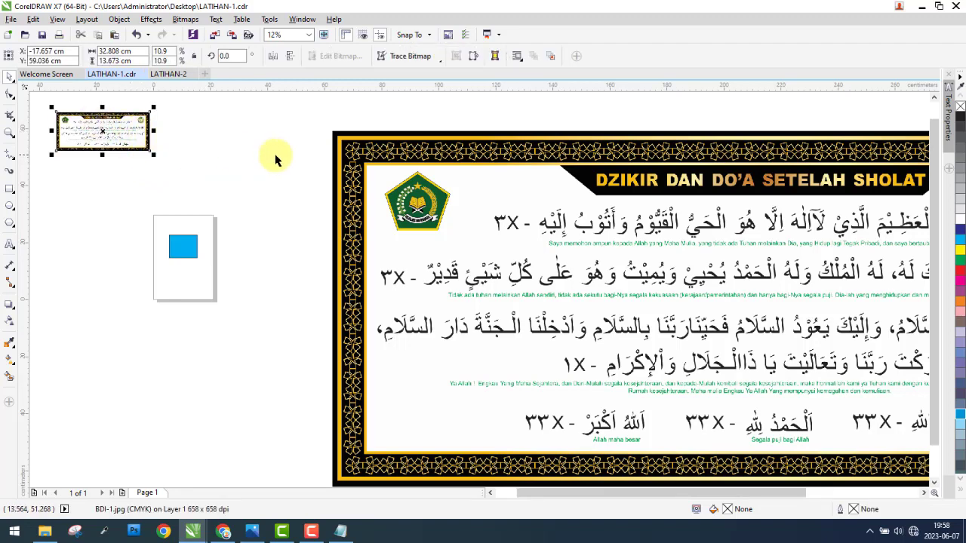
scroll(280, 195, down, 3)
scroll(303, 198, up, 1)
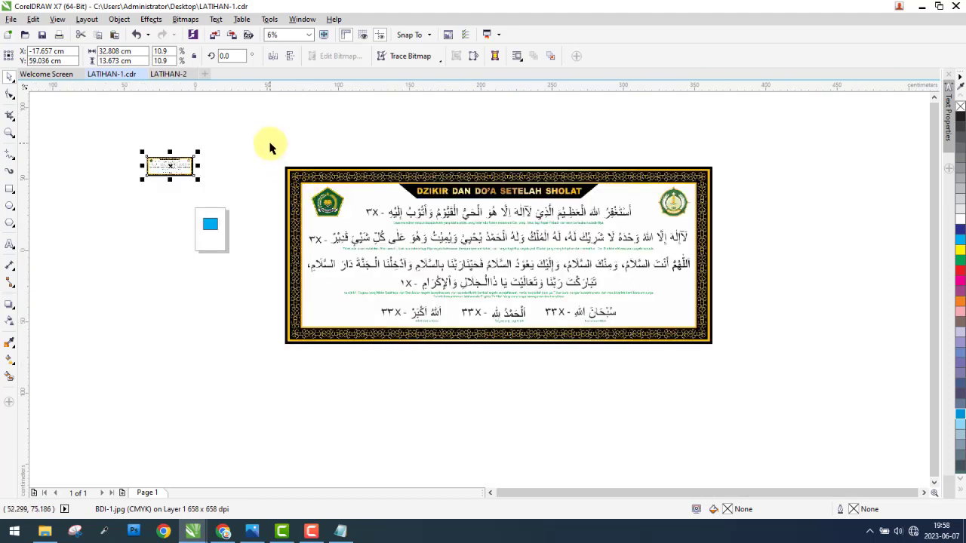
drag(270, 143, 157, 169)
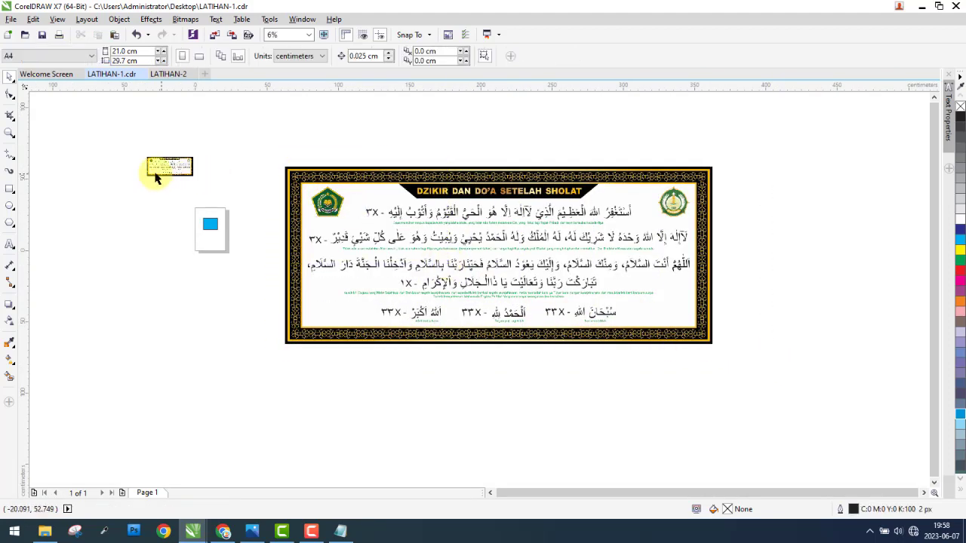
scroll(155, 168, up, 2)
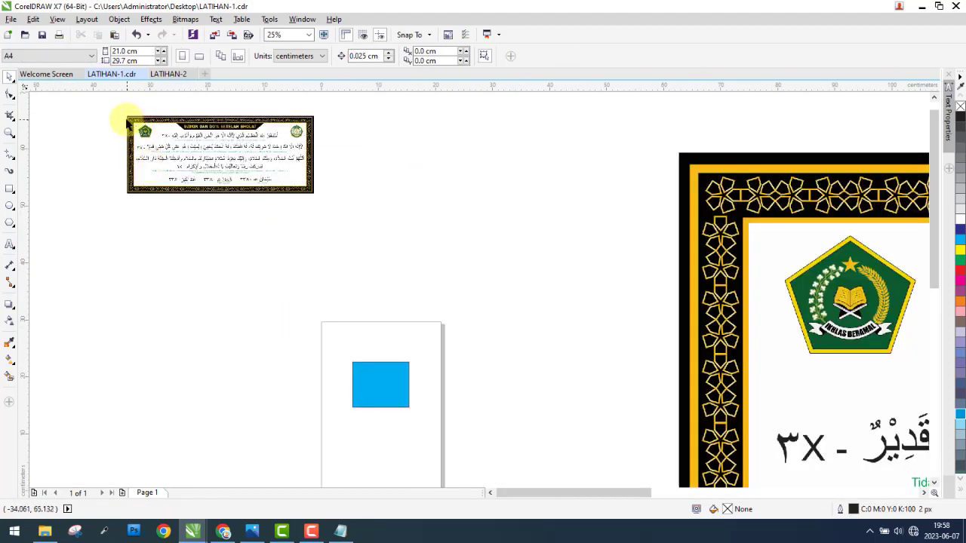
drag(116, 113, 325, 200)
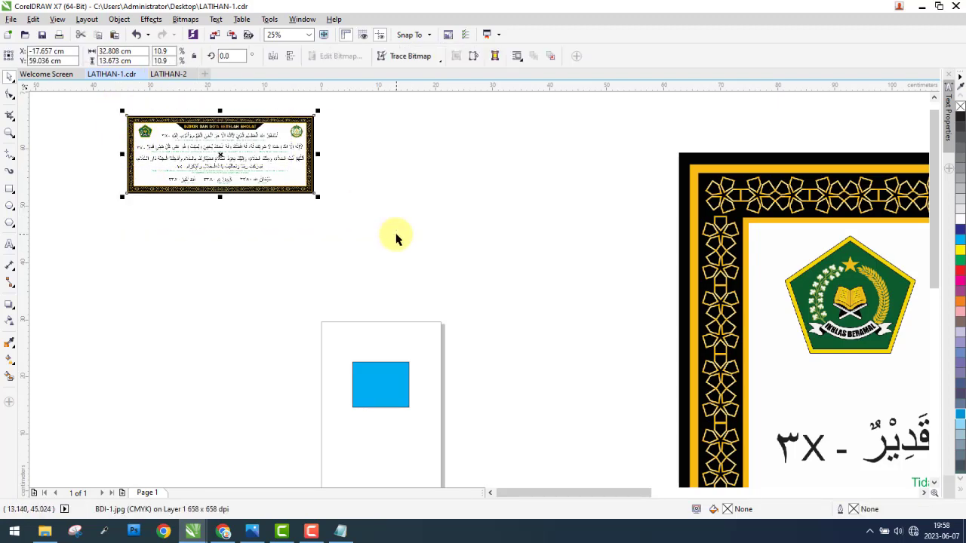
scroll(425, 219, down, 1)
click(248, 302)
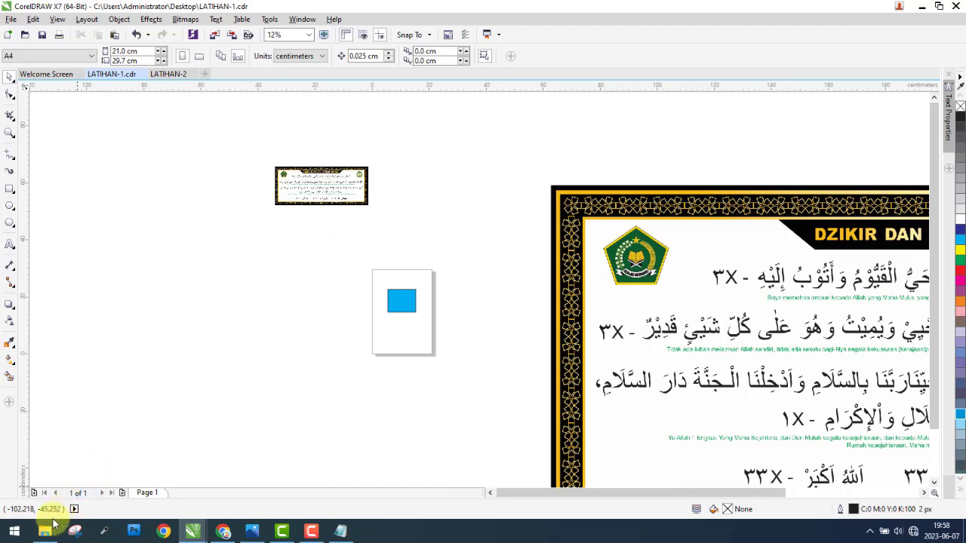
Step: Switch to File Explorer, open the Desain\BDI-1 folder on SSD (E:), and select the BDI-1 JPG file
click(47, 529)
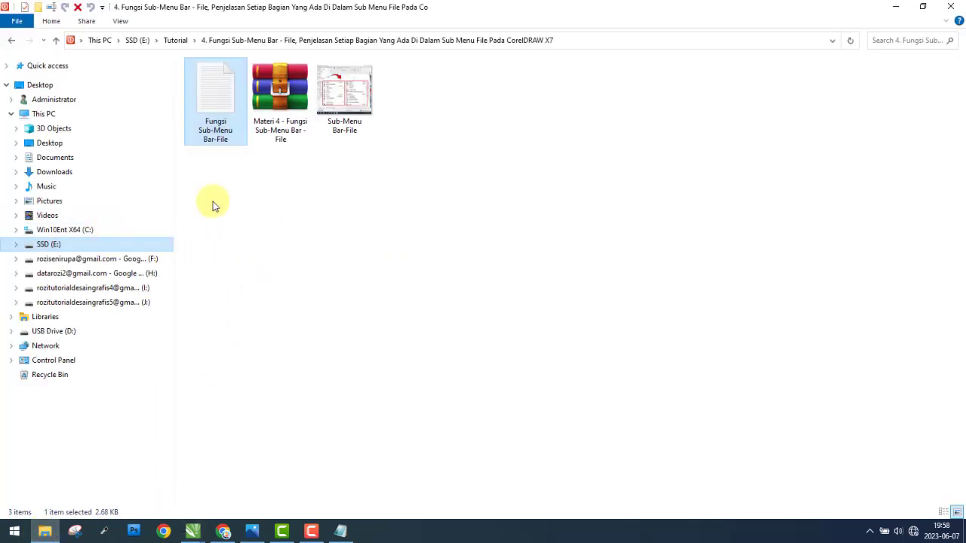
click(344, 100)
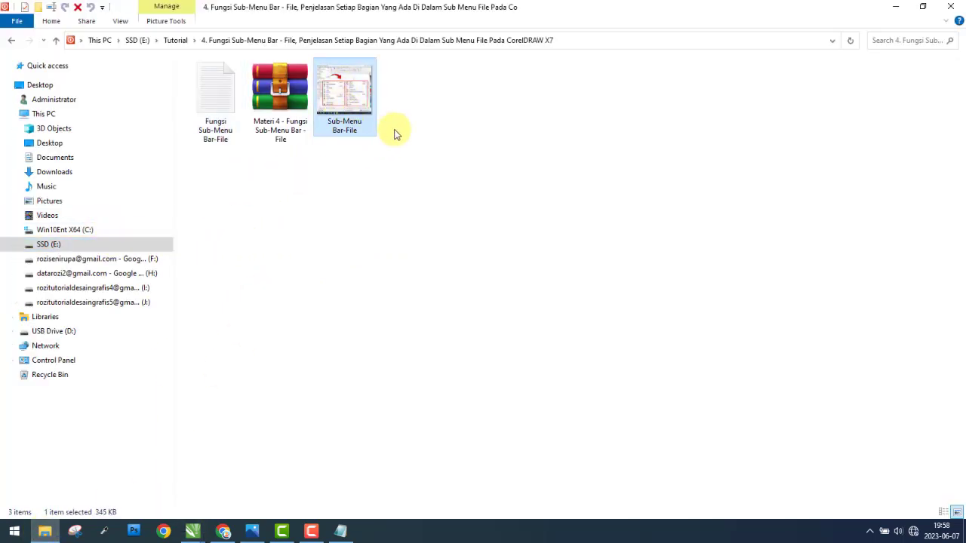
click(121, 251)
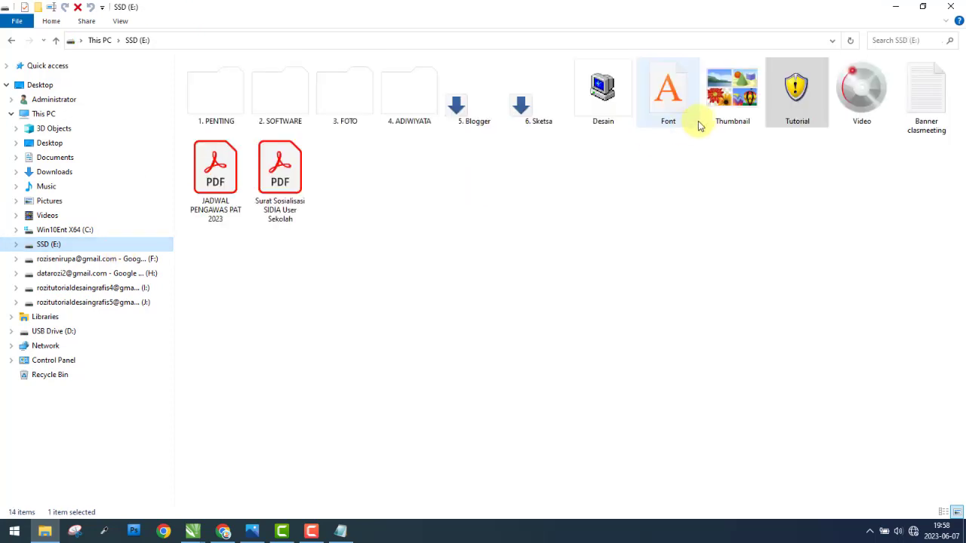
double_click(621, 101)
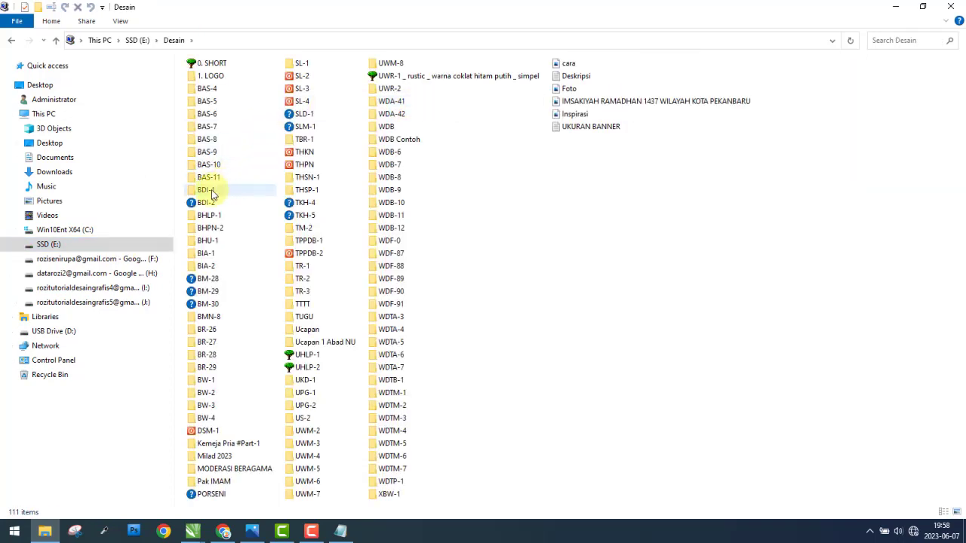
double_click(214, 193)
click(208, 106)
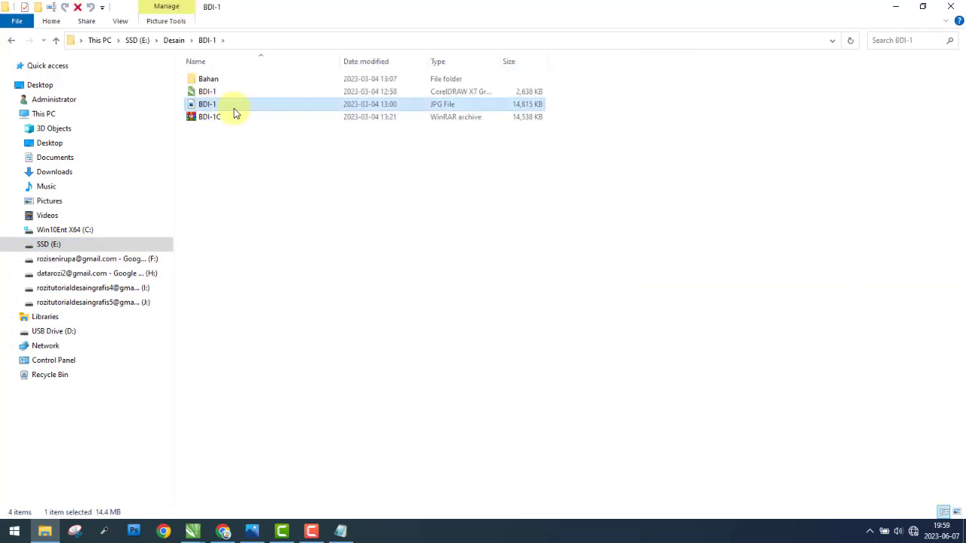
Step: Bring the BDI-1 JPG from the folder into LATIHAN-1.cdr and move it beneath the large banner, centred at about X 220 cm, Y -141 cm
drag(225, 108, 190, 533)
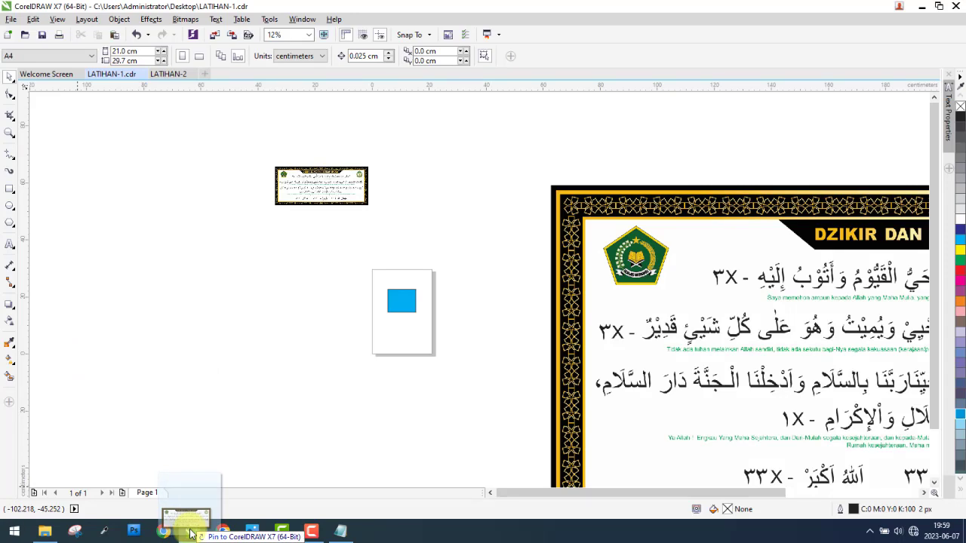
drag(191, 534, 120, 279)
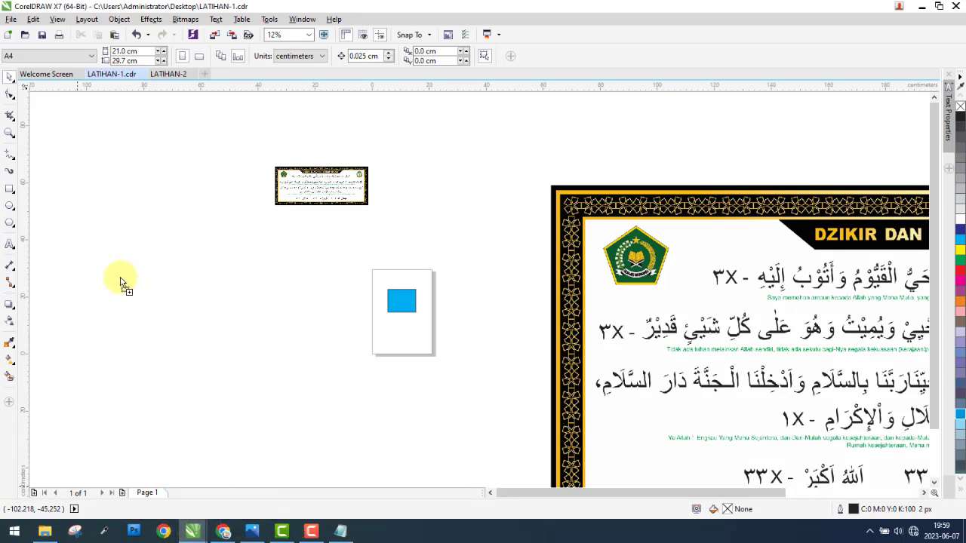
scroll(394, 219, down, 2)
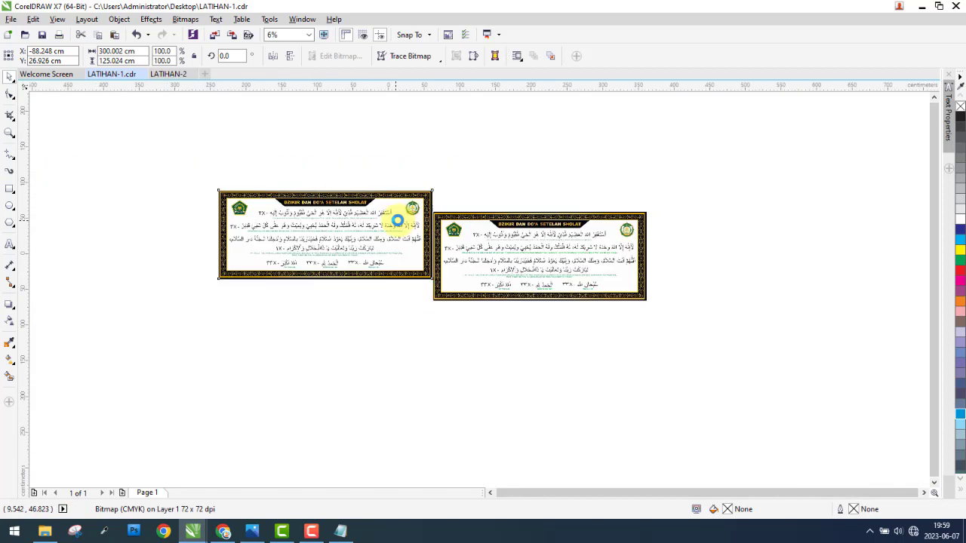
drag(282, 218, 500, 336)
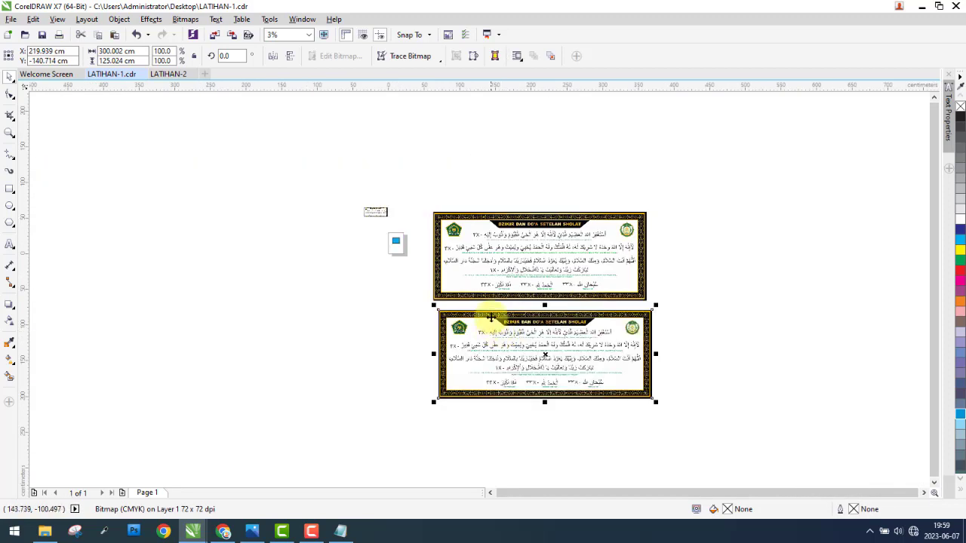
scroll(459, 321, up, 1)
scroll(440, 276, down, 1)
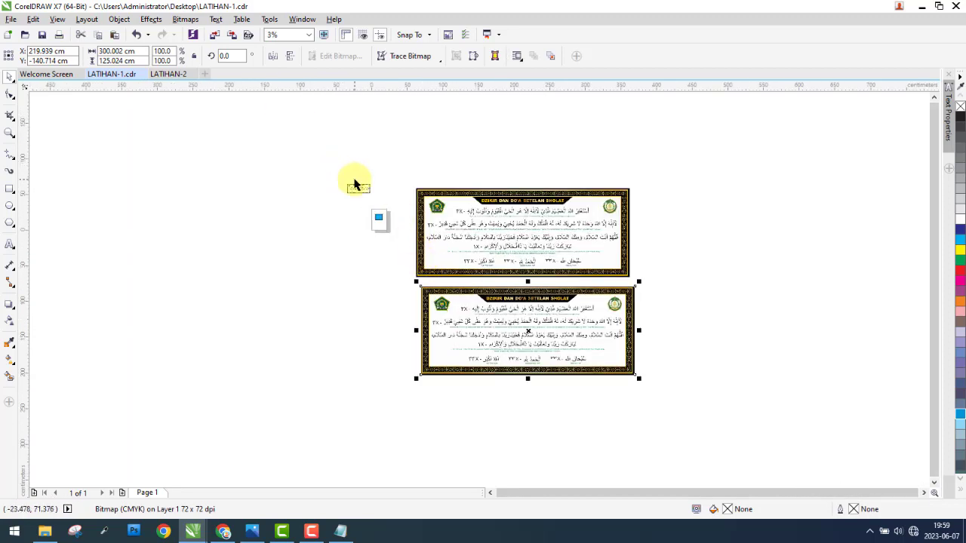
Step: Import the BDI-1 JPG again, sized to about 9.9 × 4.1 cm just beneath the small banner, and deselect it
scroll(377, 204, up, 2)
scroll(373, 211, up, 2)
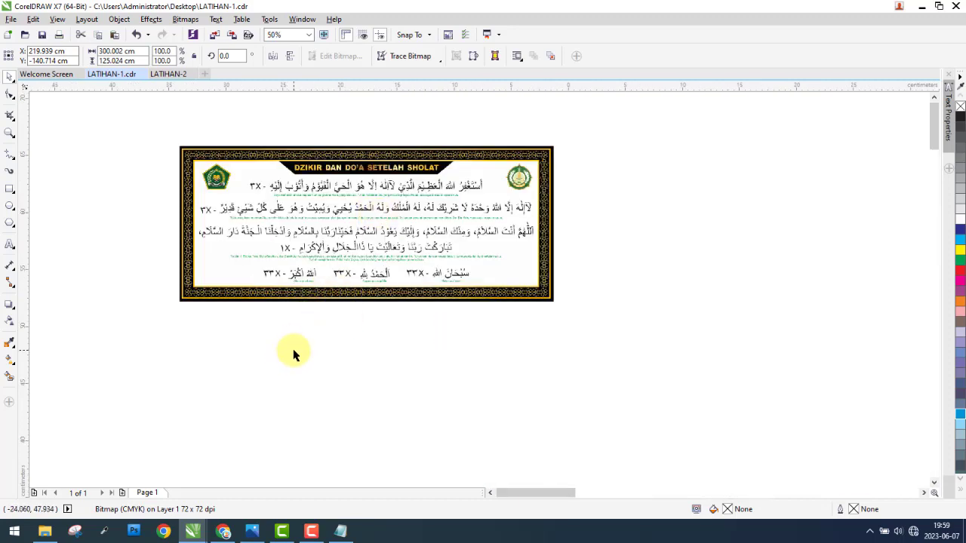
click(12, 18)
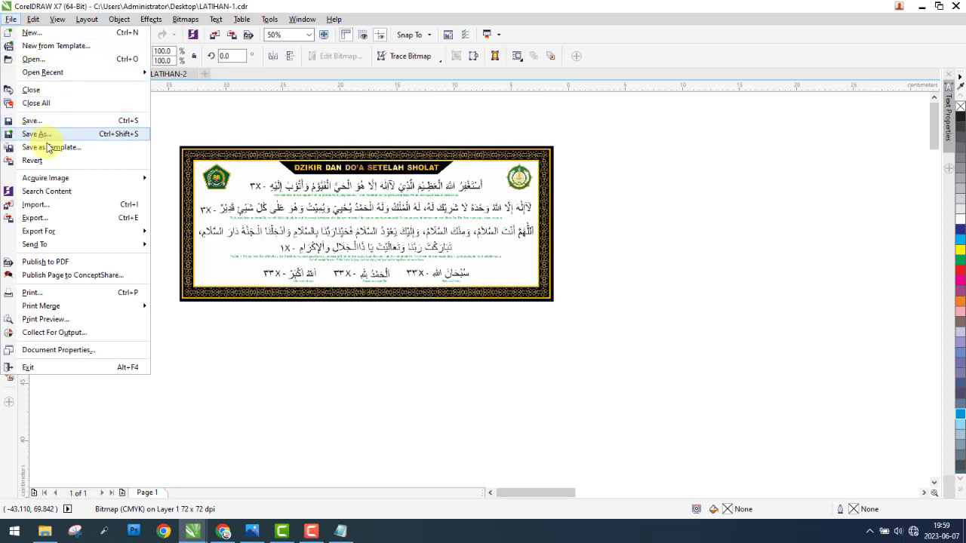
click(37, 205)
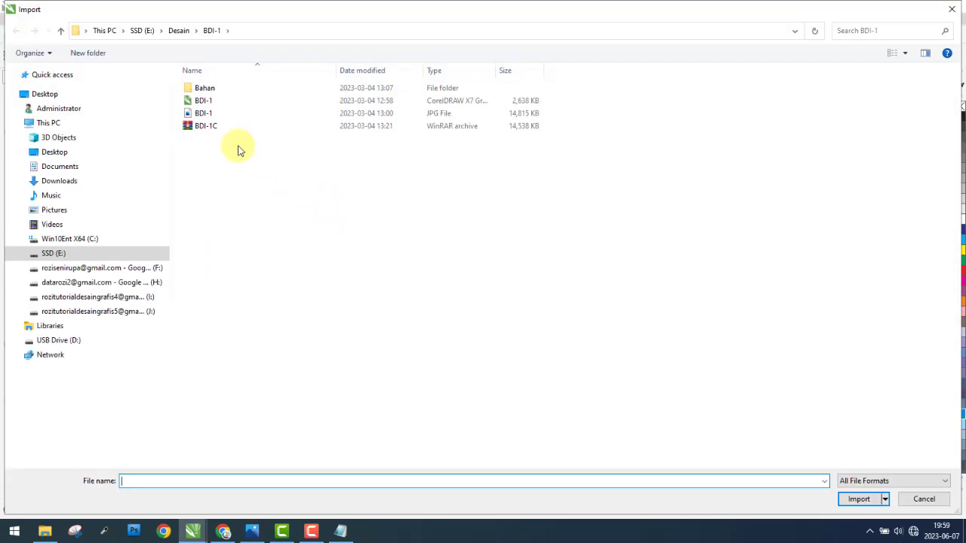
click(224, 113)
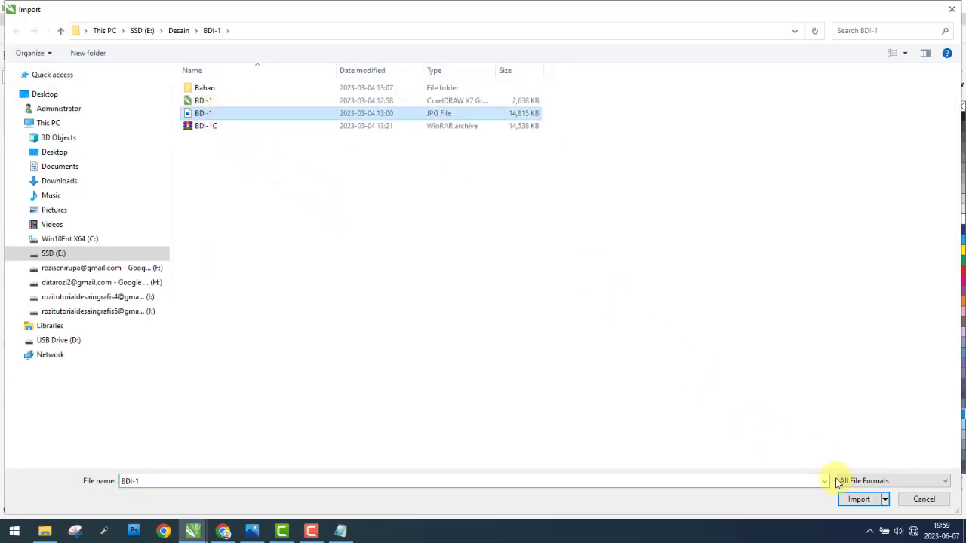
click(858, 499)
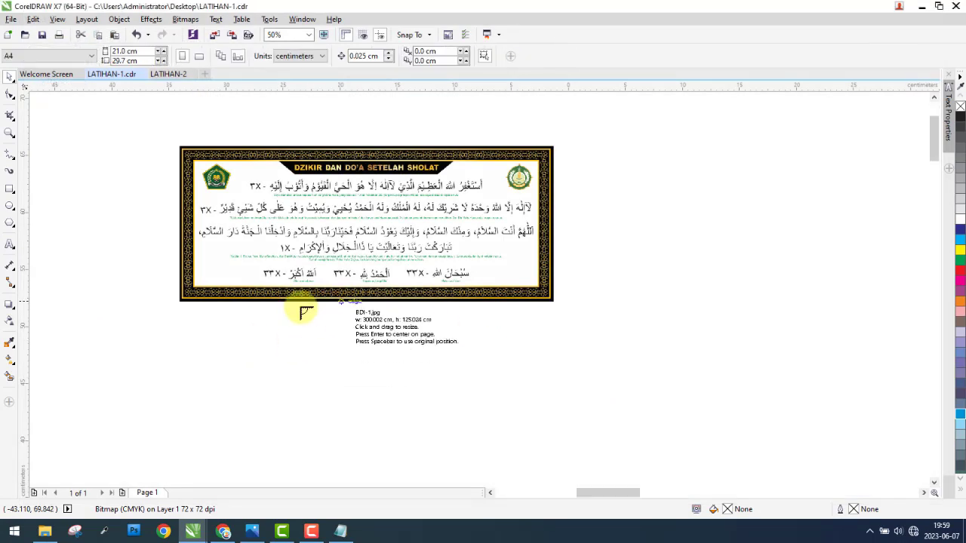
drag(186, 329, 302, 373)
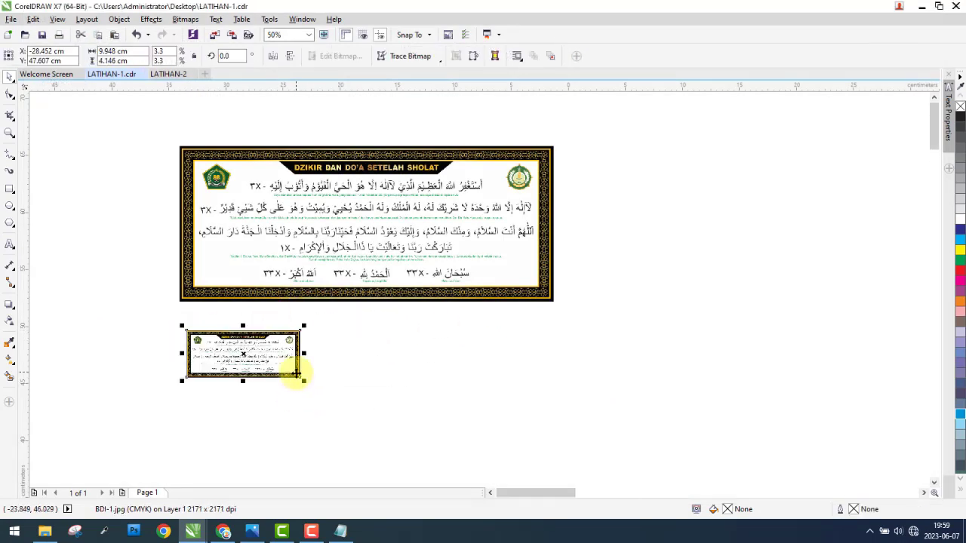
scroll(396, 287, down, 2)
drag(210, 181, 290, 187)
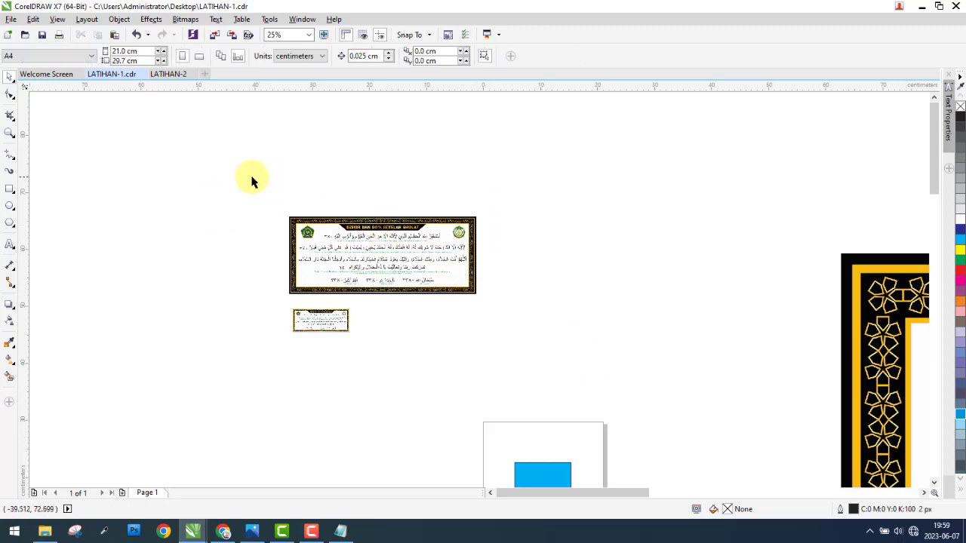
Step: Delete all imported BDI-1 banners around the page, both the two small and the two original-size ones
click(11, 20)
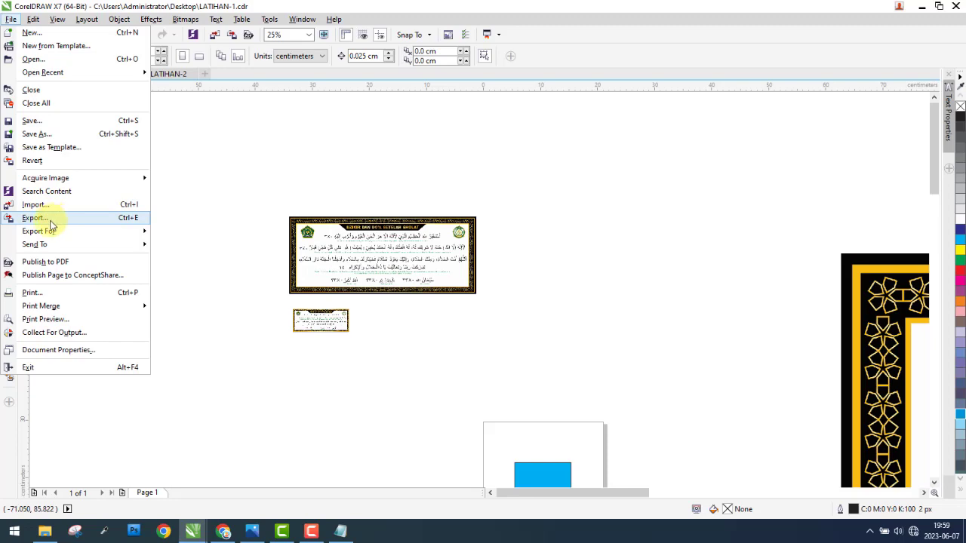
click(213, 177)
scroll(209, 168, down, 2)
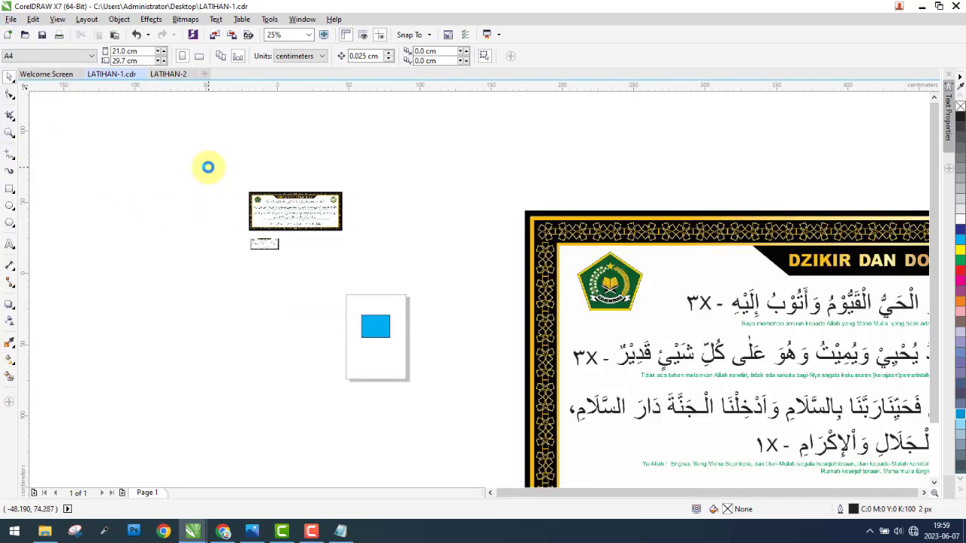
drag(189, 149, 356, 219)
key(Delete)
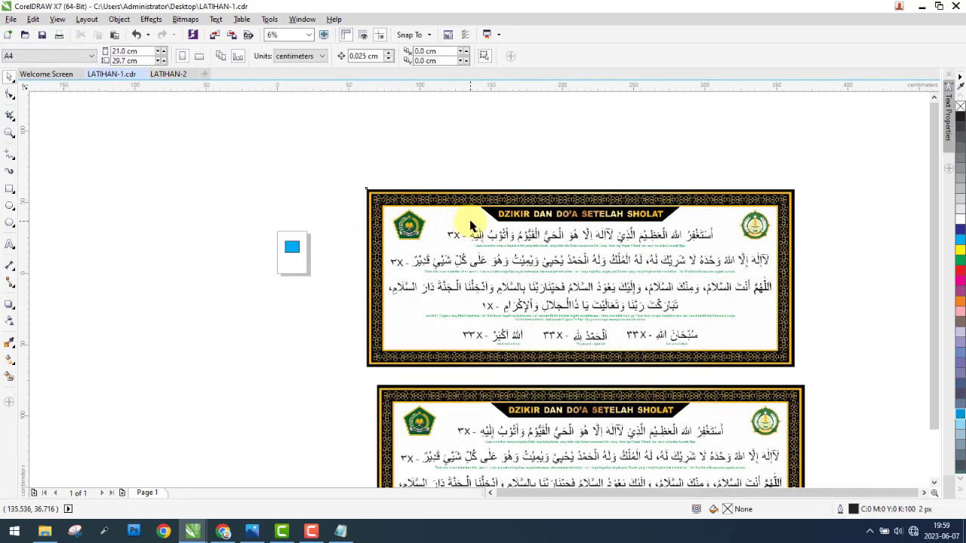
click(473, 229)
key(Delete)
click(490, 389)
key(Delete)
Step: Centre the blue rectangle on the page, change its fill to yellow, and deselect it
scroll(272, 244, up, 5)
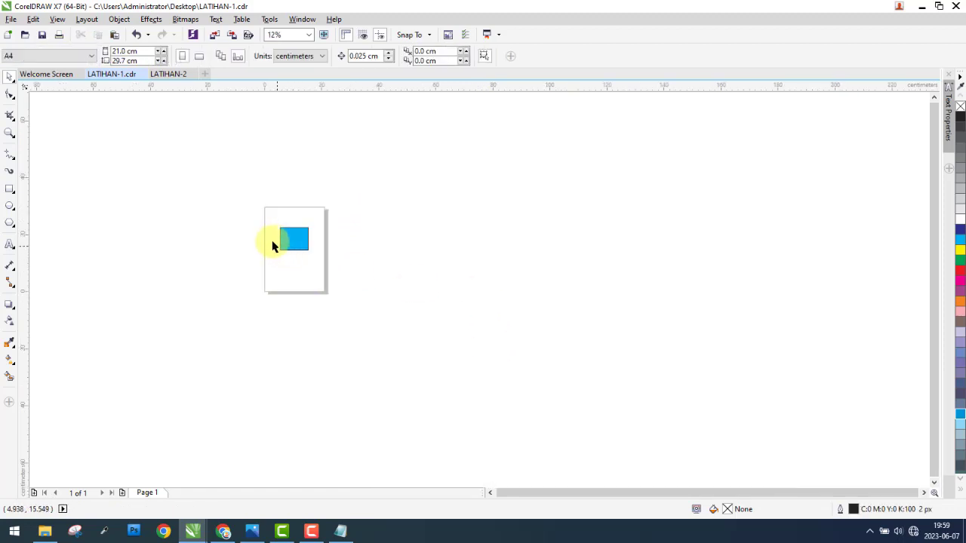
click(355, 225)
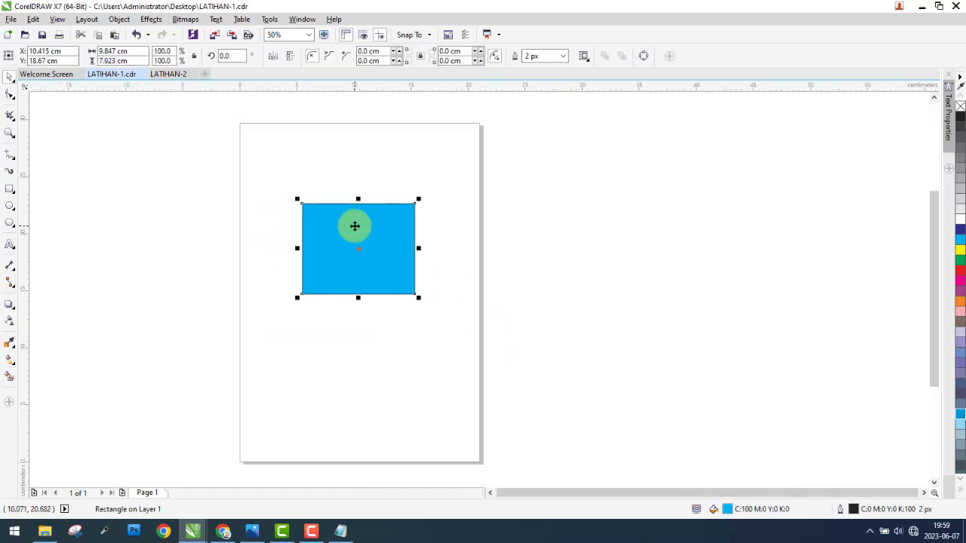
key(p)
click(182, 216)
click(358, 302)
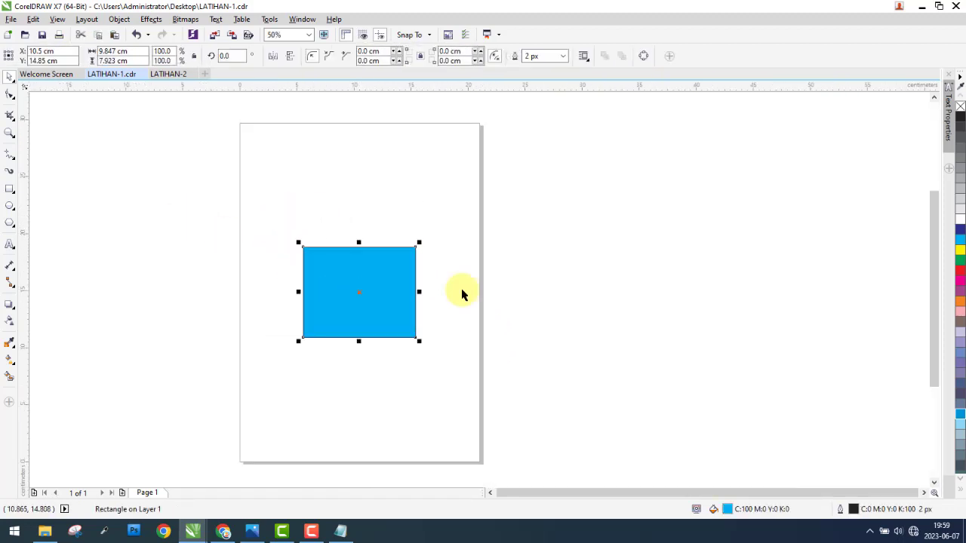
click(961, 252)
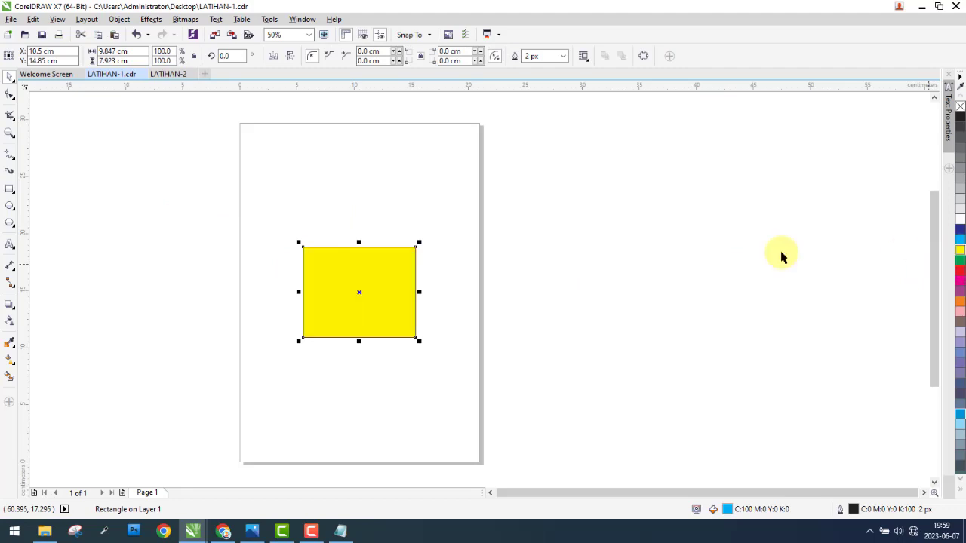
click(183, 241)
mouse_move(179, 189)
mouse_down()
mouse_move(192, 218)
mouse_move(185, 207)
mouse_up()
Step: Examine the file types offered when saving the LATIHAN-1 drawing, and leave the dialog without saving
click(12, 19)
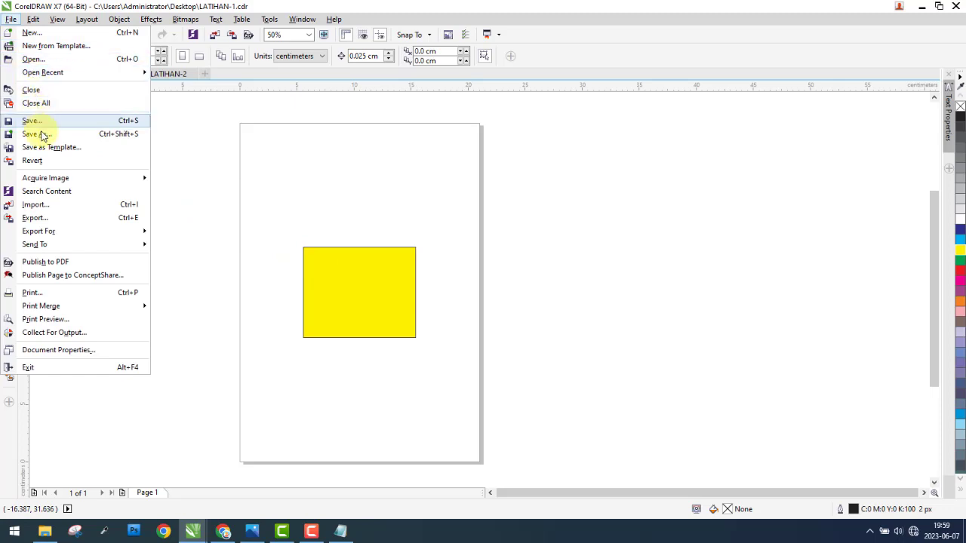
click(31, 122)
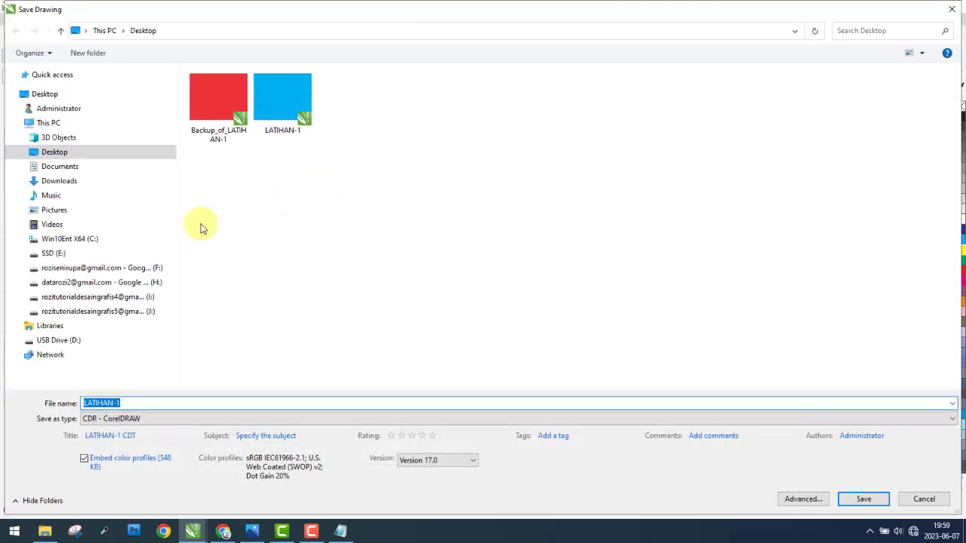
click(162, 419)
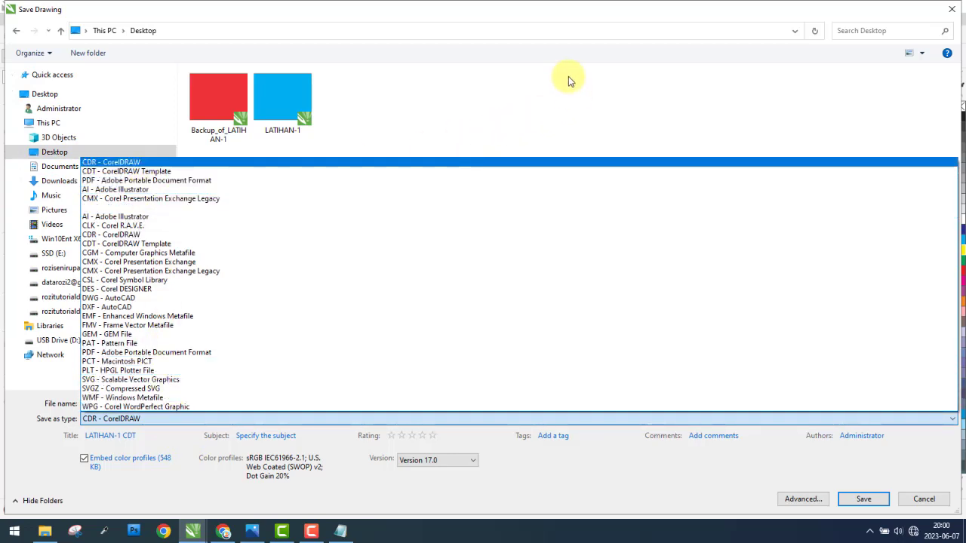
click(564, 54)
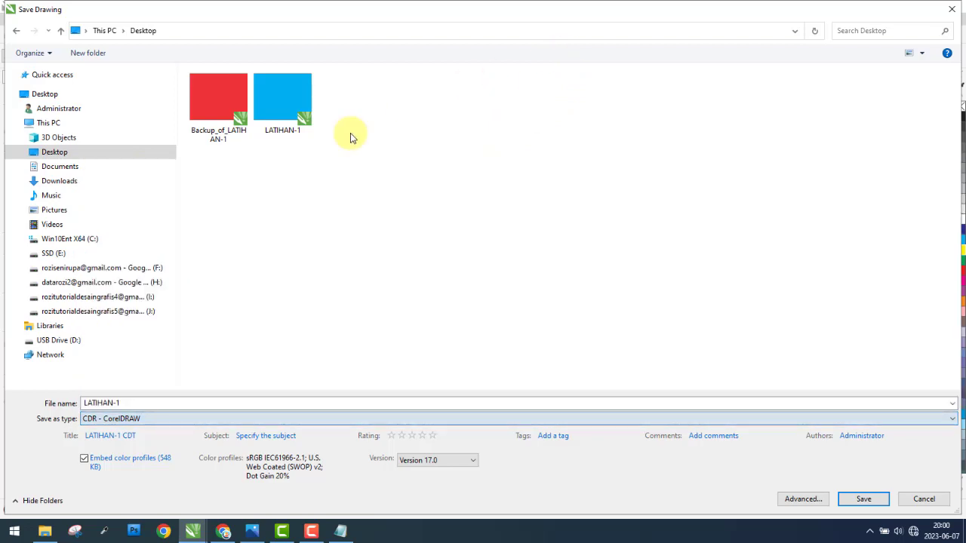
click(952, 10)
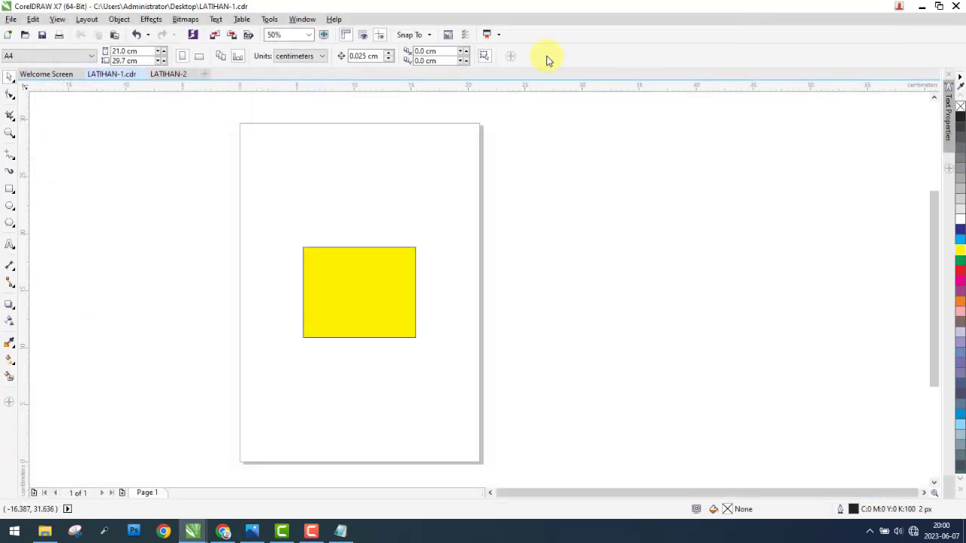
Step: Start exporting the drawing as LATIHAN-1 in JPG - JPEG Bitmaps format to the Documents folder
click(12, 19)
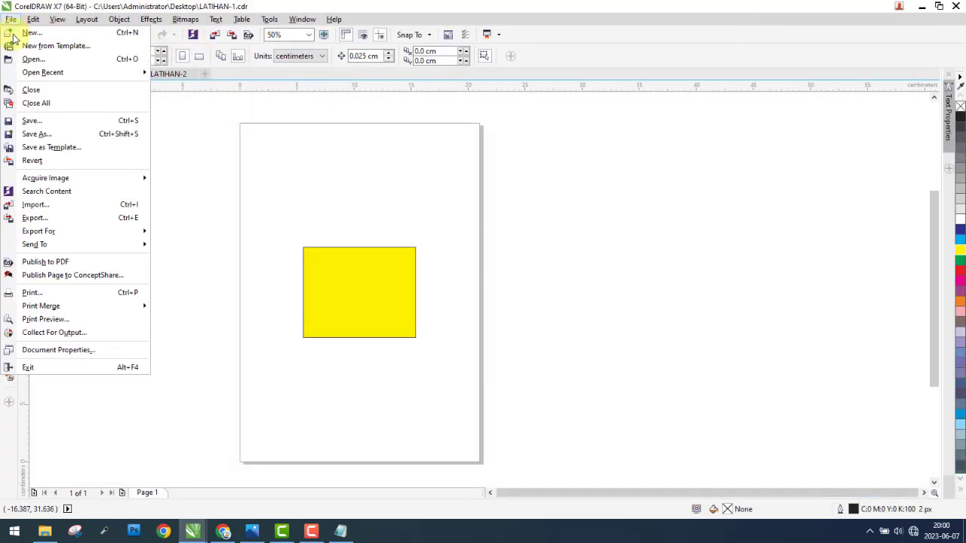
click(69, 220)
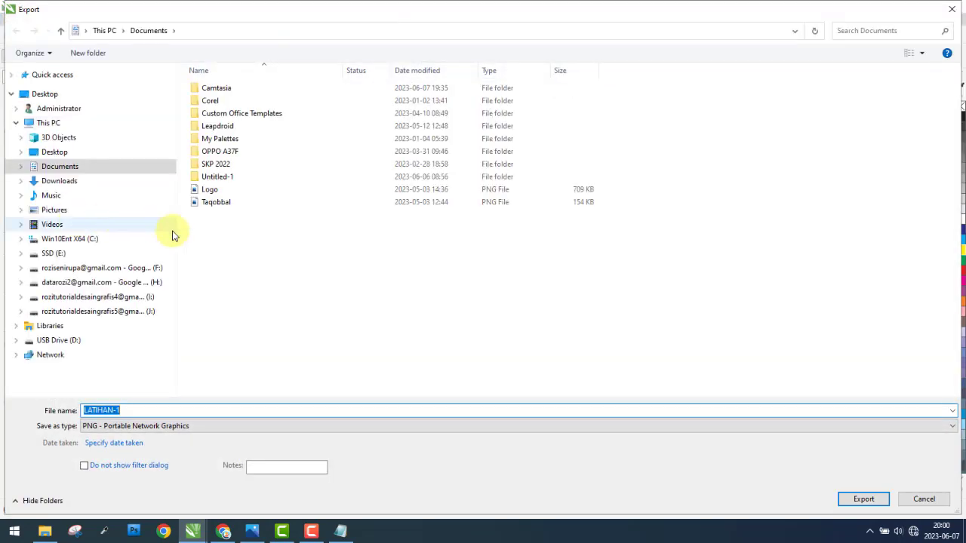
click(158, 432)
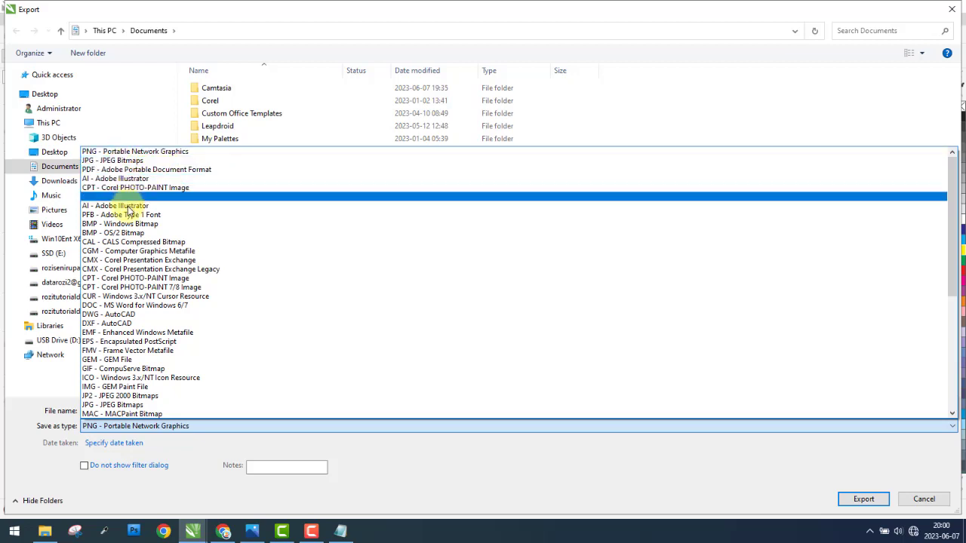
click(129, 161)
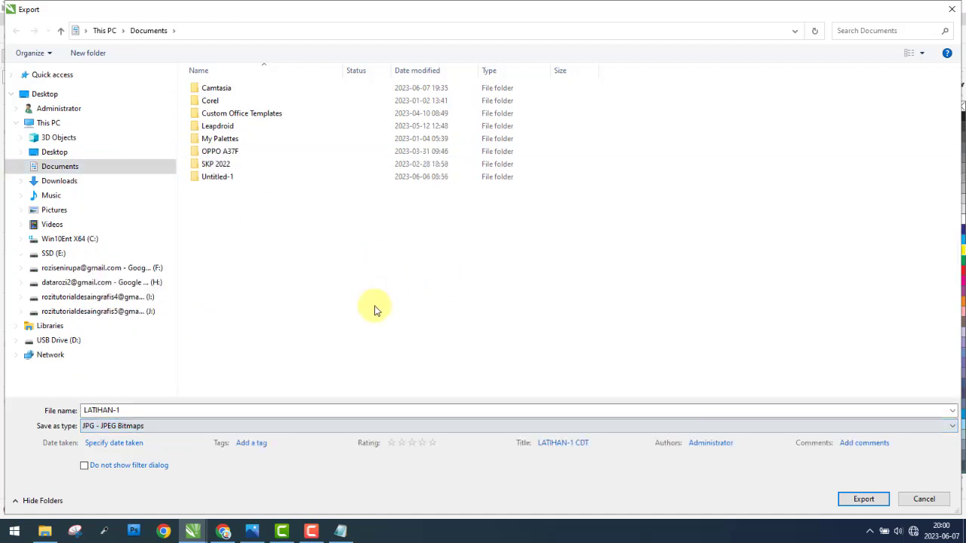
click(145, 410)
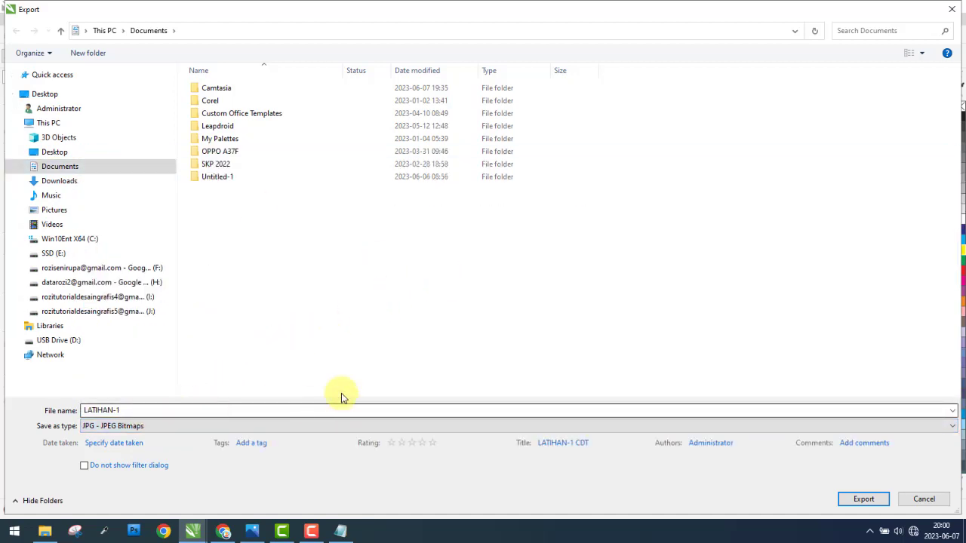
click(91, 168)
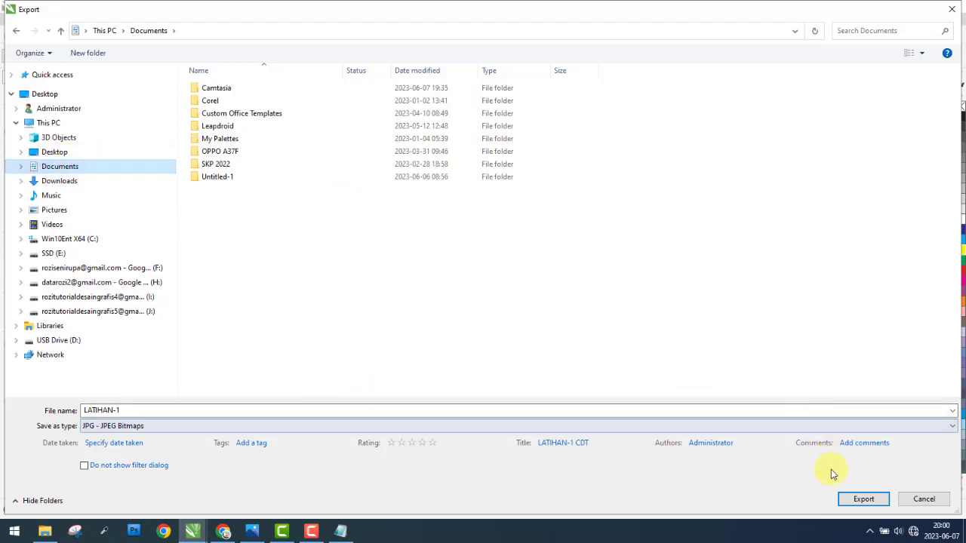
click(864, 500)
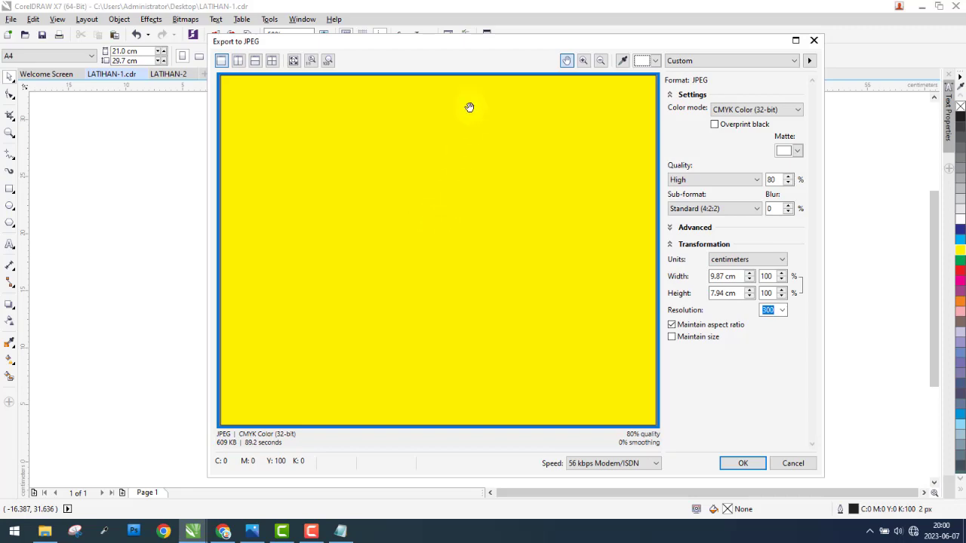
Step: Set the JPEG export to CMYK Color (32-bit) at a resolution of 300 and complete it
drag(479, 46, 565, 86)
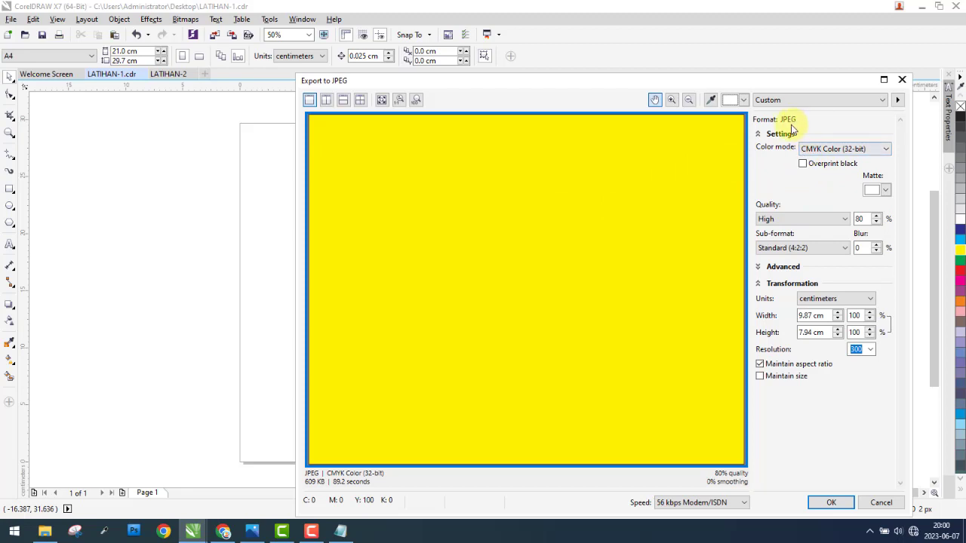
click(885, 152)
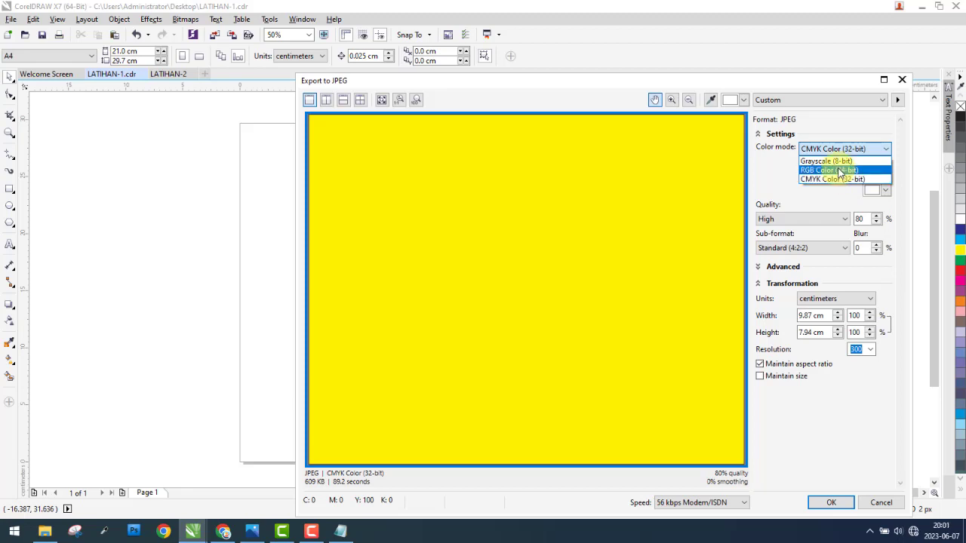
click(836, 180)
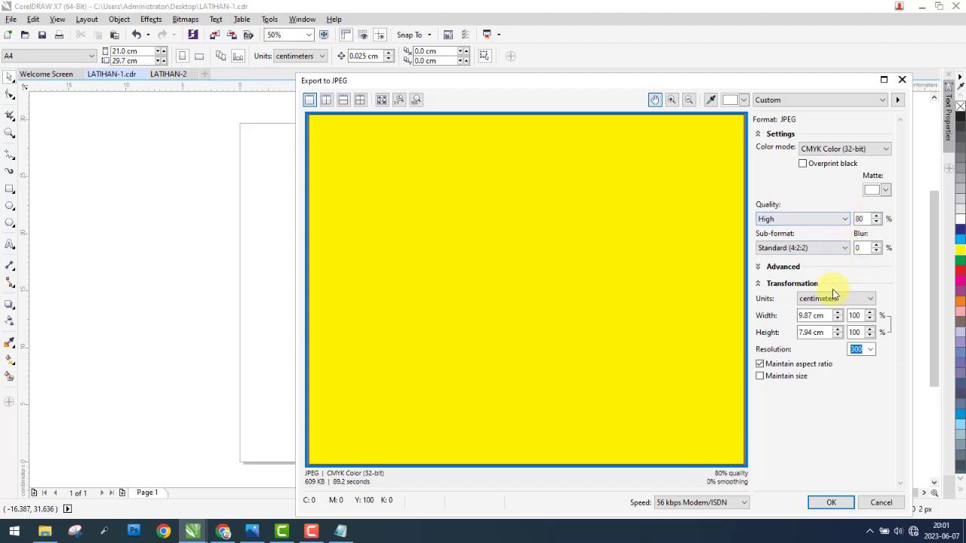
click(872, 350)
click(872, 350)
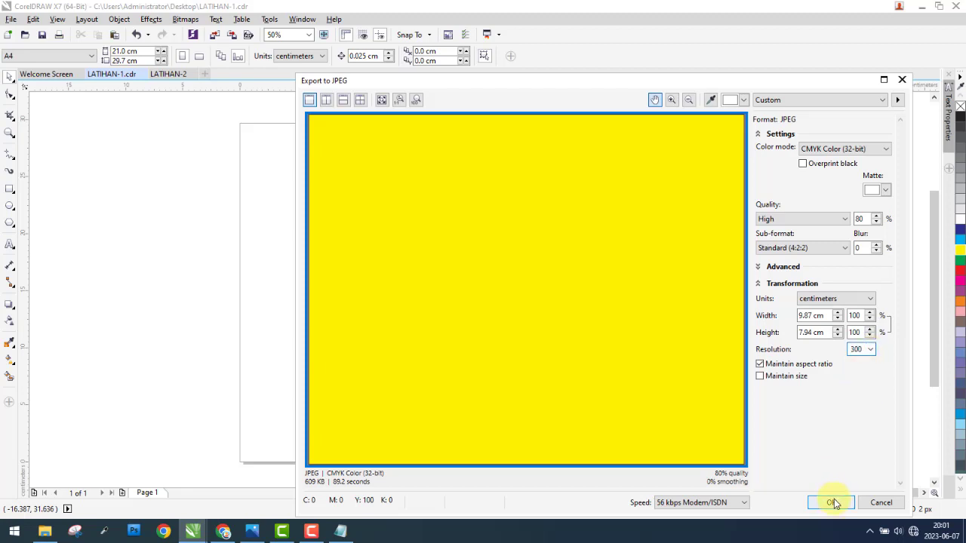
click(832, 503)
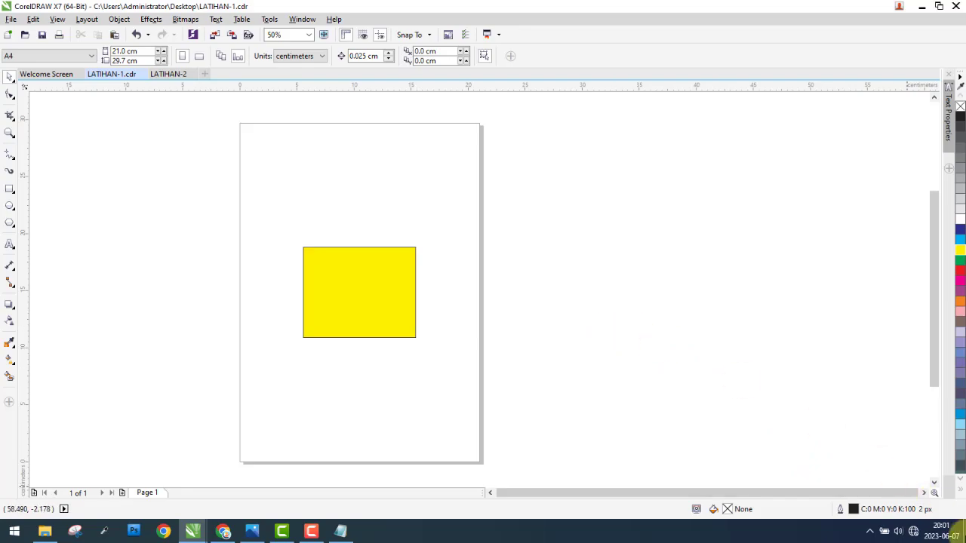
Step: Look for the exported JPG among the desktop files, and return to the LATIHAN-1.cdr window in CorelDRAW
click(965, 534)
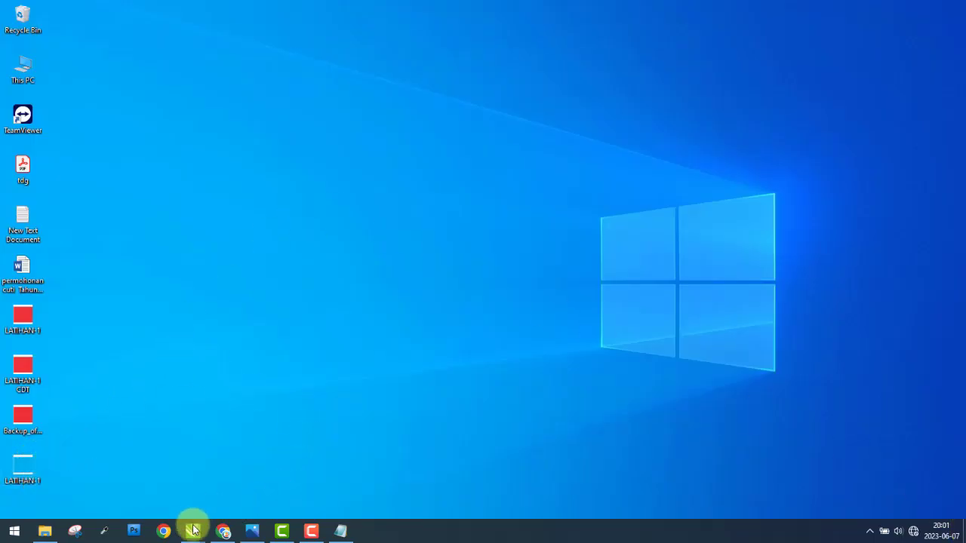
mouse_move(192, 530)
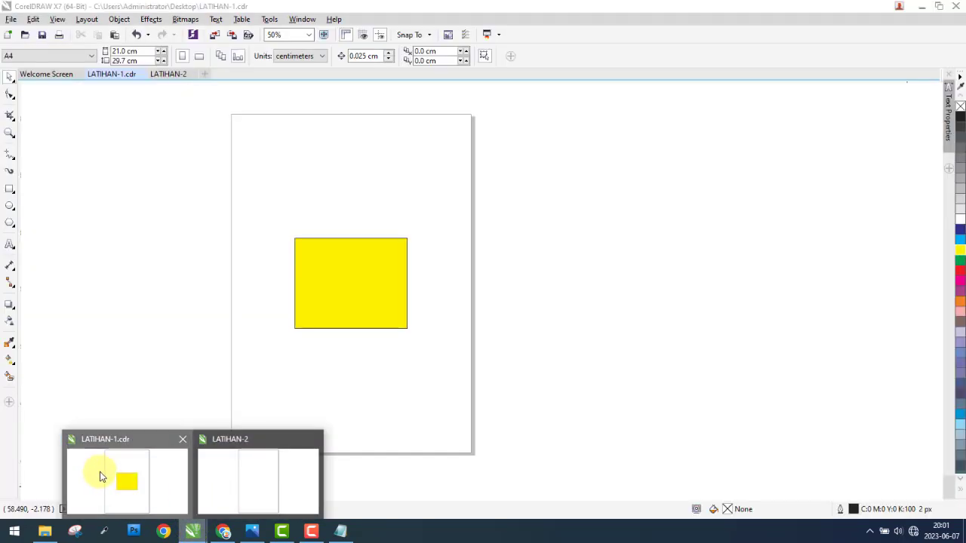
click(98, 476)
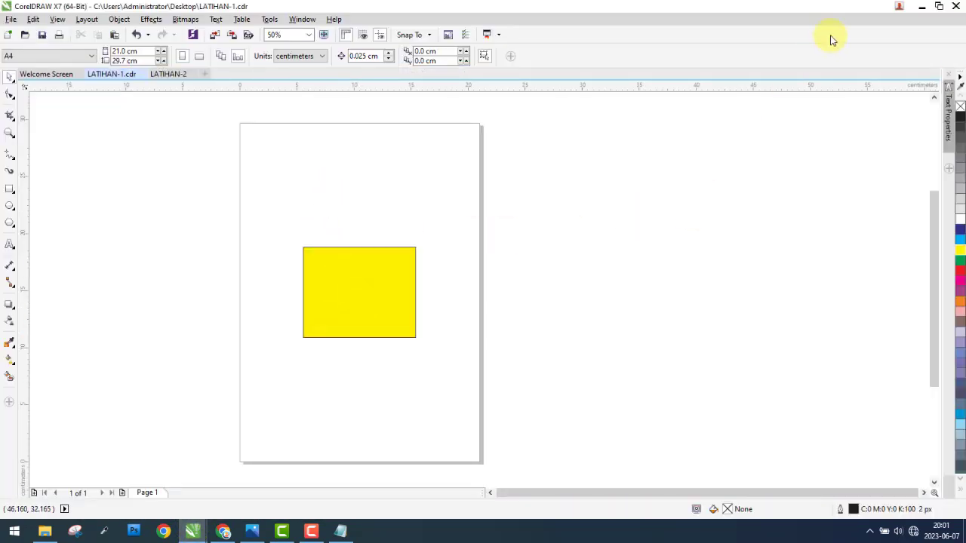
click(922, 6)
drag(64, 50, 67, 438)
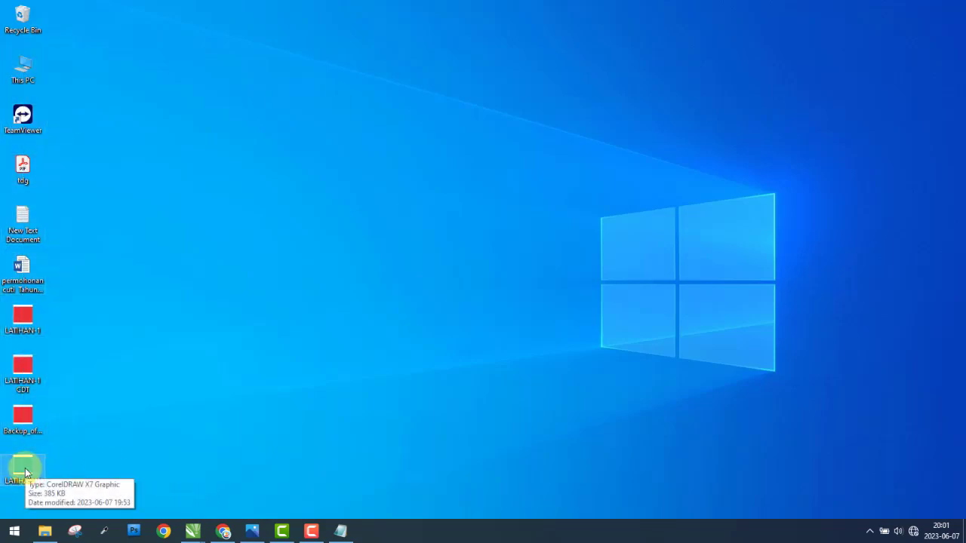
mouse_move(195, 530)
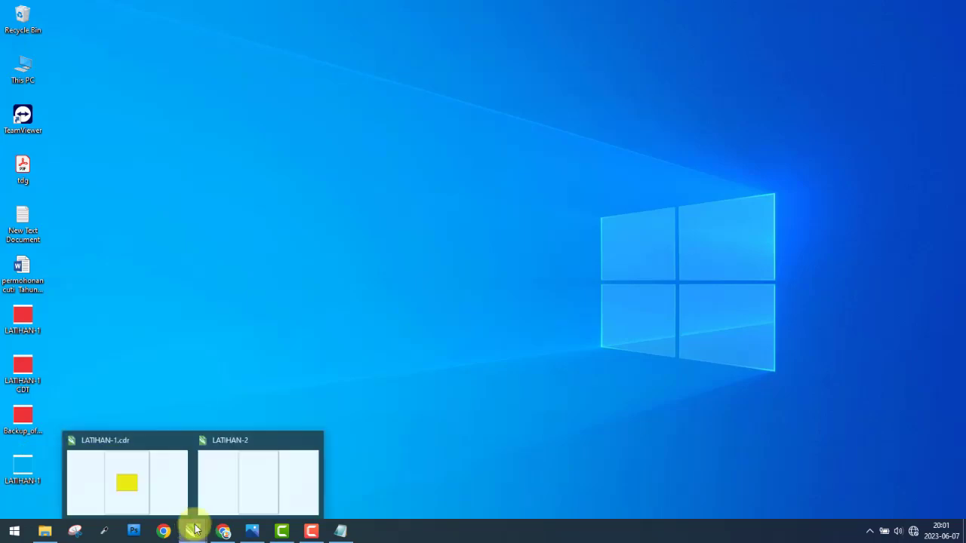
click(161, 461)
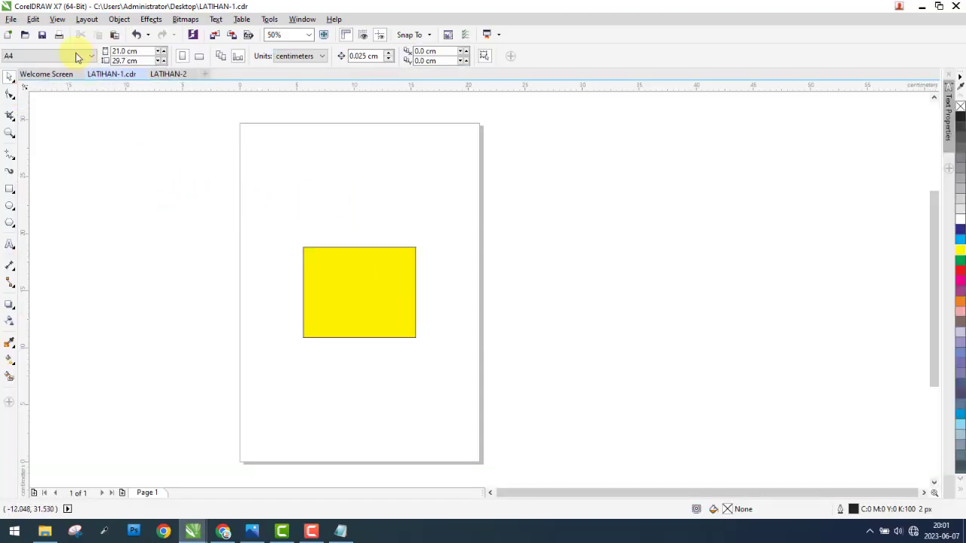
Step: Export the drawing again as LATIHAN-1 JPG to the Desktop folder, keeping the CMYK and 300 resolution settings
click(10, 19)
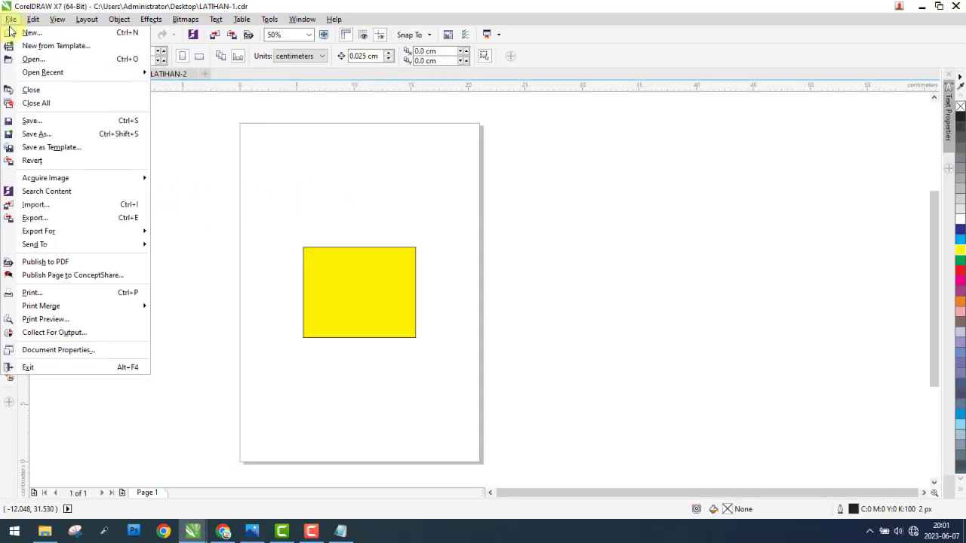
click(46, 217)
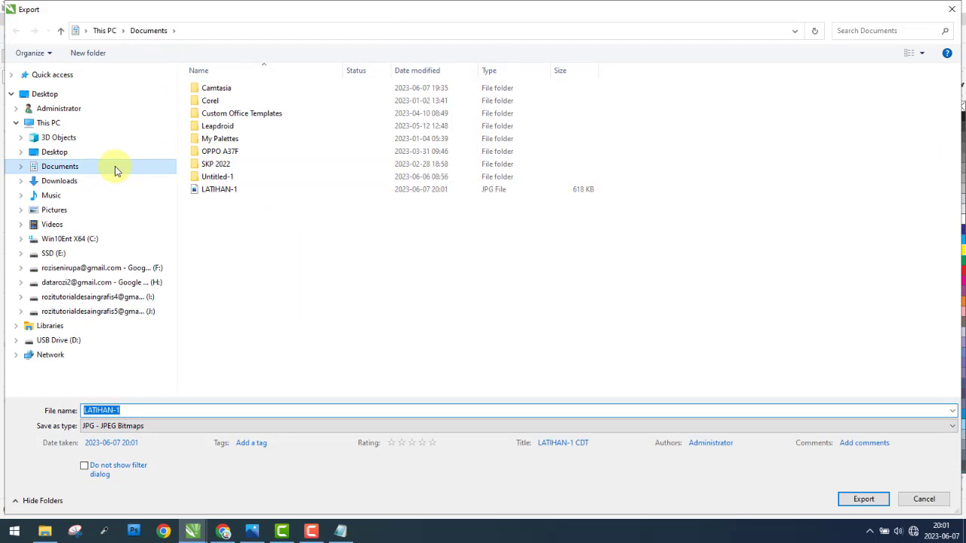
click(54, 152)
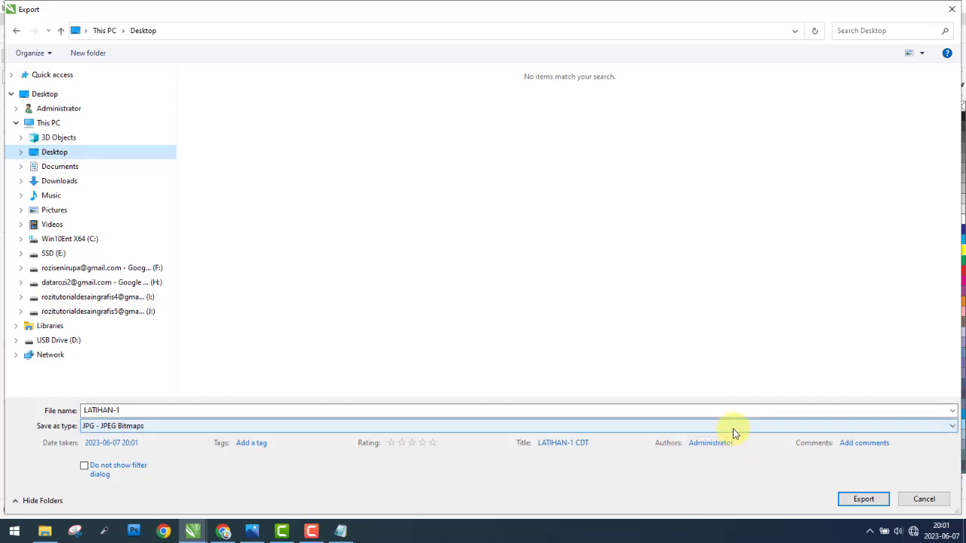
click(873, 498)
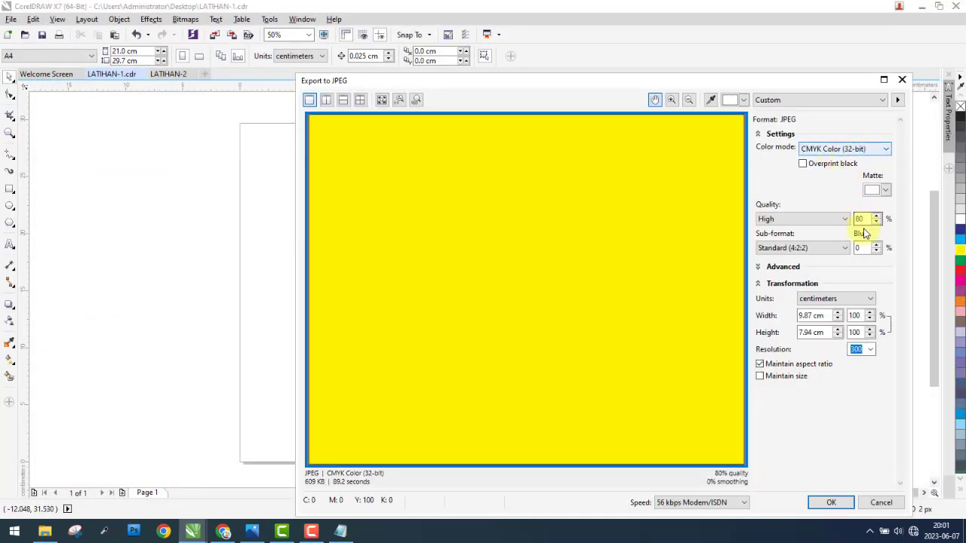
click(831, 503)
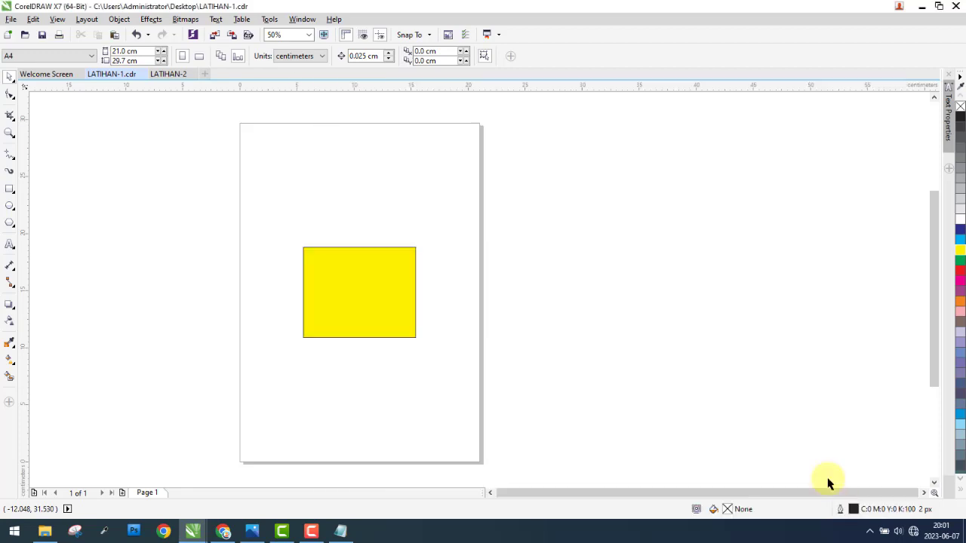
Step: View the exported LATIHAN-1 JPG from the desktop, close it, and return to the LATIHAN-1.cdr window in CorelDRAW
click(963, 532)
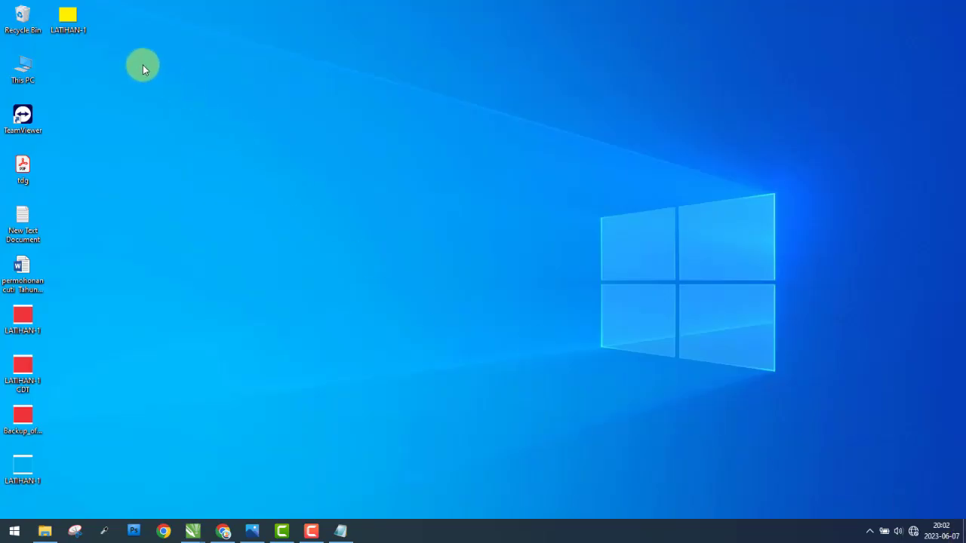
double_click(65, 21)
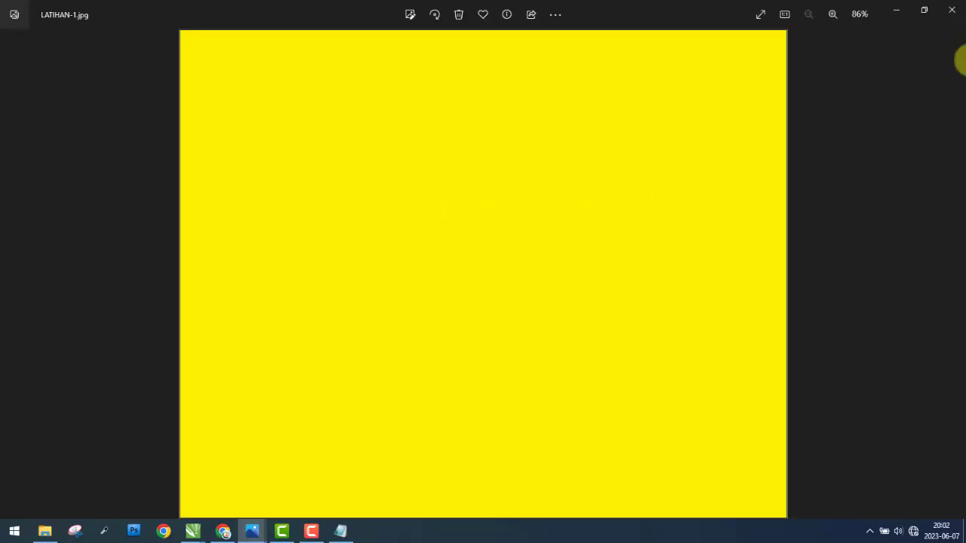
click(955, 11)
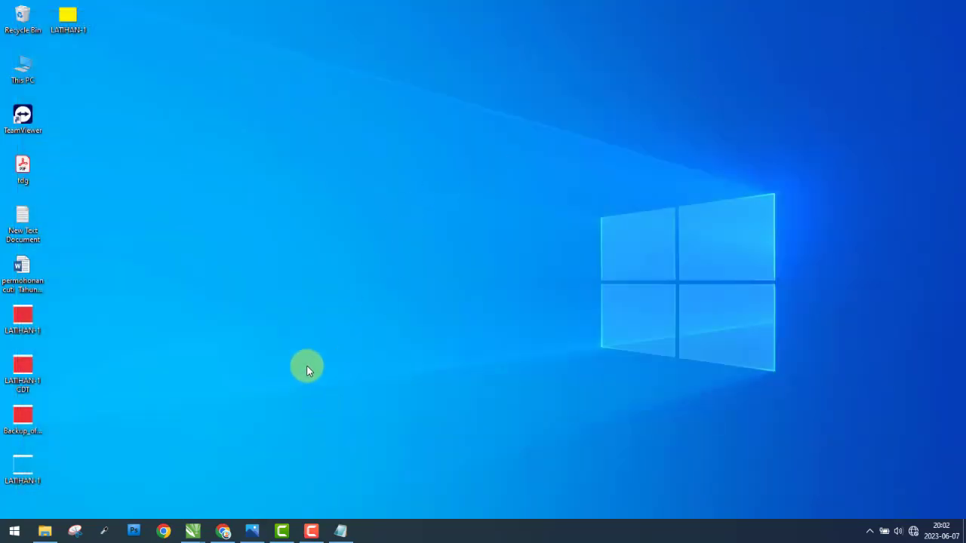
click(191, 530)
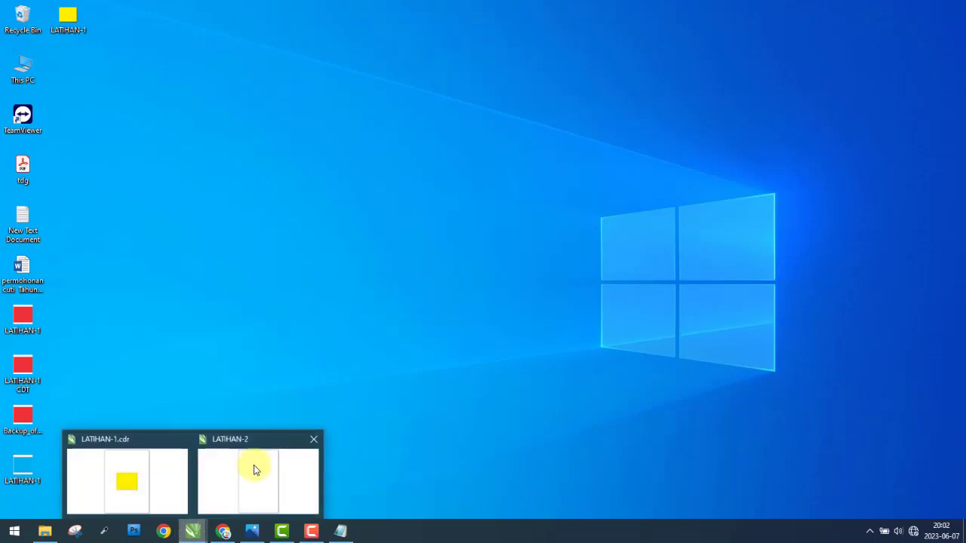
click(147, 476)
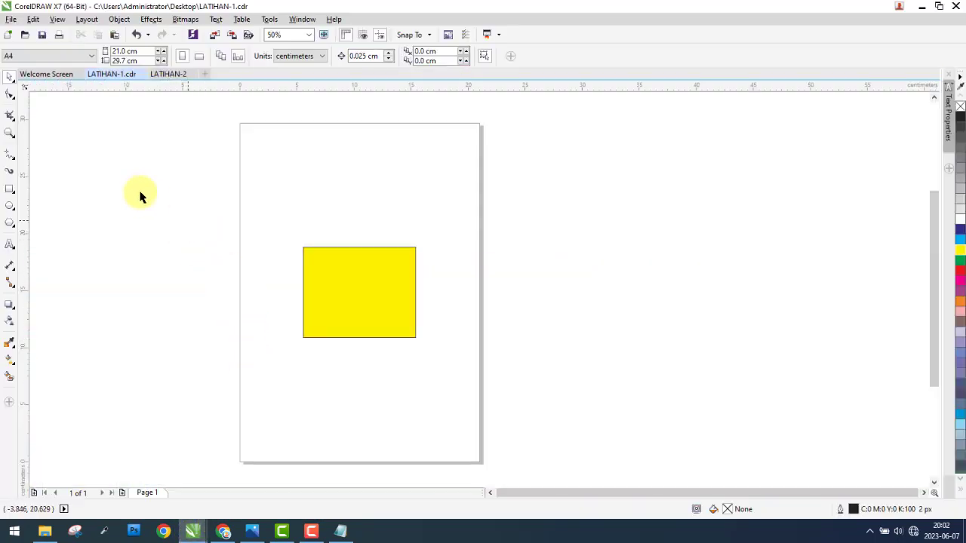
Step: Publish the drawing to PDF as LATIHAN-1 in the Desktop folder
click(13, 20)
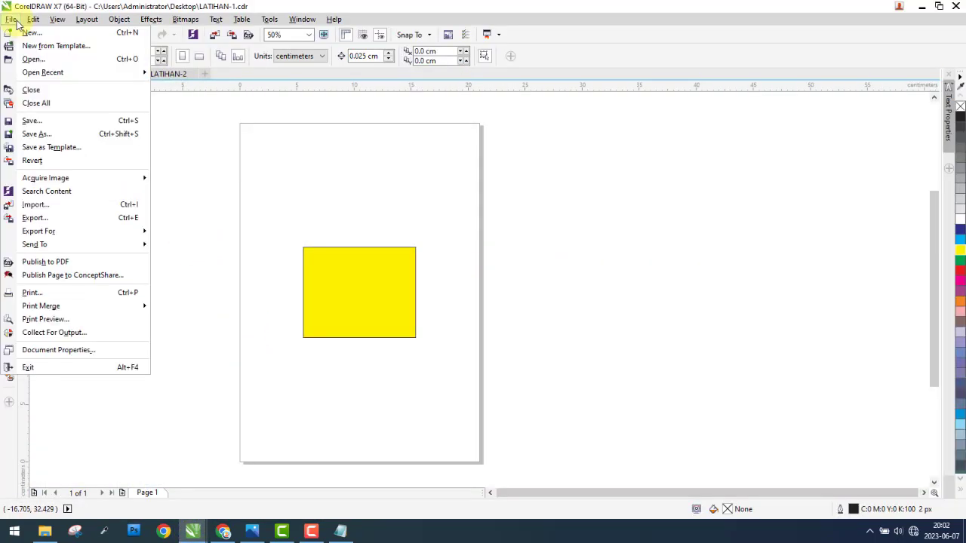
mouse_move(71, 234)
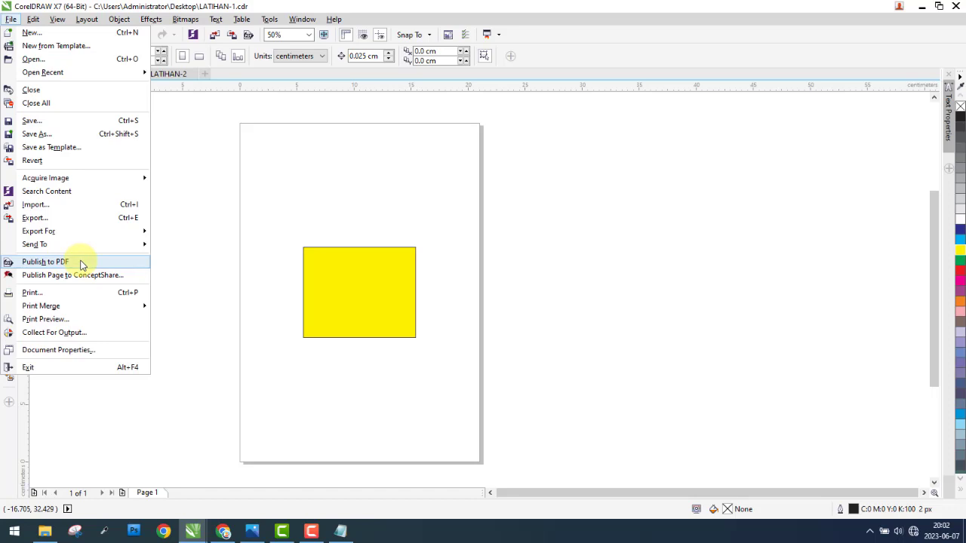
click(82, 264)
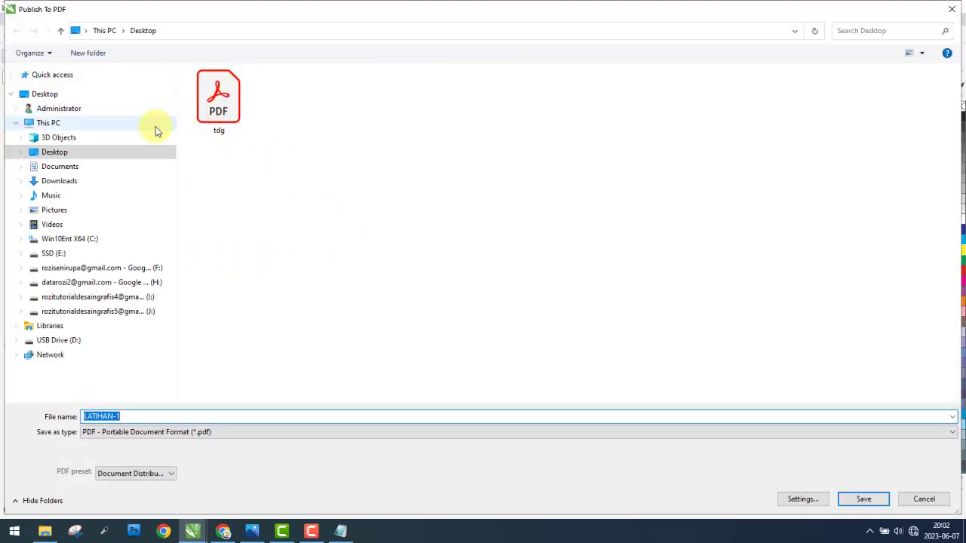
click(108, 154)
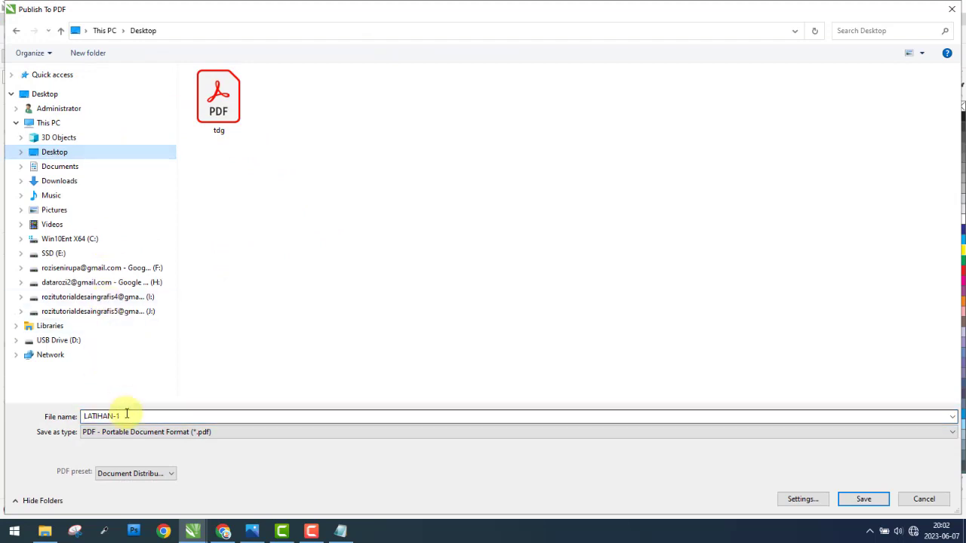
click(202, 436)
click(408, 435)
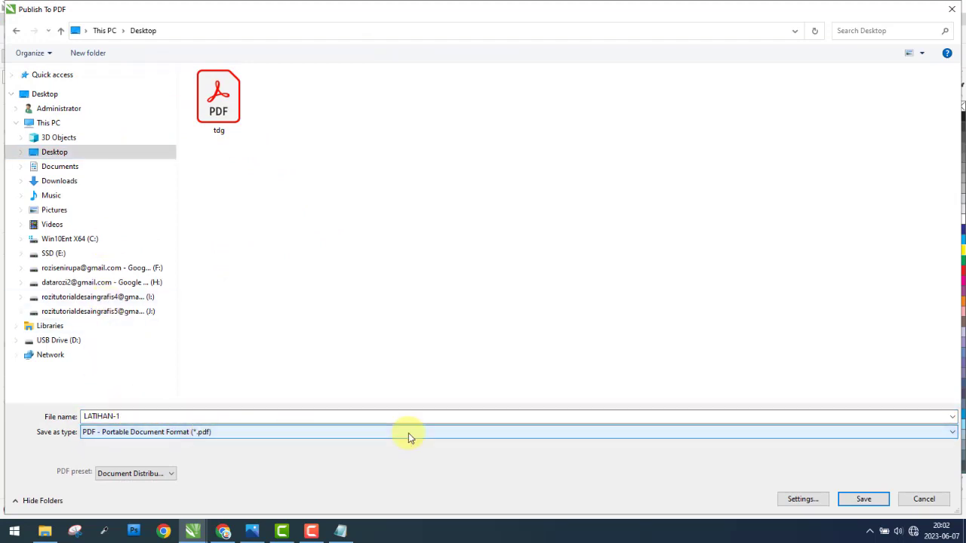
click(864, 500)
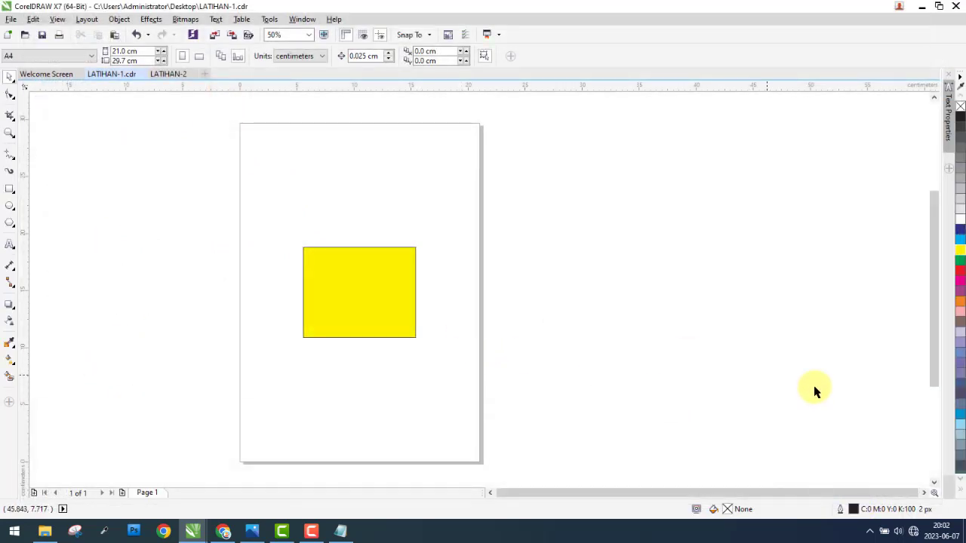
Step: Look for the published LATIHAN-1 PDF among the desktop files, and return to the LATIHAN-1.cdr window in CorelDRAW
click(964, 538)
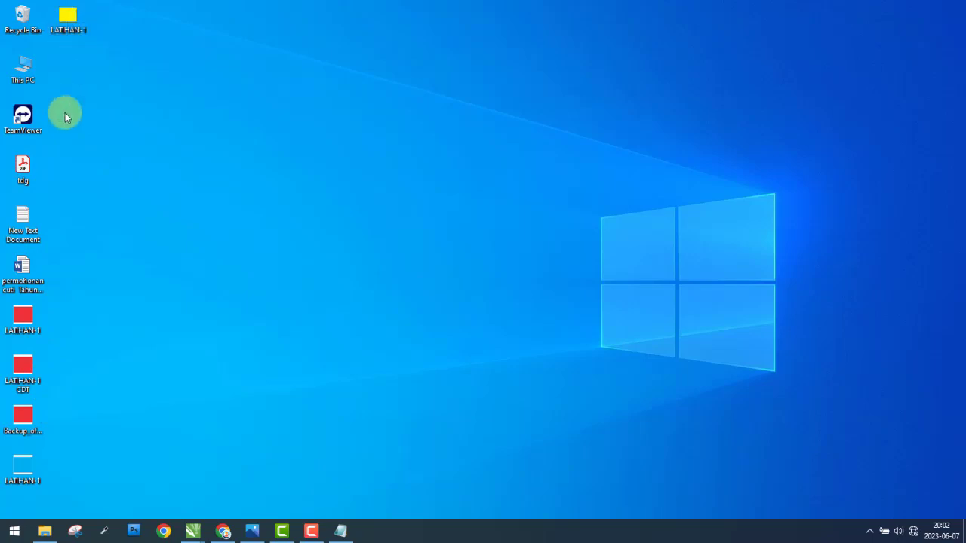
drag(62, 295, 98, 438)
click(191, 530)
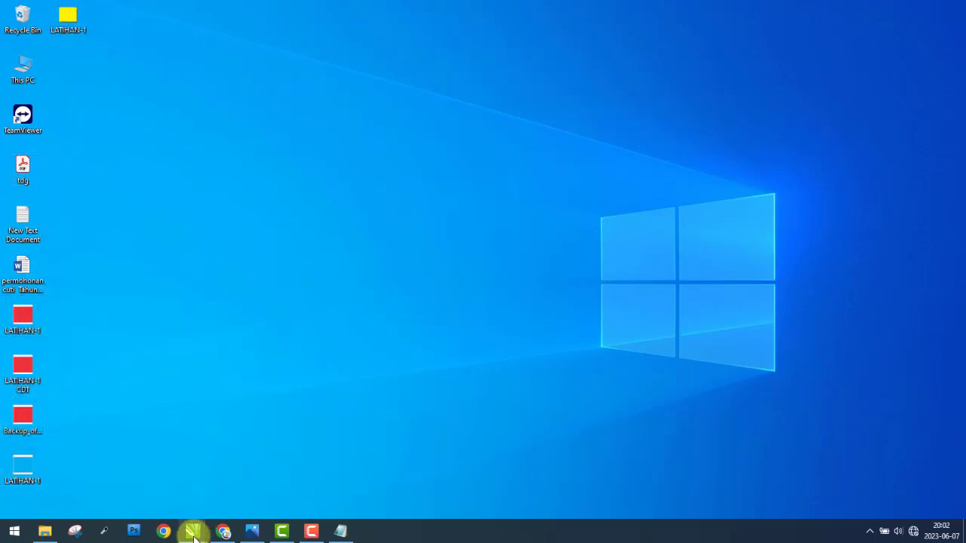
click(151, 470)
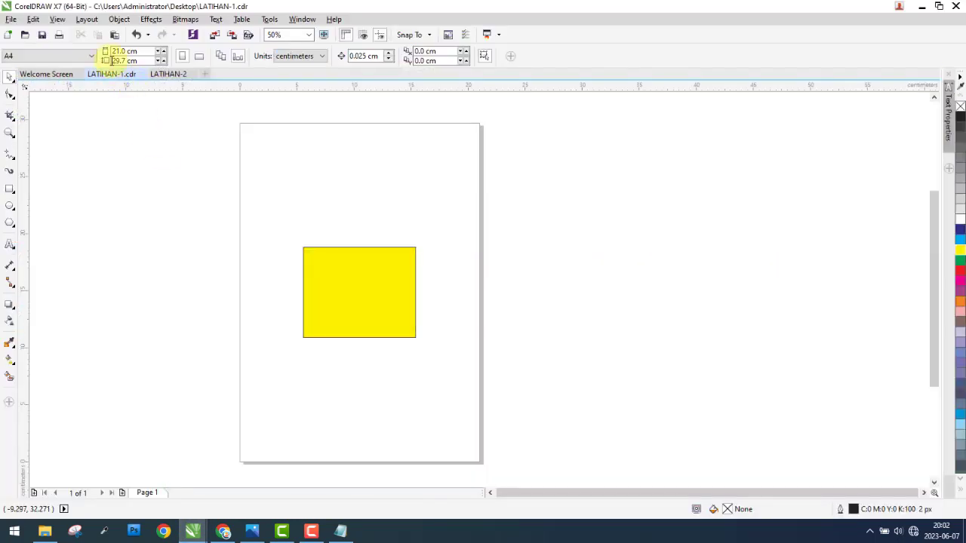
Step: Check the Desktop folder's PDF files through the Publish to PDF dialog, and close it without publishing
click(11, 19)
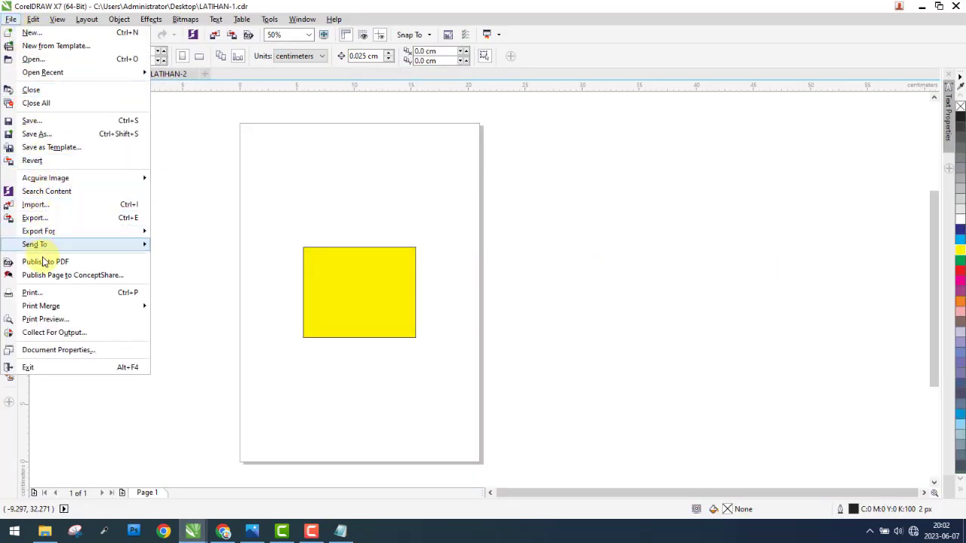
click(85, 264)
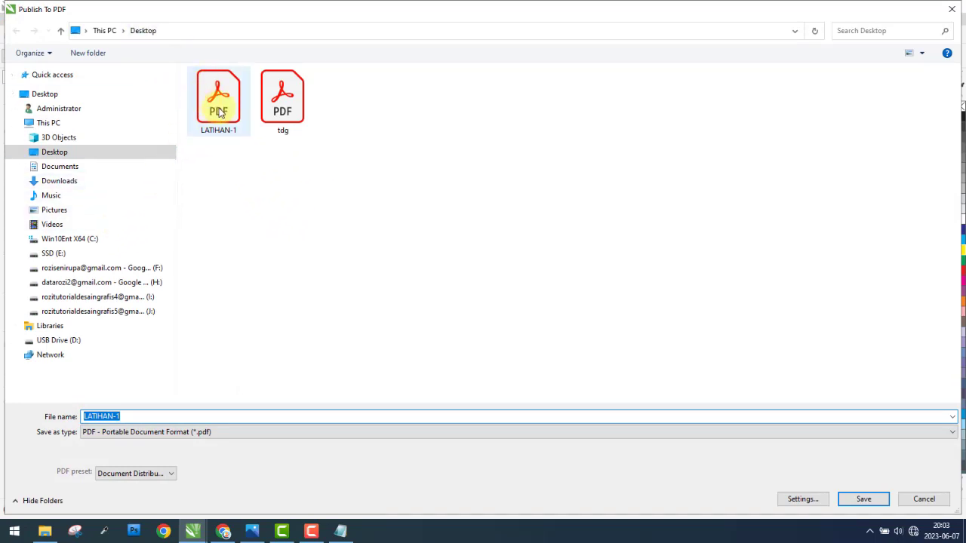
click(950, 9)
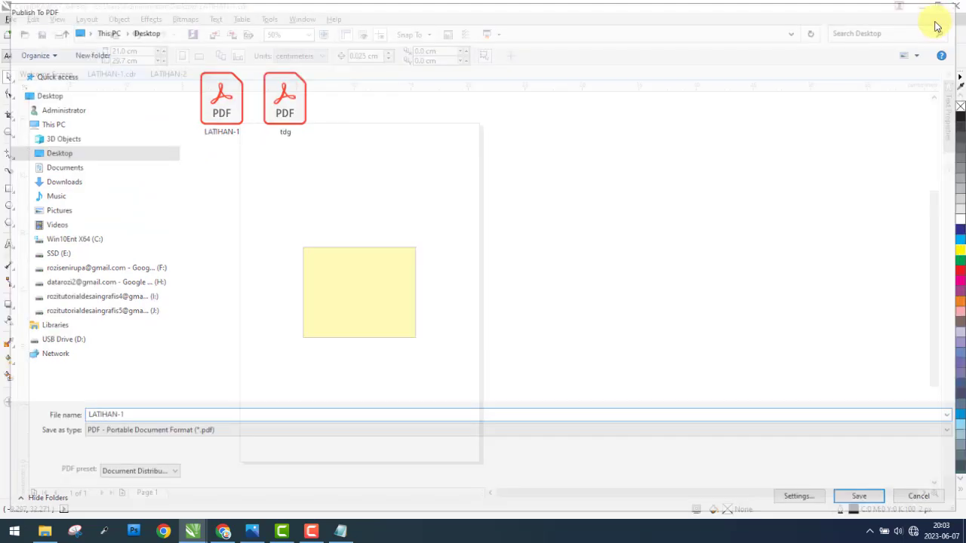
Step: Search the desktop icons again for the LATIHAN-1 PDF, and switch back to the LATIHAN-1.cdr window in CorelDRAW
click(921, 8)
drag(59, 153, 0, 484)
click(123, 397)
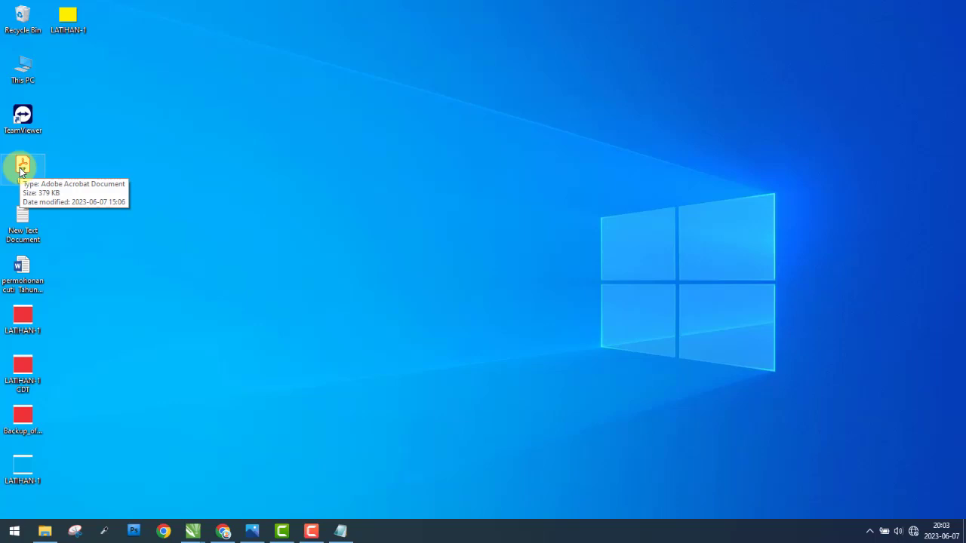
mouse_move(191, 530)
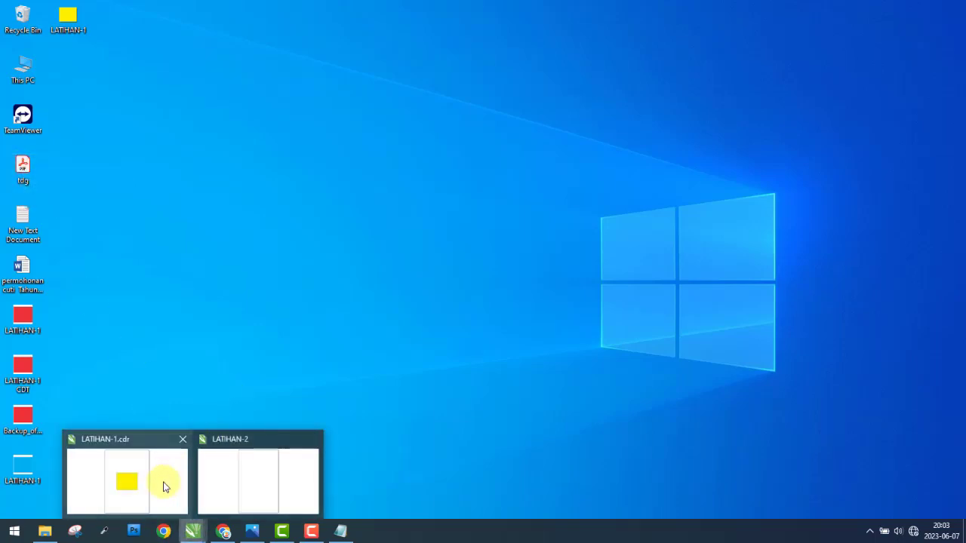
click(165, 487)
Step: Publish the drawing to PDF under the file name SSS in the Desktop folder
click(10, 20)
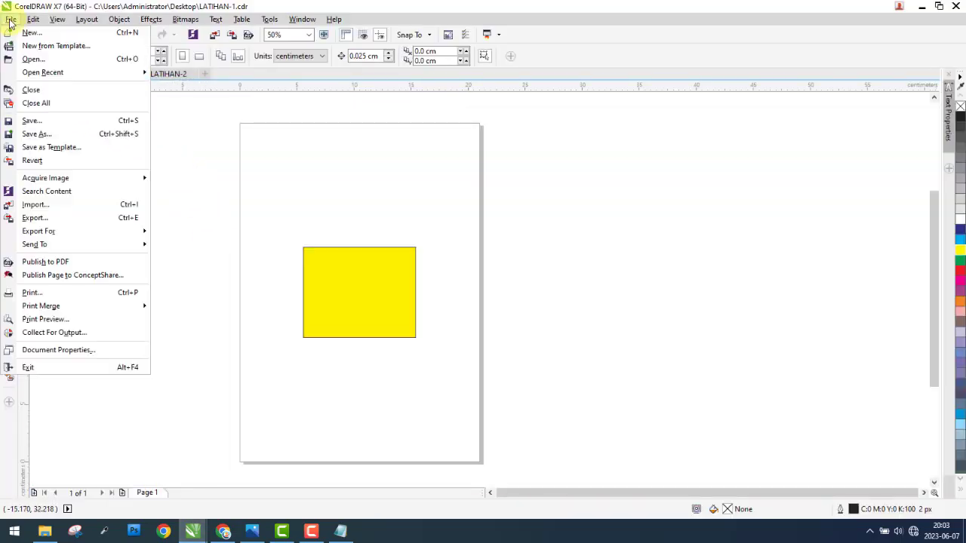
click(64, 264)
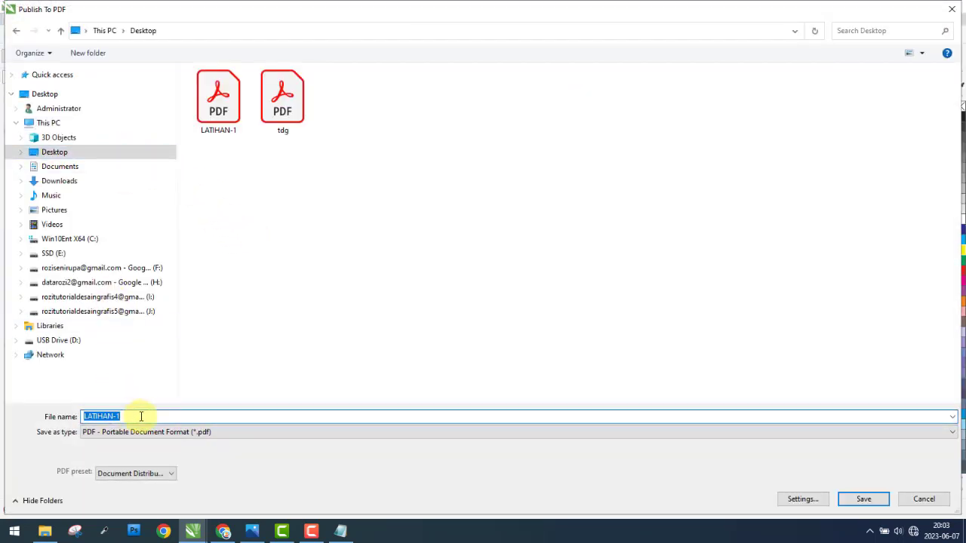
text(SSS)
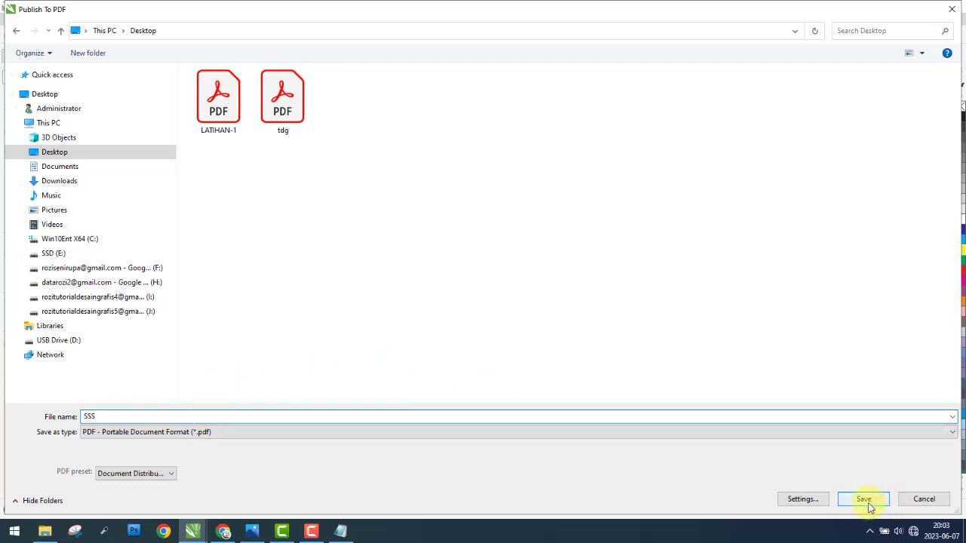
click(864, 500)
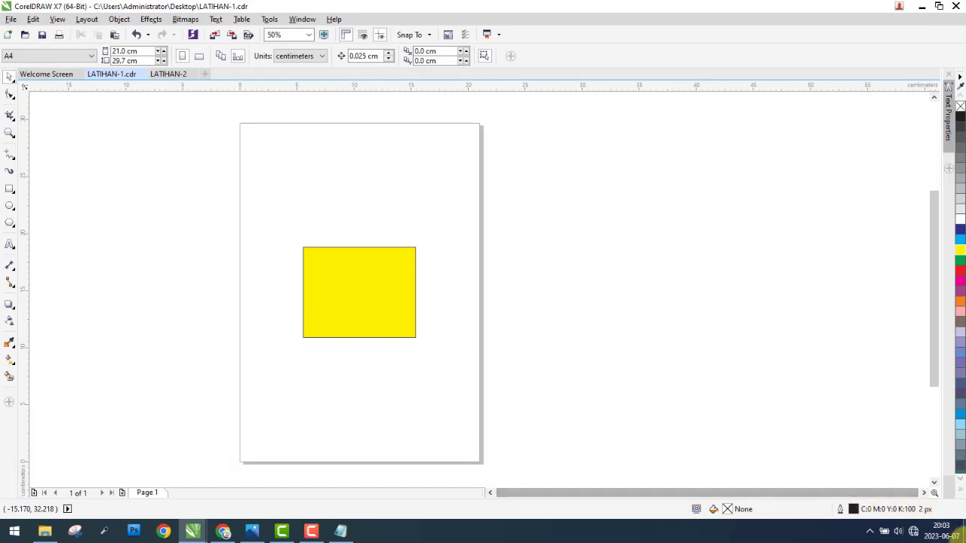
Step: Look for the SSS PDF among the desktop files, and return to the LATIHAN-1.cdr window in CorelDRAW
click(964, 539)
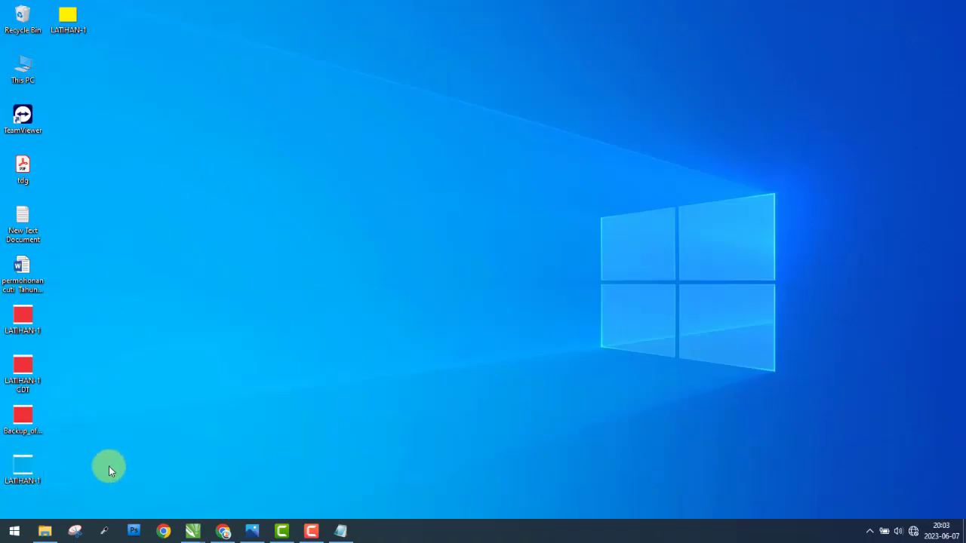
drag(108, 466, 155, 310)
click(194, 532)
click(145, 467)
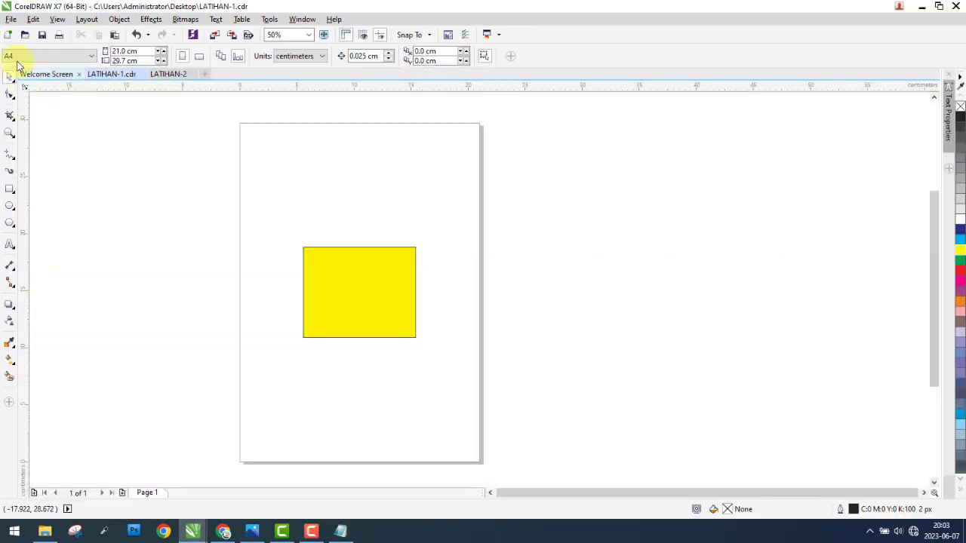
Step: Publish the drawing to PDF as LATIHAN-1 PDF in the Documents folder
click(10, 19)
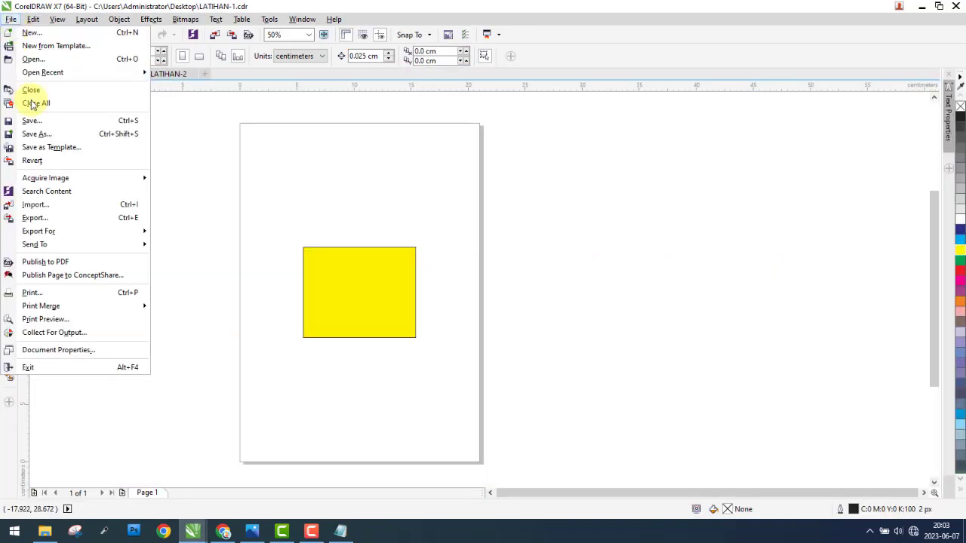
click(43, 261)
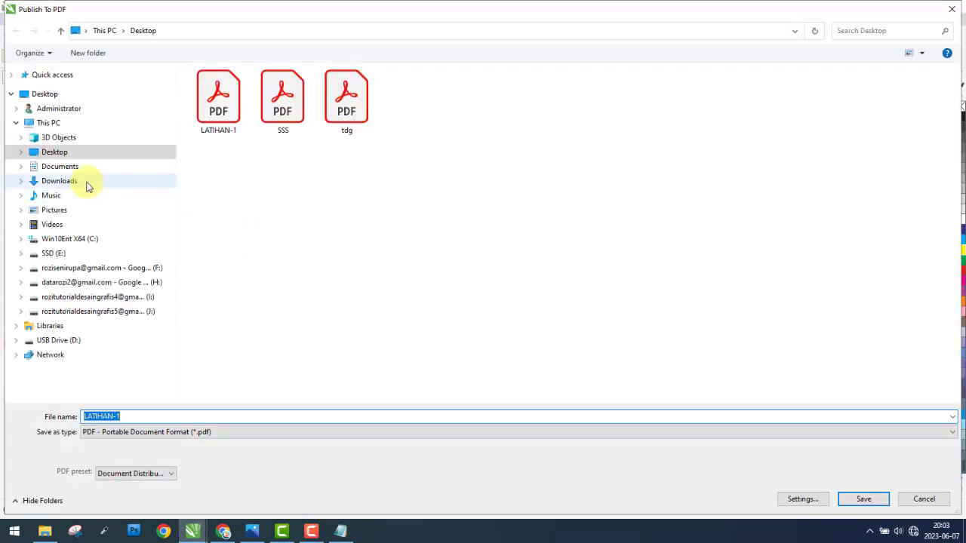
click(60, 166)
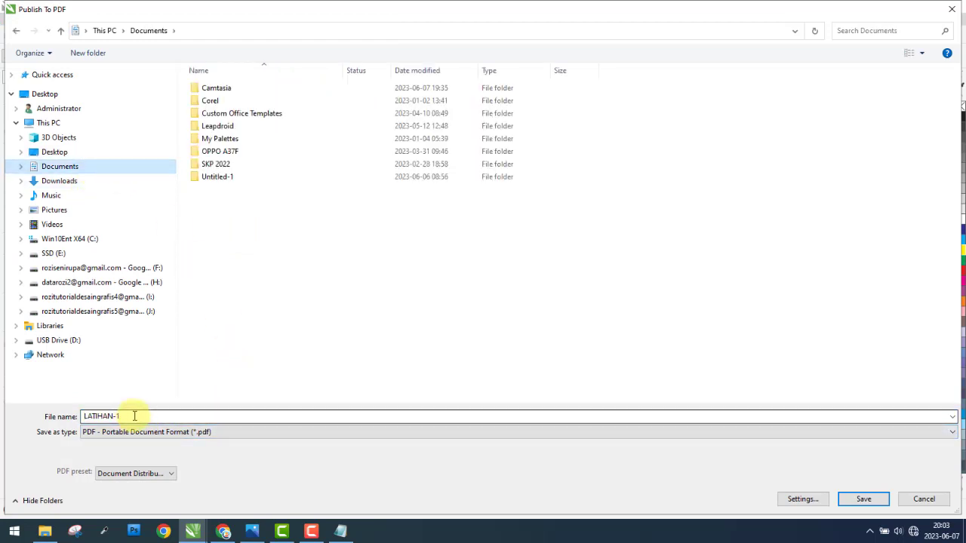
click(173, 416)
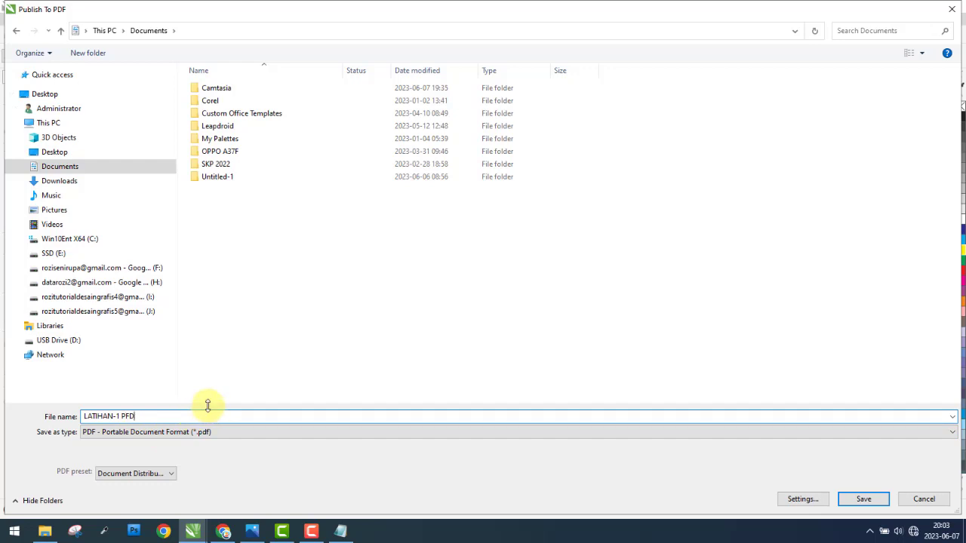
text(PDF)
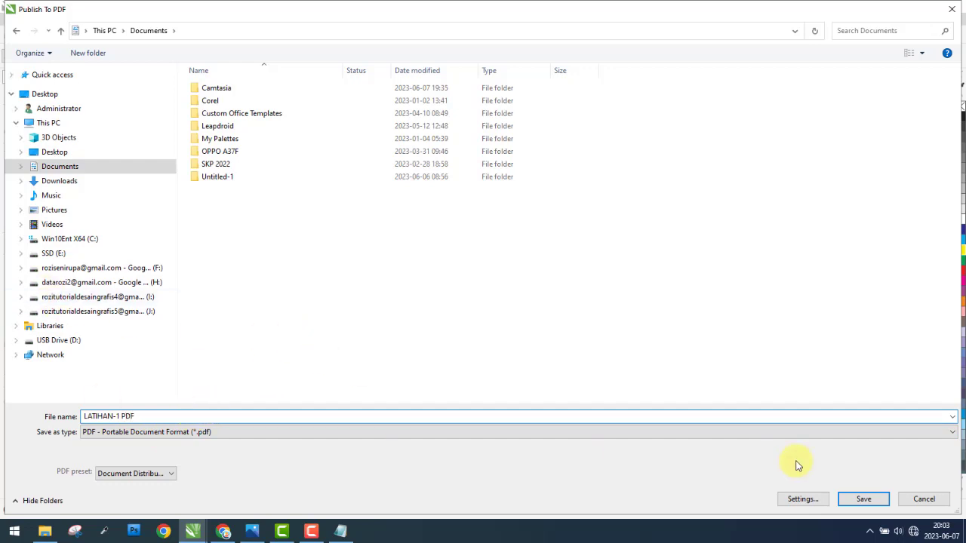
click(864, 500)
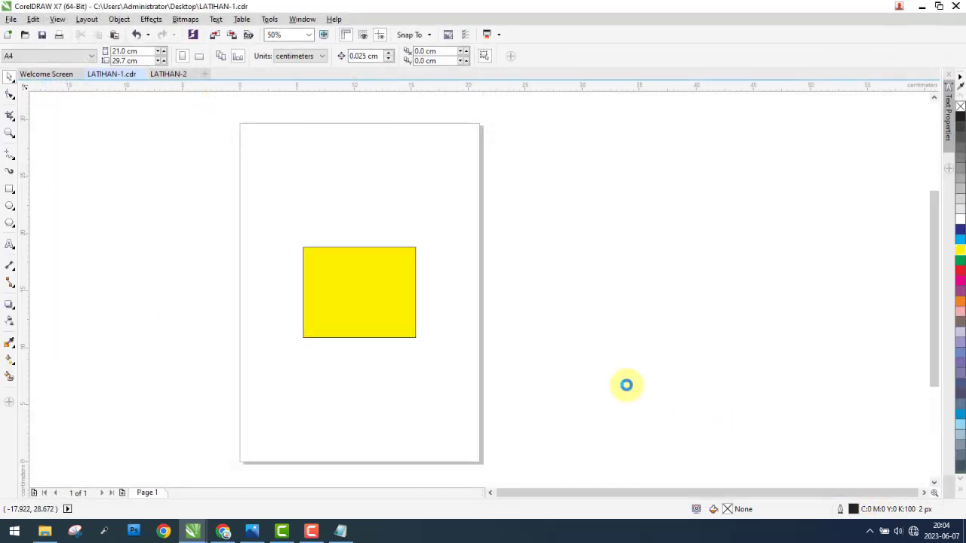
Step: Open LATIHAN-1 PDF from the Documents folder in File Explorer to view it, close it, and return to the LATIHAN-1.cdr window in CorelDRAW
click(45, 531)
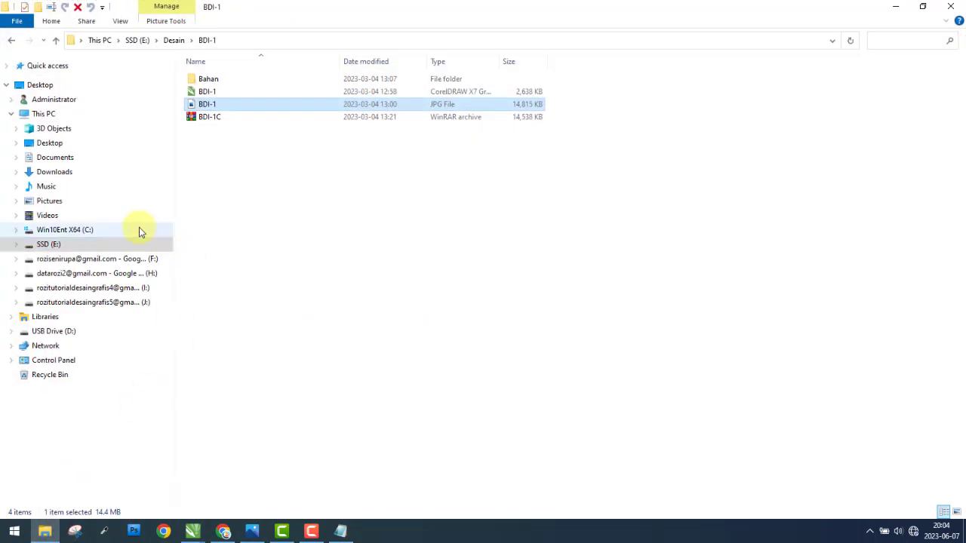
click(83, 156)
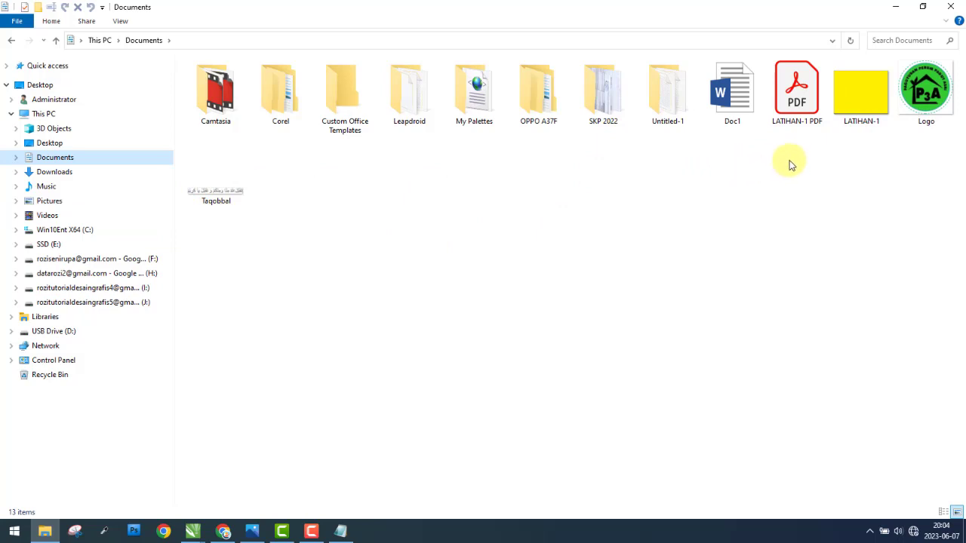
click(794, 101)
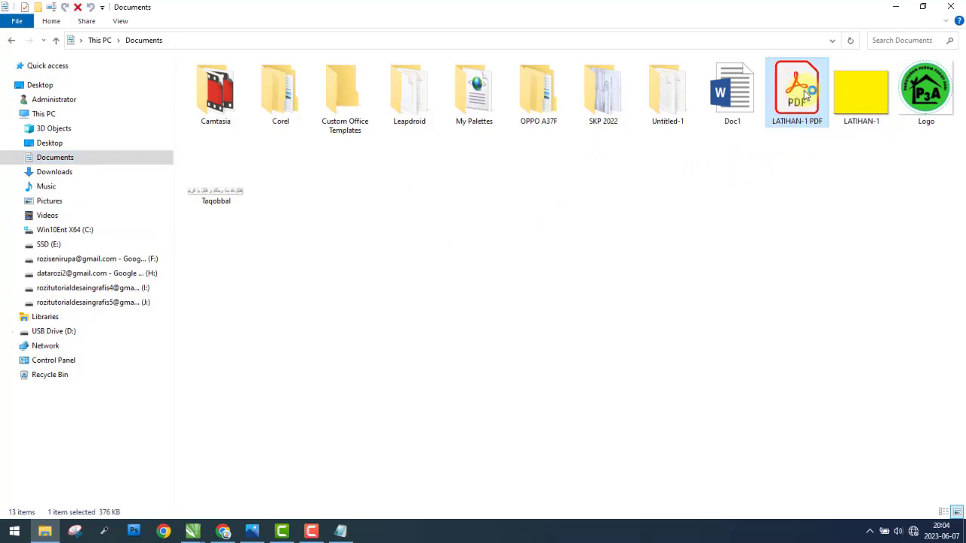
double_click(805, 93)
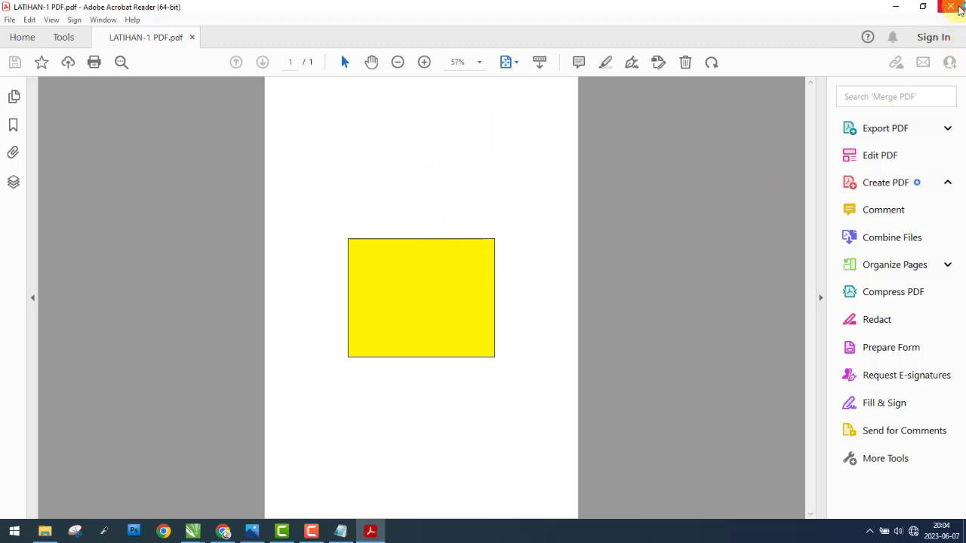
click(959, 7)
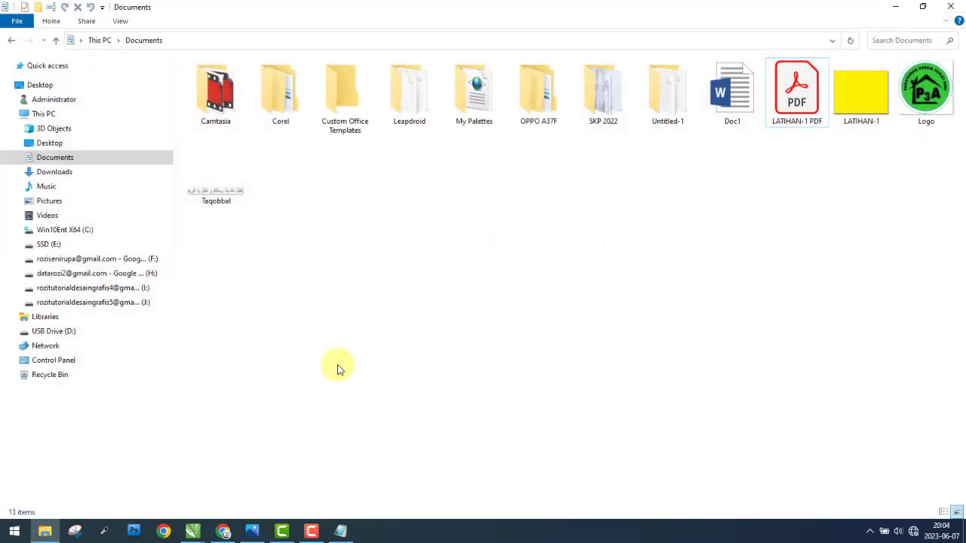
mouse_move(194, 530)
click(166, 490)
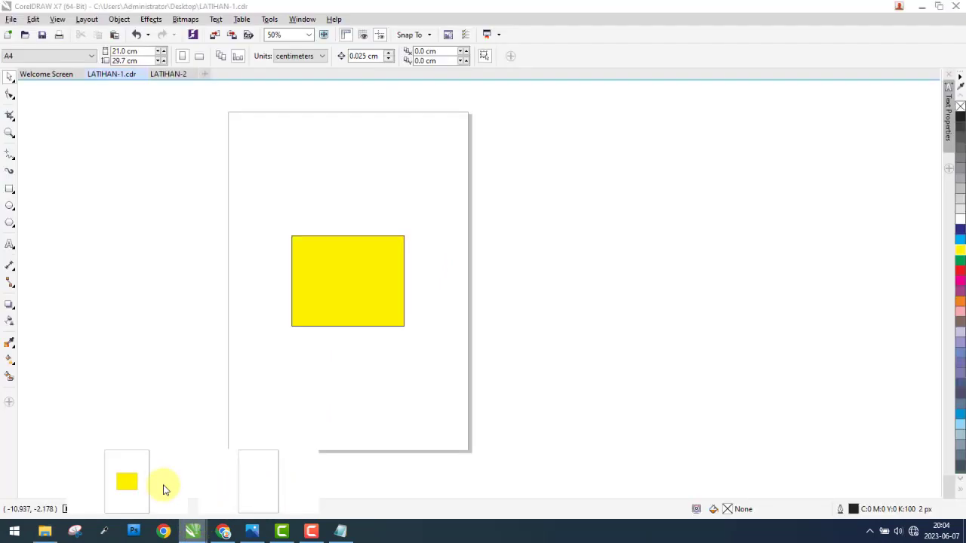
Step: Start exporting the drawing to the Documents folder as LATIHAN- 2 in PDF - Adobe Portable Document Format
click(12, 19)
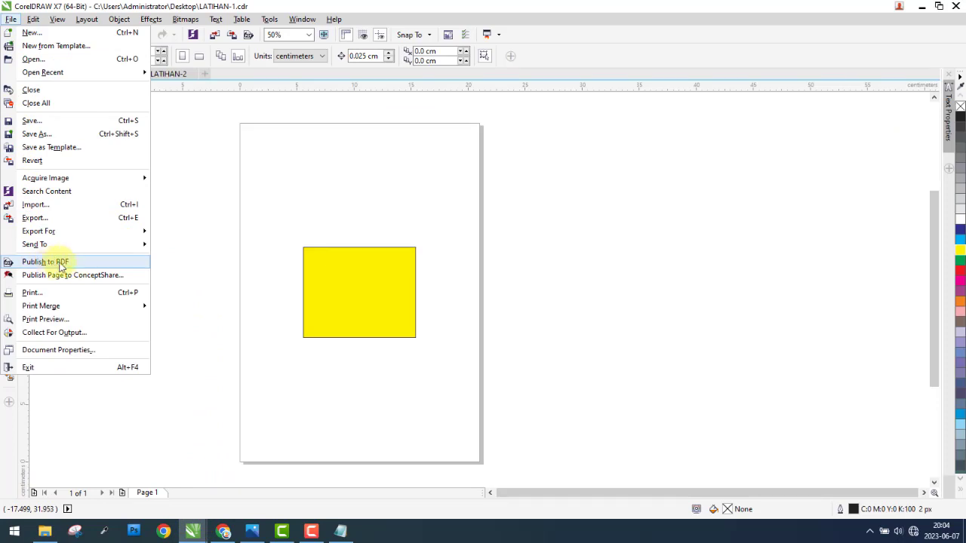
click(46, 218)
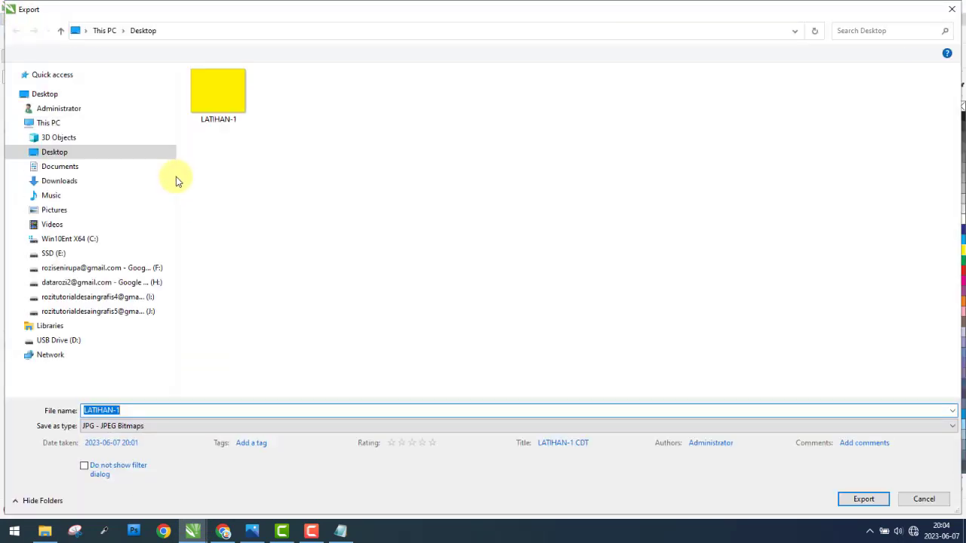
click(68, 166)
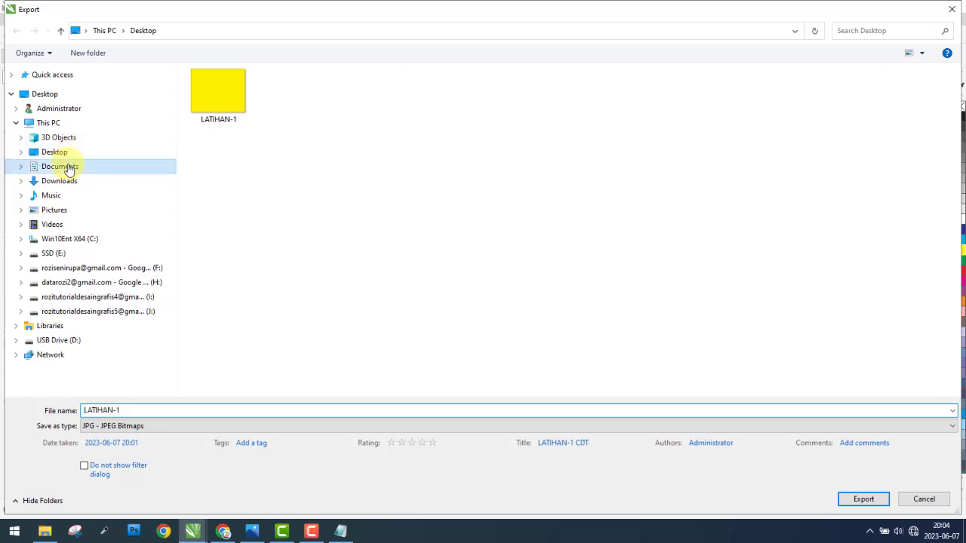
click(144, 409)
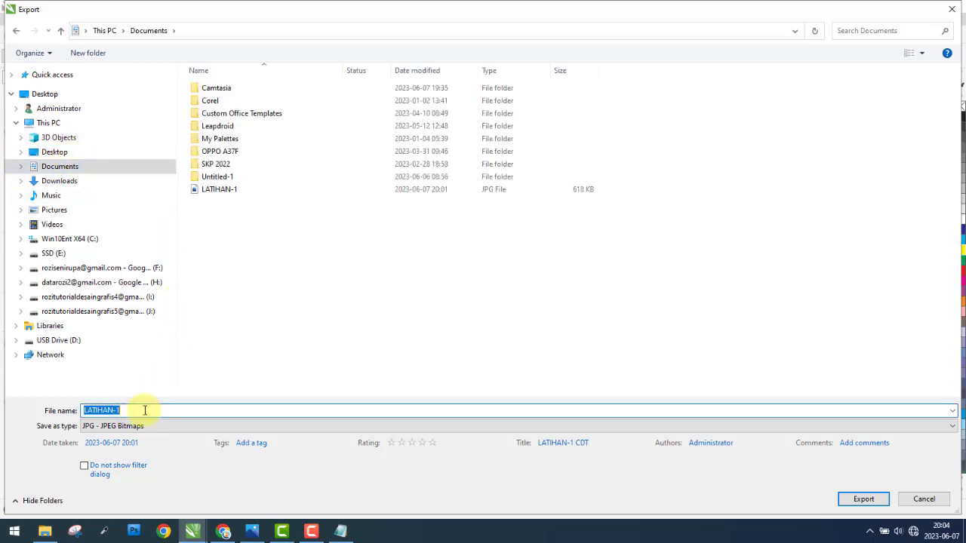
key(BackSpace)
click(260, 427)
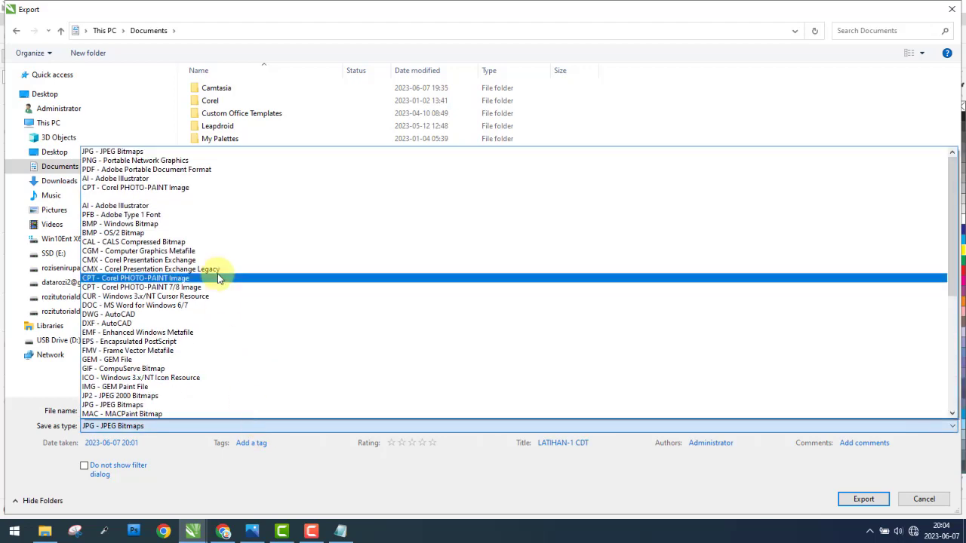
click(161, 170)
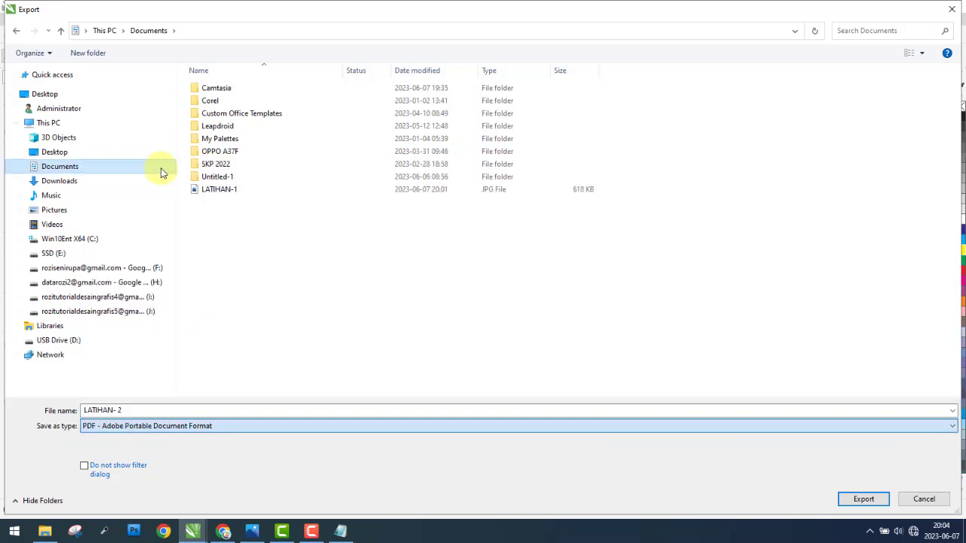
click(865, 500)
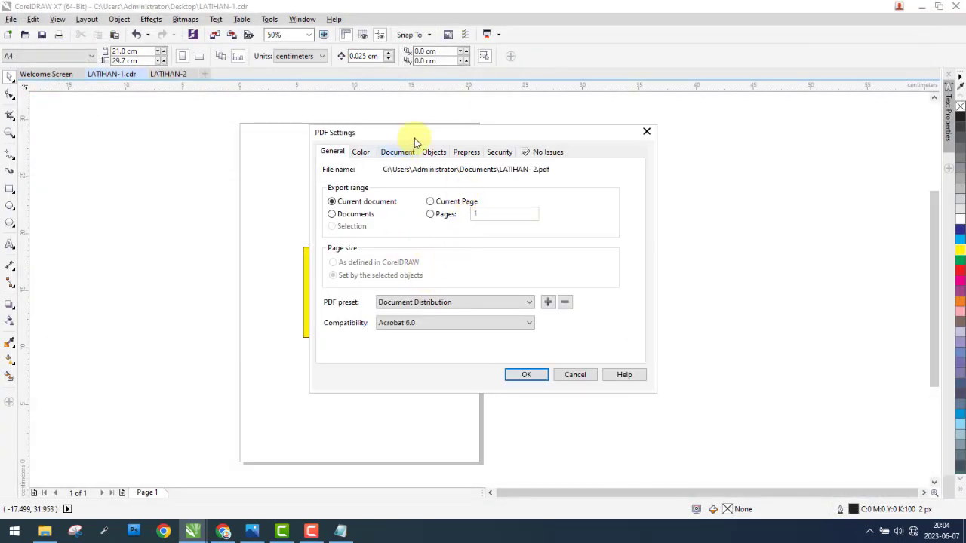
Step: Review the general and color PDF settings, keep Current document as the export range, and complete the PDF export
drag(492, 134, 681, 149)
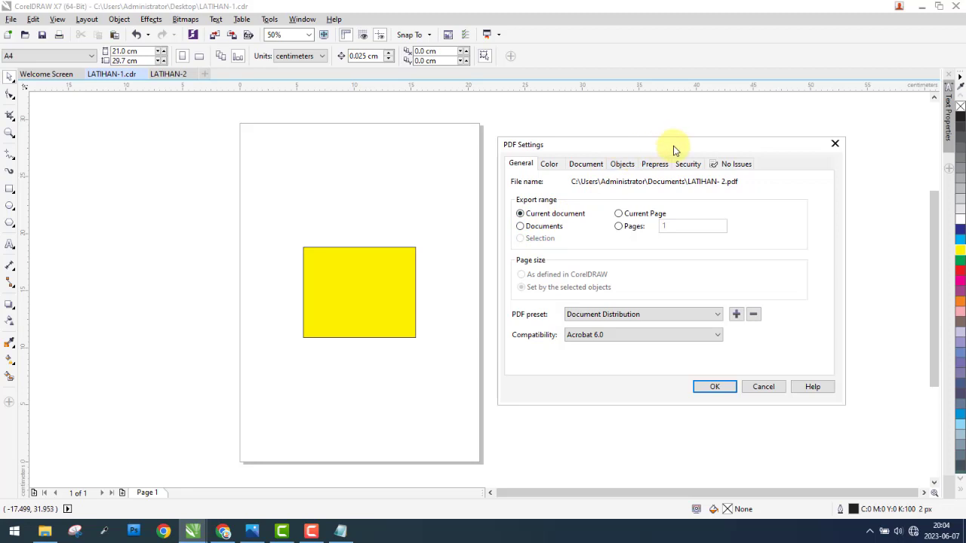
mouse_move(673, 145)
mouse_down()
mouse_move(686, 134)
mouse_move(678, 134)
mouse_up()
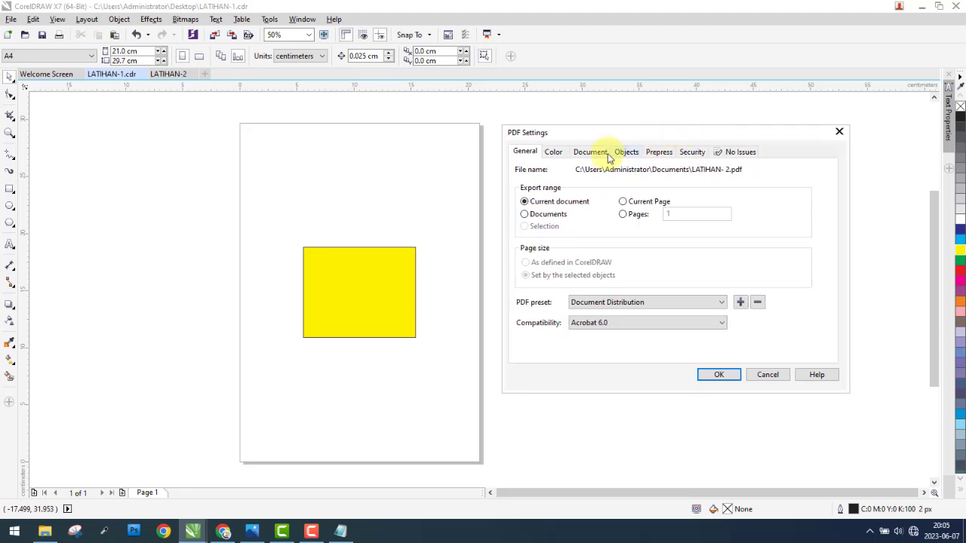
click(551, 214)
click(556, 204)
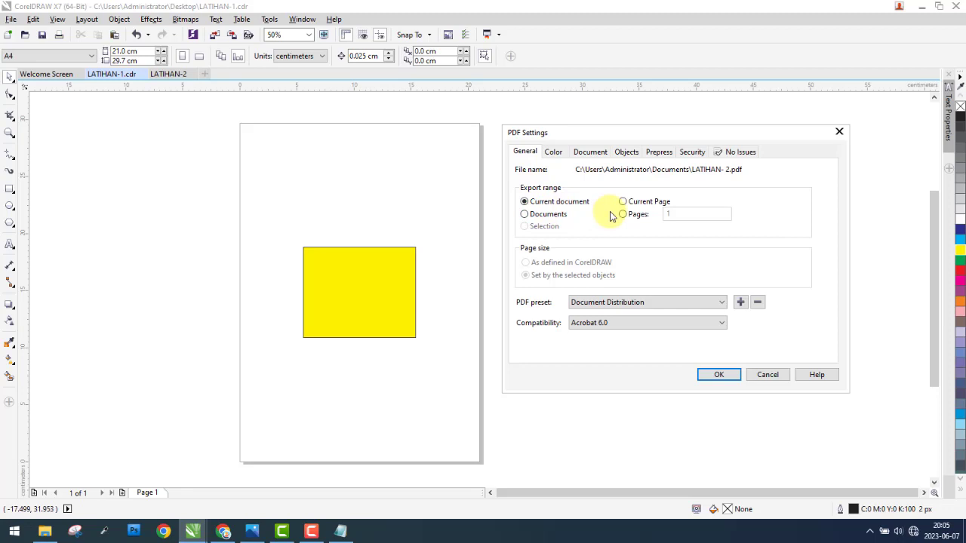
click(554, 154)
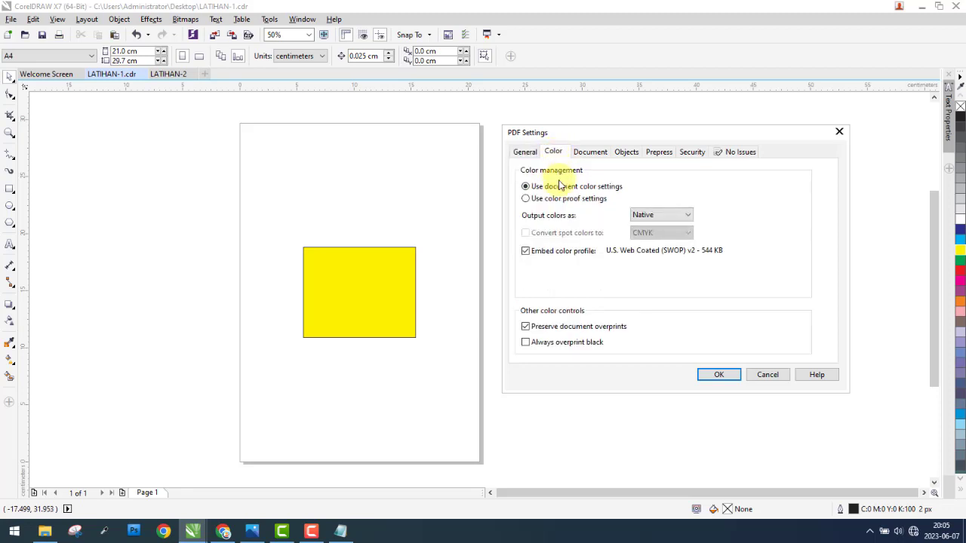
click(583, 153)
click(554, 153)
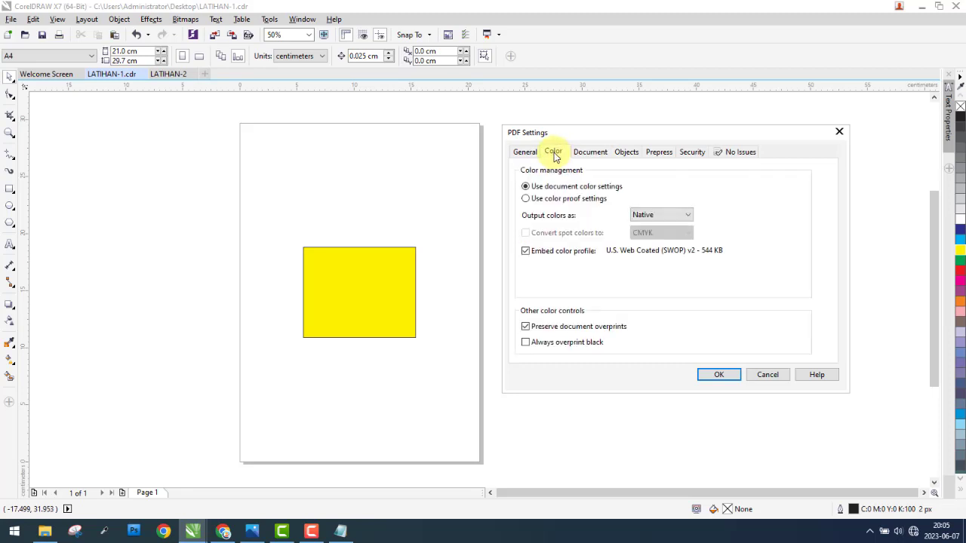
click(524, 151)
click(716, 375)
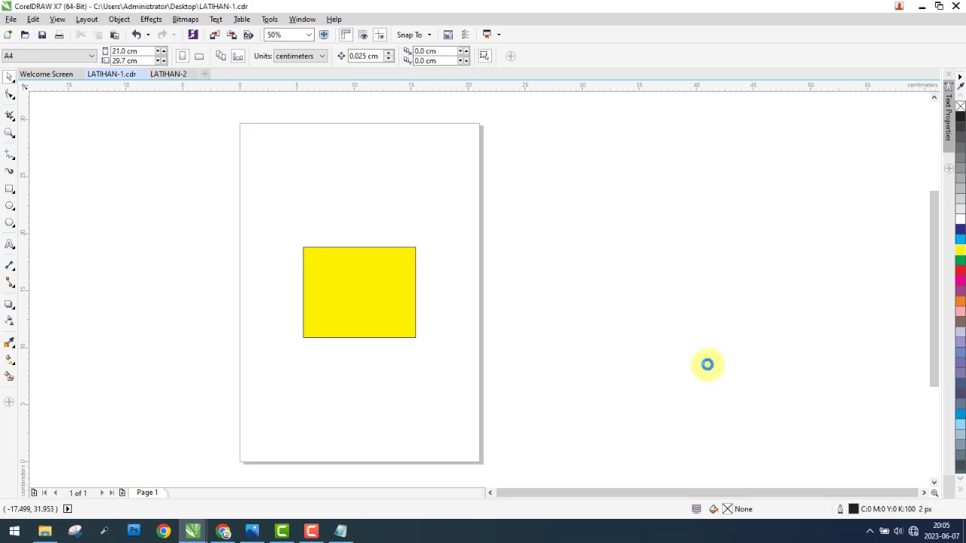
Step: Open the LATIHAN- 2 PDF from the Documents folder in File Explorer to view it, close it, and return to CorelDRAW
click(47, 533)
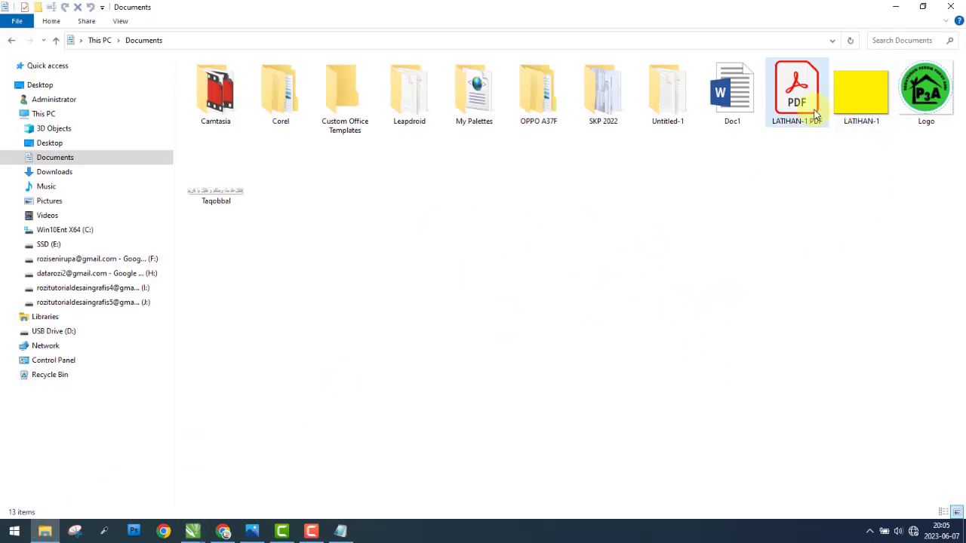
click(11, 40)
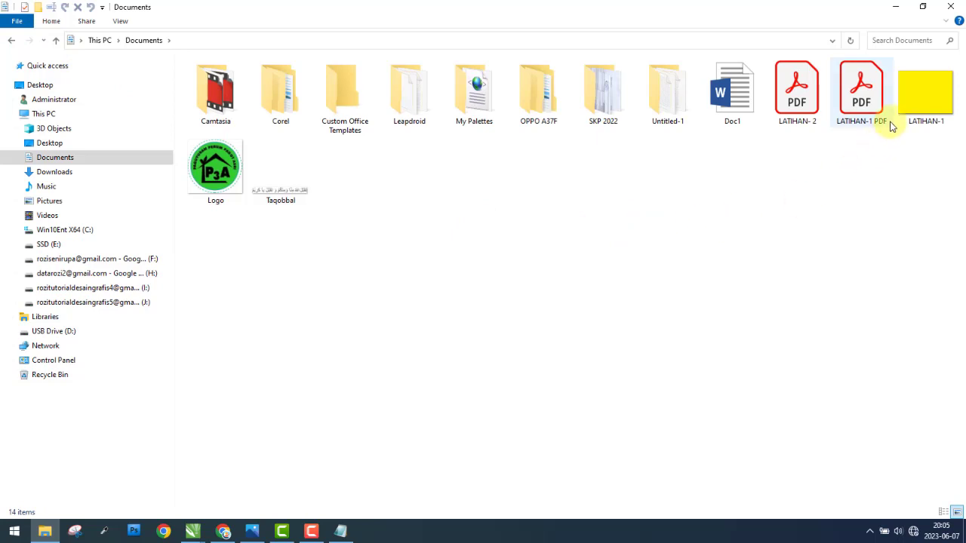
click(867, 102)
click(794, 98)
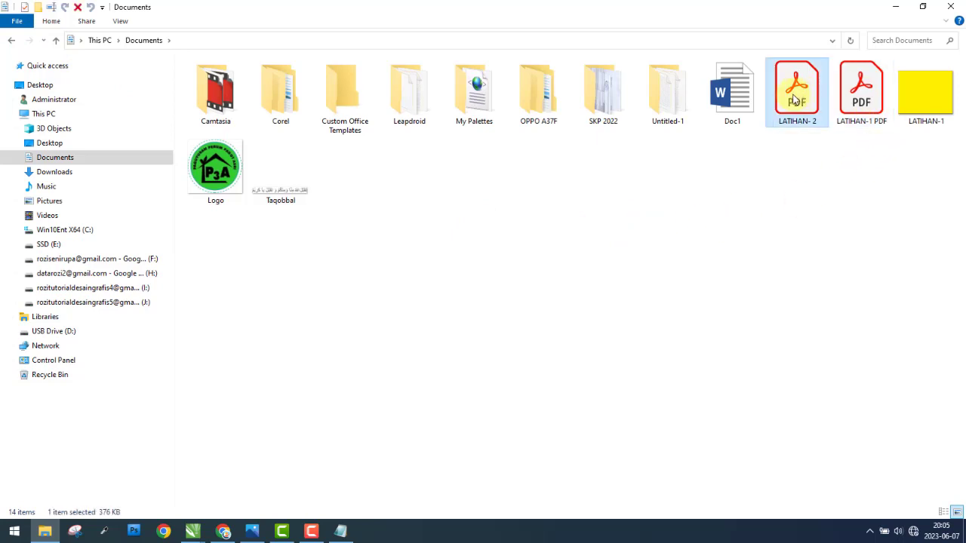
double_click(799, 101)
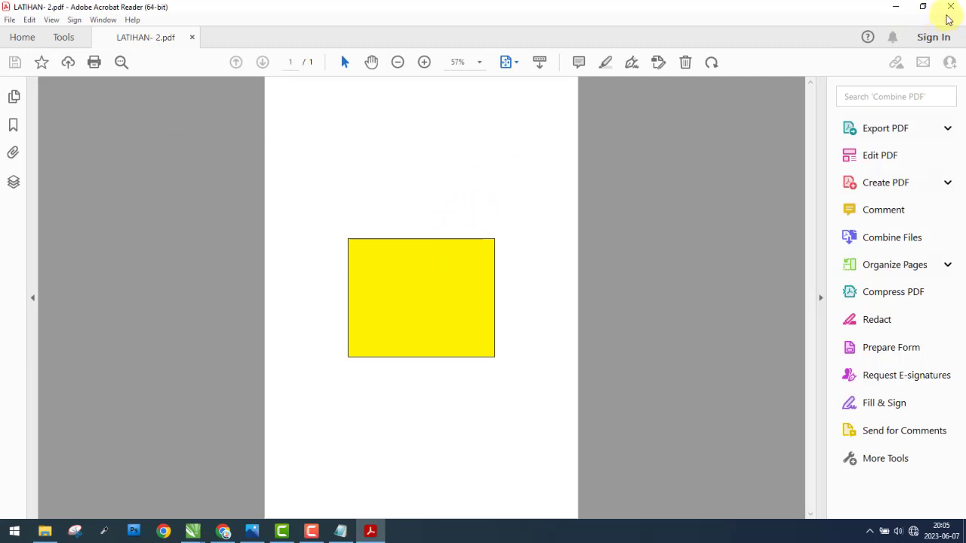
click(951, 10)
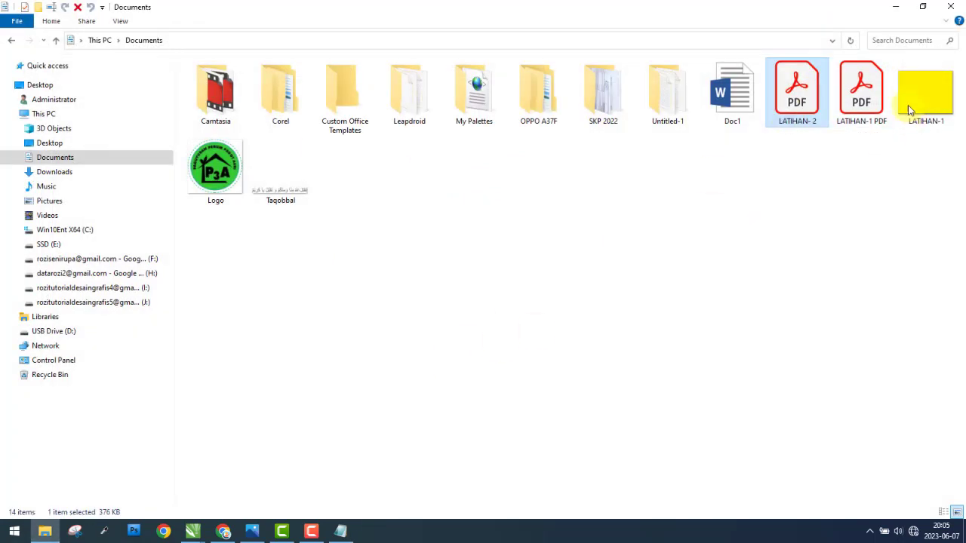
click(896, 14)
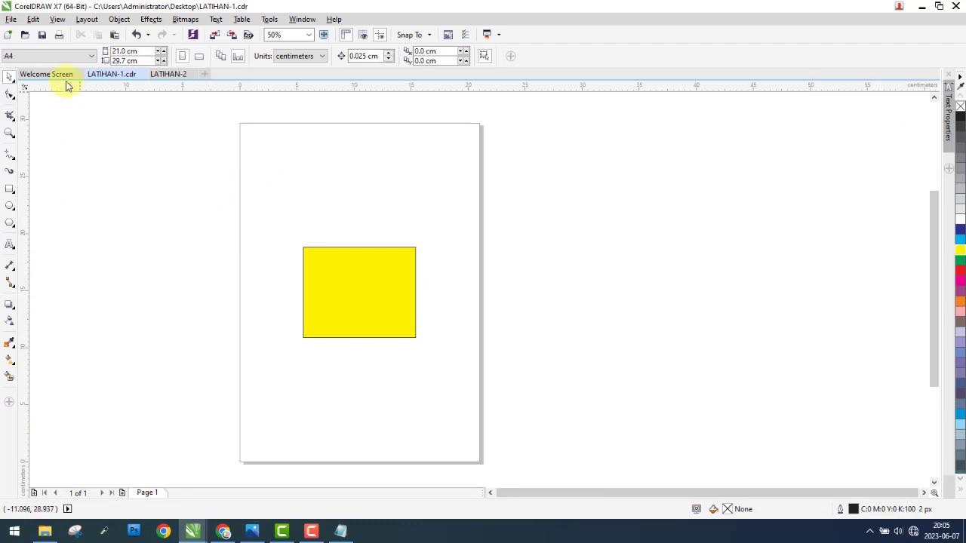
Step: Examine the print options of the drawing, including the color settings, printer selection and page orientation choices
click(9, 19)
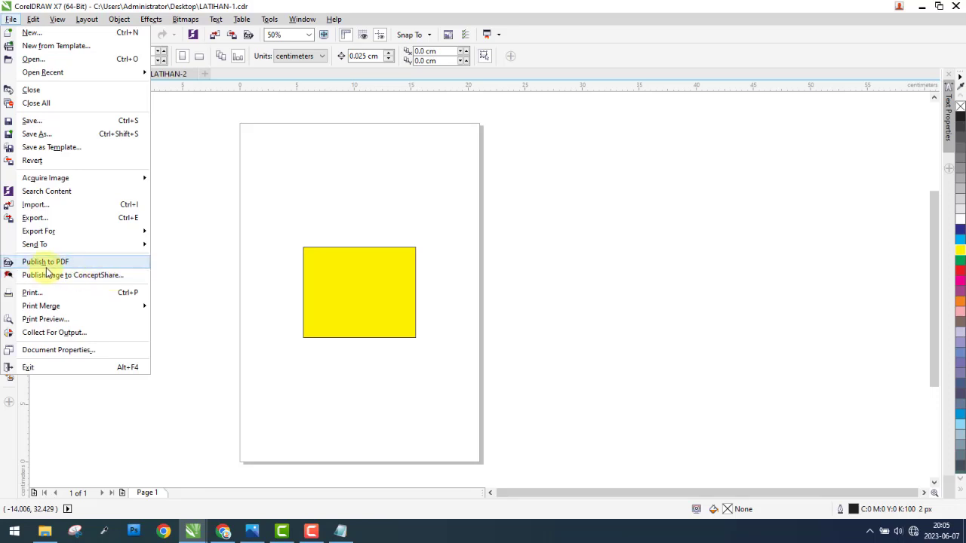
click(104, 293)
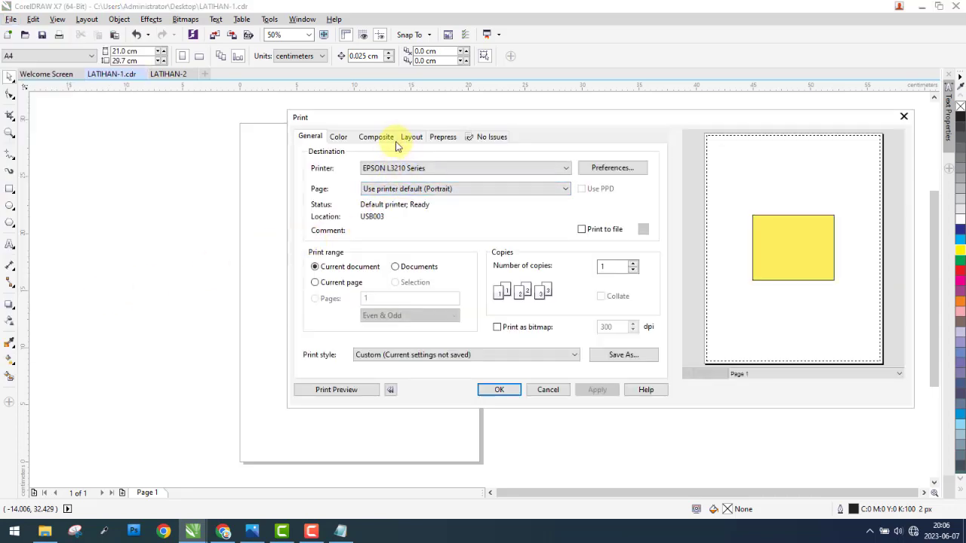
click(338, 136)
click(310, 136)
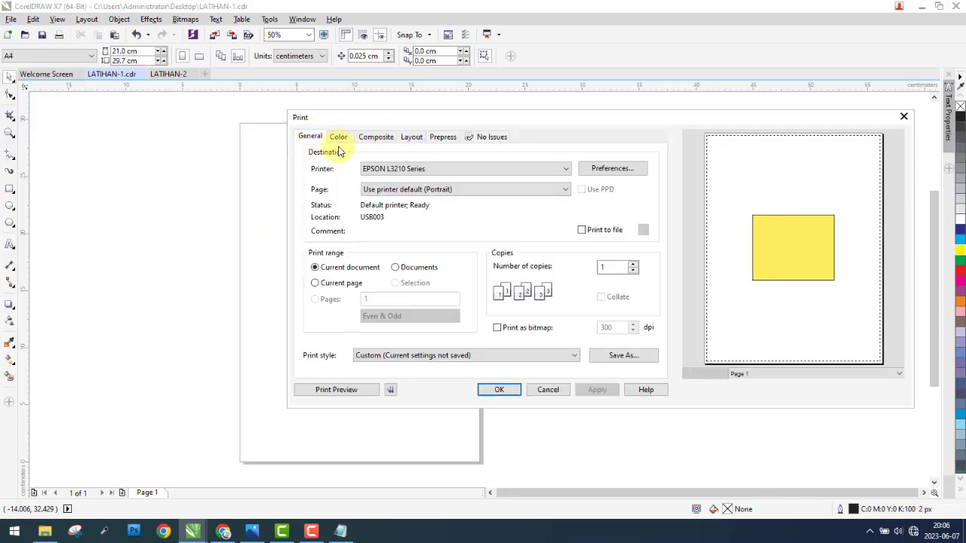
click(402, 169)
click(389, 187)
Step: Try the A4 210 x 297 mm document size in the EPSON L3210 Series preferences, and leave the print setup without printing
click(608, 171)
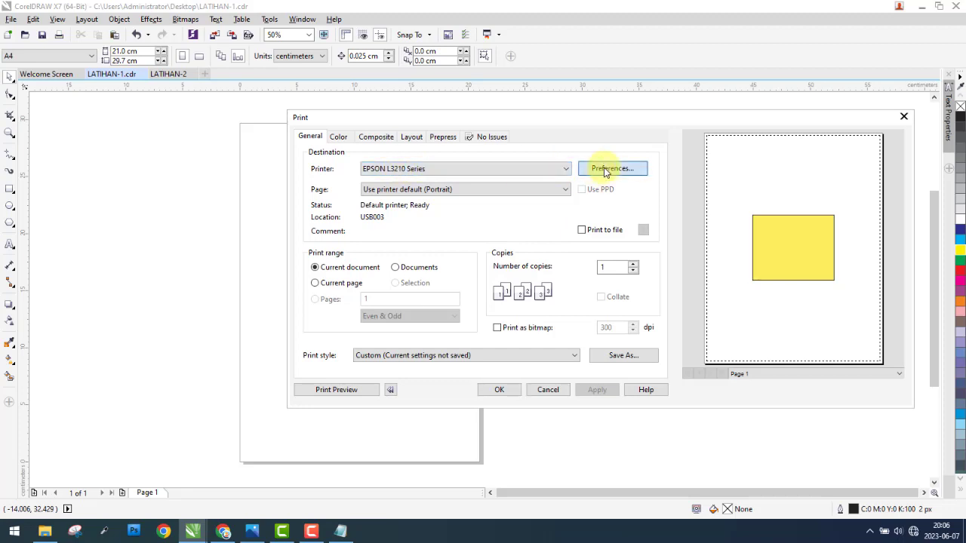
click(551, 219)
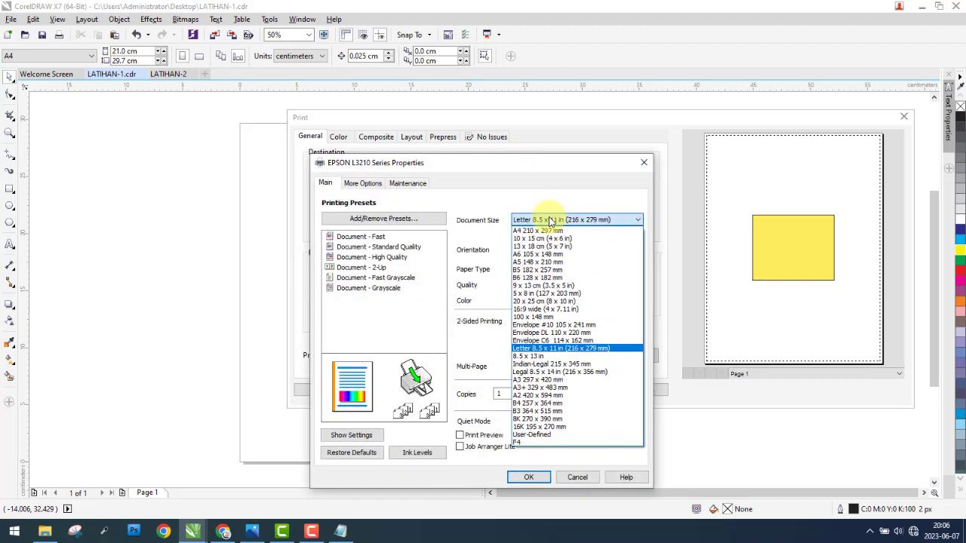
click(542, 230)
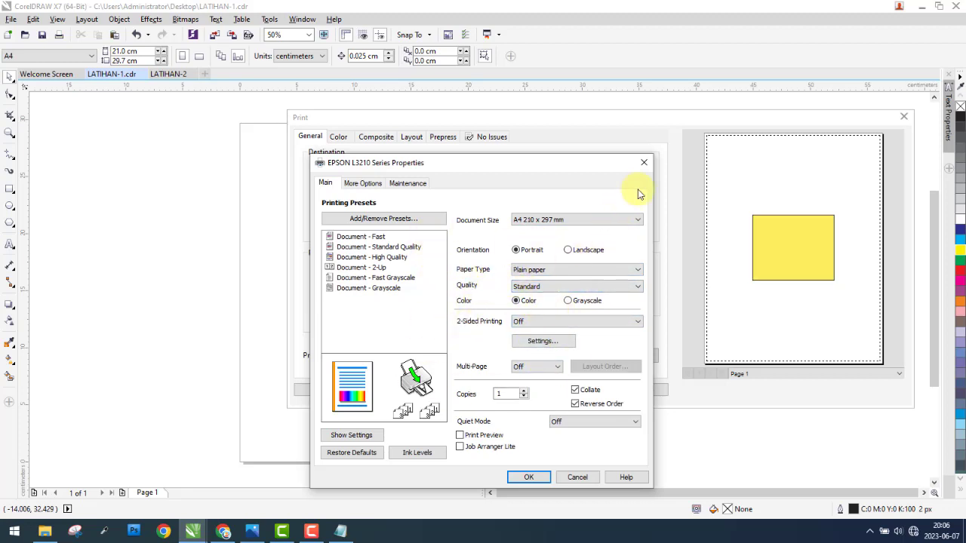
click(643, 162)
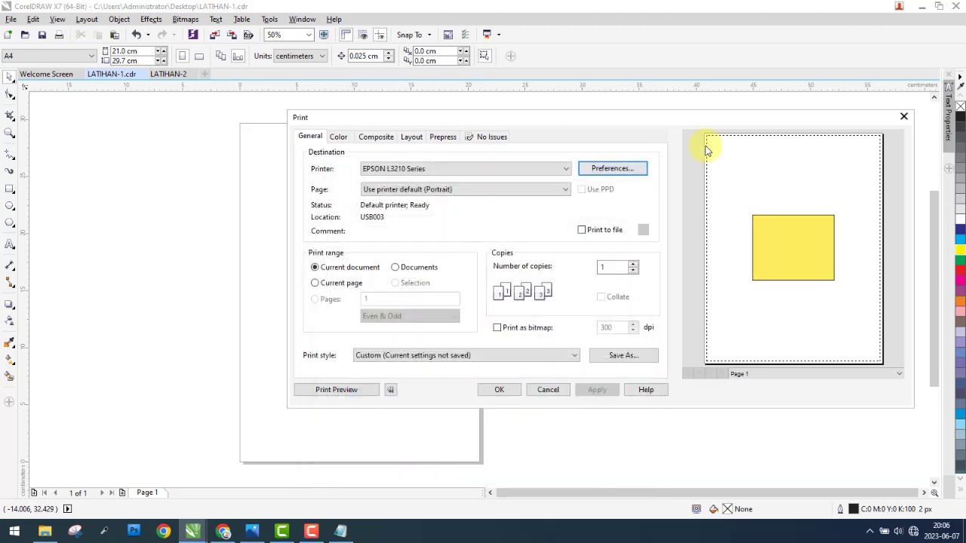
click(906, 116)
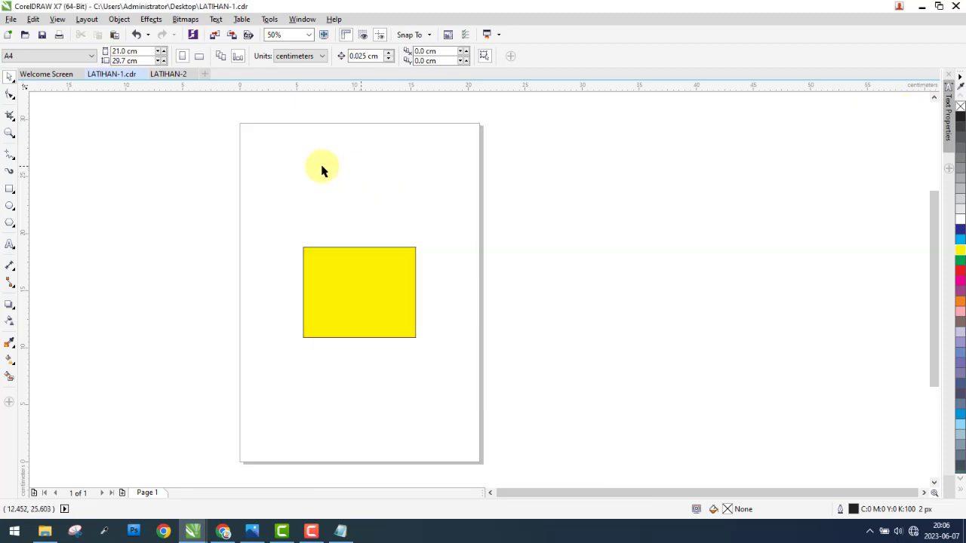
Step: Start a print merge with Create new text to view the wizard's Add fields page, and close the wizard
click(10, 19)
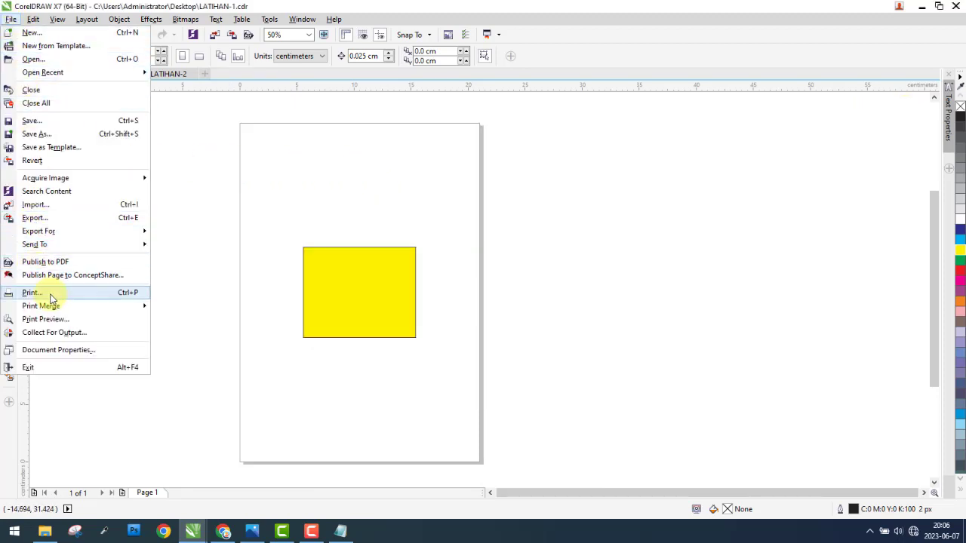
mouse_move(71, 308)
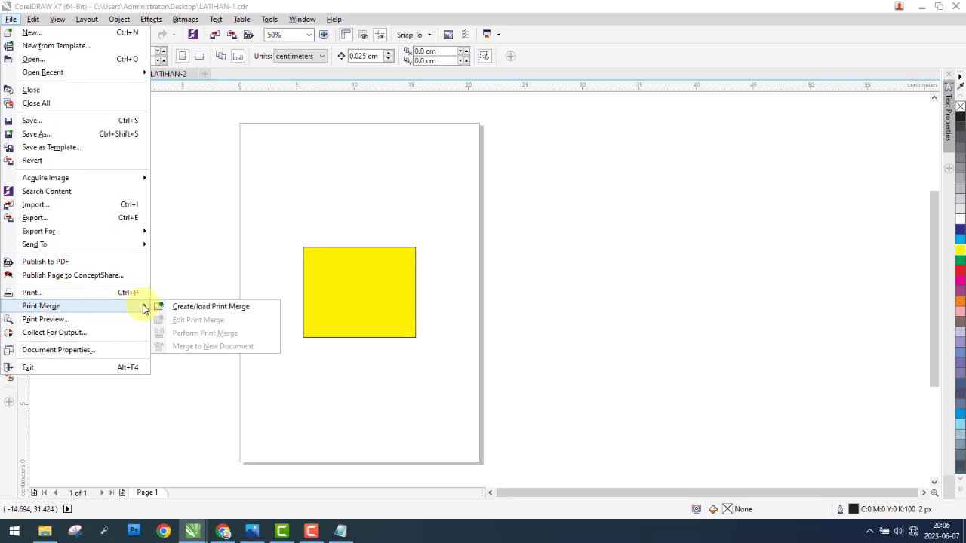
click(192, 307)
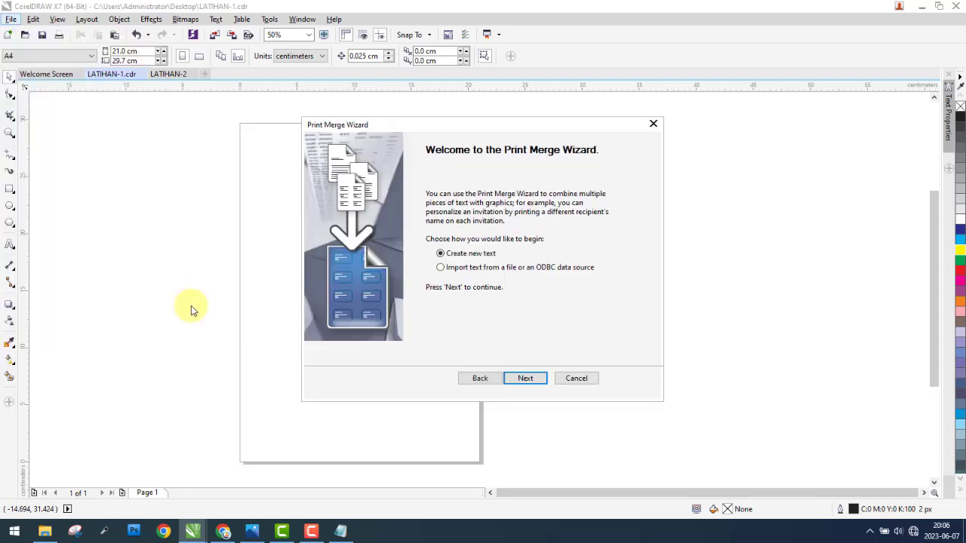
click(525, 379)
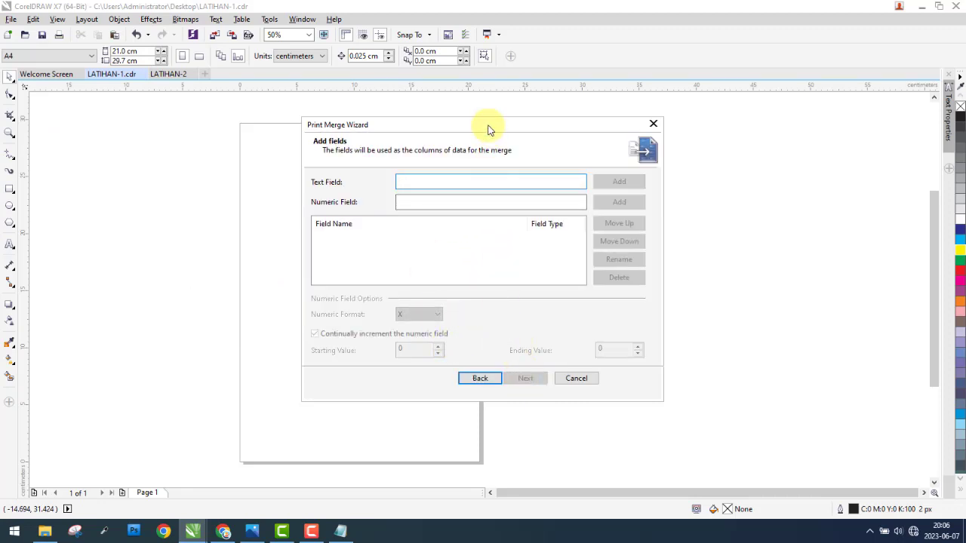
drag(487, 130, 693, 154)
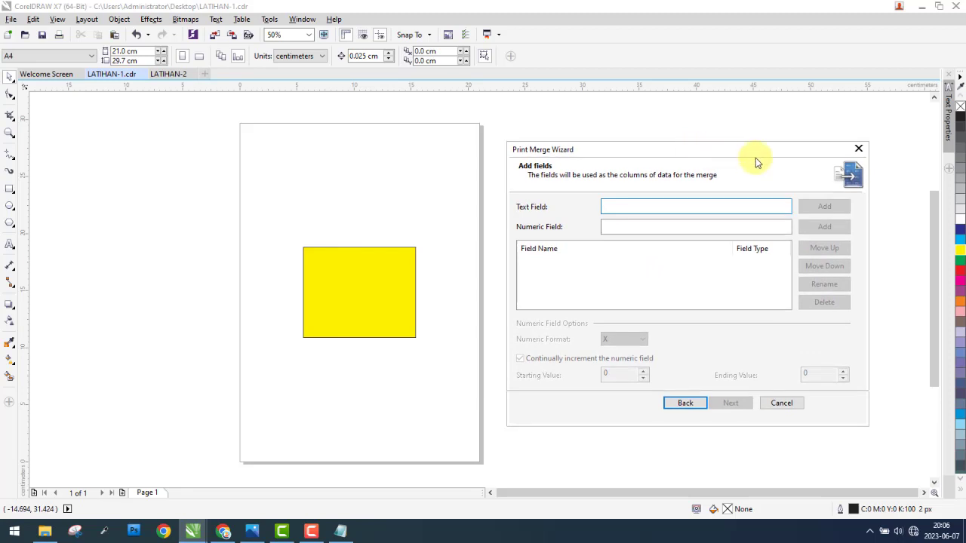
click(858, 148)
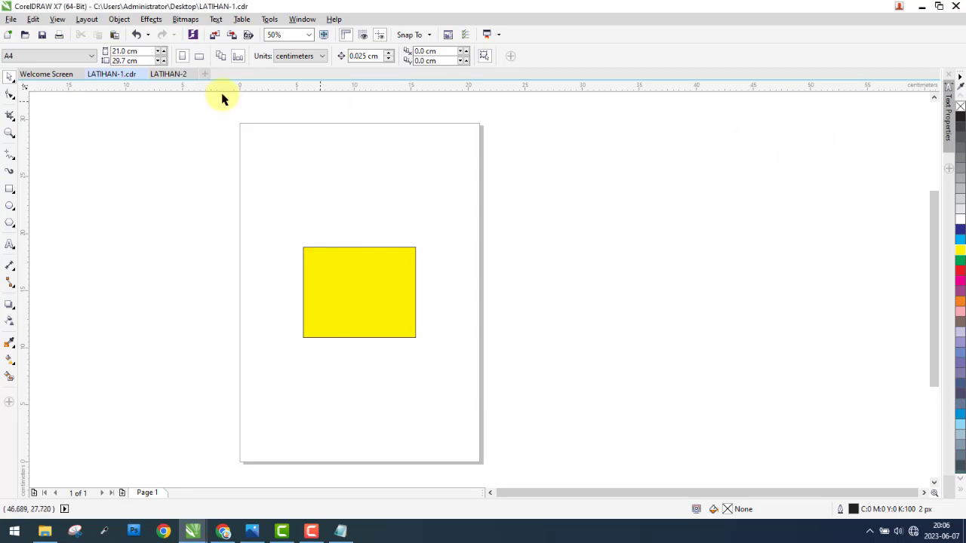
Step: Show the print preview of the LATIHAN-1 drawing
click(10, 19)
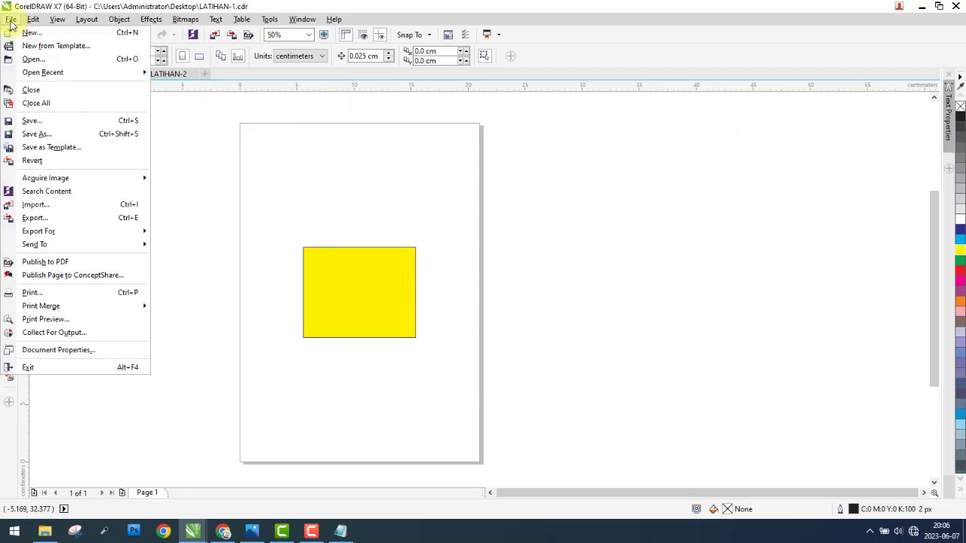
click(46, 320)
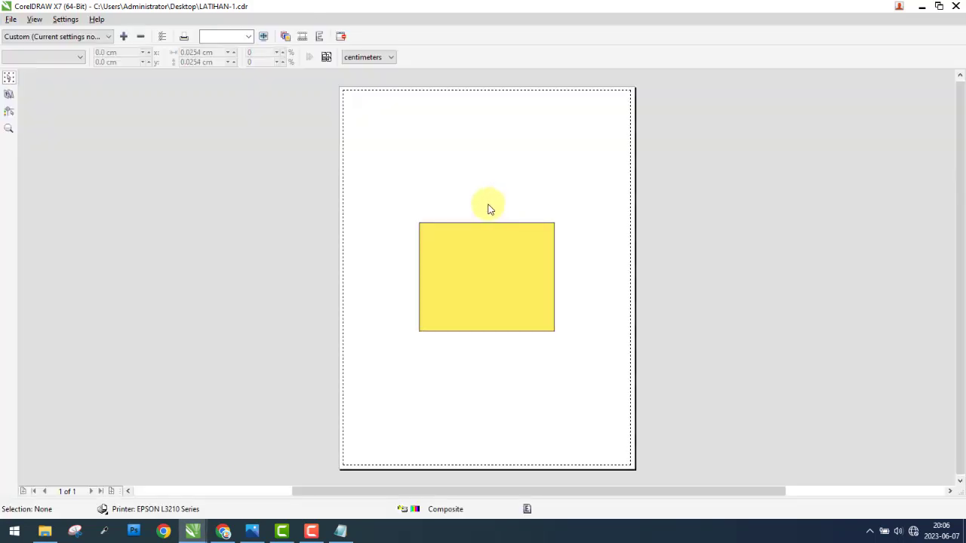
Step: Leave the print preview, reopen the print settings, and hide and reshow their mini preview
click(955, 7)
click(10, 20)
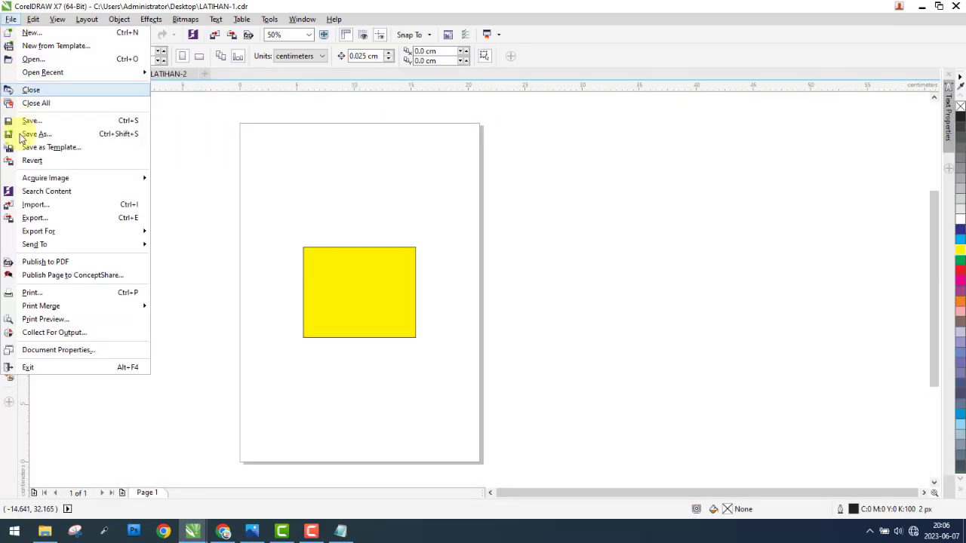
click(168, 279)
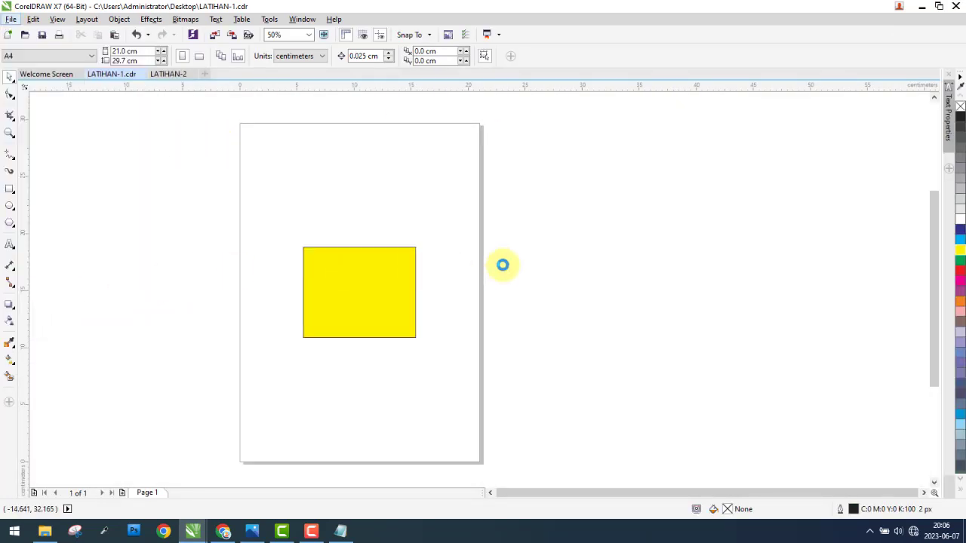
key(ctrl+p)
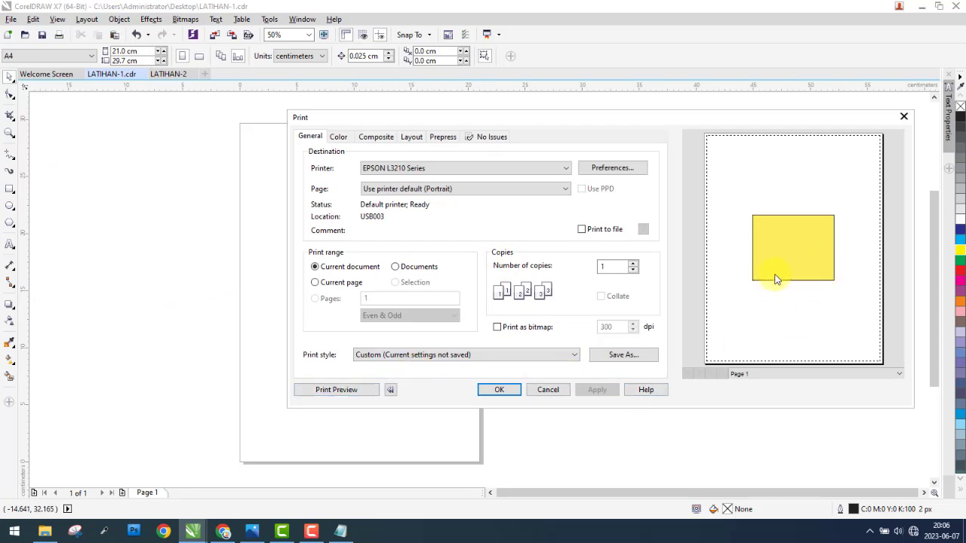
click(390, 390)
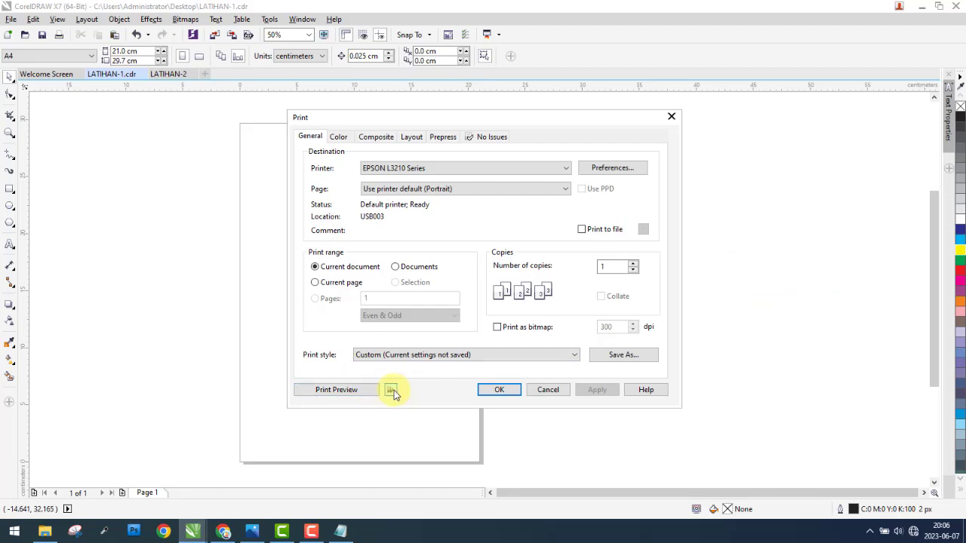
click(390, 390)
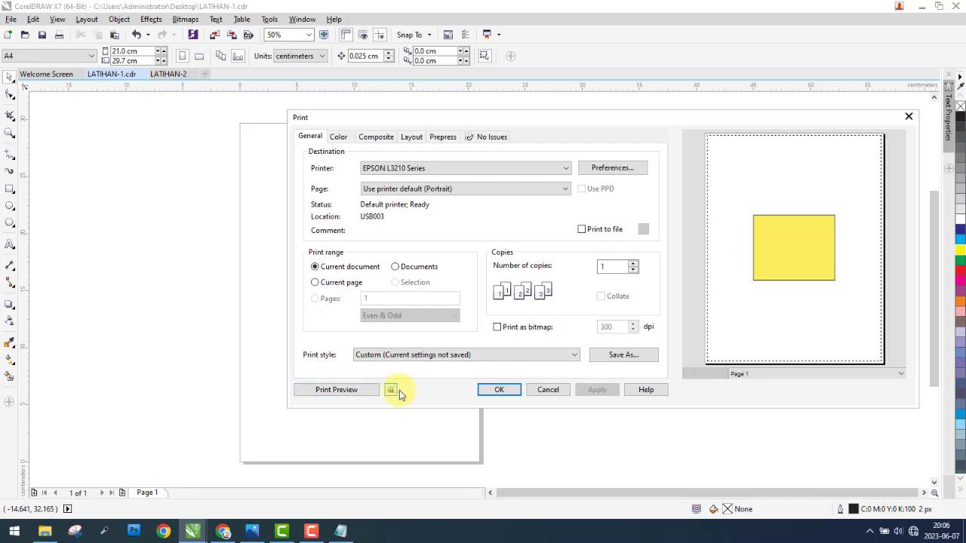
Step: Show the full-page print preview from the print settings, and leave both without printing
click(336, 390)
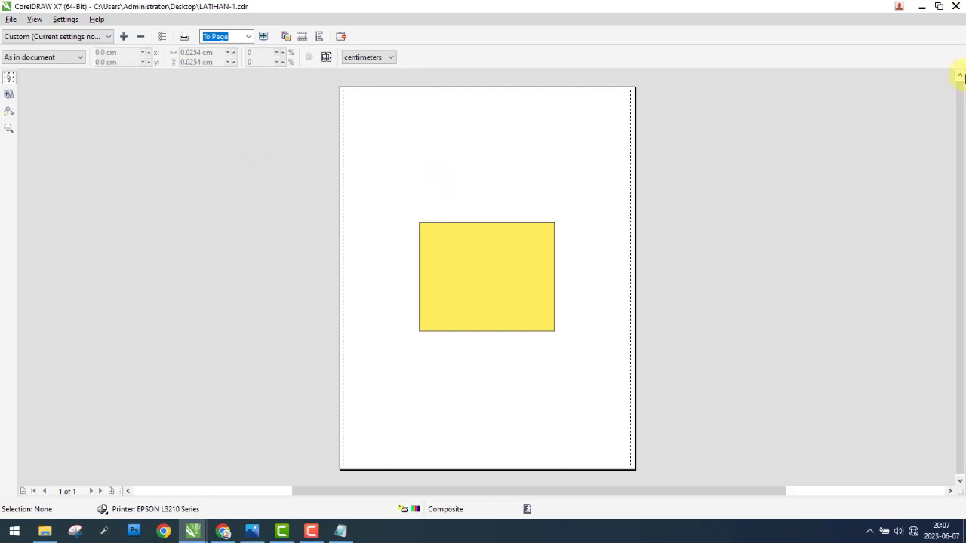
click(951, 9)
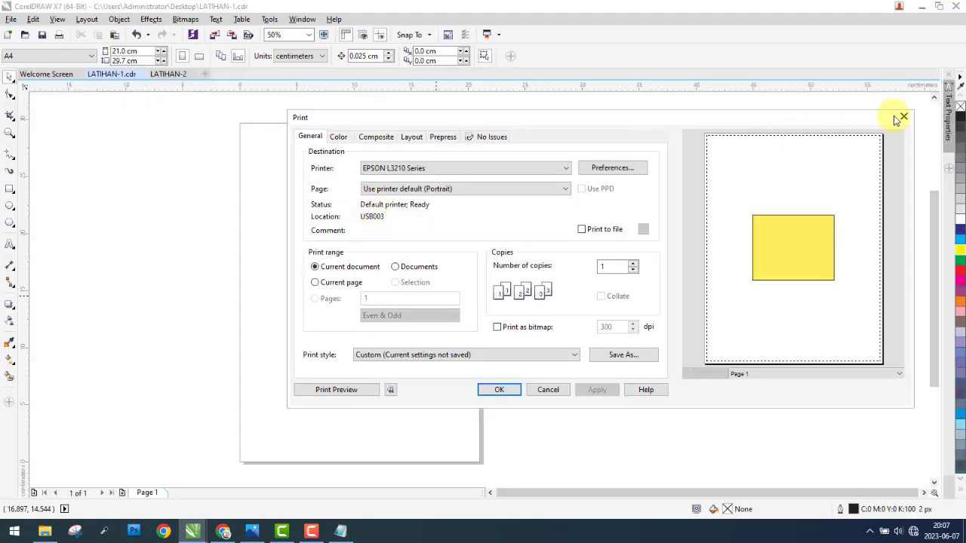
click(903, 118)
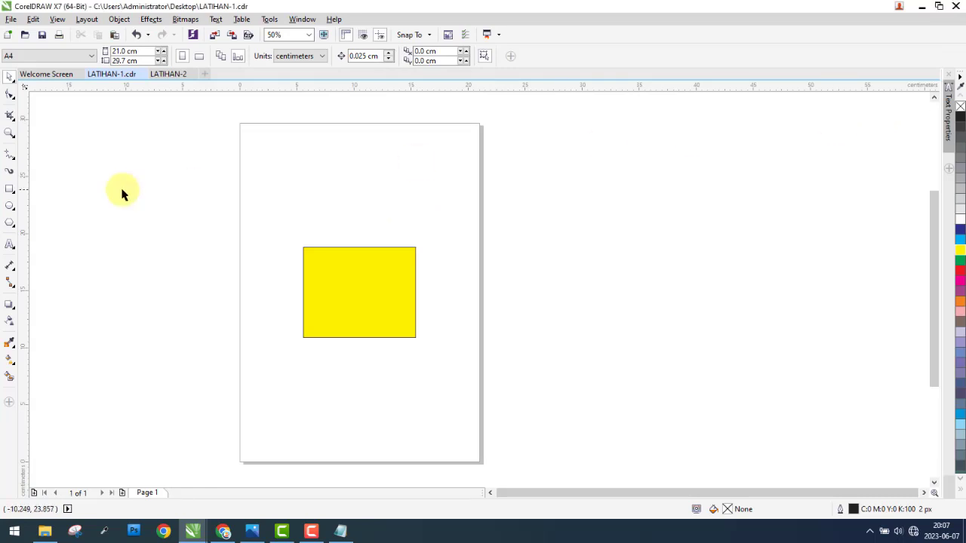
Step: Switch to the Notepad notes and read the description of Collect For Output in item 22, and return to the drawing
click(11, 20)
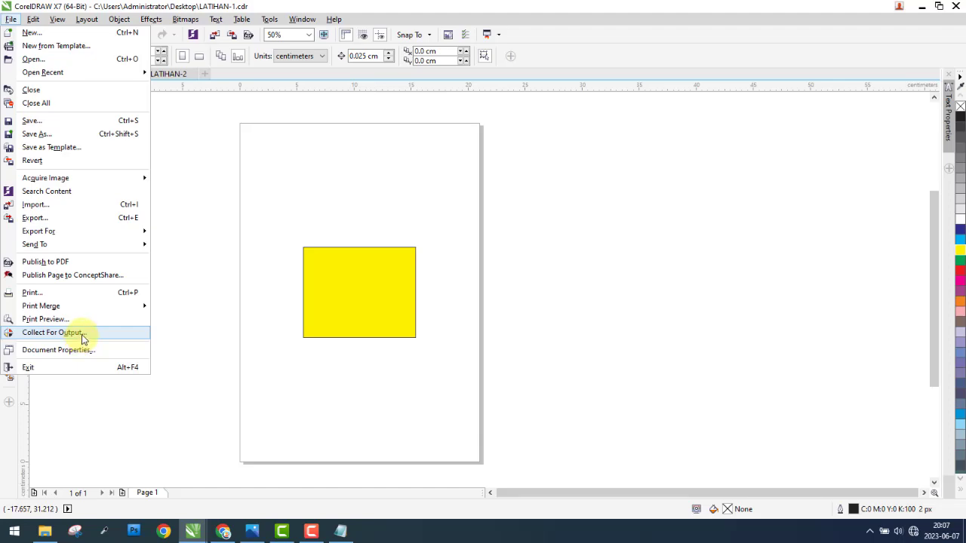
click(340, 531)
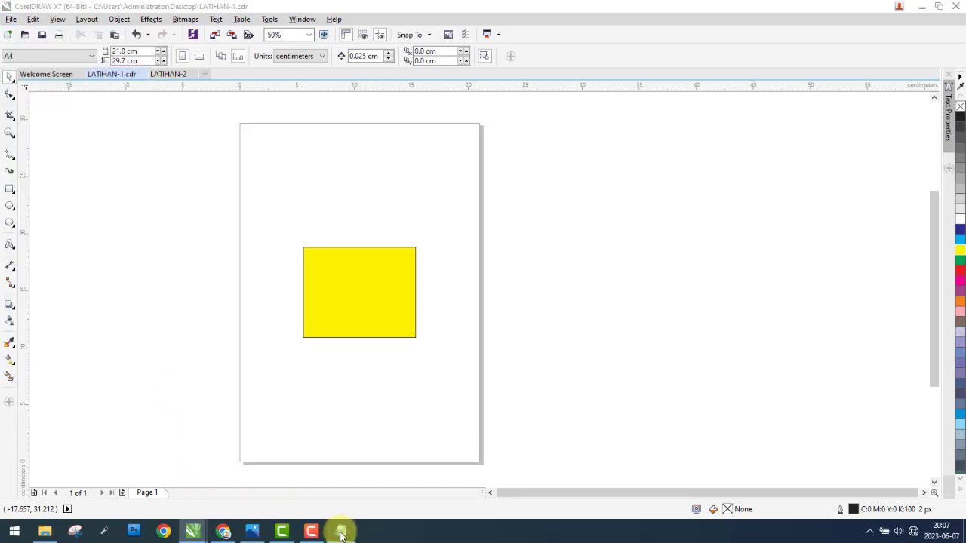
click(73, 292)
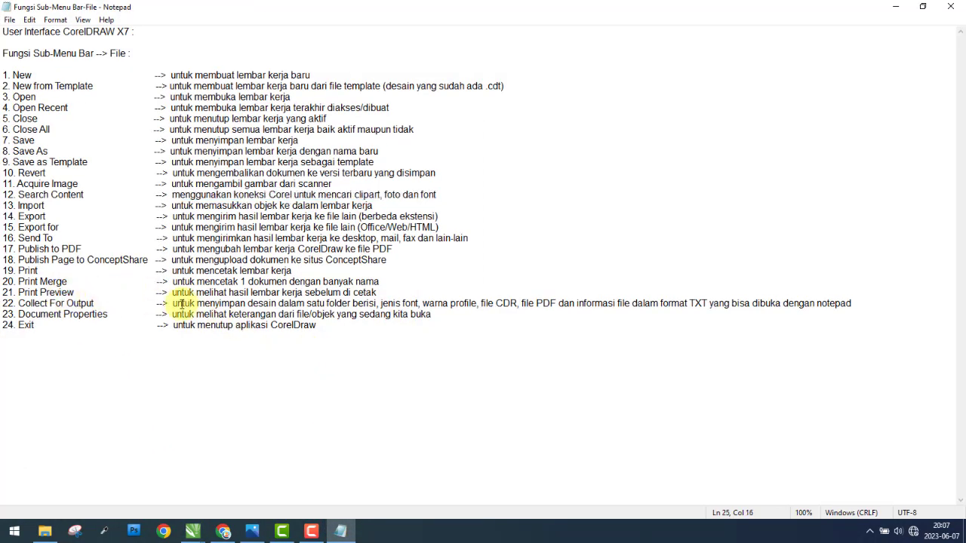
drag(182, 304, 778, 304)
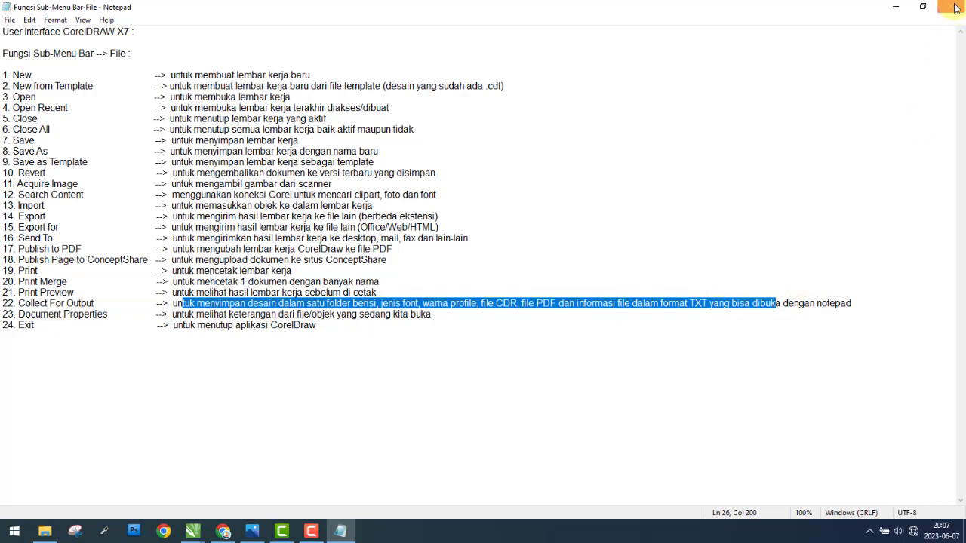
click(896, 6)
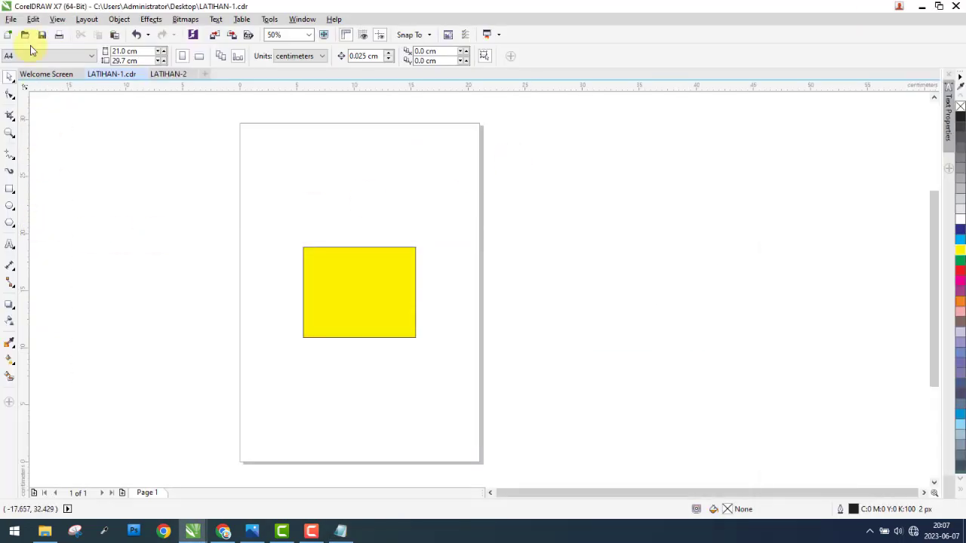
Step: Start Collect For Output with automatic gathering, including a Prepress PDF, a Version 17.0 CDR and the color profiles
click(11, 19)
click(37, 331)
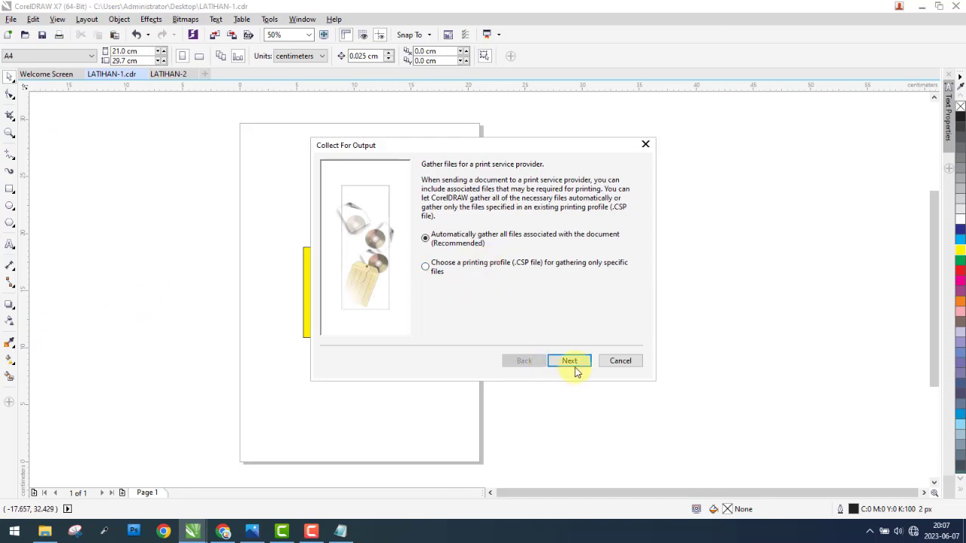
click(571, 361)
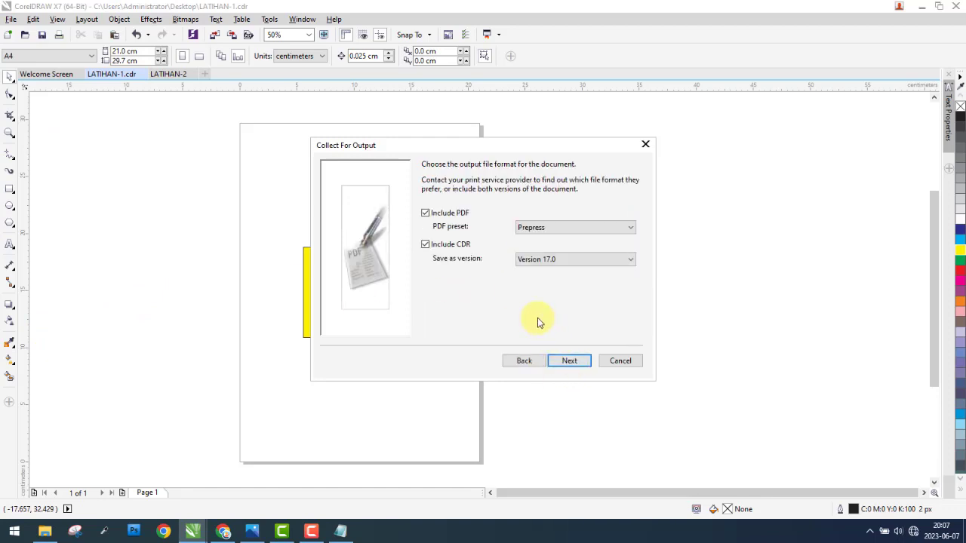
click(579, 362)
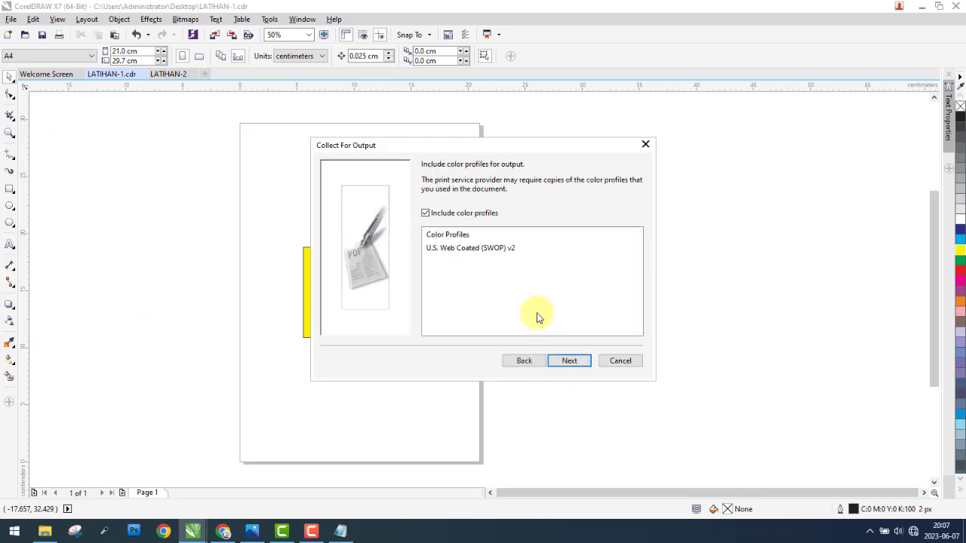
click(568, 365)
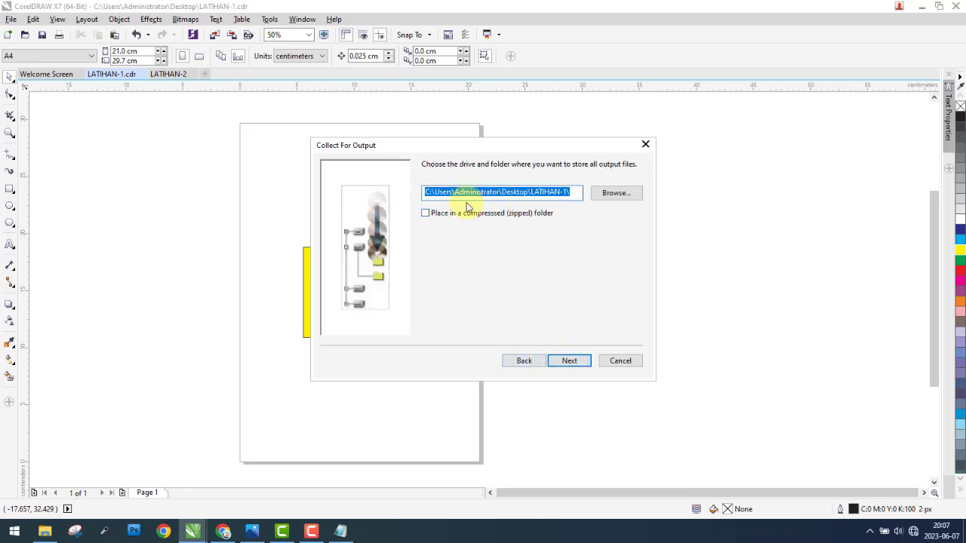
Step: Set the output folder to LATIHAN-LLLLLLLLLL on the Desktop and finish collecting the files
click(570, 193)
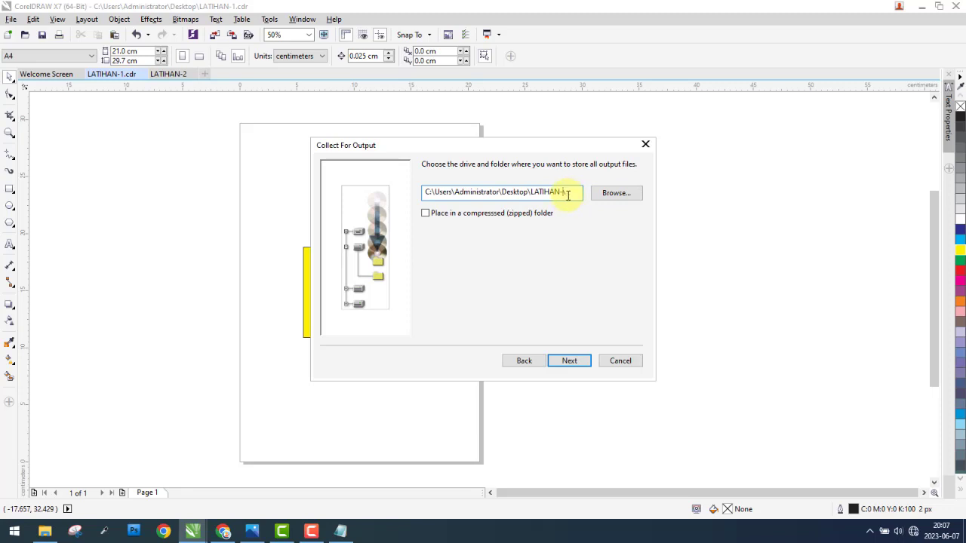
text(LLLLLLLLL)
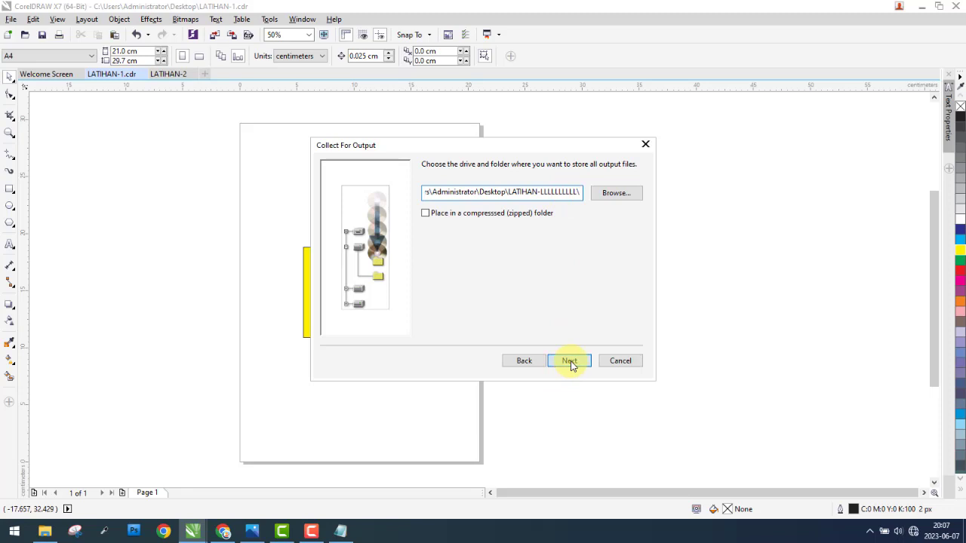
click(570, 361)
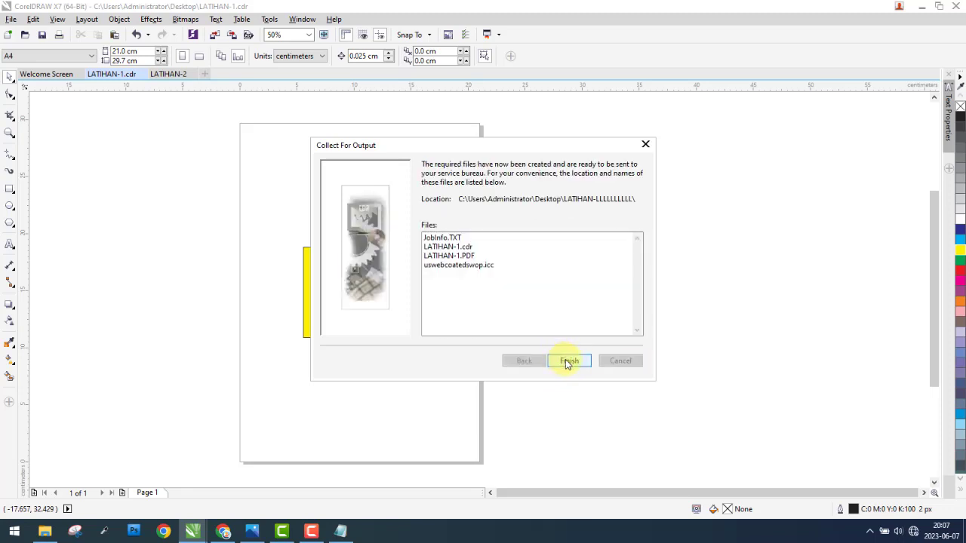
click(583, 368)
Step: Look for the collected output folder on the Windows desktop, and return to CorelDRAW
click(963, 532)
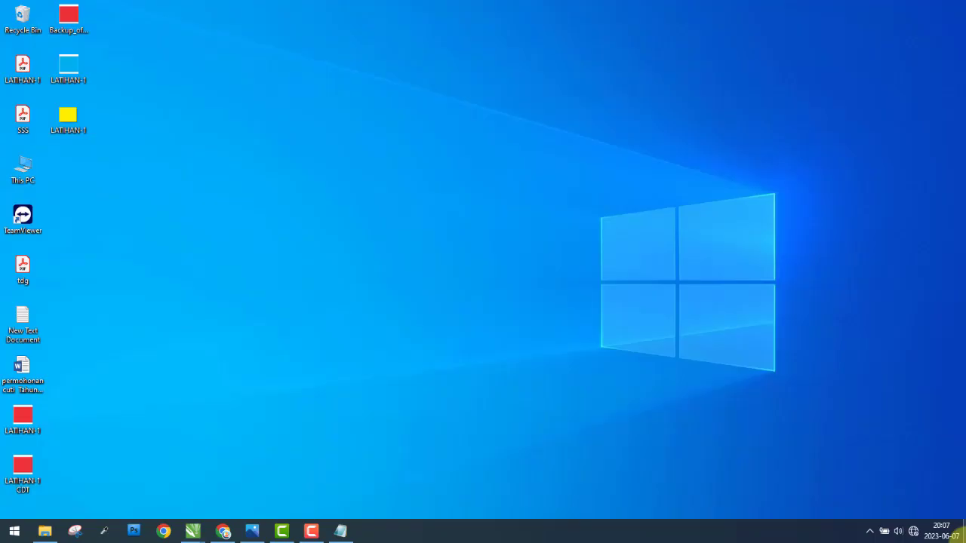
click(141, 197)
drag(155, 347, 188, 72)
click(963, 534)
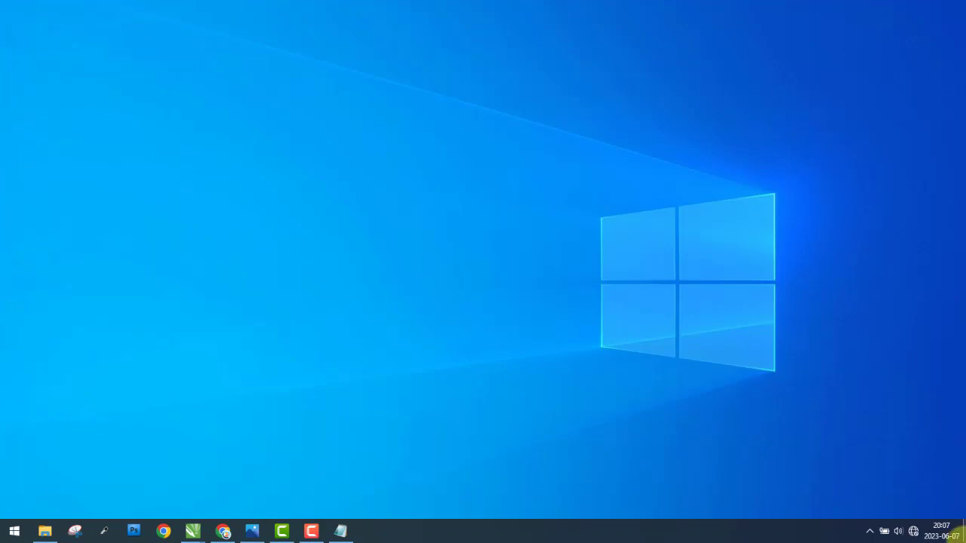
click(964, 534)
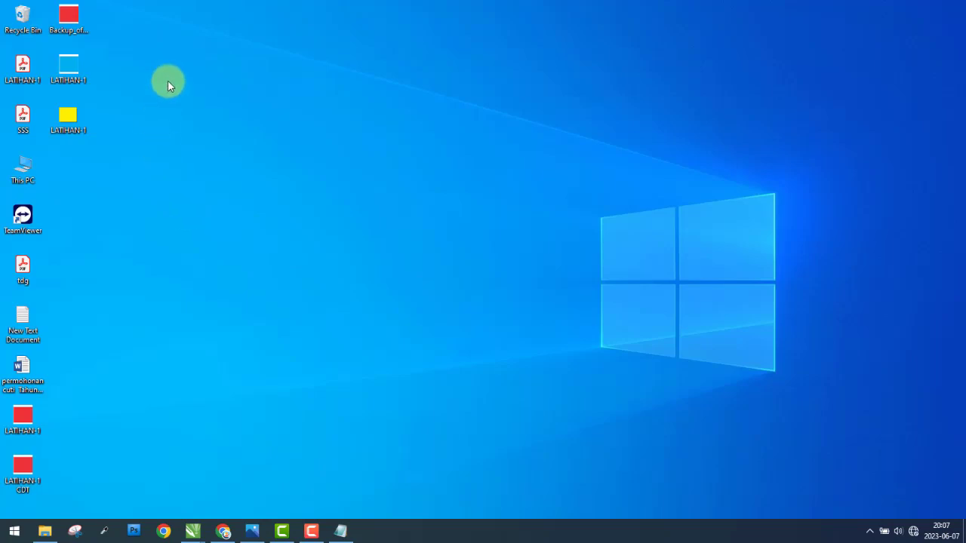
drag(168, 80, 256, 397)
mouse_move(193, 534)
click(144, 448)
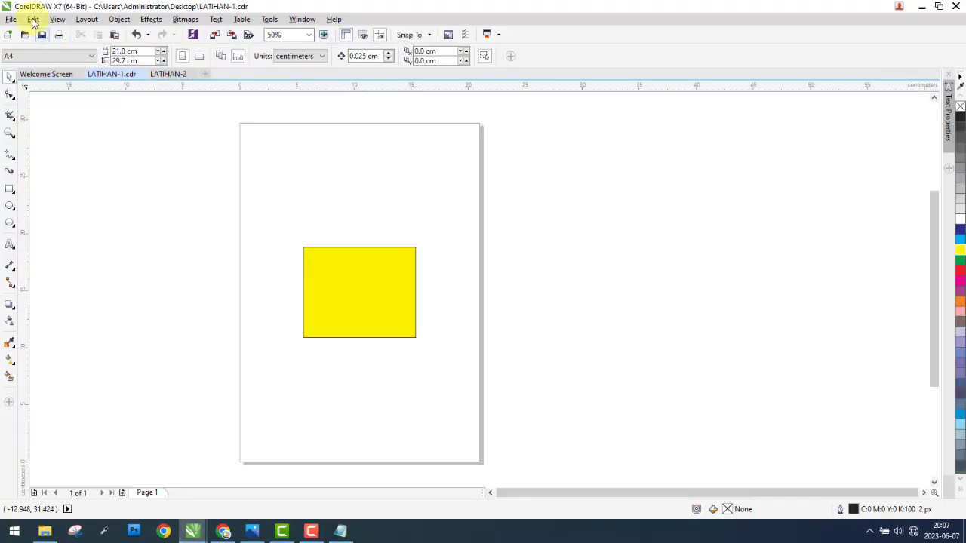
Step: Run Collect For Output again with all associated files gathered automatically and the PDF, CDR and color profiles included
click(17, 21)
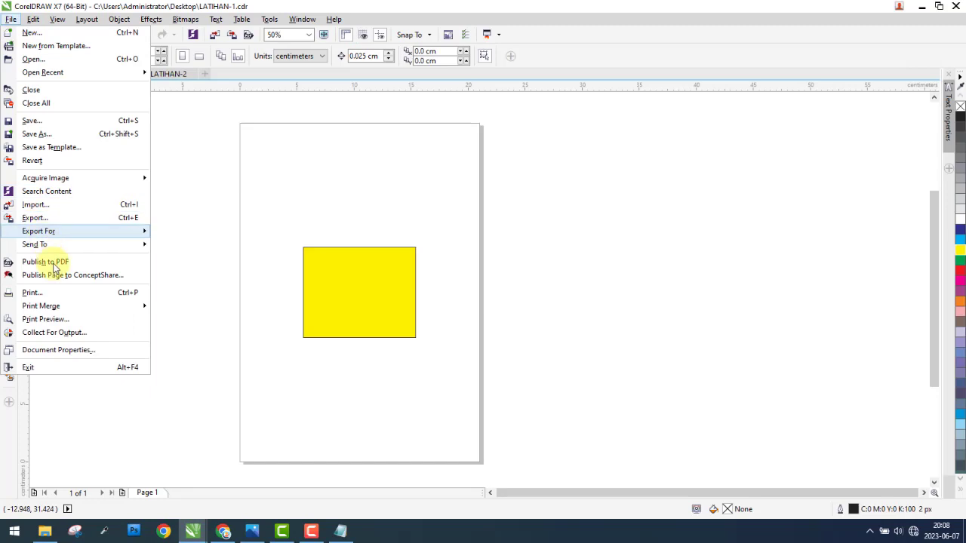
click(53, 331)
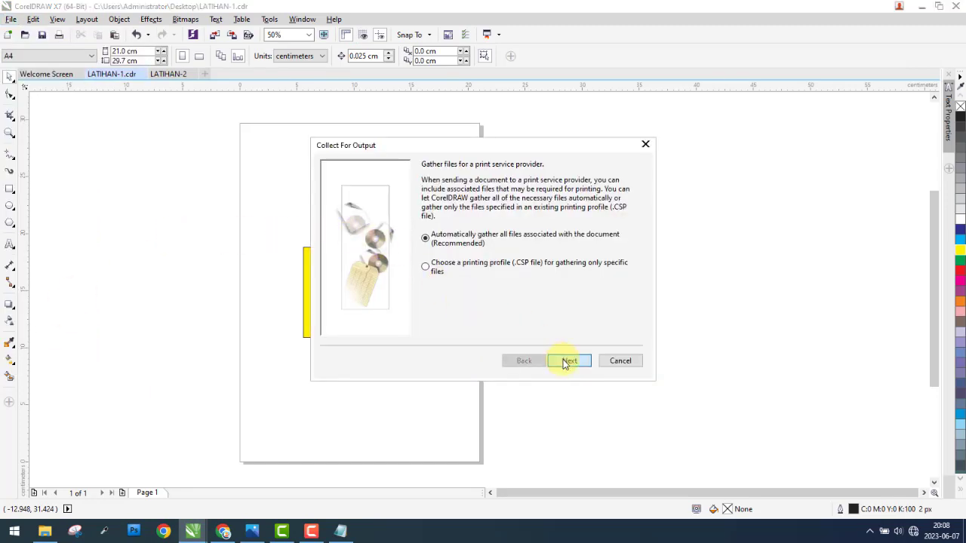
click(567, 362)
click(575, 363)
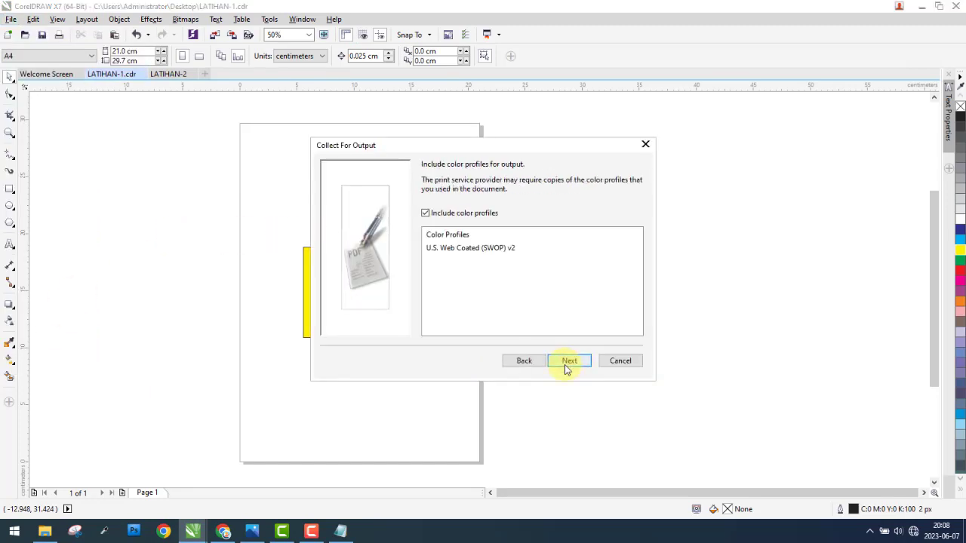
click(566, 364)
Step: Choose the Documents folder as the storage location and finish collecting the output files
click(626, 195)
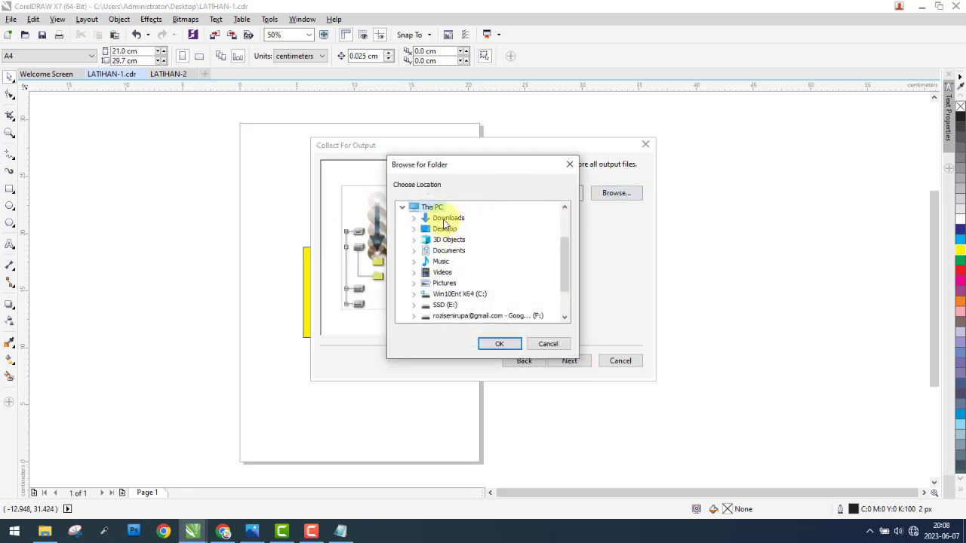
click(449, 250)
click(504, 345)
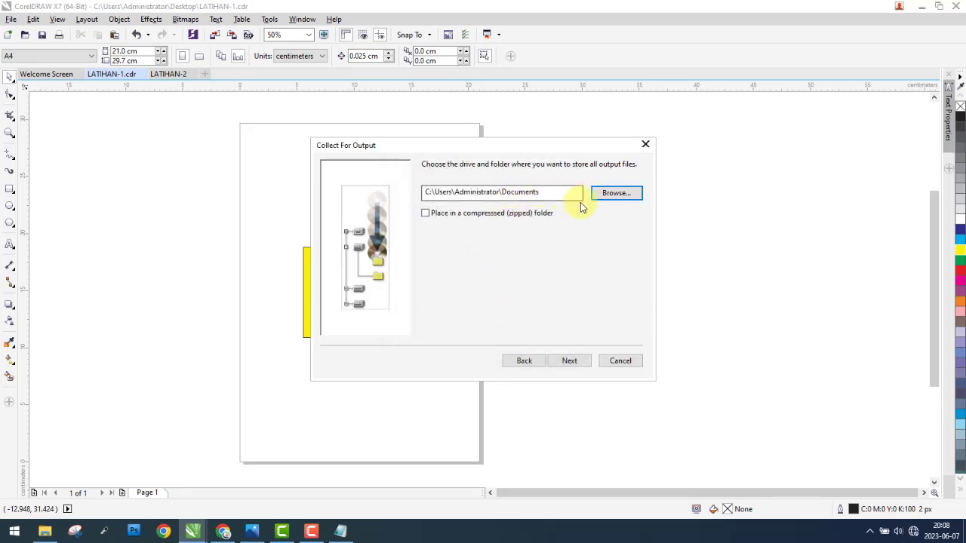
click(575, 363)
click(573, 362)
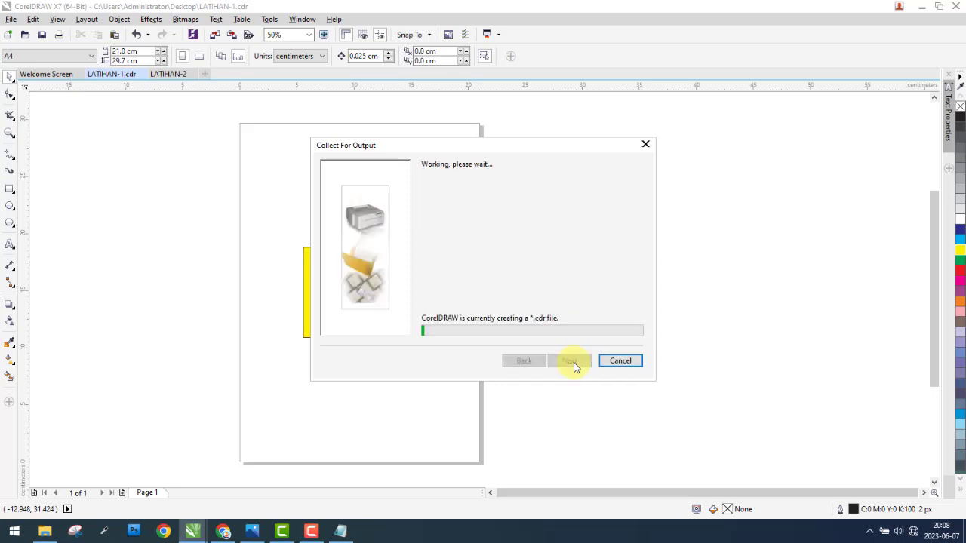
click(571, 362)
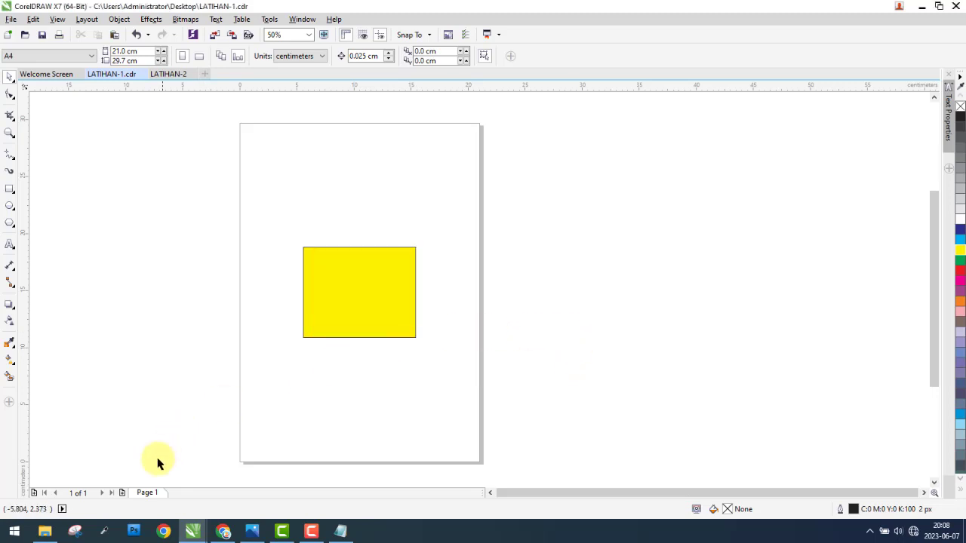
Step: Switch to File Explorer and open the collected JobInfo text file from the Documents folder
click(44, 531)
click(97, 158)
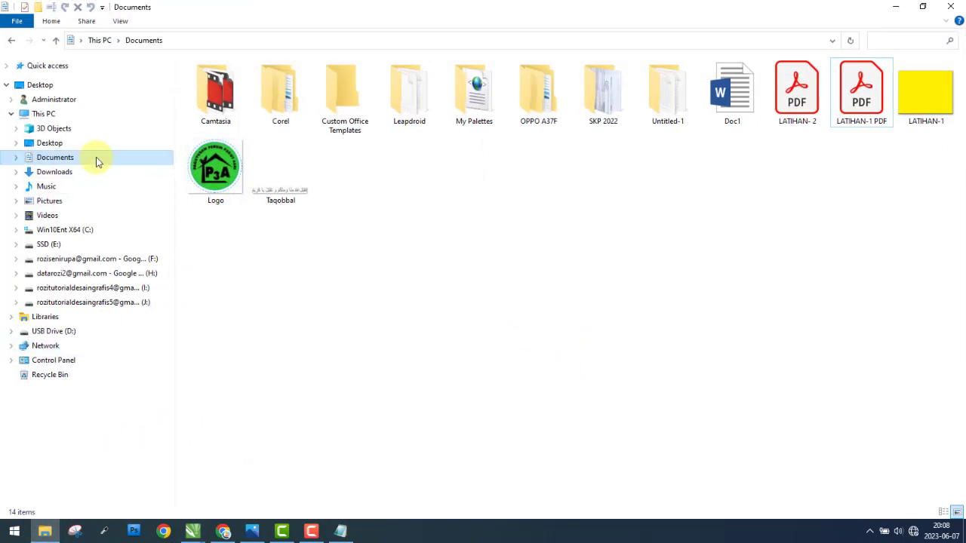
click(496, 284)
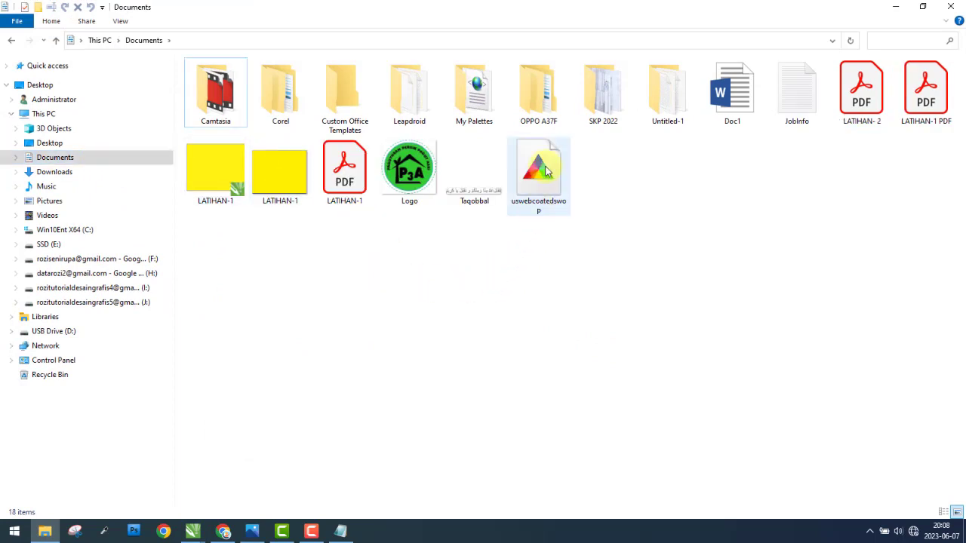
click(810, 111)
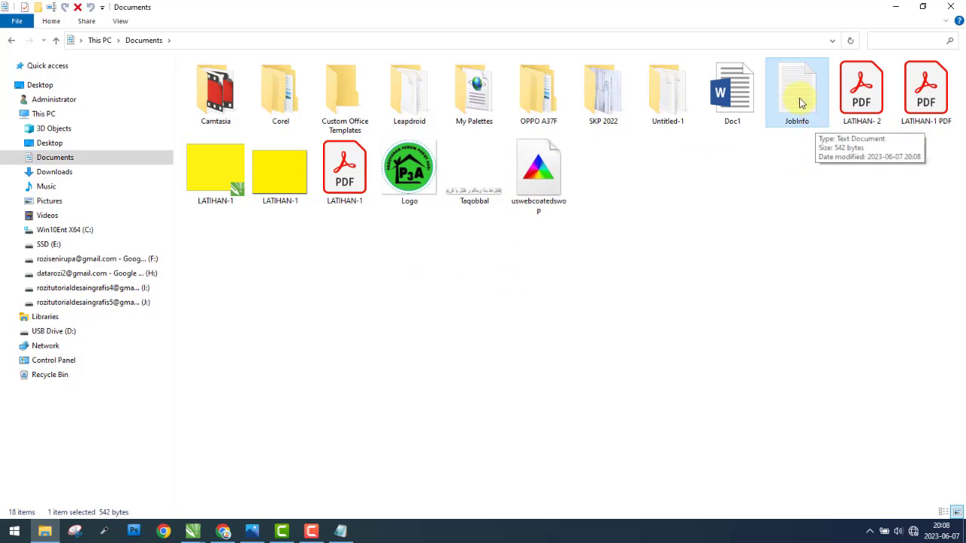
double_click(801, 104)
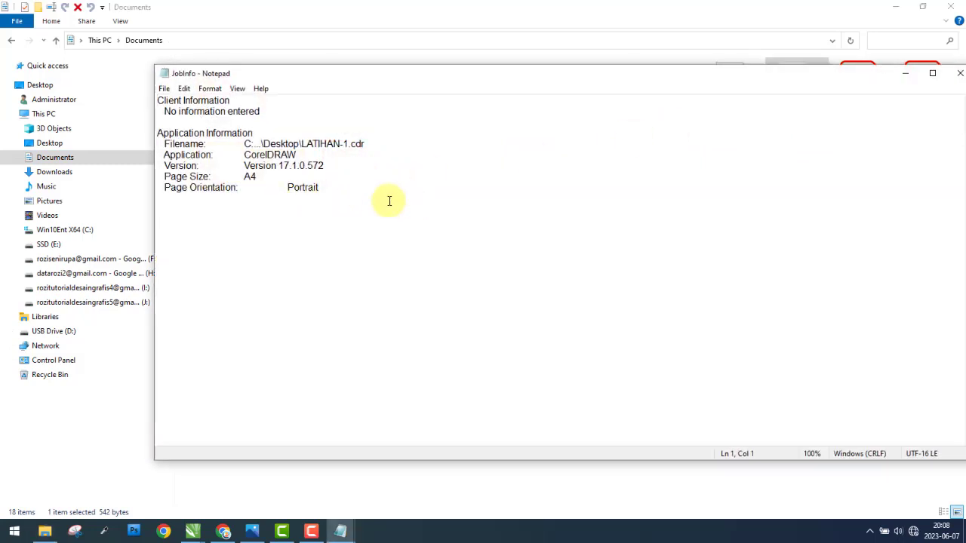
Step: Read the client and application information in the JobInfo file, then leave Notepad and File Explorer and return to CorelDRAW
drag(180, 111, 263, 144)
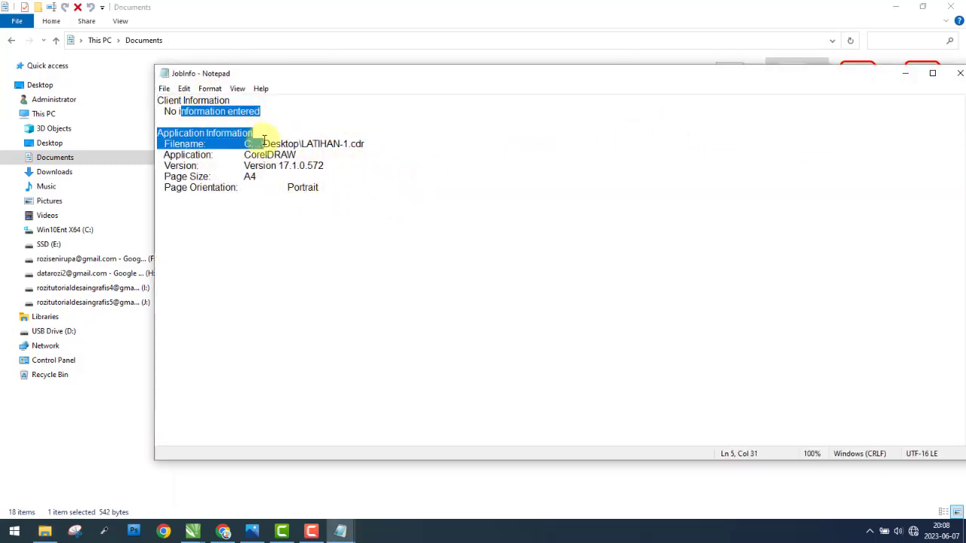
click(180, 140)
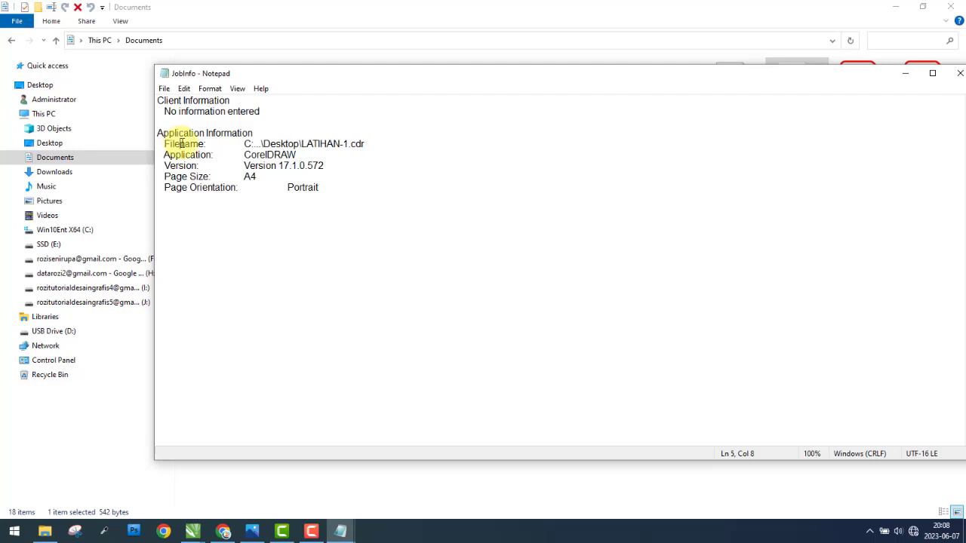
drag(319, 187, 218, 155)
click(336, 190)
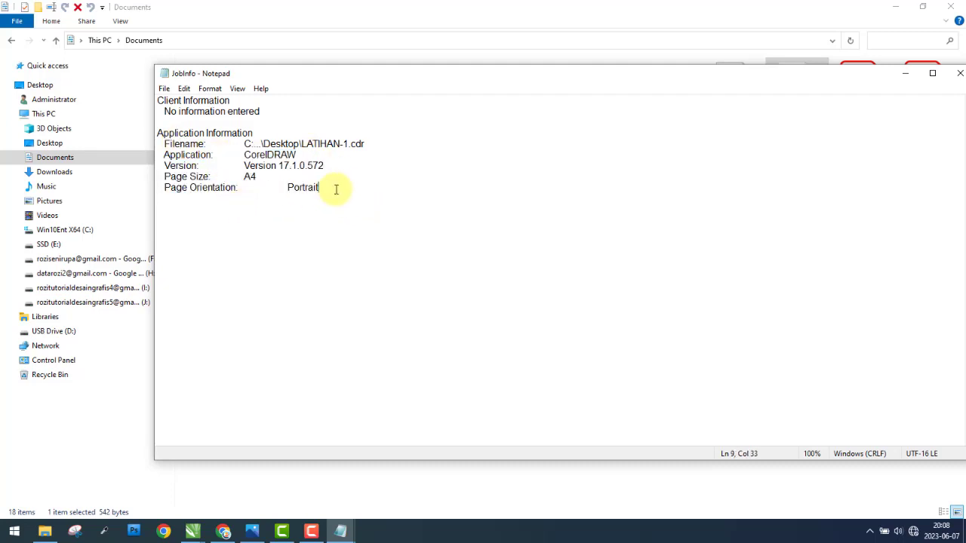
drag(336, 190, 166, 100)
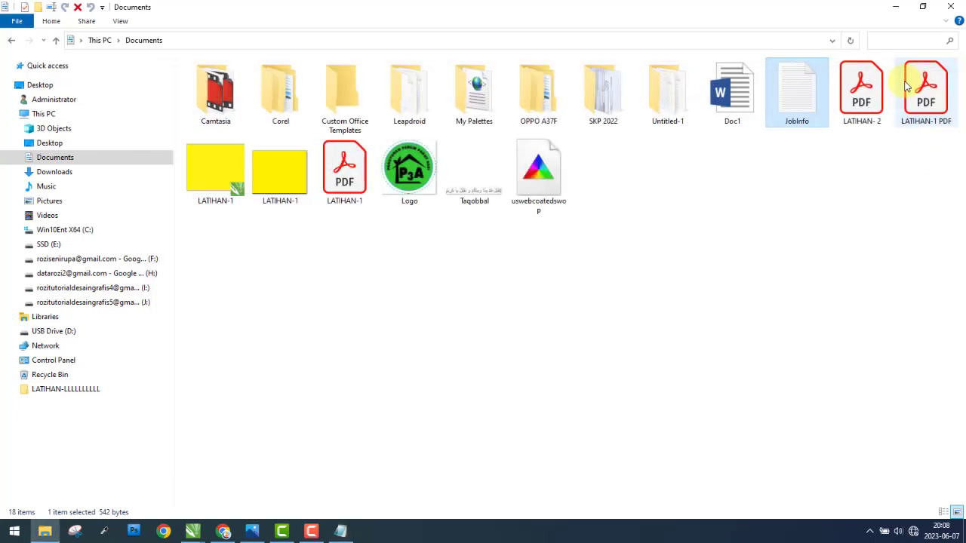
click(960, 73)
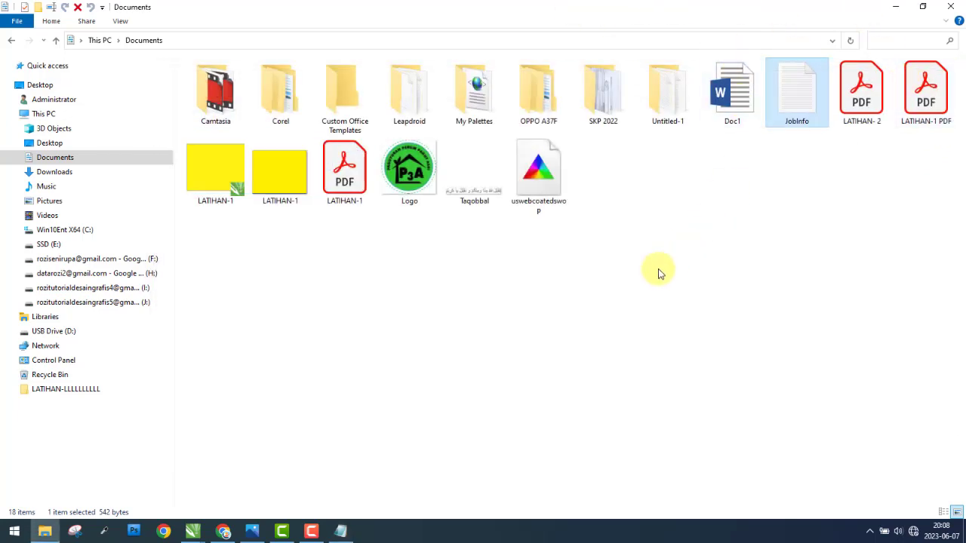
click(735, 220)
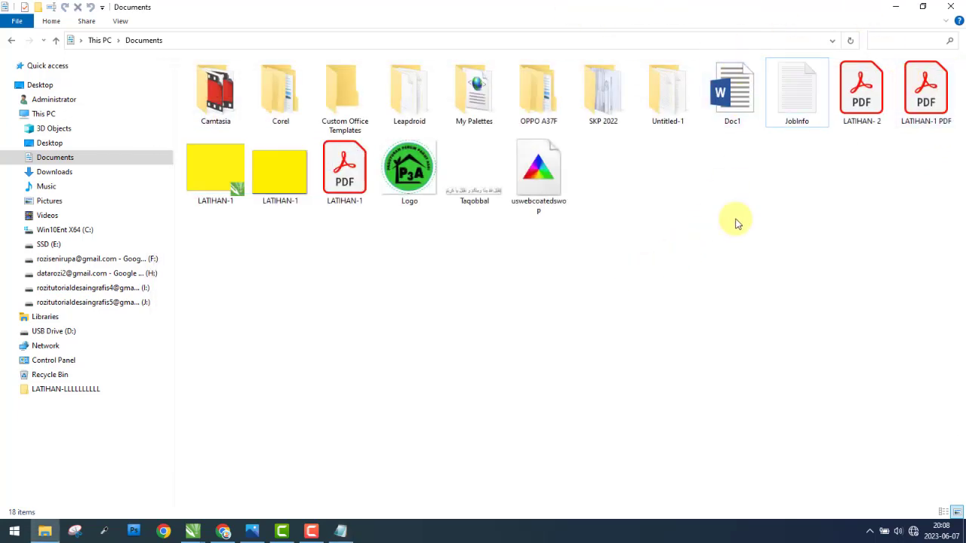
click(897, 12)
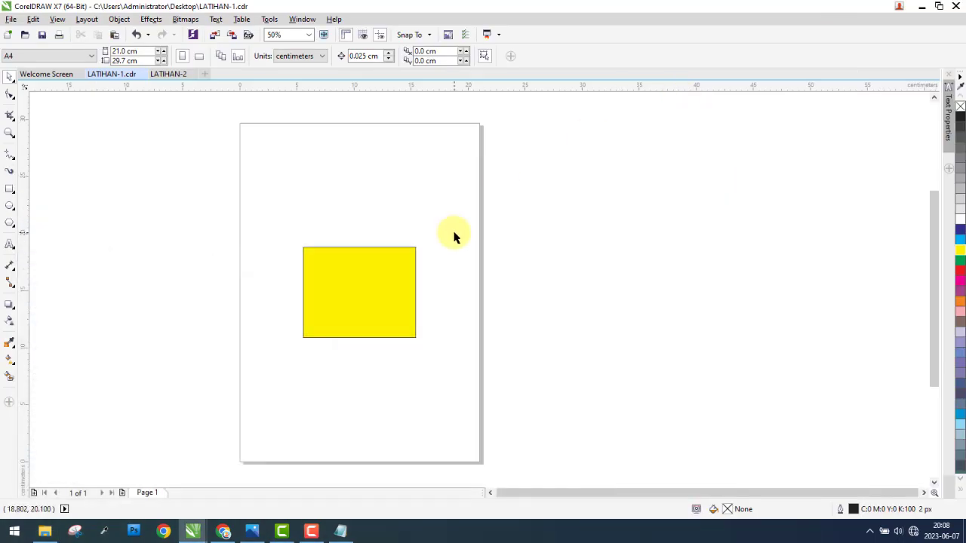
Step: Examine the Document Properties of LATIHAN-1 in a widened dialog, including its title and its file, document and color details, and close it
click(11, 19)
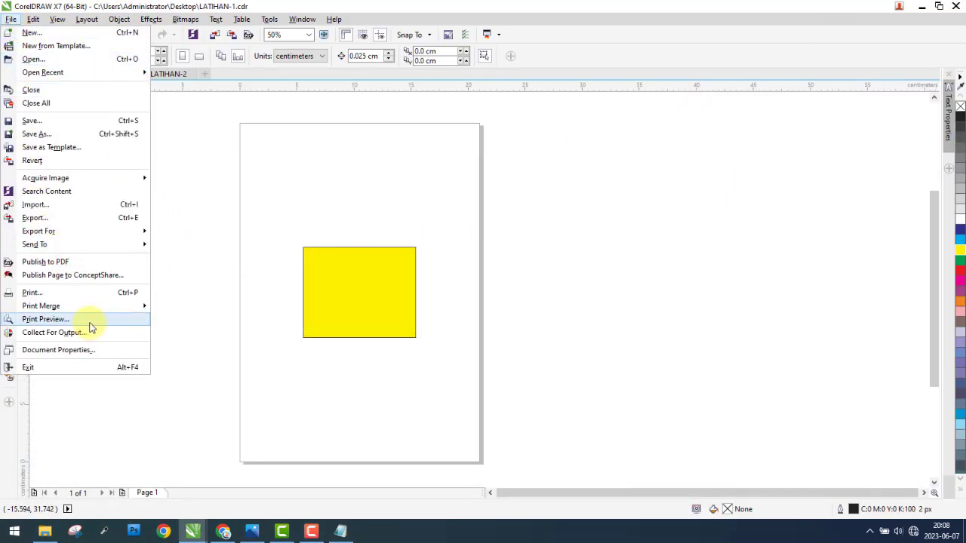
click(89, 352)
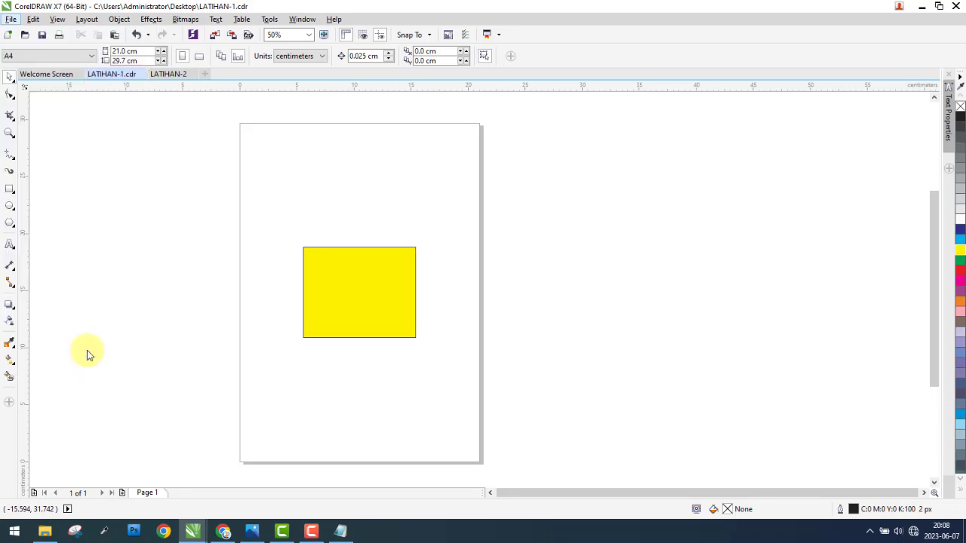
drag(508, 56, 644, 64)
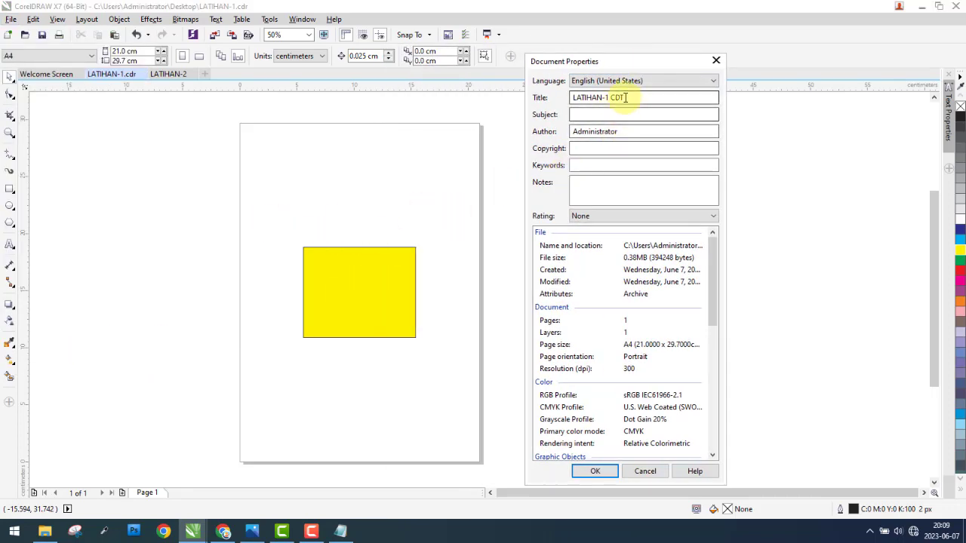
drag(625, 98, 566, 97)
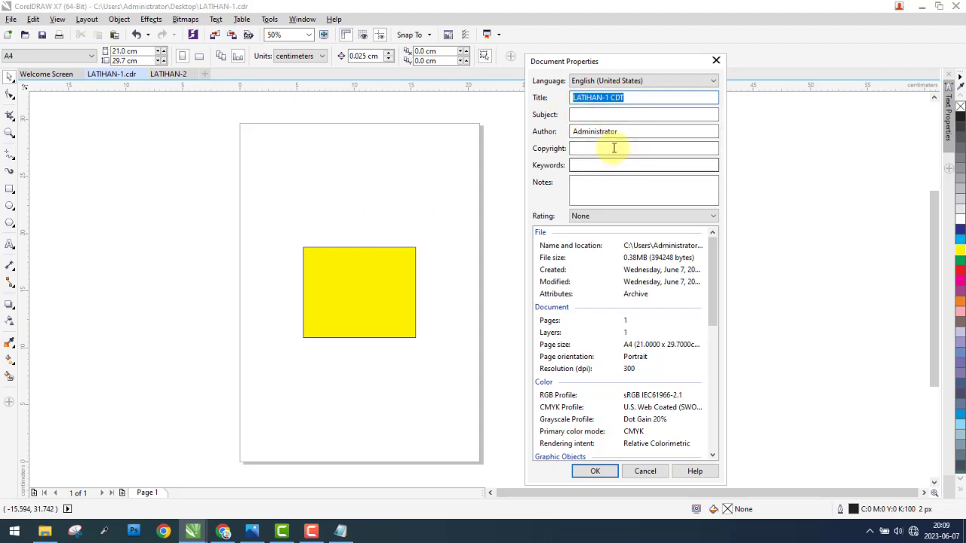
drag(726, 247, 821, 246)
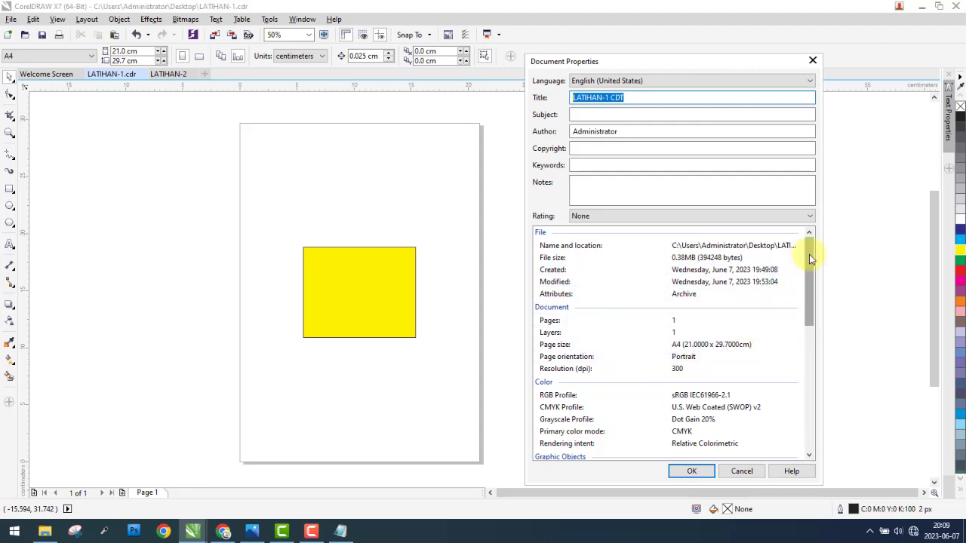
drag(808, 254, 809, 54)
click(812, 59)
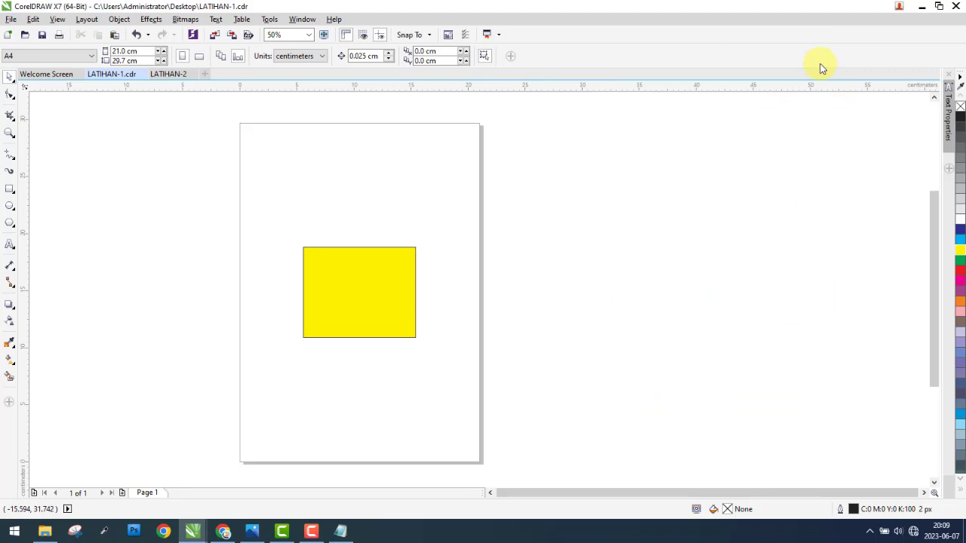
Step: Exit CorelDRAW without saving the changes to LATIHAN-1
click(11, 21)
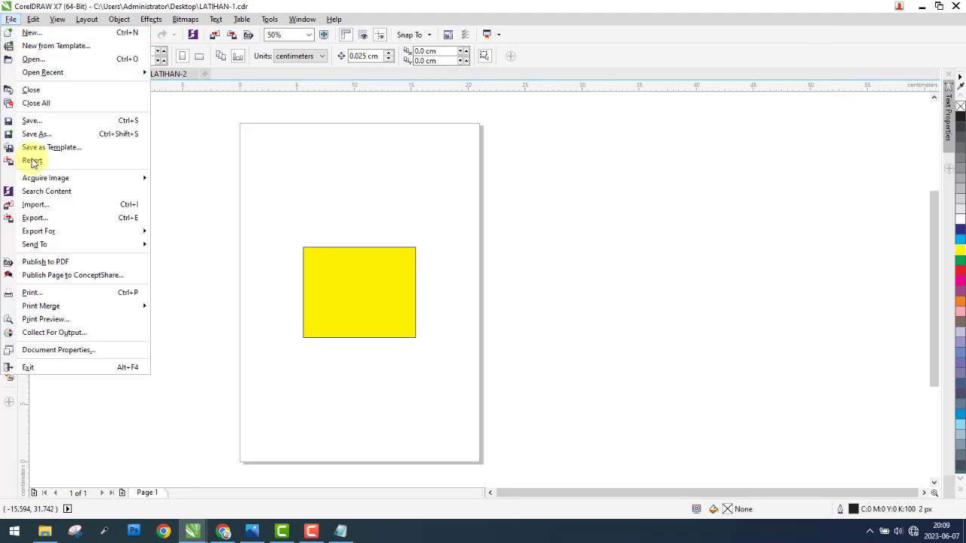
click(72, 370)
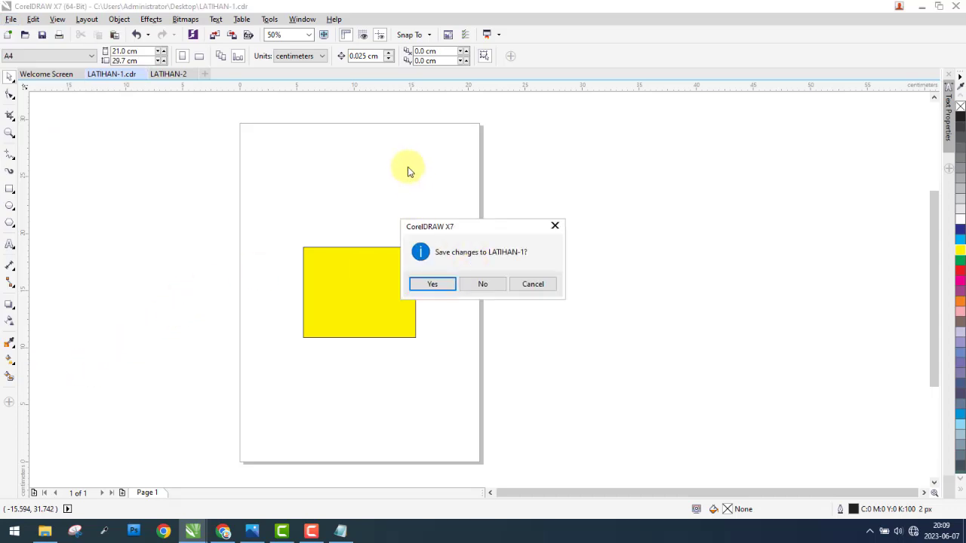
click(499, 285)
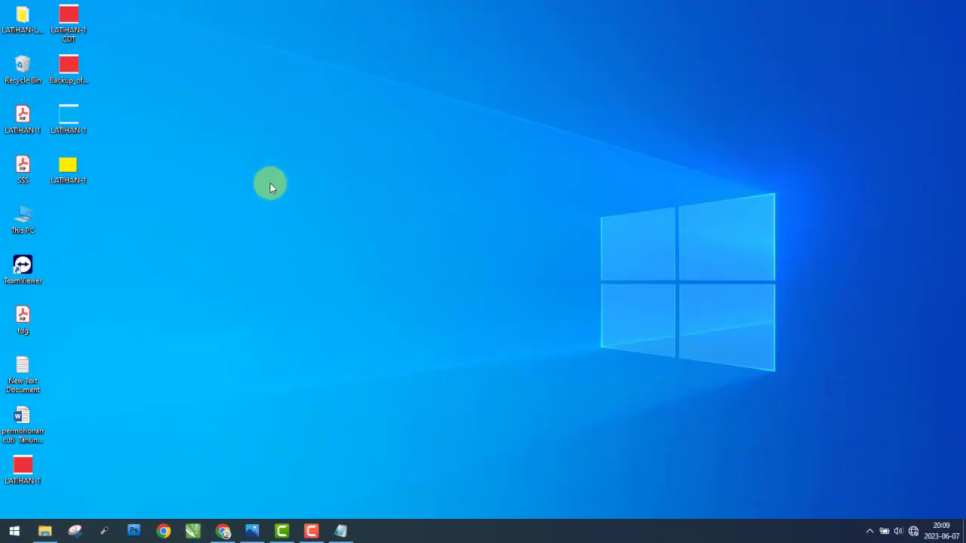
right_click(261, 96)
click(300, 134)
Step: Relaunch CorelDRAW and create a new blank F4 portrait document
click(193, 533)
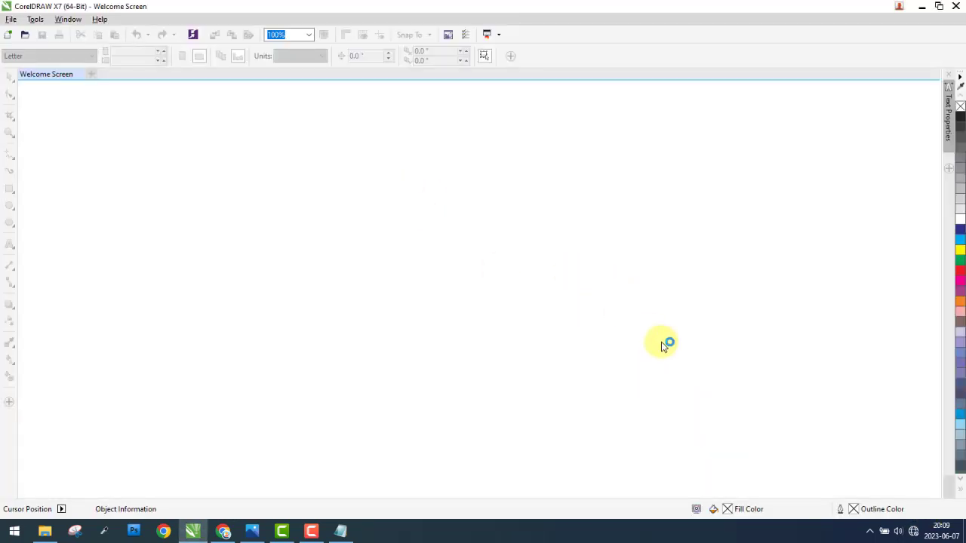
click(311, 532)
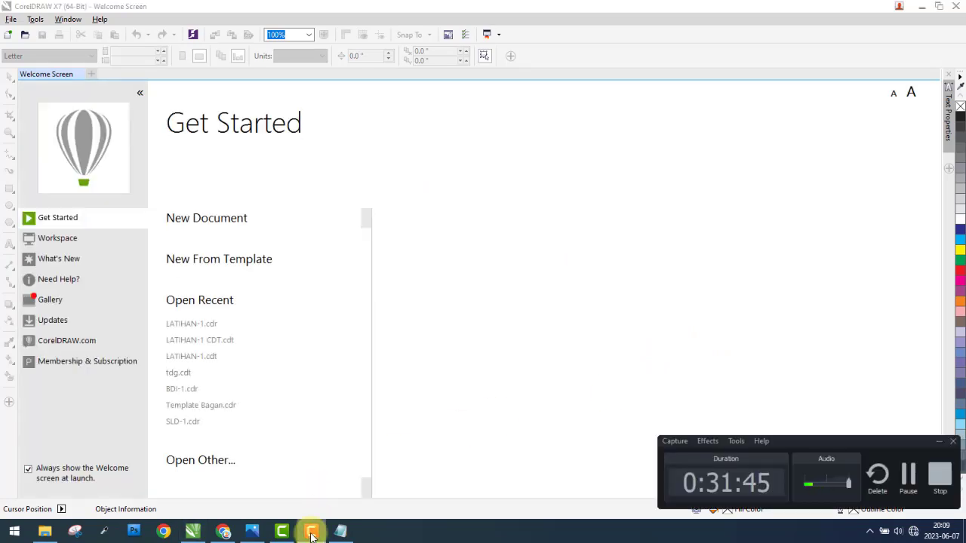
click(310, 532)
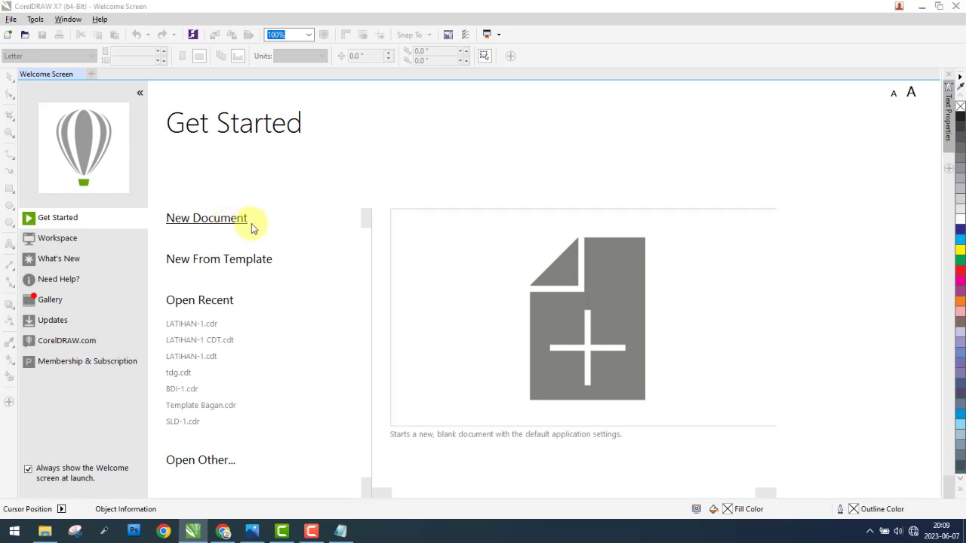
click(252, 226)
click(244, 375)
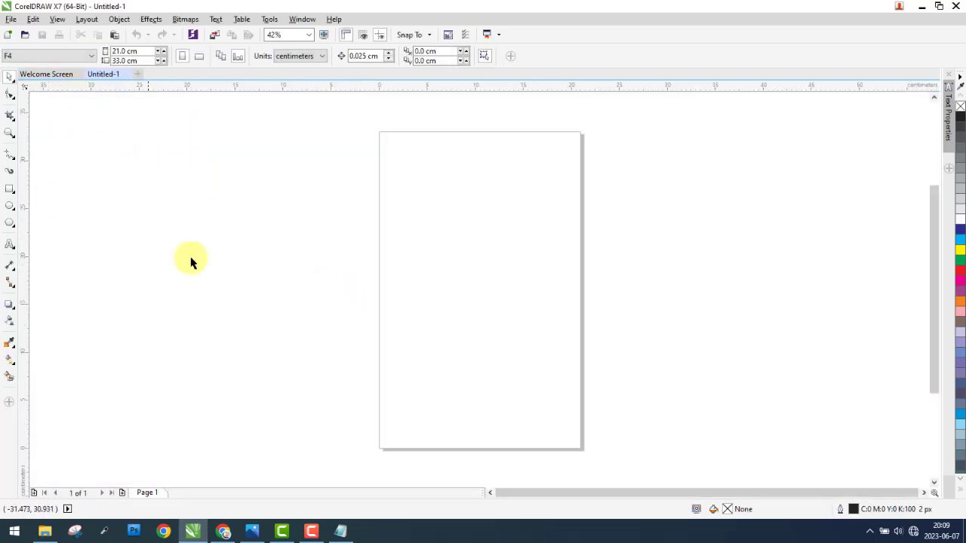
Step: Look over the File and Edit commands, and switch to Photos to view the Materi 5 lesson image
click(10, 20)
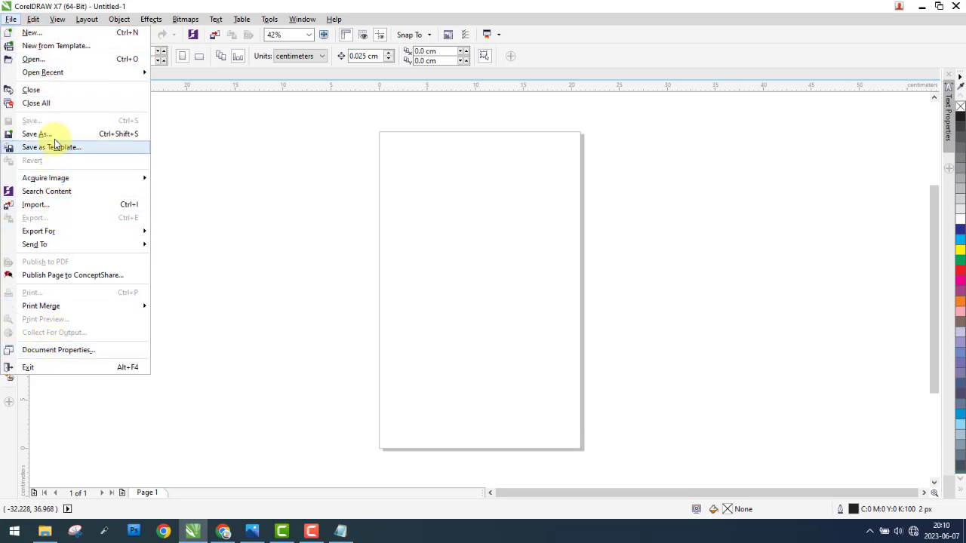
mouse_move(33, 21)
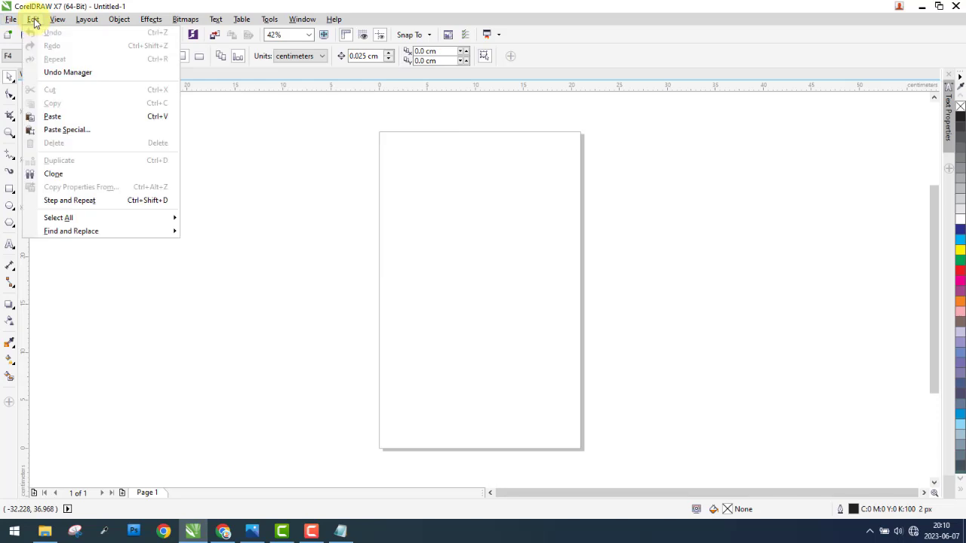
click(276, 195)
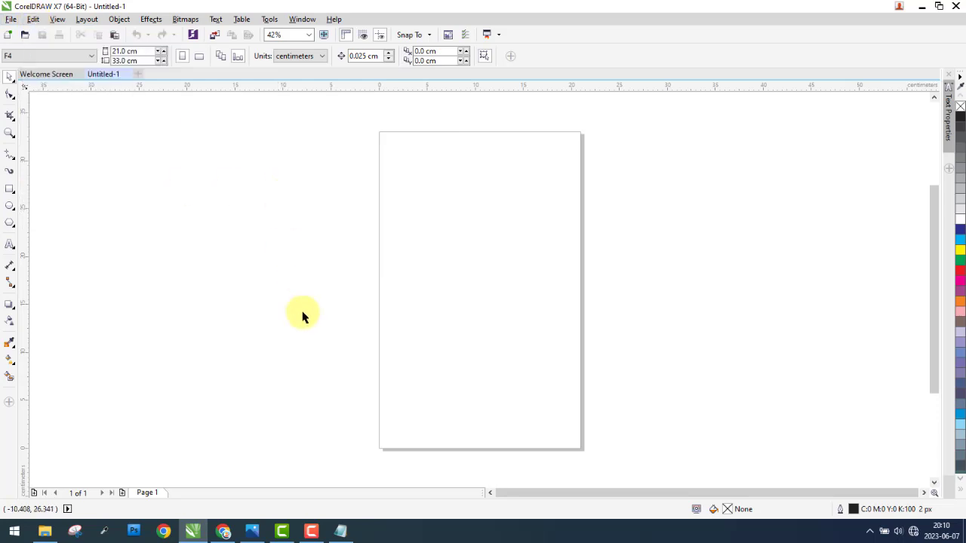
click(249, 531)
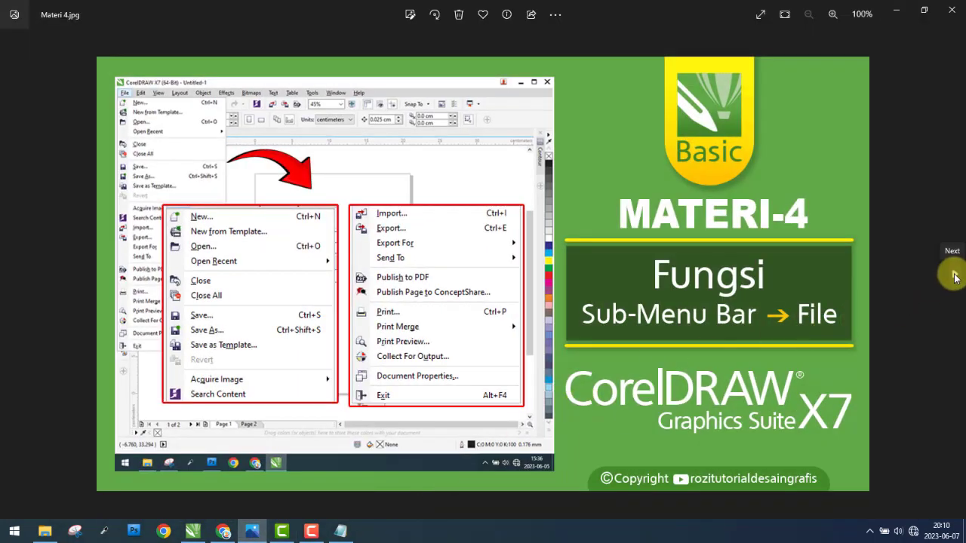
click(954, 278)
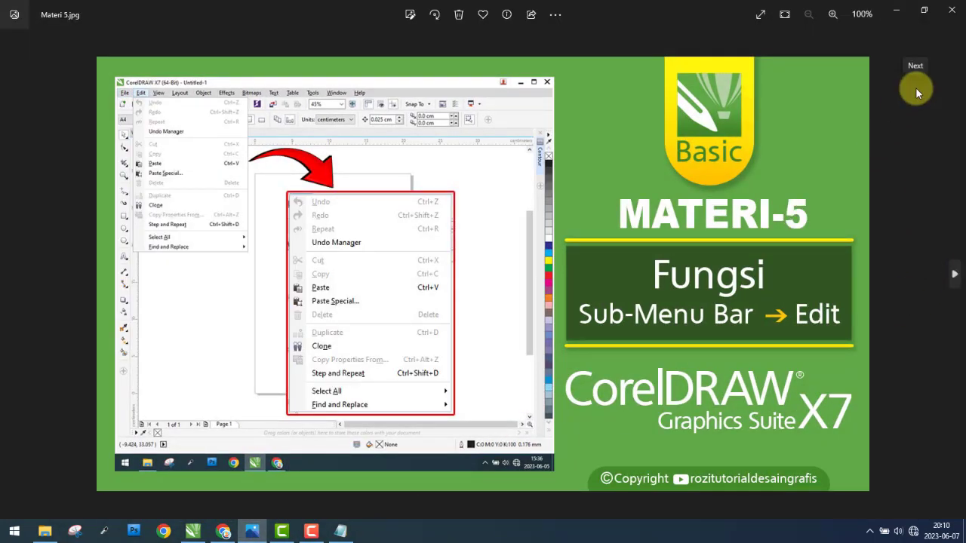